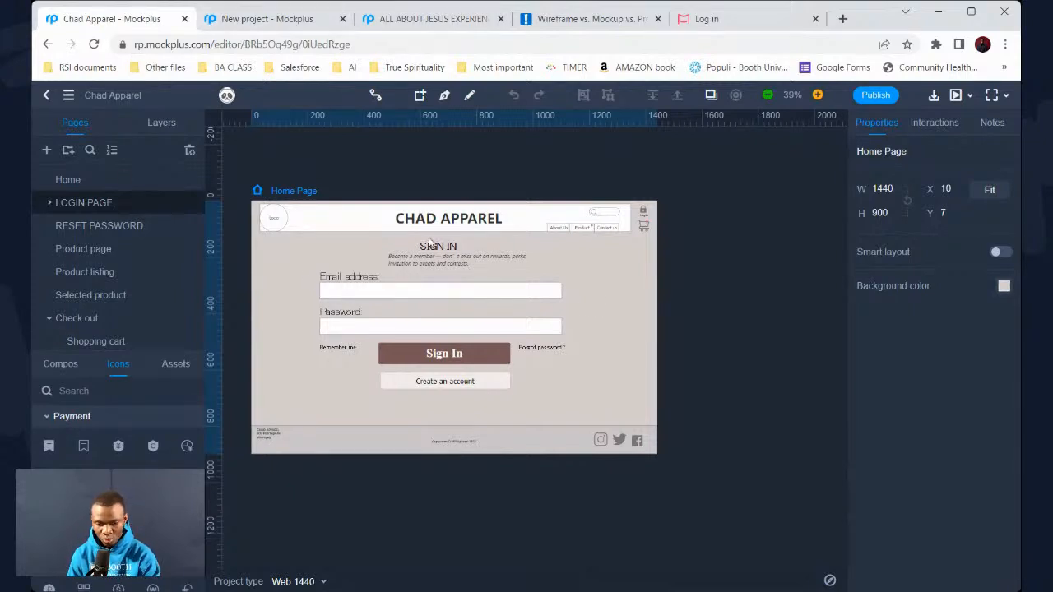
Switch from the Chad Apparel login design to the blank New project design
scroll(609, 379, up, 6)
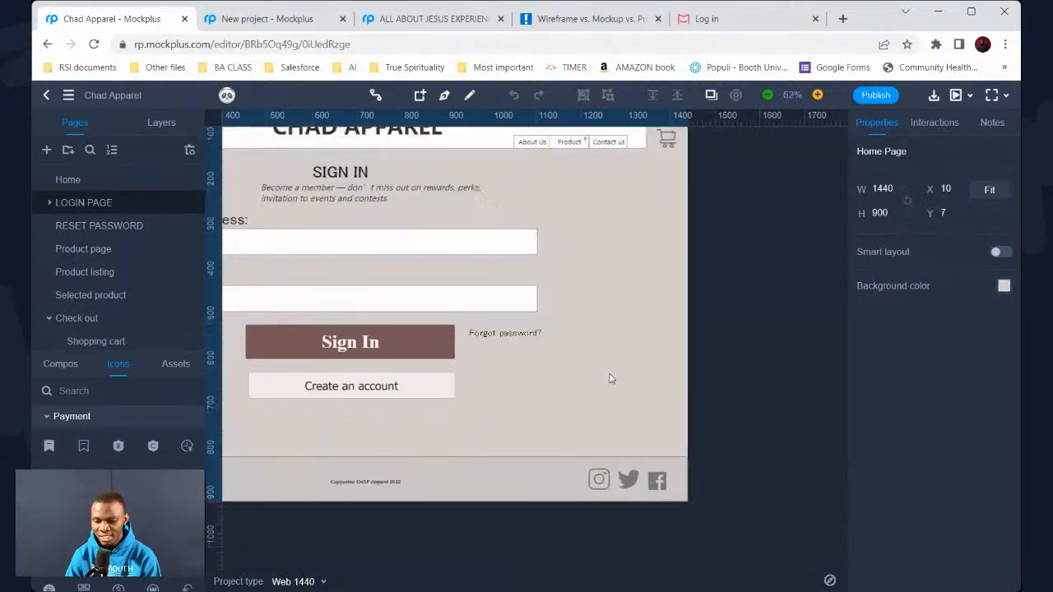
scroll(609, 378, down, 5)
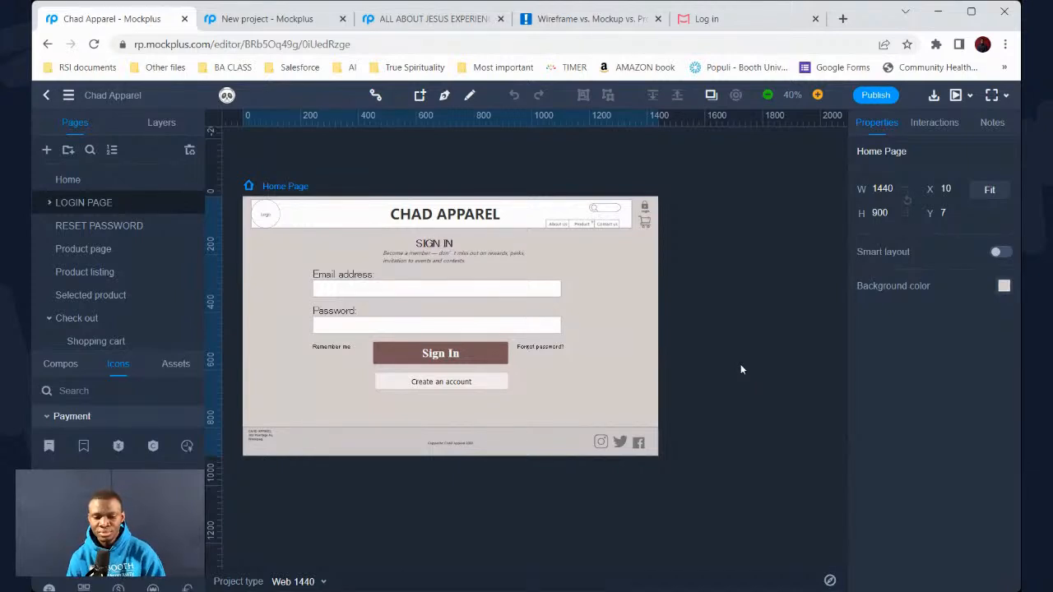
click(292, 20)
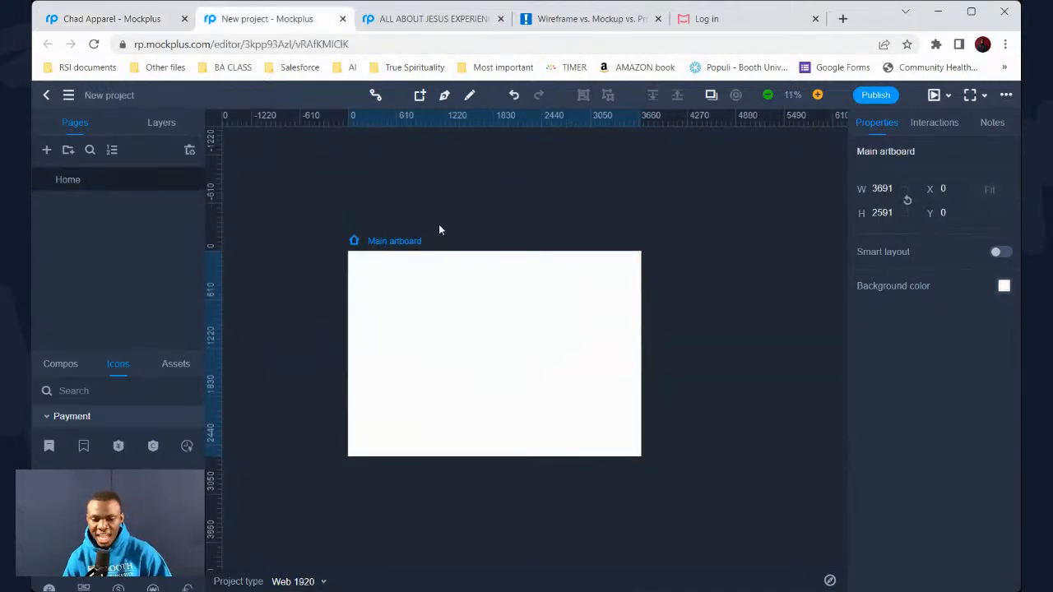
Glance at the Chad Apparel login for reference, then exit to the All projects dashboard
scroll(471, 241, up, 5)
scroll(471, 241, down, 6)
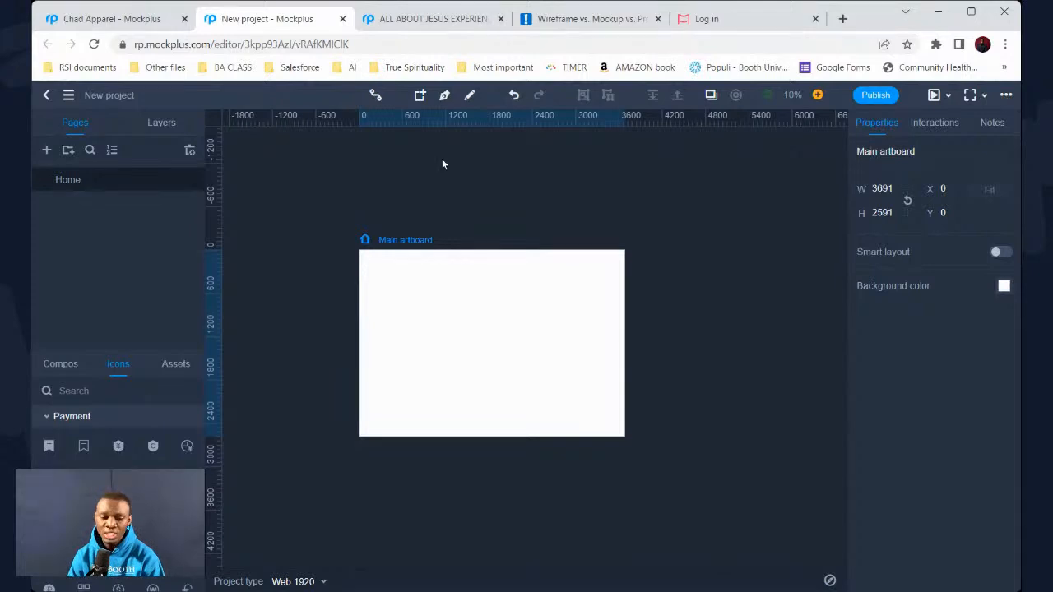
click(125, 16)
click(232, 23)
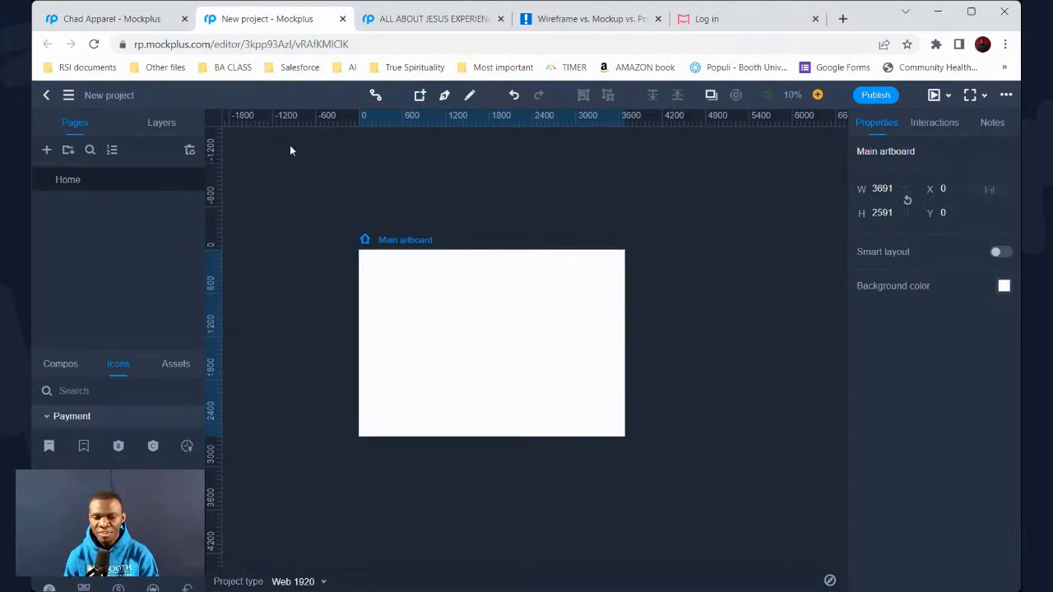
click(47, 96)
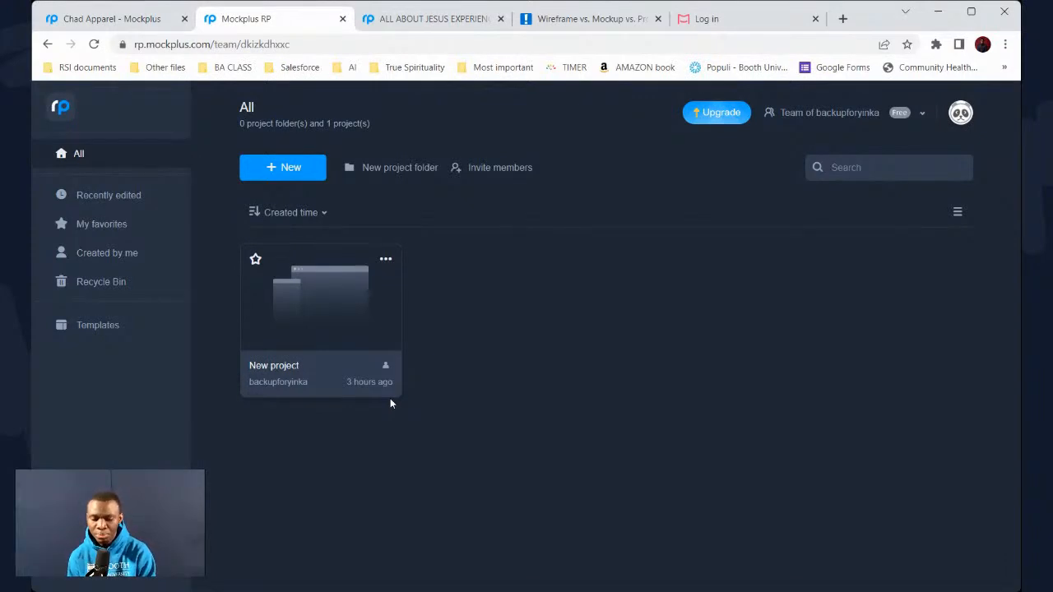
Open New project from the dashboard and bring its editor to the front
click(292, 322)
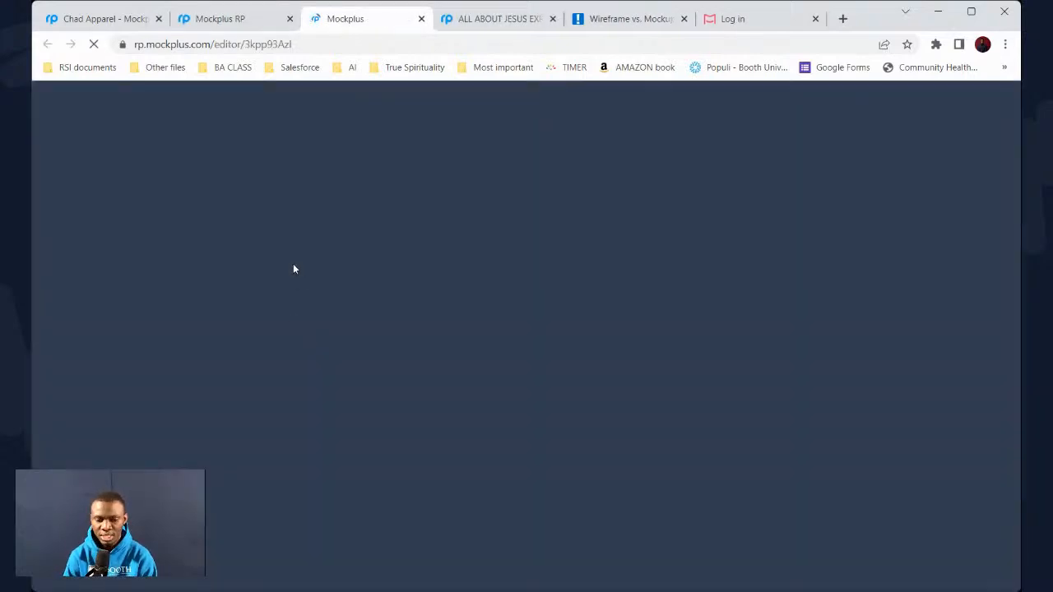
click(267, 20)
click(357, 18)
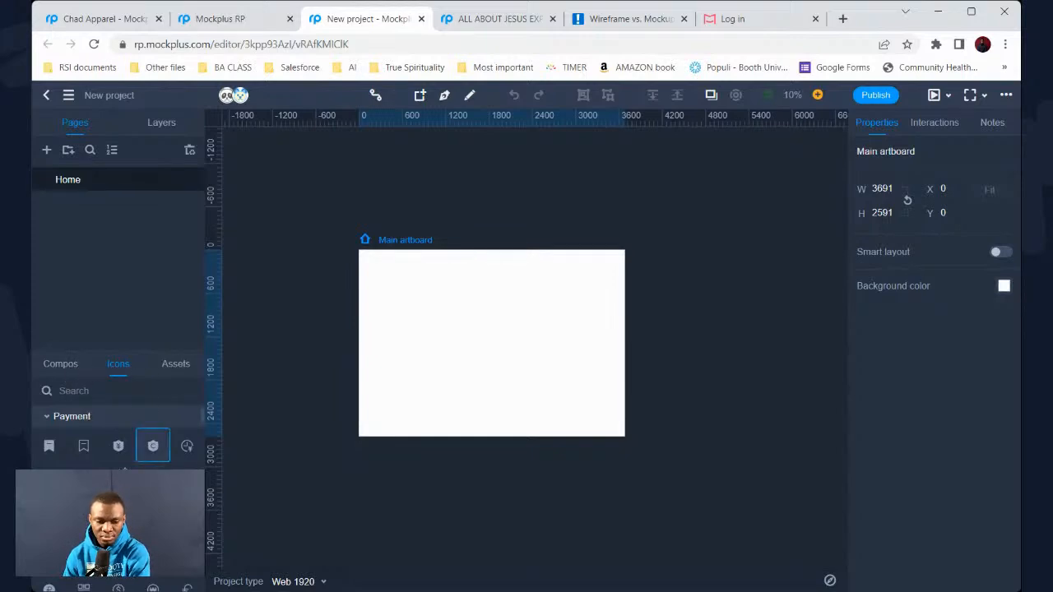
Place a payment icon and an ellipse from the components panel onto the artboard
drag(118, 445, 435, 377)
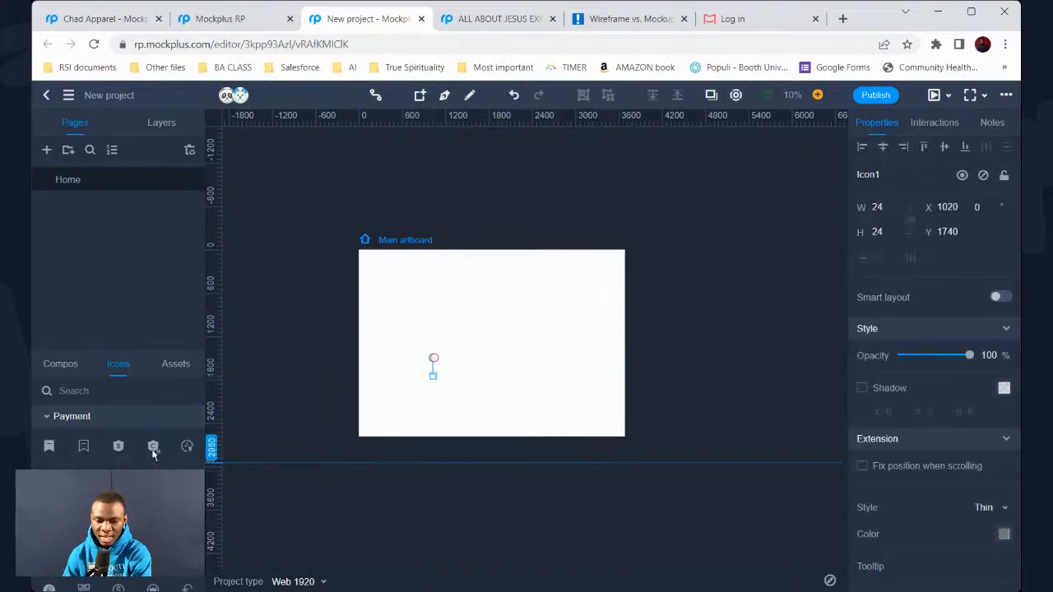
click(72, 366)
drag(117, 445, 509, 343)
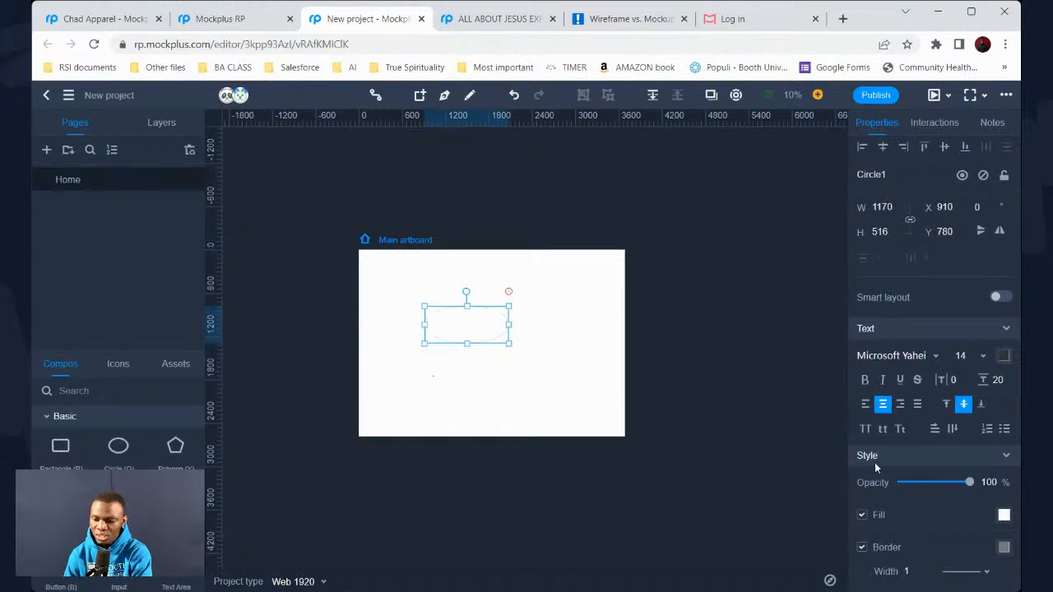
double_click(865, 15)
double_click(908, 37)
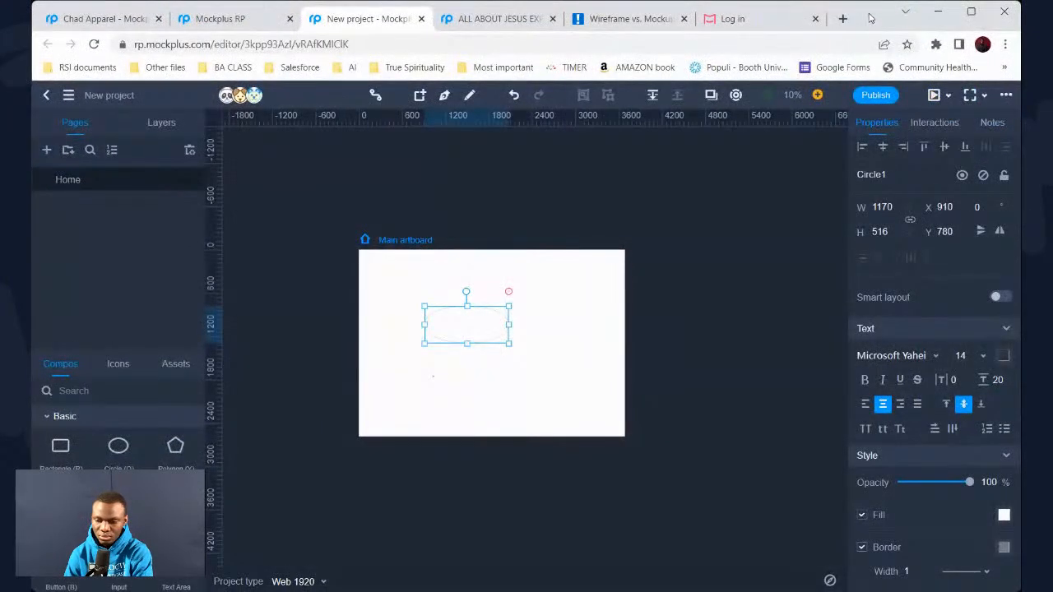
Fill the ellipse dark red and add a 100 × 100 rectangle
click(1005, 515)
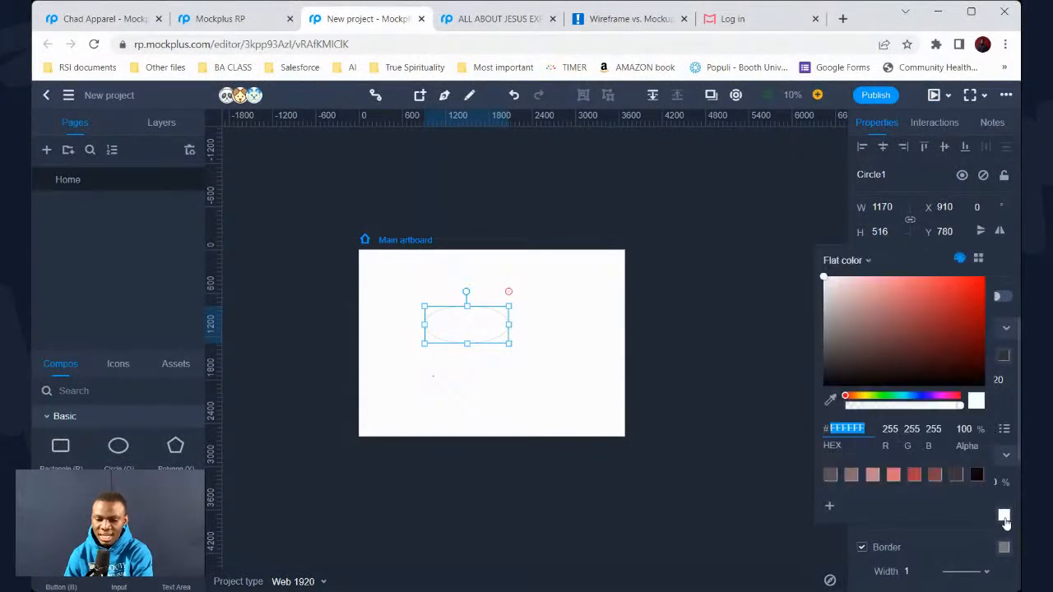
click(948, 365)
click(363, 409)
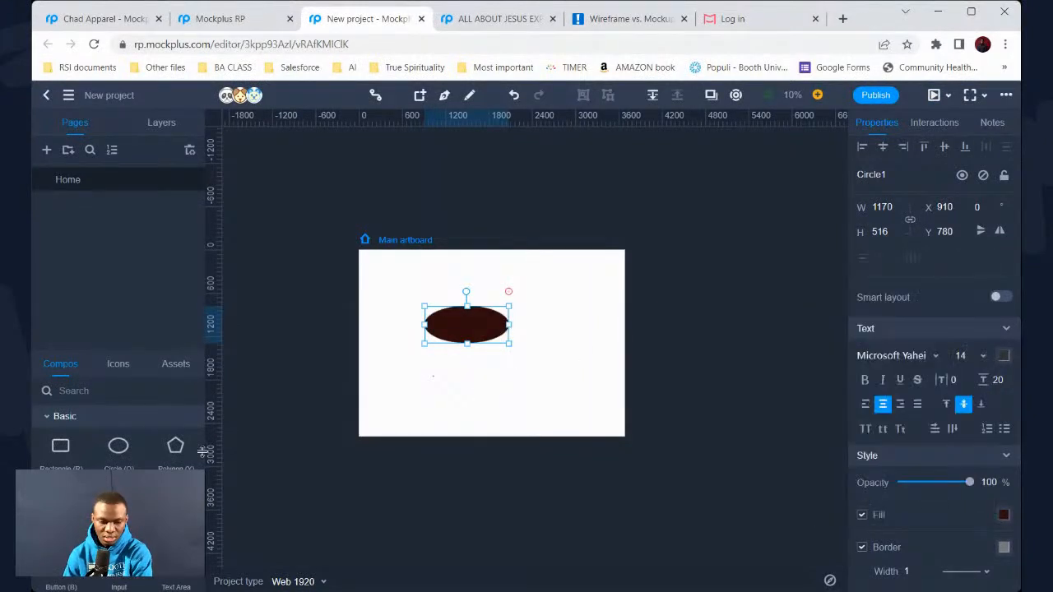
click(395, 405)
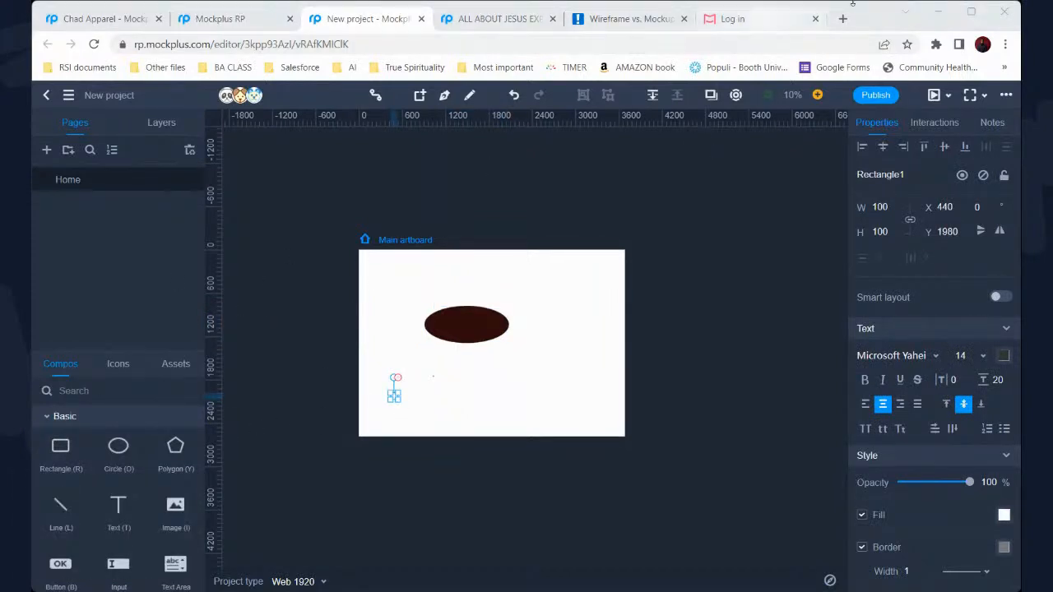
Add a button sized 890 × 420 with text colour #371919
click(65, 568)
click(474, 403)
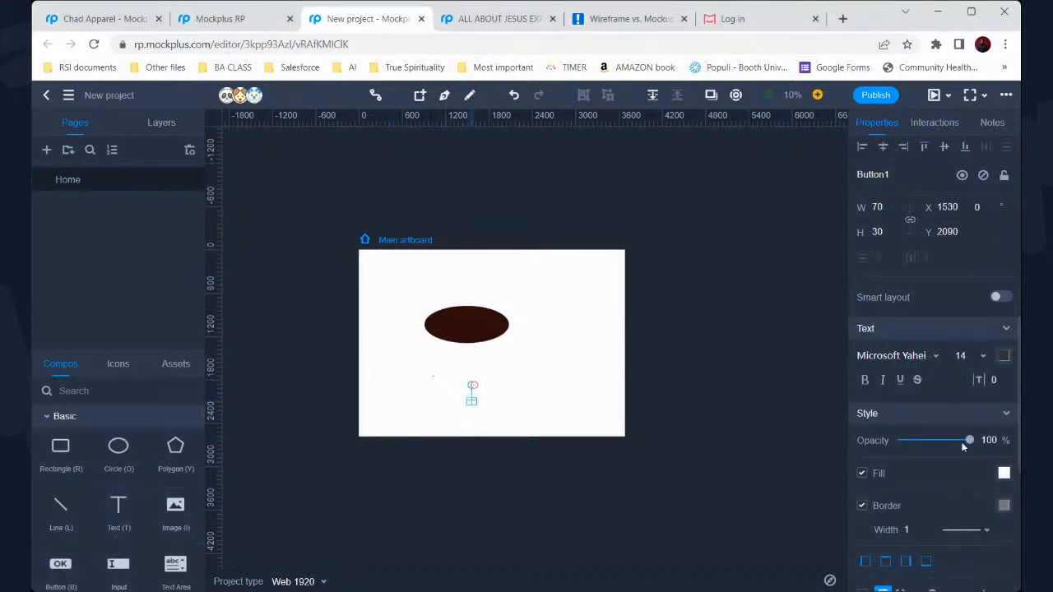
click(484, 407)
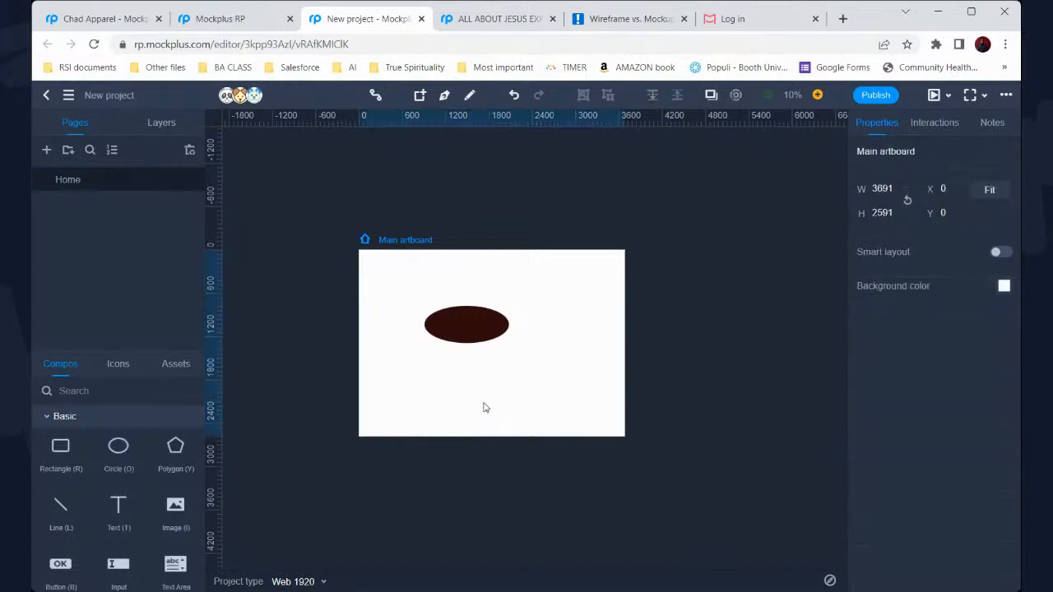
click(473, 402)
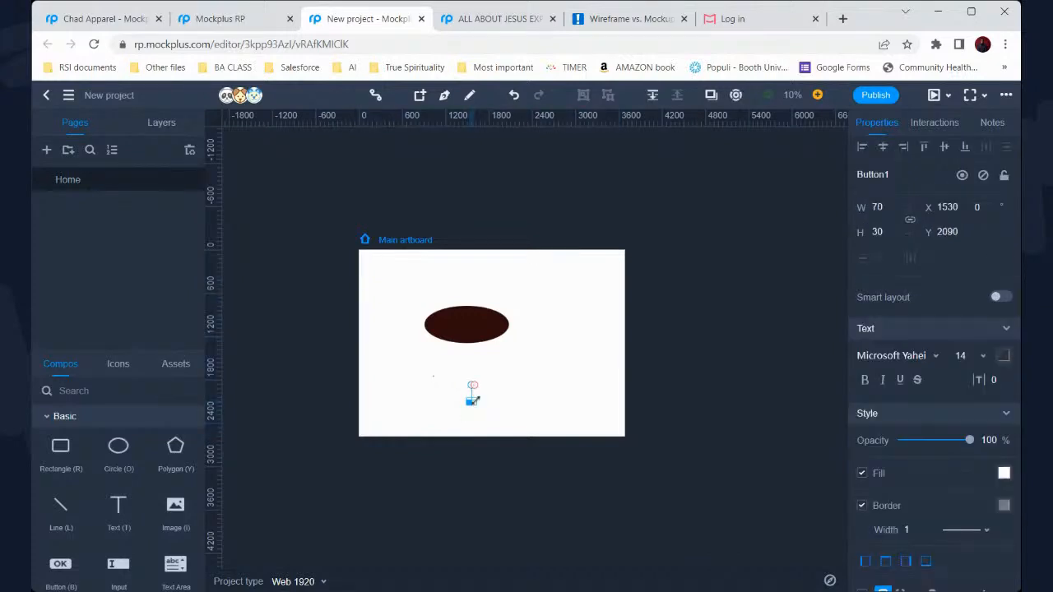
drag(473, 400, 411, 430)
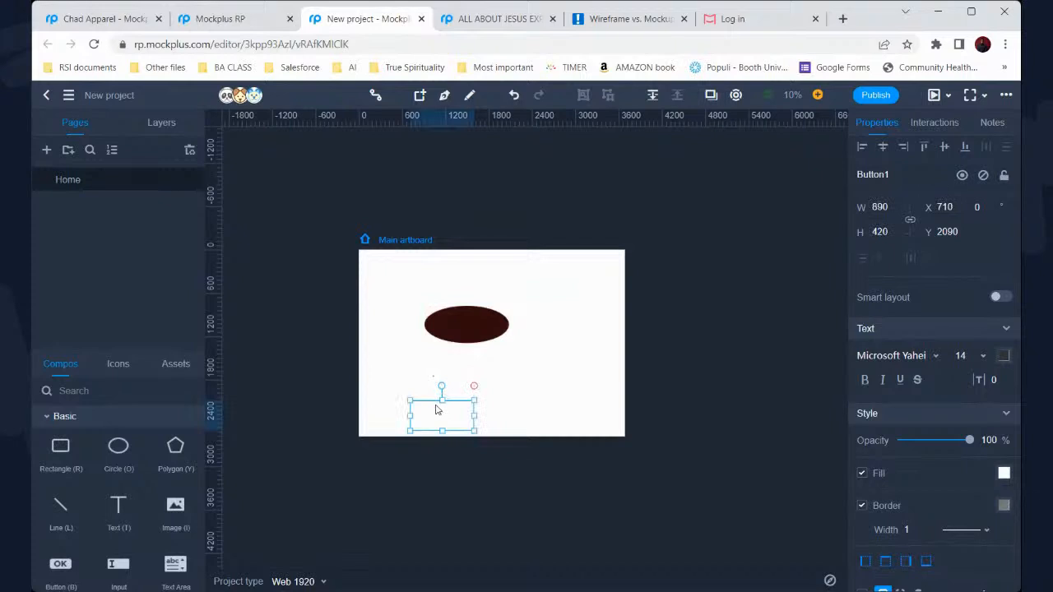
click(1004, 355)
drag(946, 166, 911, 203)
scroll(147, 507, down, 1)
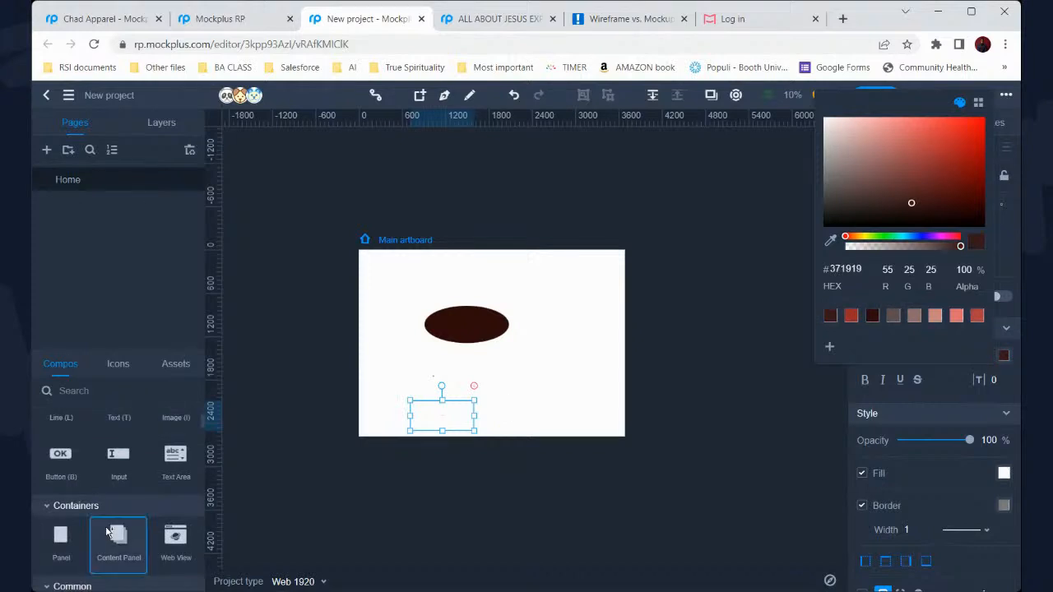
scroll(142, 500, up, 1)
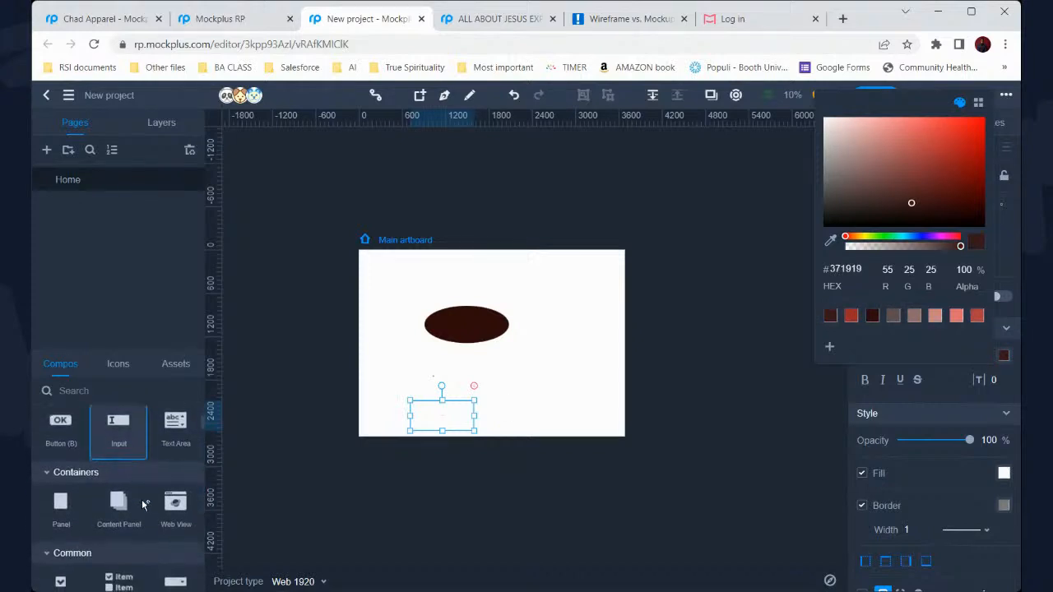
Place a dollar-sign icon from the Payment icon category beside the ellipse
click(123, 372)
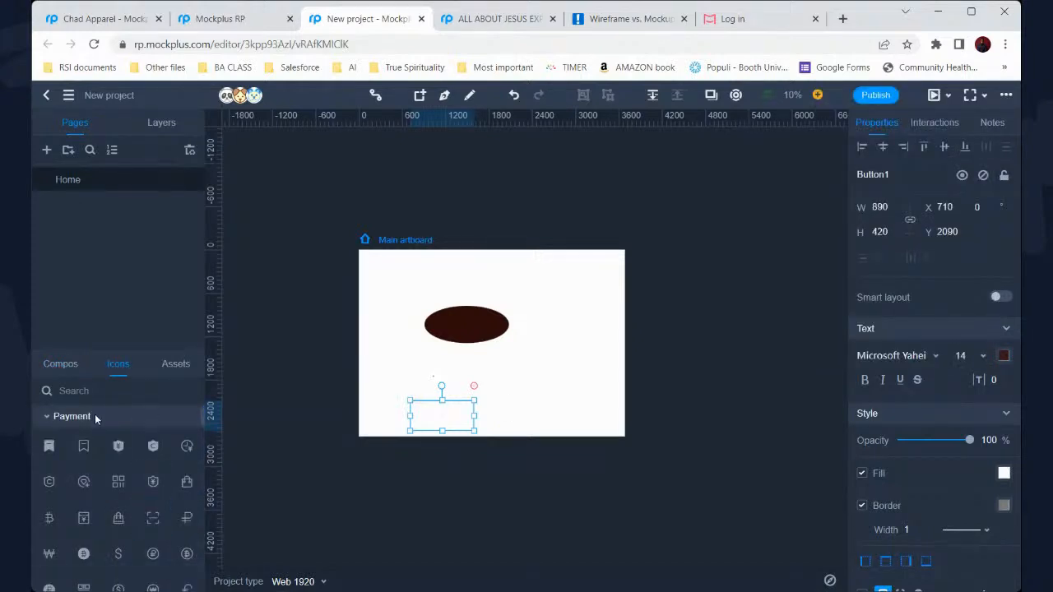
click(70, 417)
scroll(70, 417, down, 1)
scroll(70, 417, up, 1)
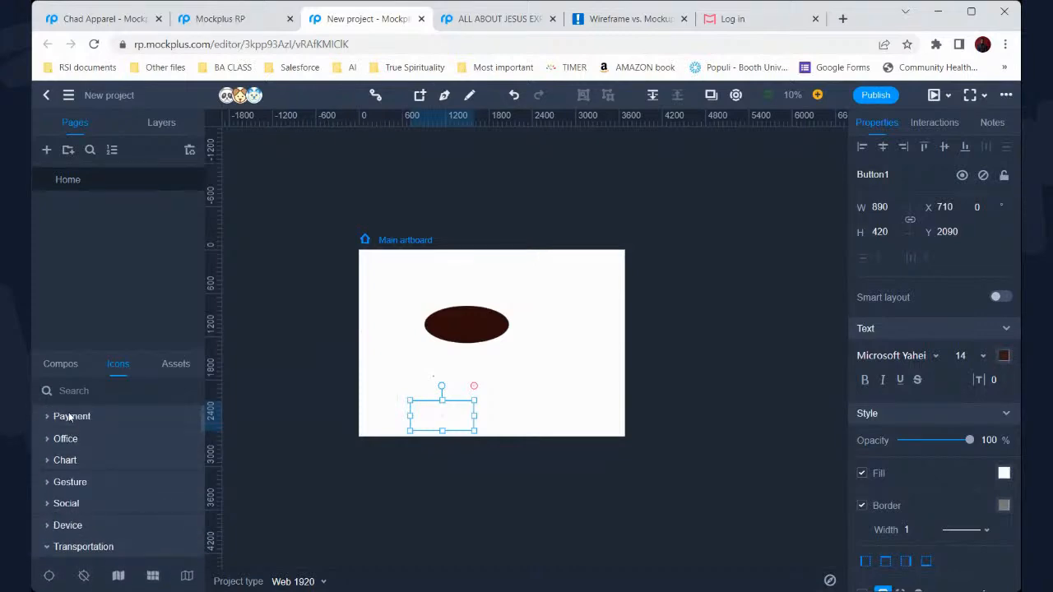
click(70, 417)
scroll(107, 491, down, 1)
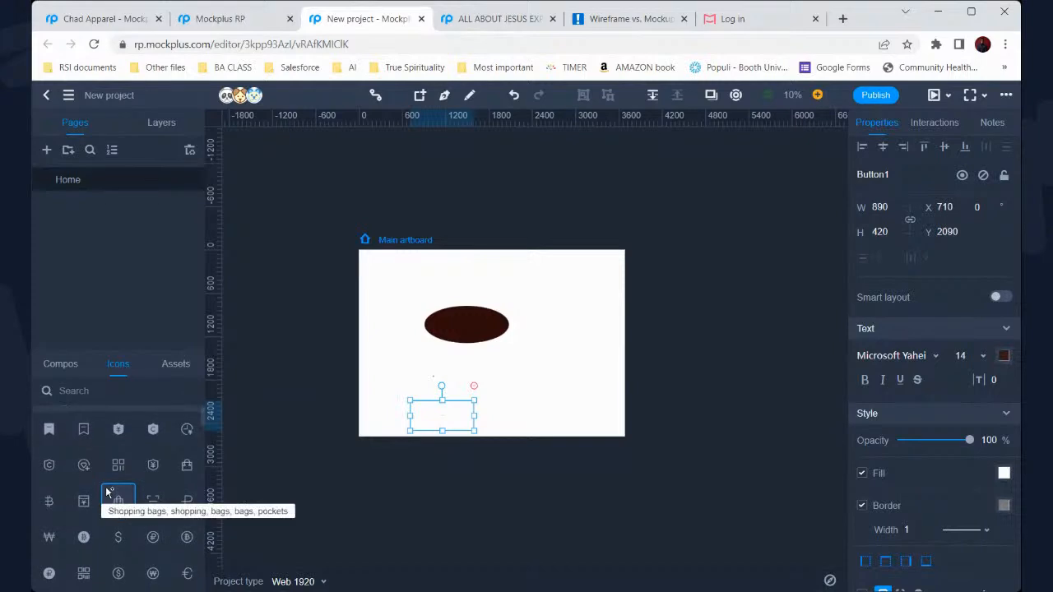
scroll(107, 491, down, 1)
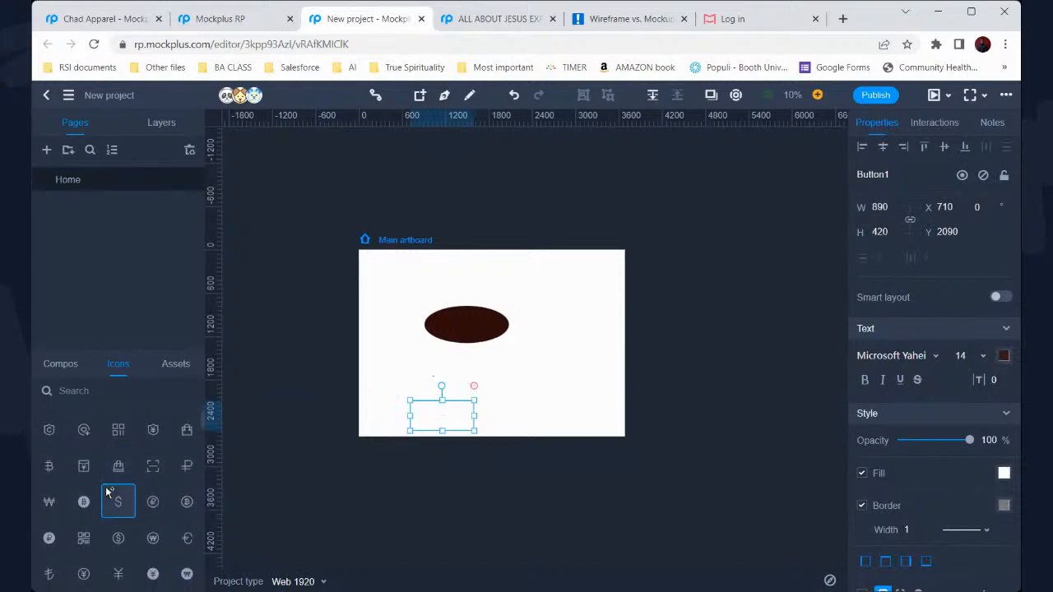
click(511, 360)
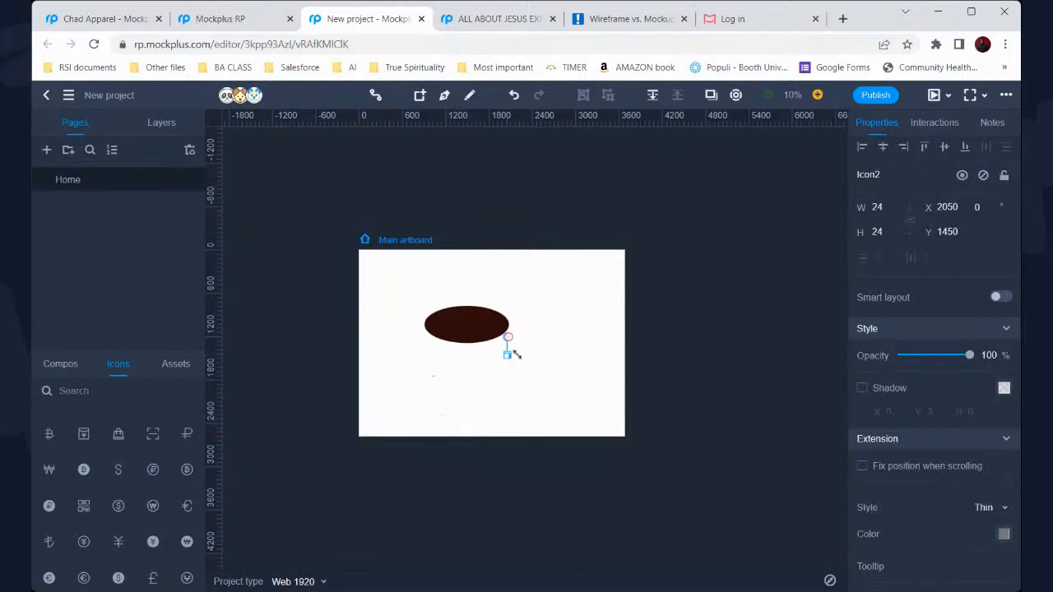
Enlarge the dollar icon to 630 × 630
drag(537, 360, 554, 399)
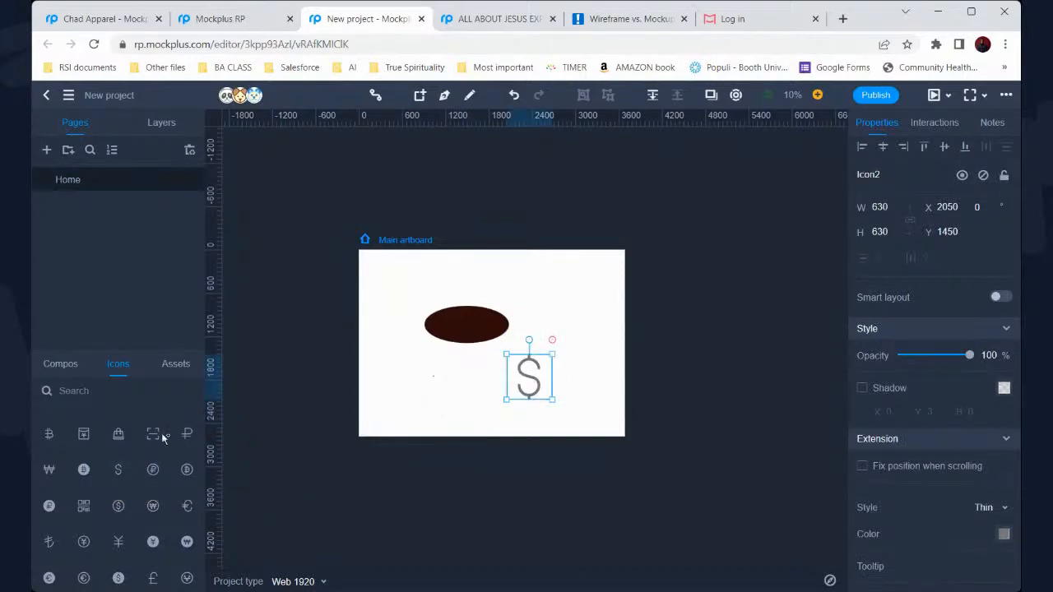
click(175, 370)
click(130, 368)
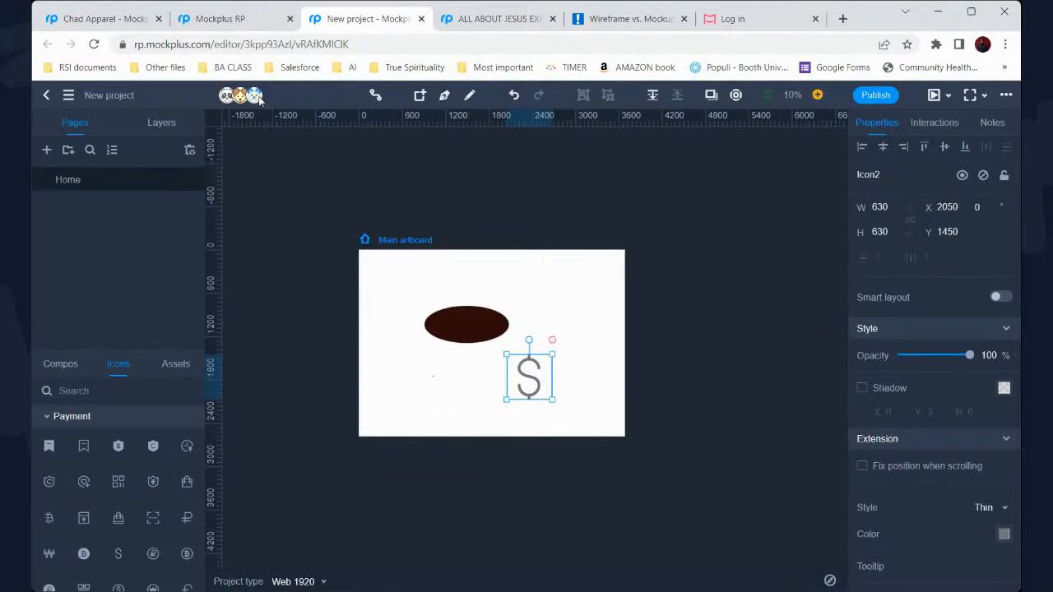
Drag a Checkbox from the Common components onto the artboard at X 660, Y 1470
click(59, 364)
scroll(124, 448, down, 2)
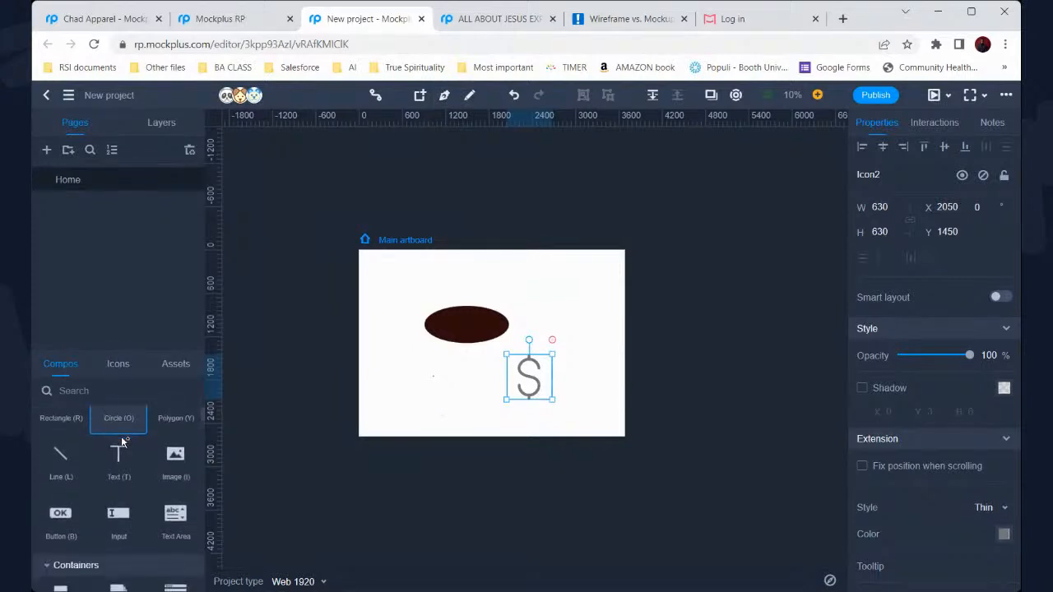
scroll(129, 482, down, 4)
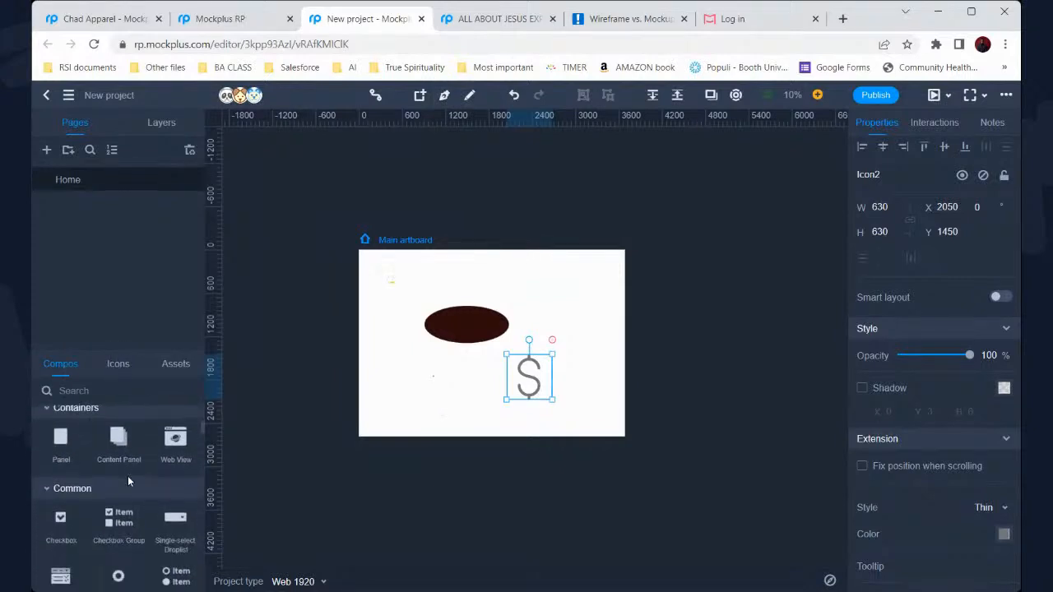
drag(58, 492, 417, 367)
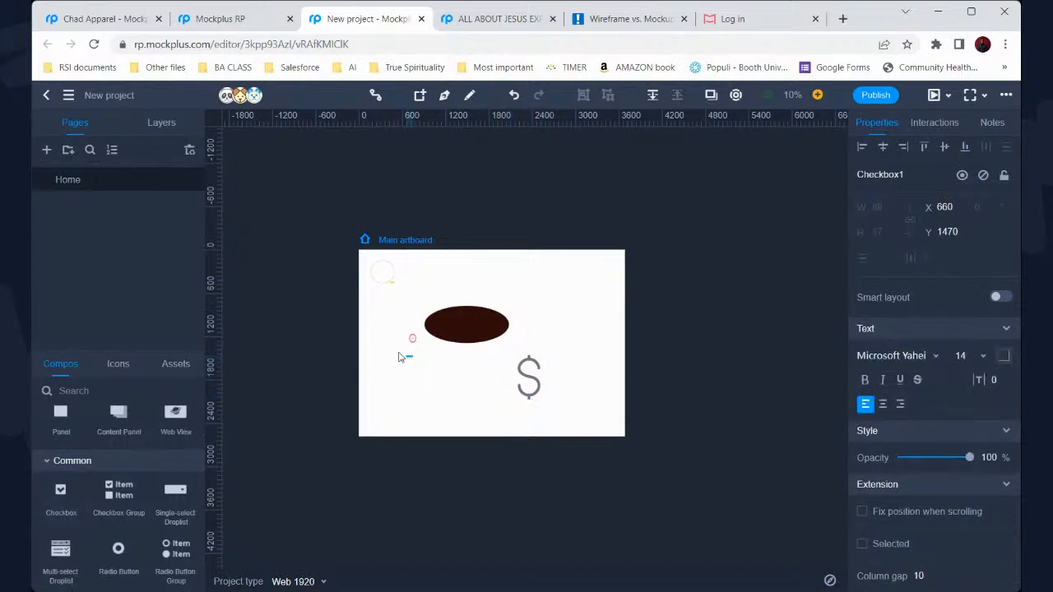
scroll(524, 364, up, 5)
scroll(524, 364, down, 5)
click(308, 439)
scroll(119, 492, up, 5)
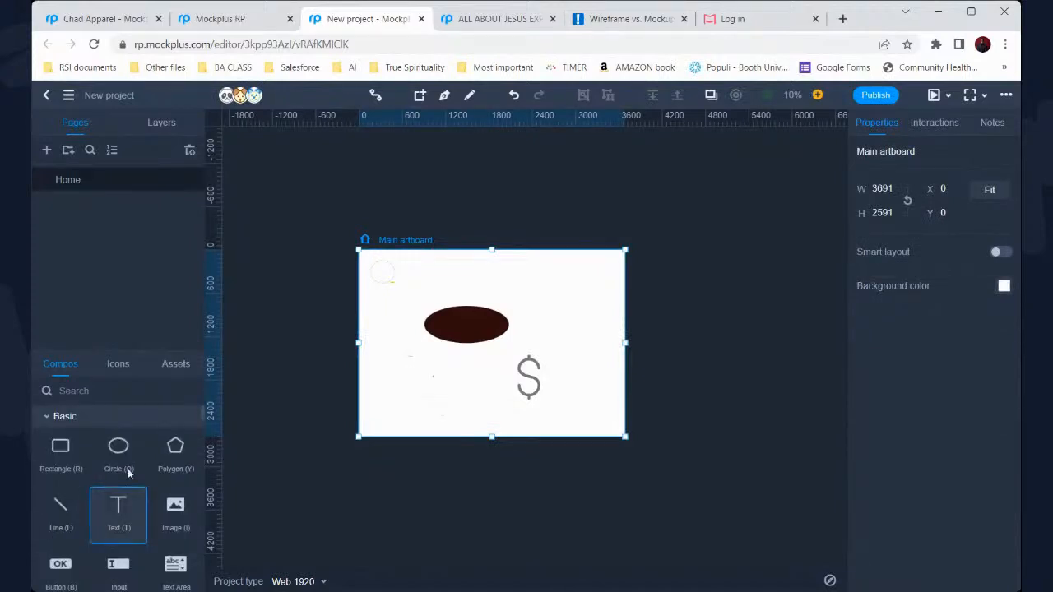
Add Polygon1 at 790 × 826 in the upper right and set its text colour red
drag(528, 288, 579, 344)
click(1004, 355)
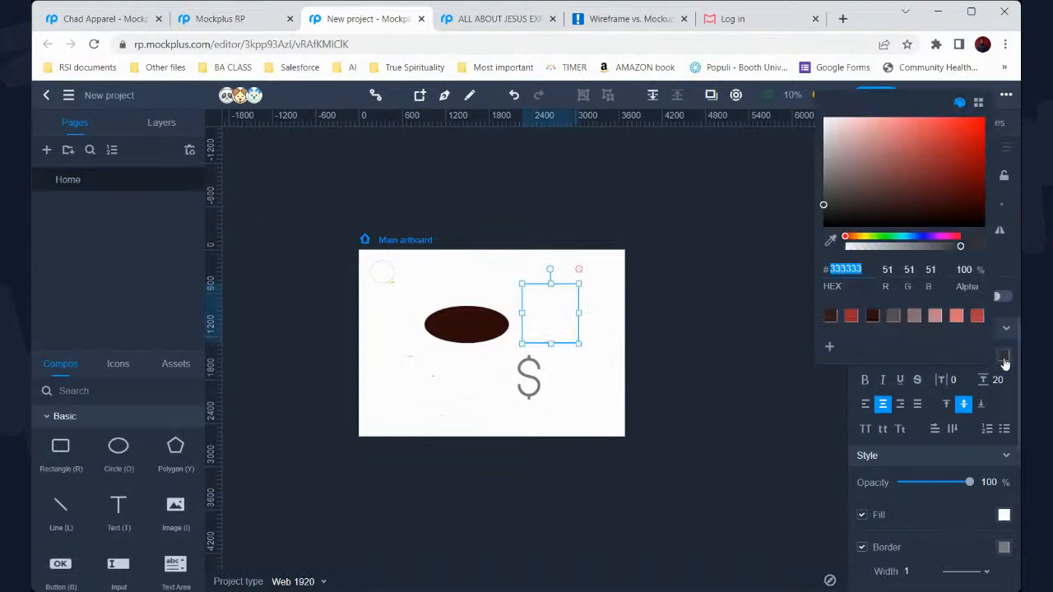
click(944, 151)
click(564, 307)
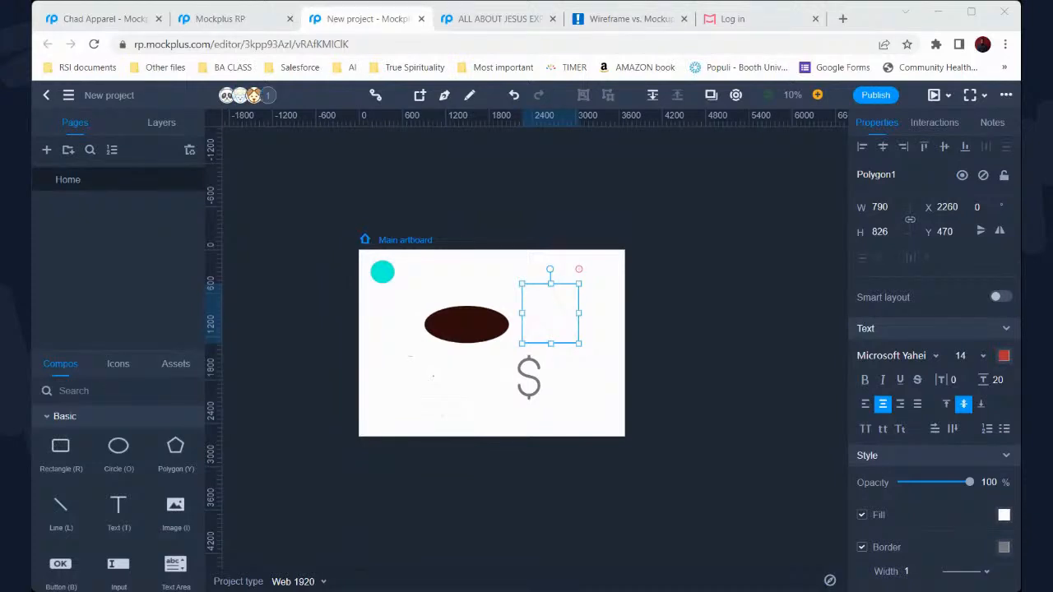
click(614, 412)
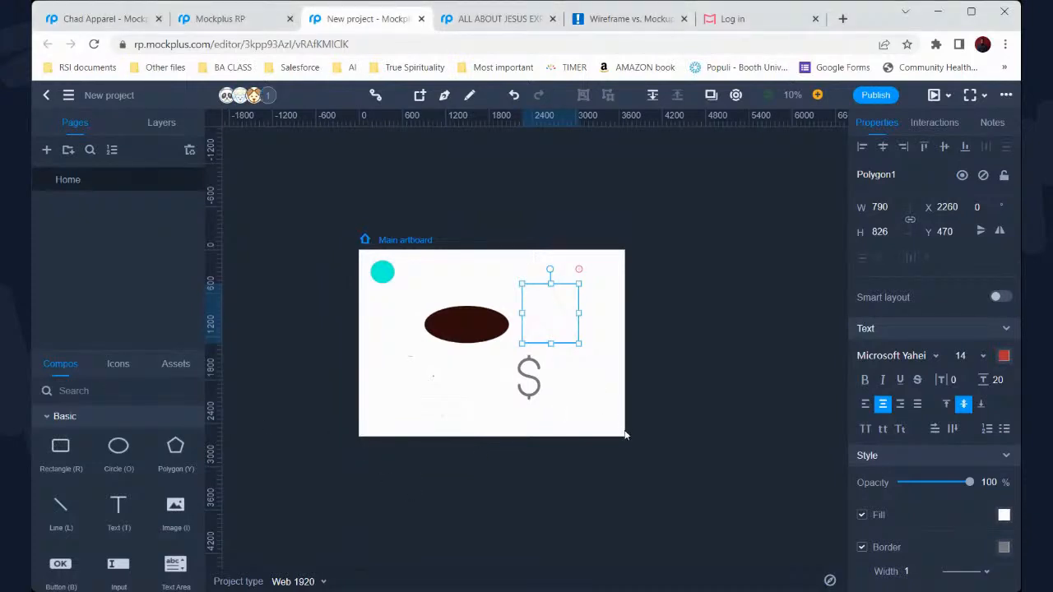
click(625, 435)
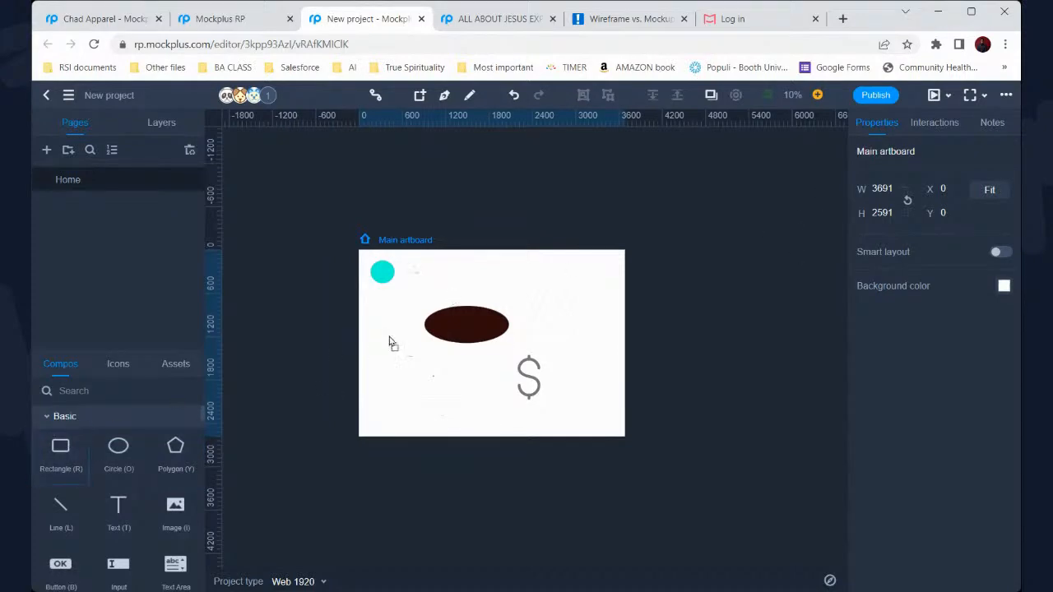
Add a small square with pale pink text colour and a dark red fill
click(504, 275)
drag(508, 277, 527, 294)
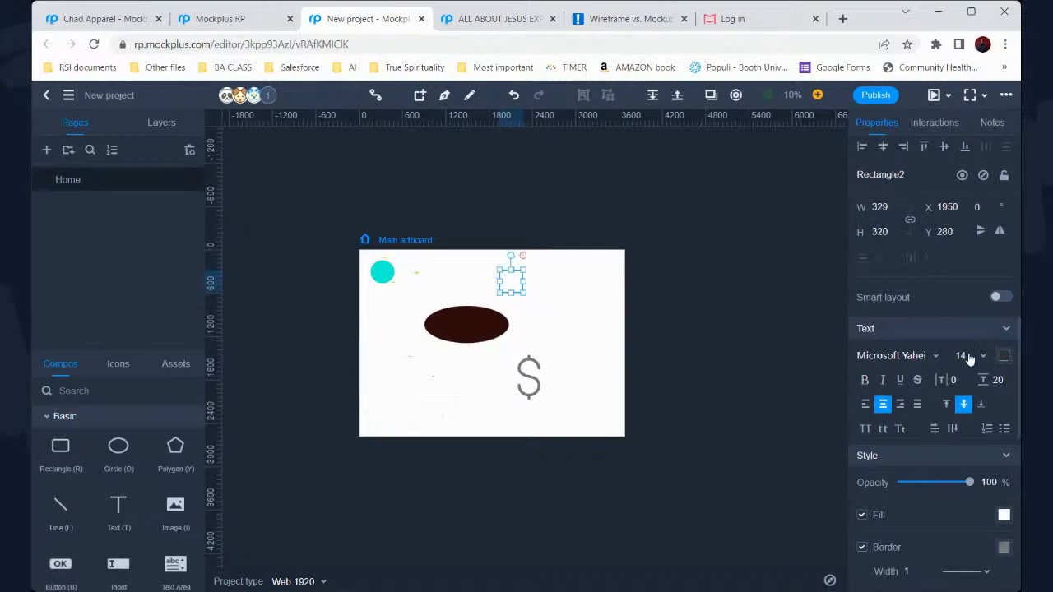
click(1005, 359)
click(943, 187)
click(883, 173)
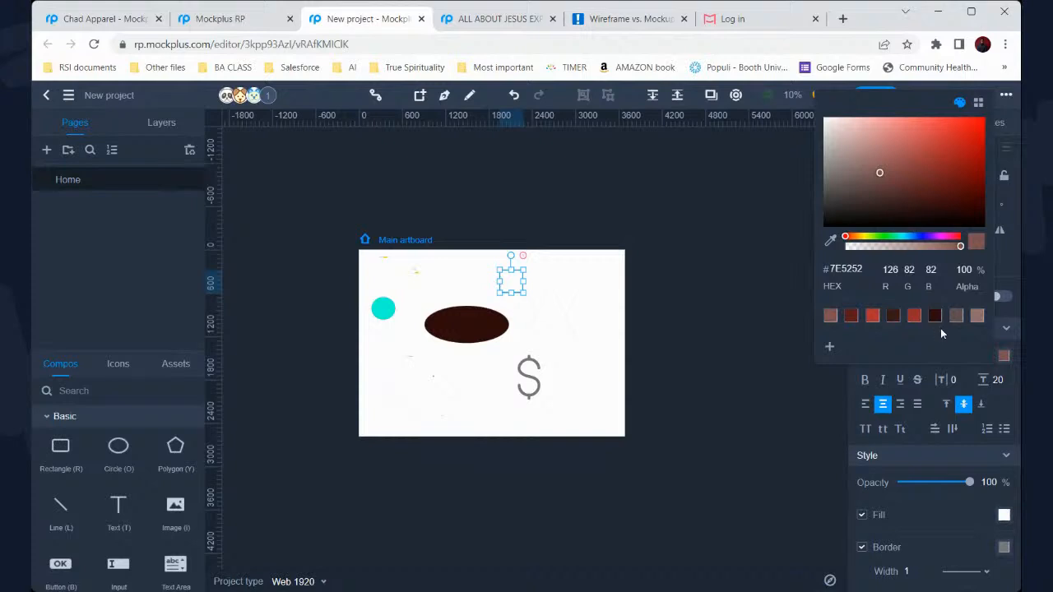
click(845, 138)
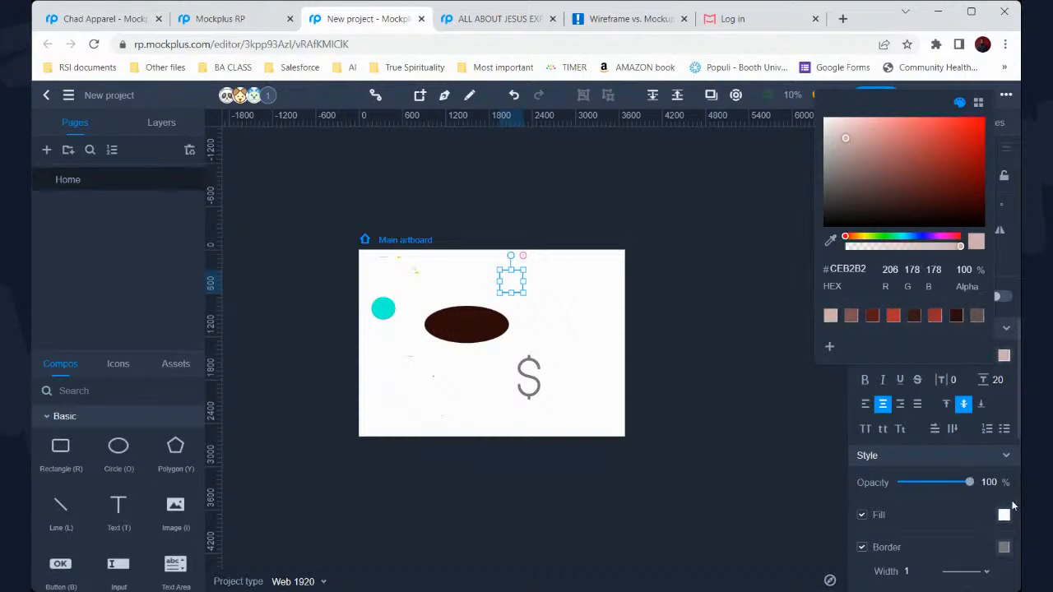
click(1004, 515)
click(902, 329)
click(941, 343)
Fill Polygon1 with brownish red 653E3E, making it a filled triangle
click(598, 300)
key(y)
drag(521, 283, 579, 344)
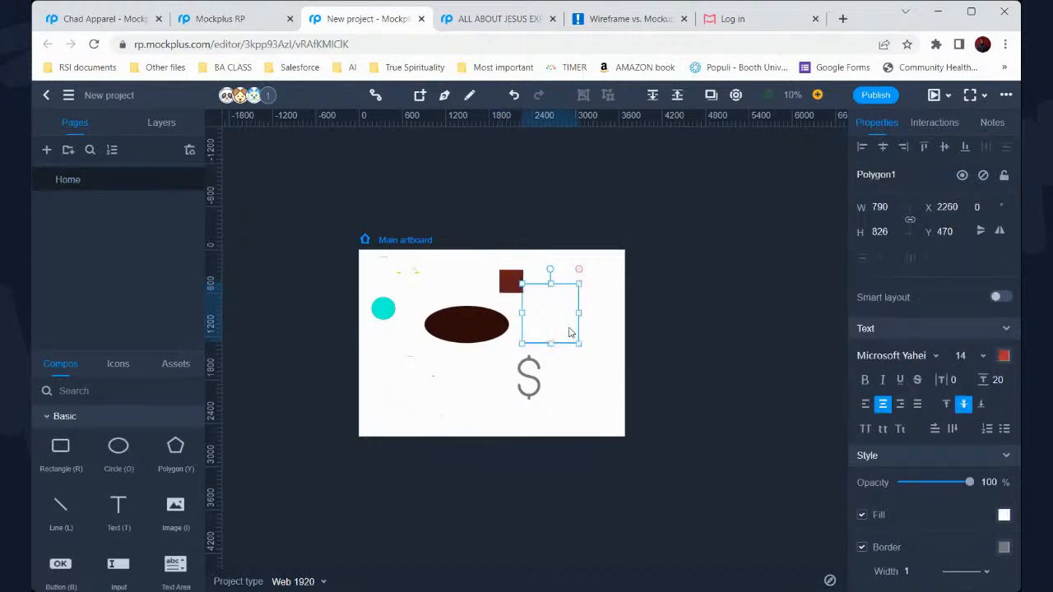
click(1004, 515)
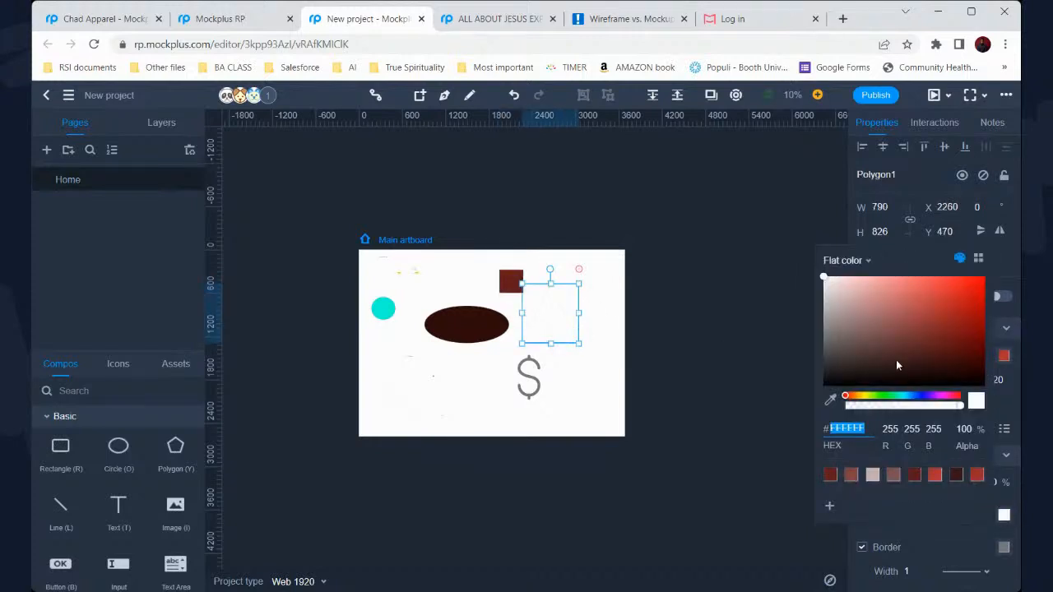
click(886, 342)
click(551, 267)
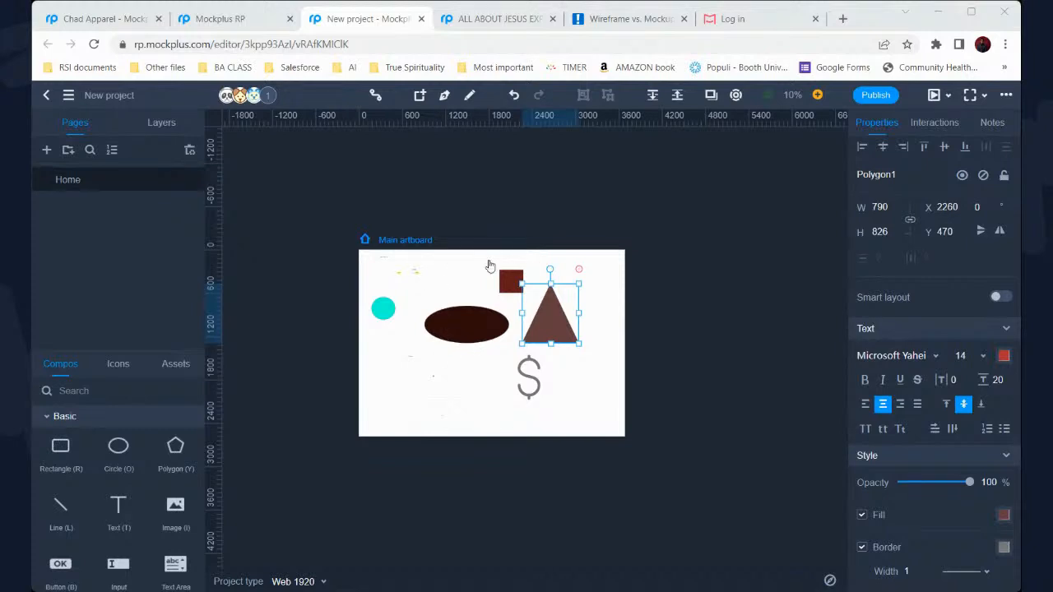
click(632, 188)
click(437, 43)
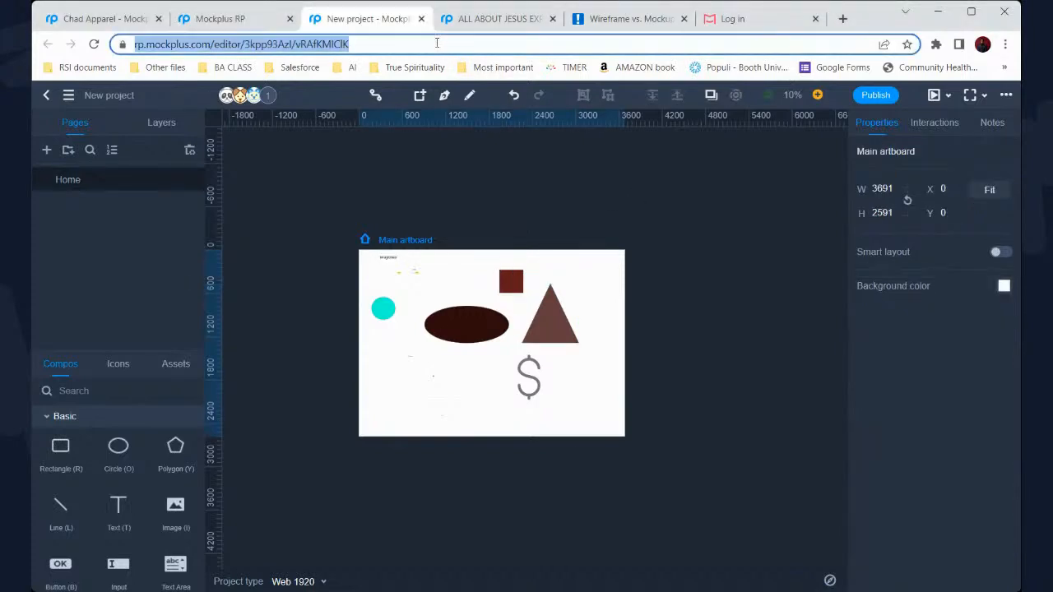
click(397, 465)
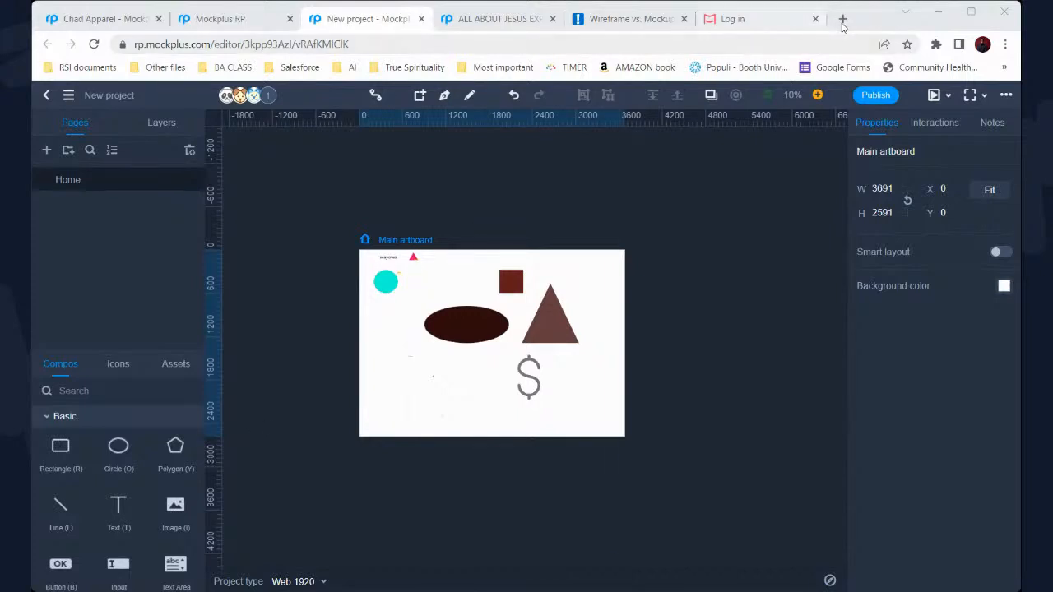
click(868, 25)
click(270, 97)
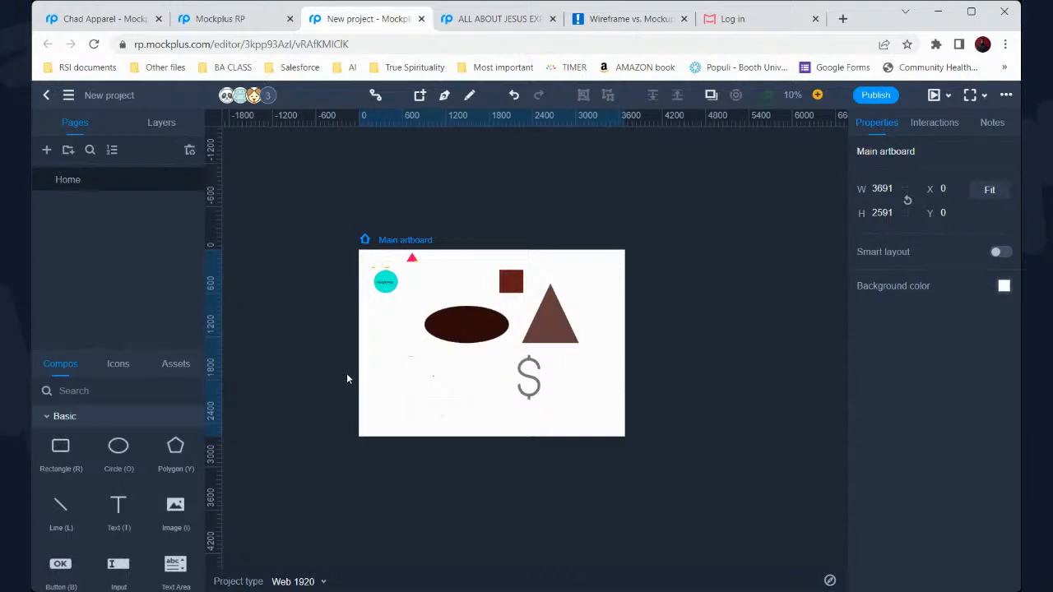
scroll(347, 379, up, 3)
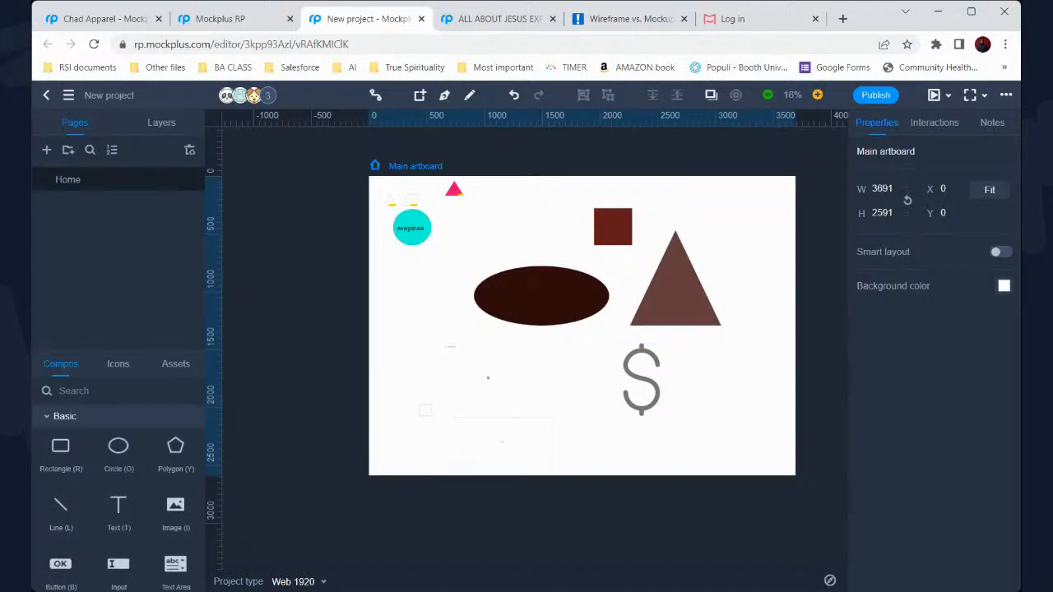
Marquee-select the square, triangle, ellipse and dollar icon and delete them
drag(744, 385, 553, 228)
key(Delete)
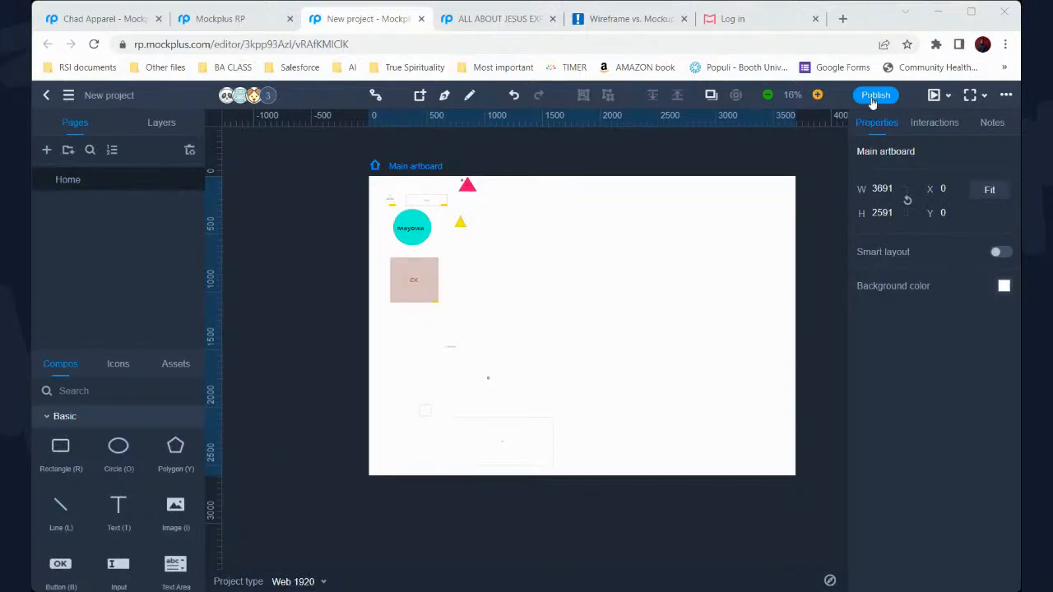
click(864, 20)
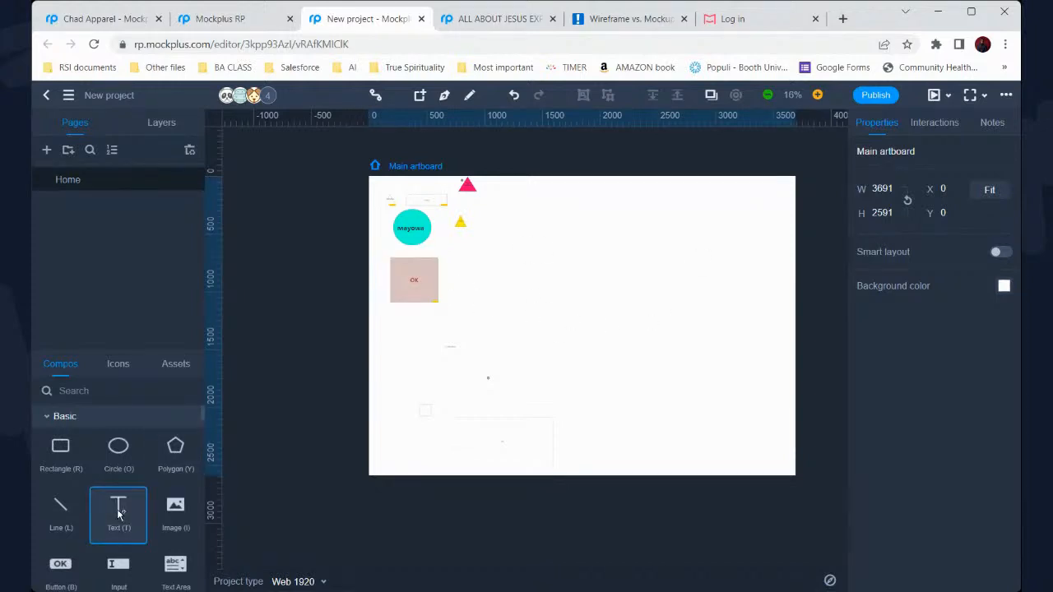
Add text elements to the artboard
drag(118, 511, 693, 300)
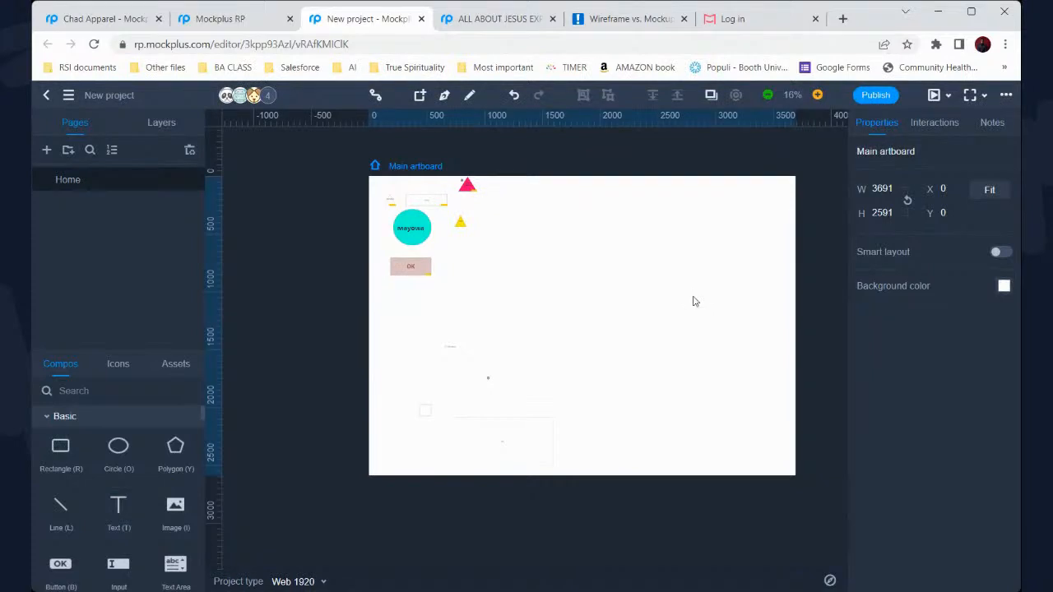
click(118, 510)
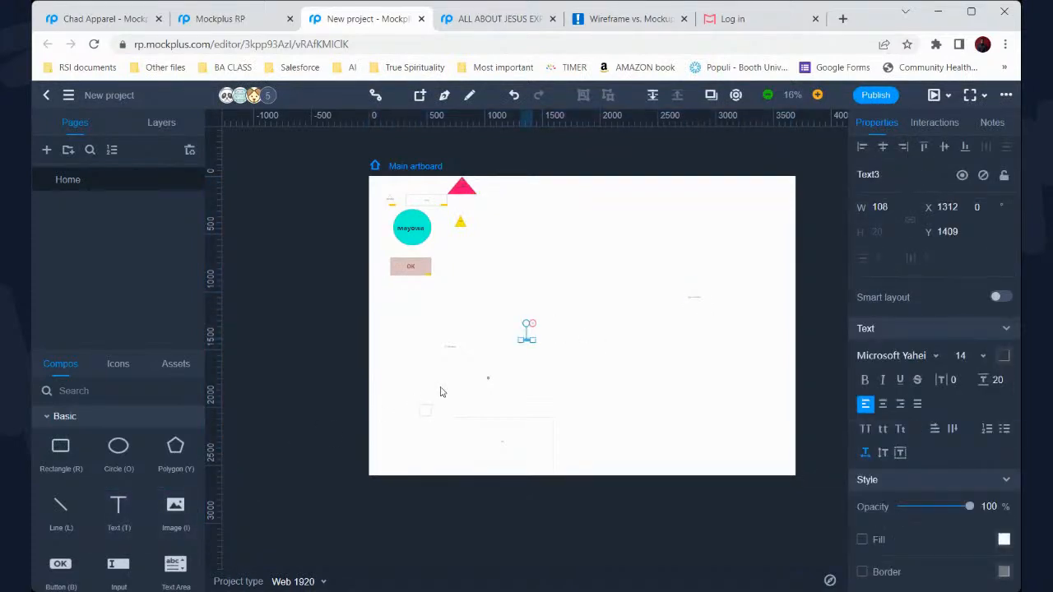
key(t)
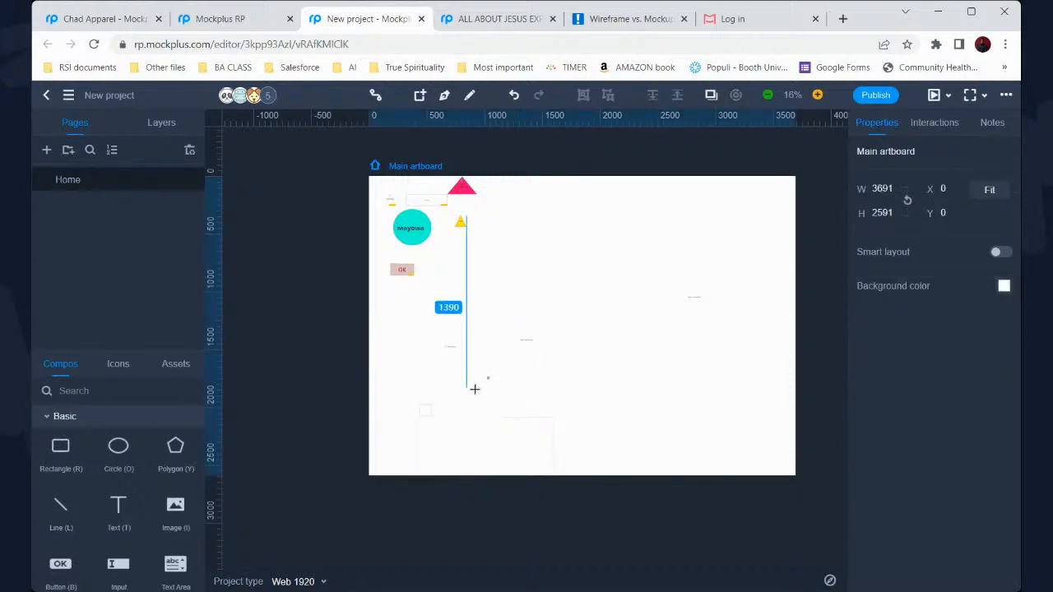
Place an input box resized to 296 × 261, then go to the Mockplus sign-in page
click(123, 566)
click(651, 248)
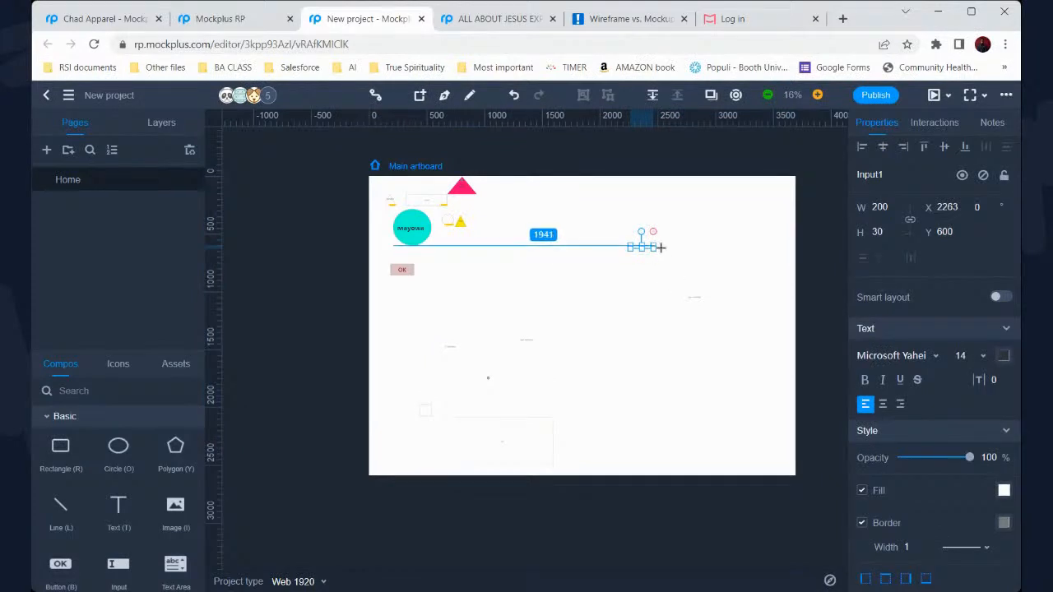
click(660, 249)
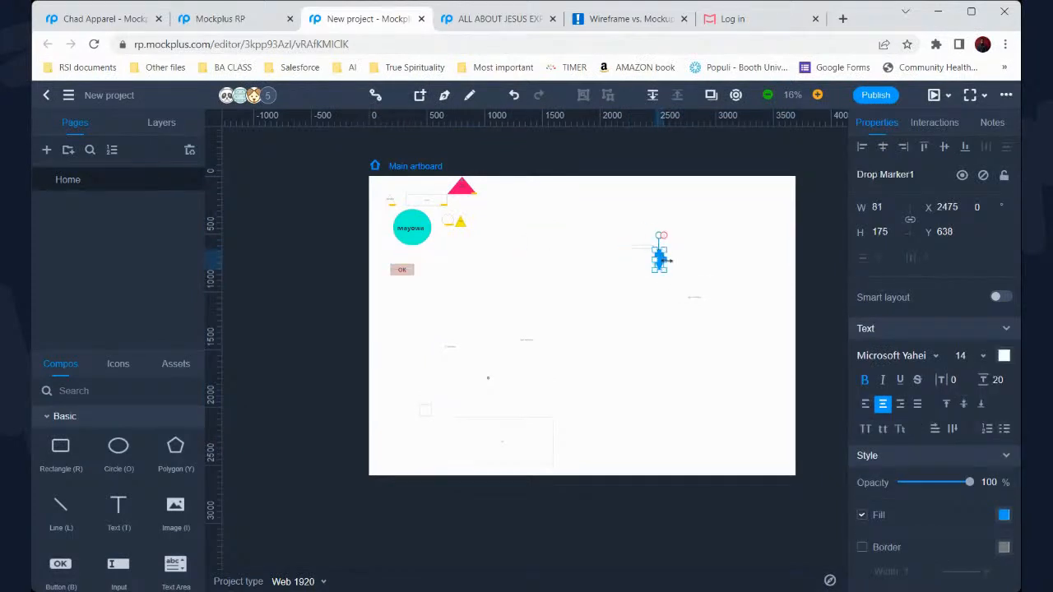
drag(738, 247, 737, 247)
click(637, 240)
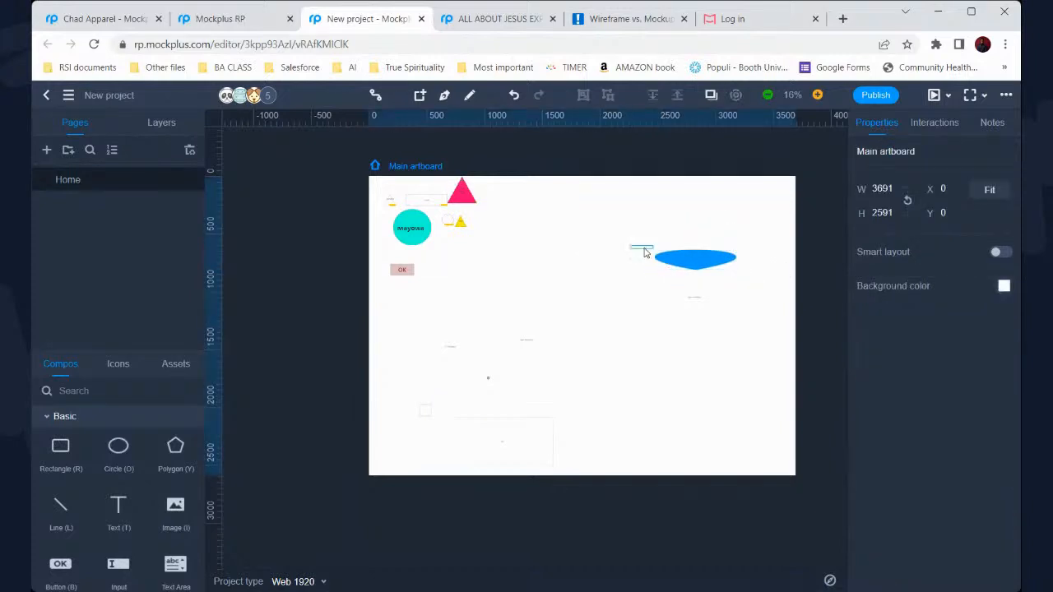
click(650, 250)
drag(660, 257, 663, 274)
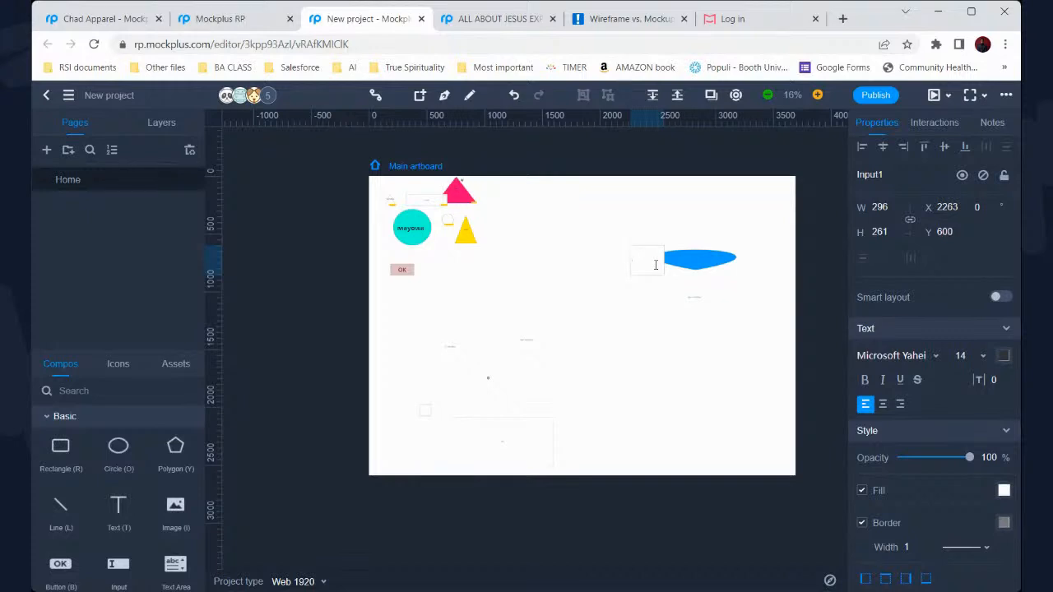
click(345, 337)
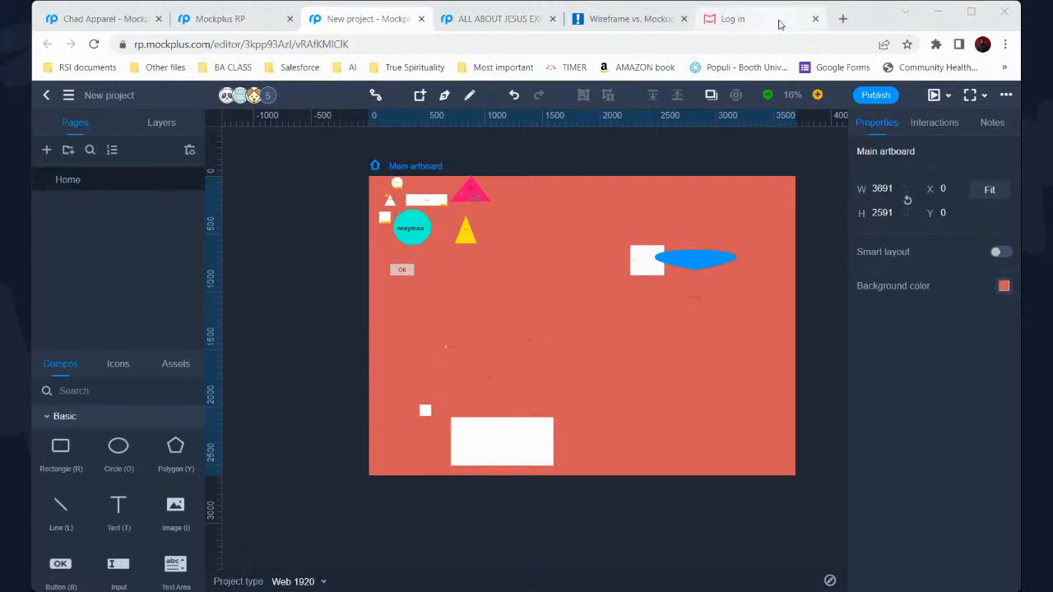
click(770, 23)
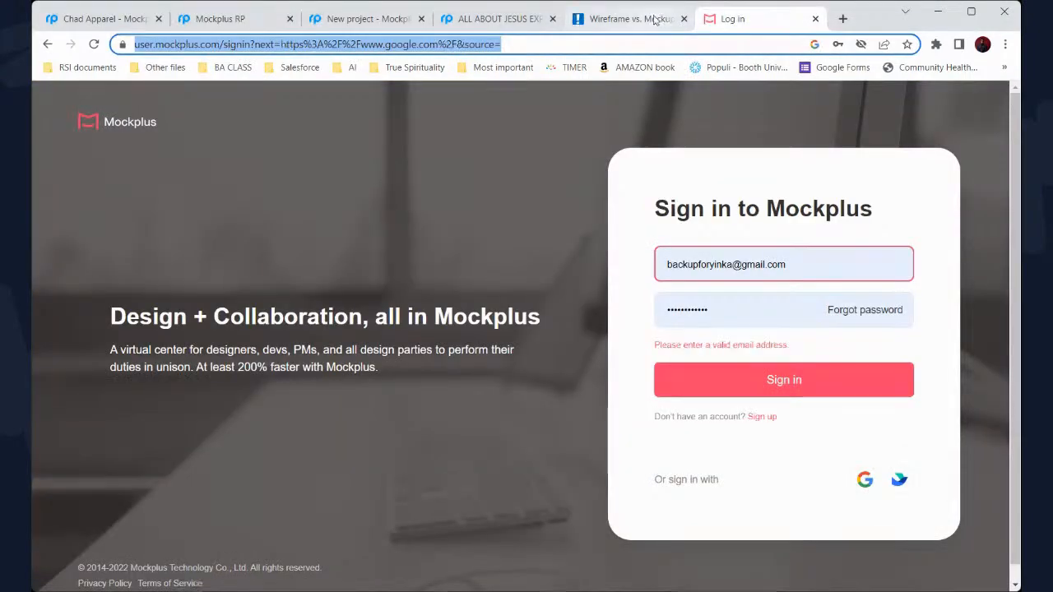
Switch back to the New project tab so the Mockplus RP artboard shows again
click(347, 19)
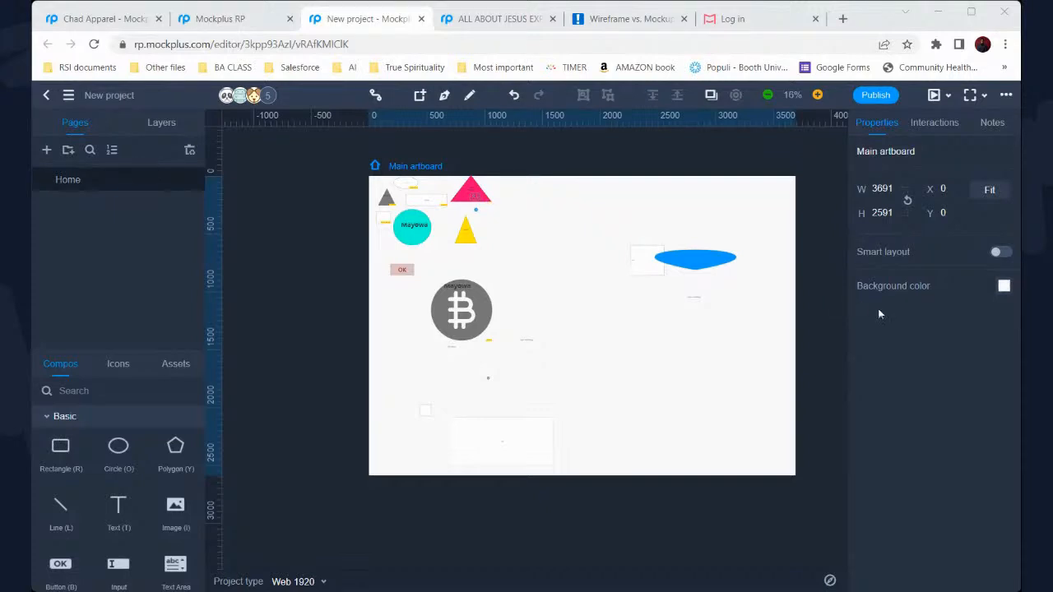
click(874, 25)
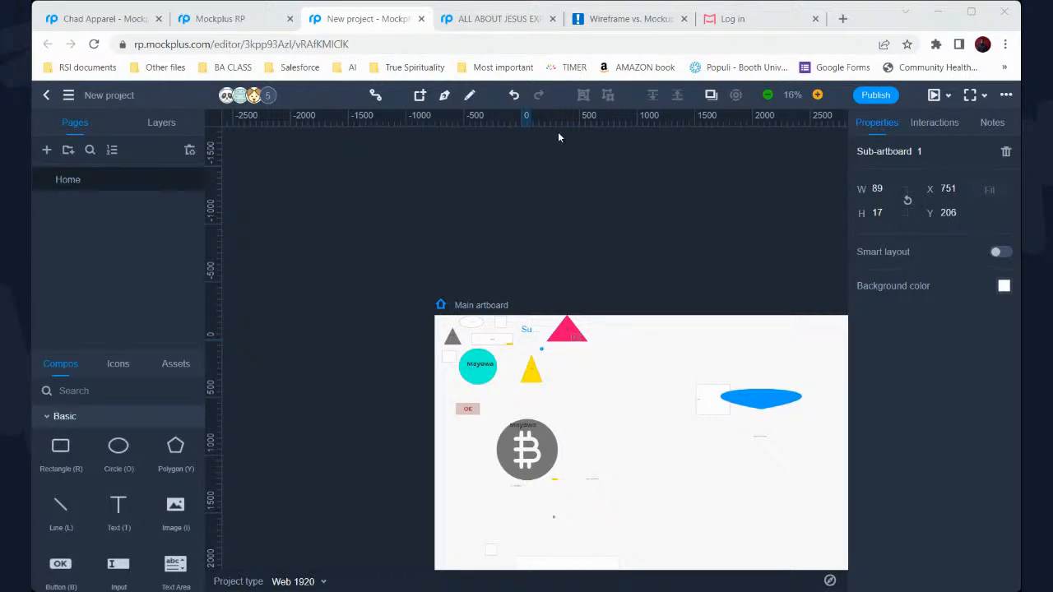
click(886, 16)
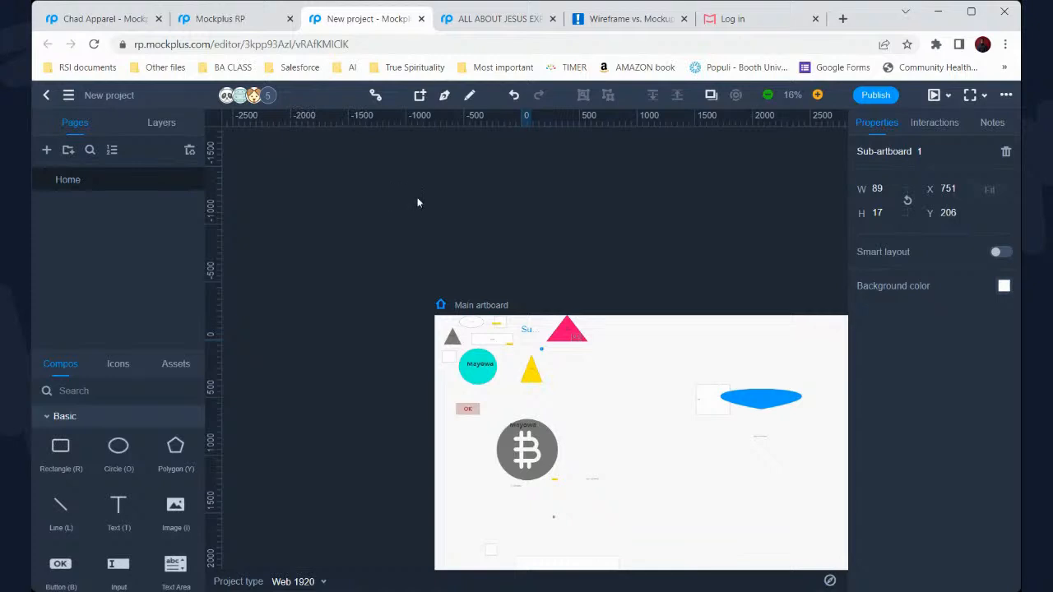
scroll(441, 228, down, 1)
scroll(441, 228, right, 2)
scroll(440, 233, down, 1)
scroll(440, 233, right, 1)
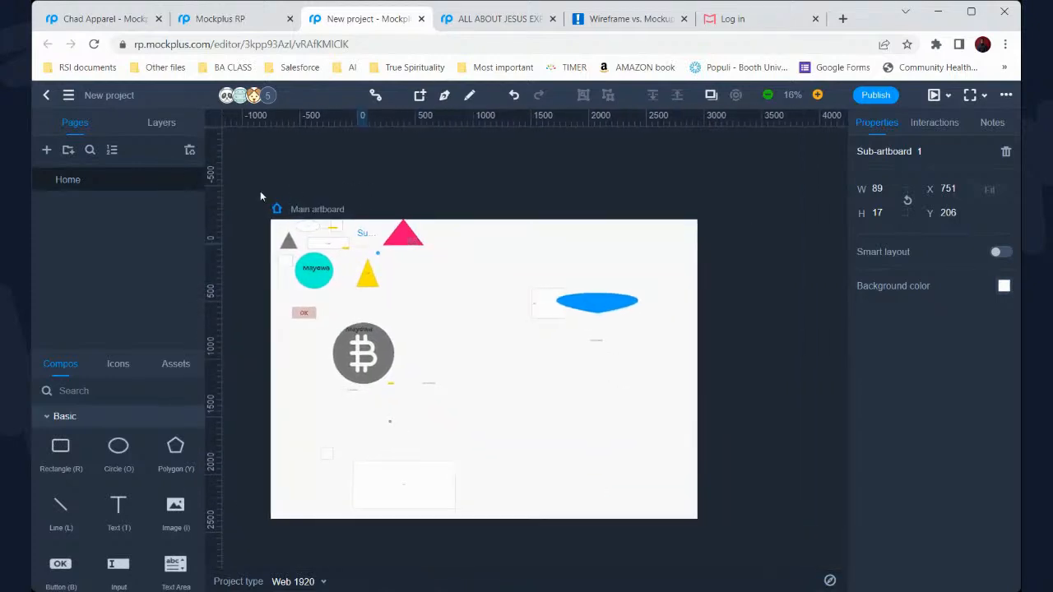
Add a new blank page and name it 'Real project'
click(47, 151)
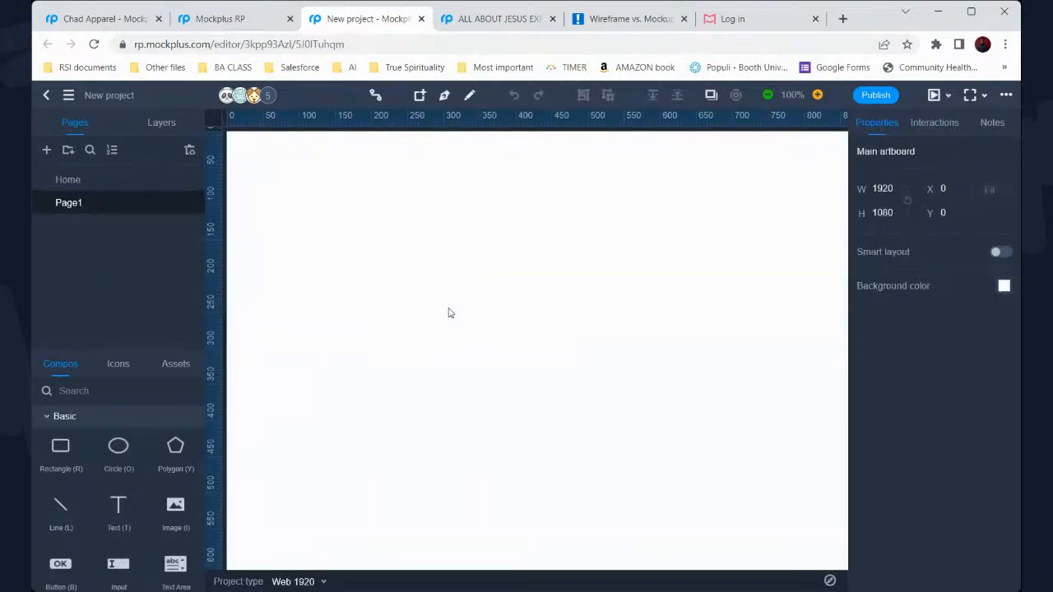
scroll(447, 311, down, 3)
scroll(449, 313, up, 1)
scroll(449, 313, down, 2)
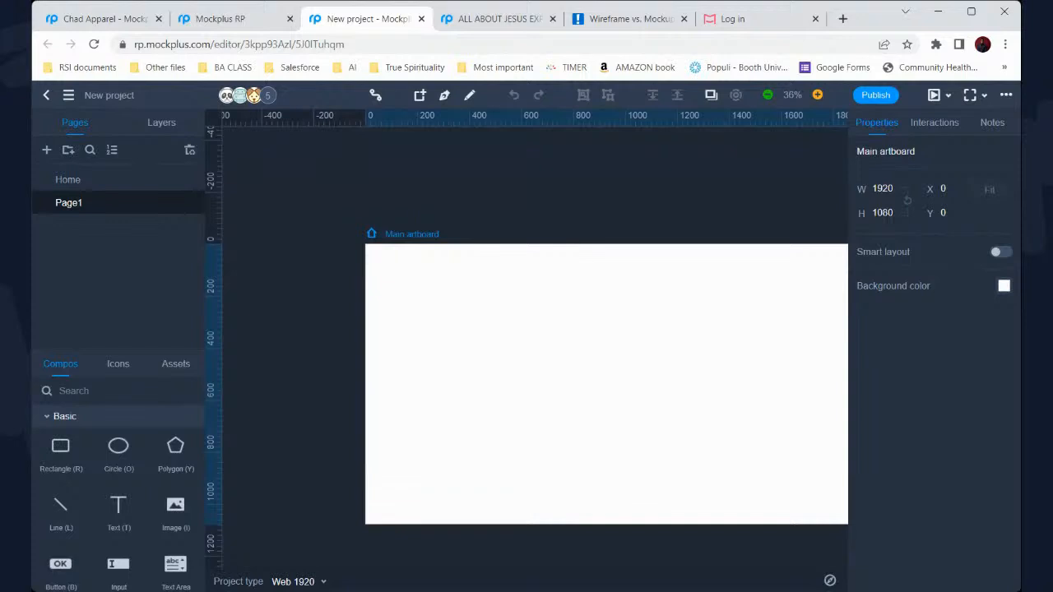
click(87, 188)
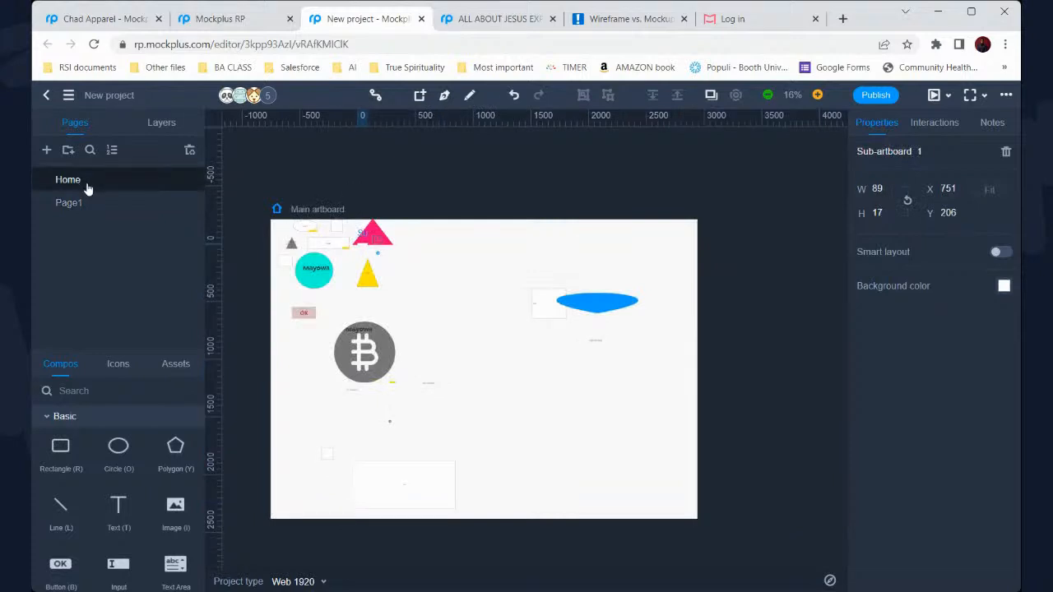
double_click(89, 207)
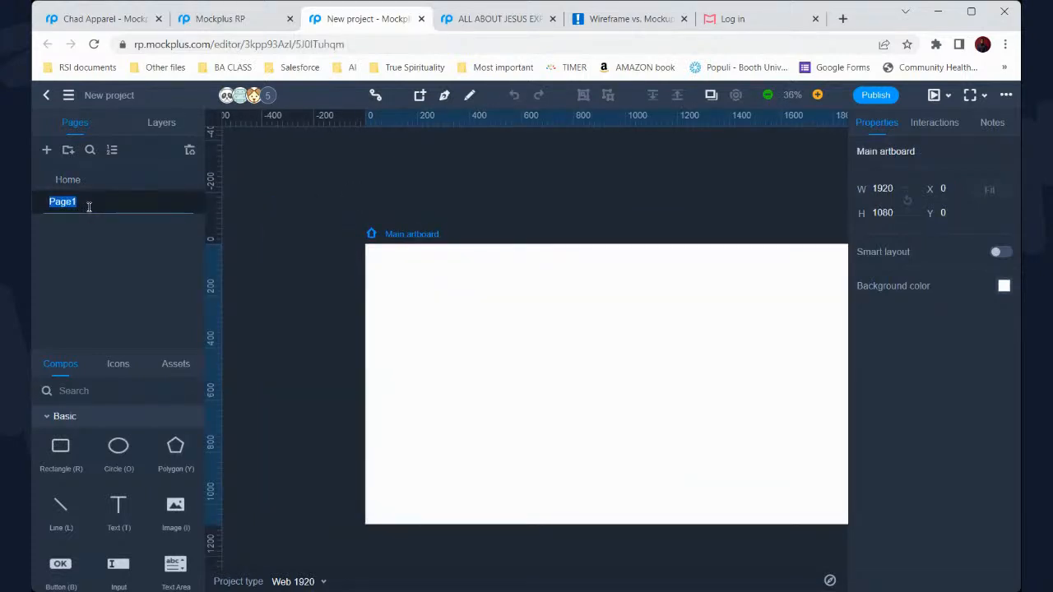
text(Real project)
key(Return)
Rename the Home page to 'Testing', then open the Real project page
click(89, 181)
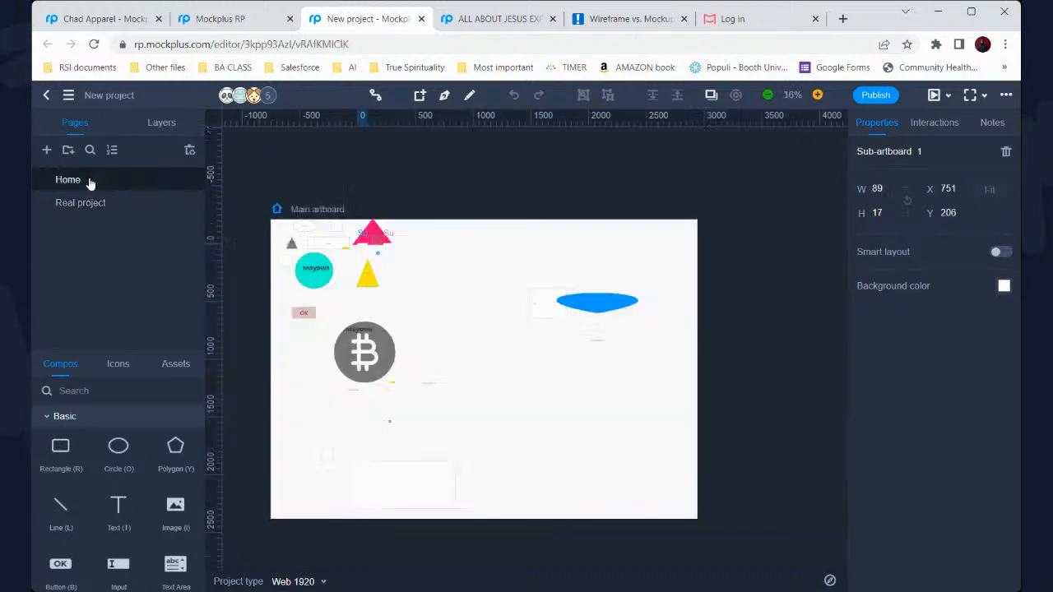
double_click(88, 182)
text(Testing)
key(Return)
click(122, 212)
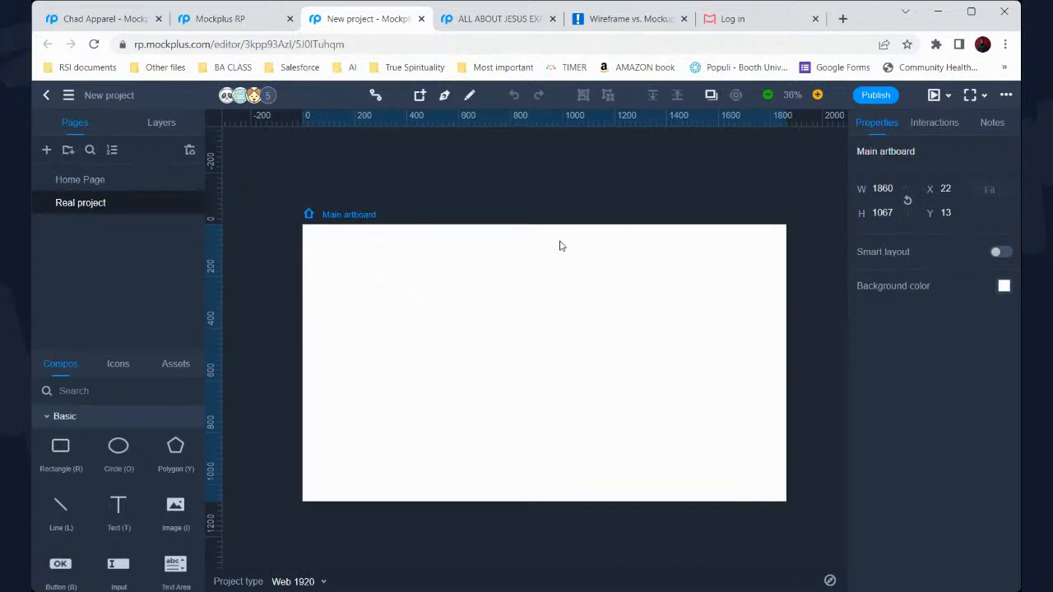
scroll(505, 254, down, 1)
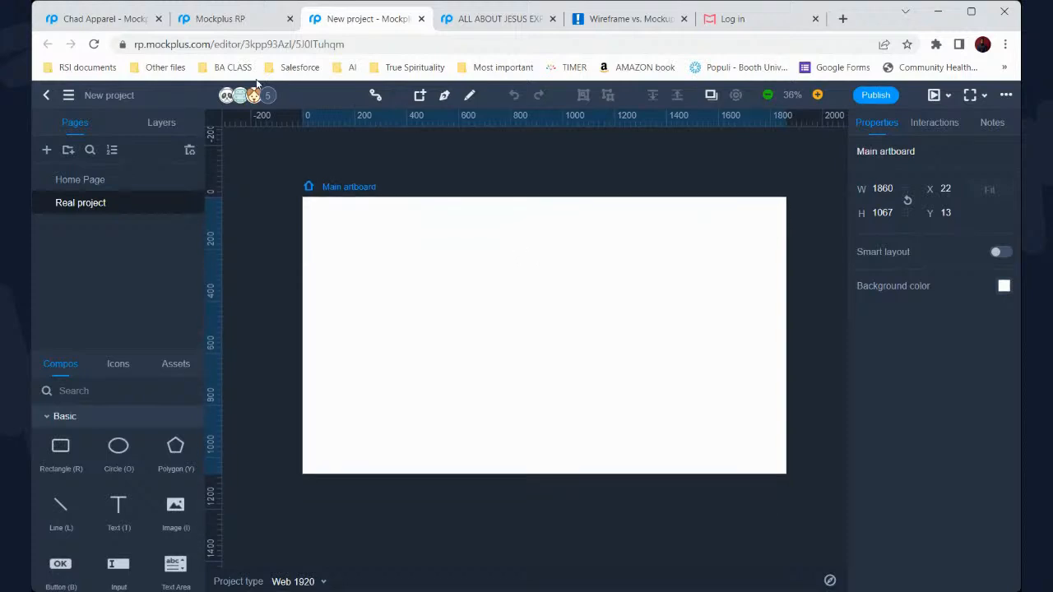
click(125, 24)
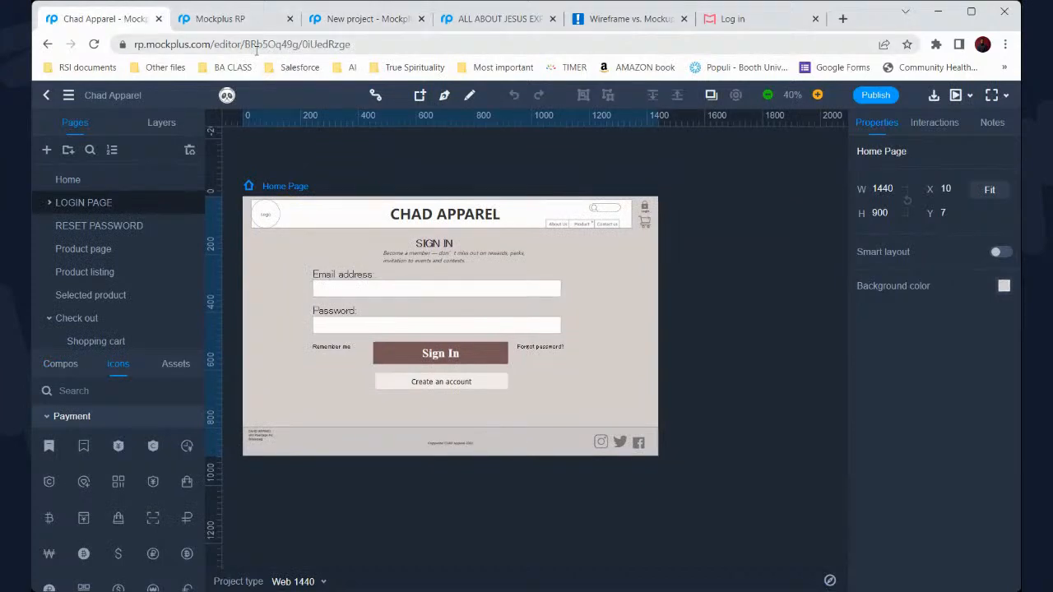
click(342, 19)
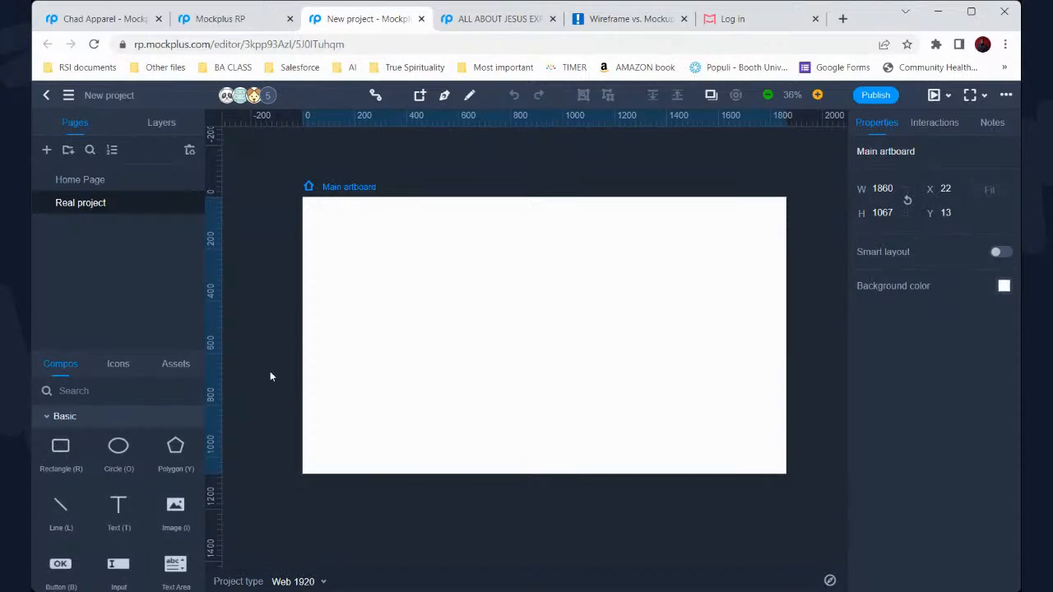
Place an input box at the top of the artboard and select its Chad apparel text
scroll(178, 471, down, 1)
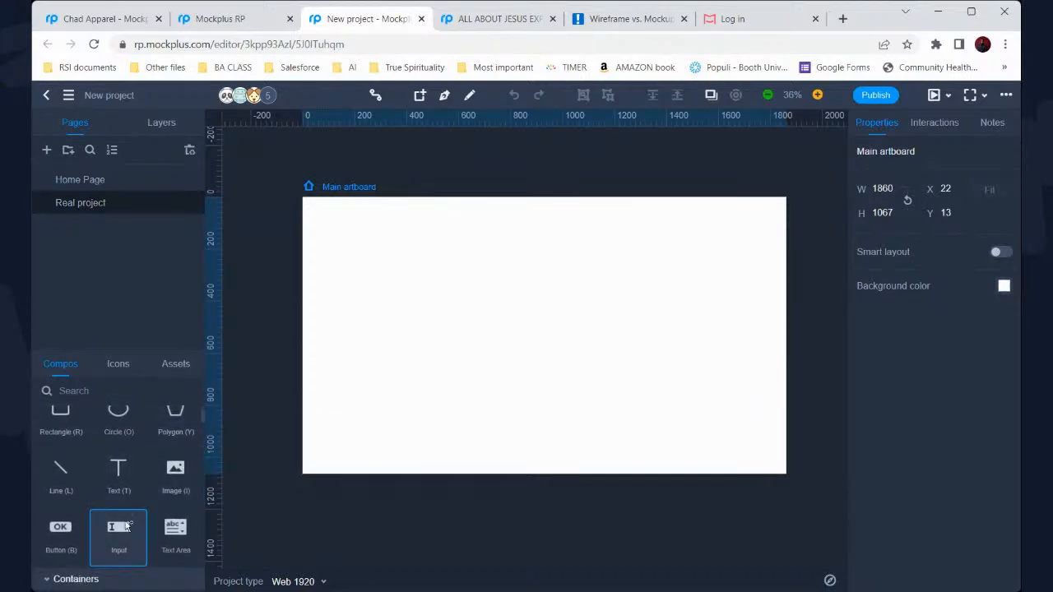
click(469, 224)
drag(518, 232, 673, 254)
drag(597, 240, 581, 219)
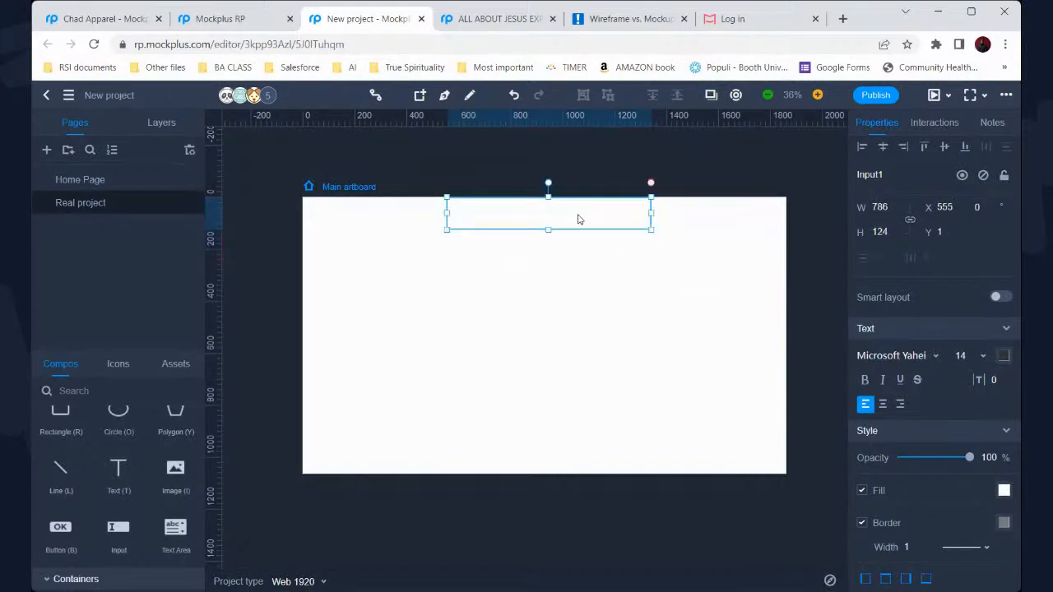
double_click(545, 214)
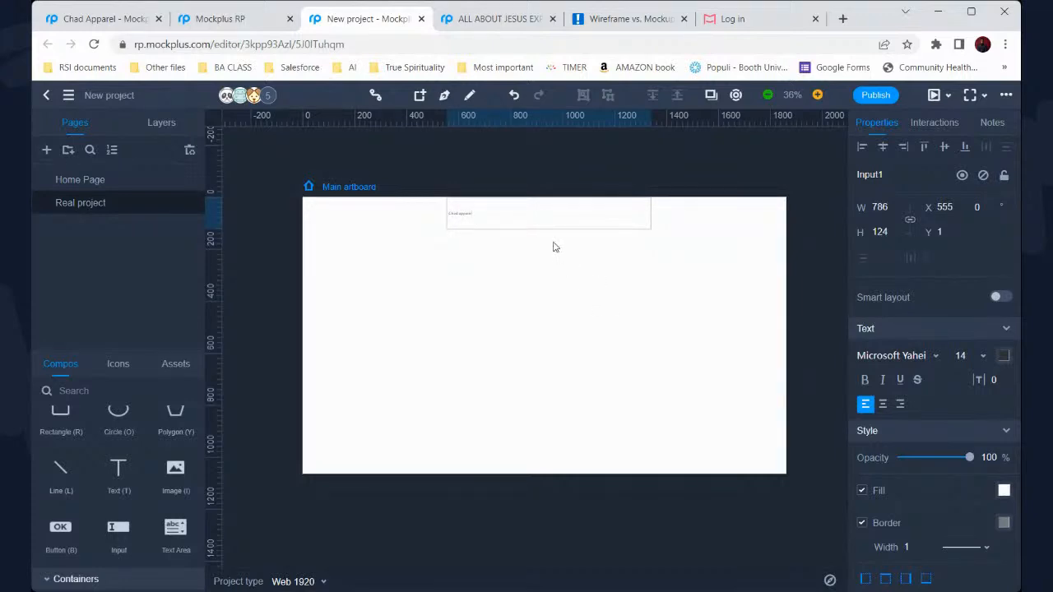
key(ctrl+shift+Left)
key(ctrl+shift+Left)
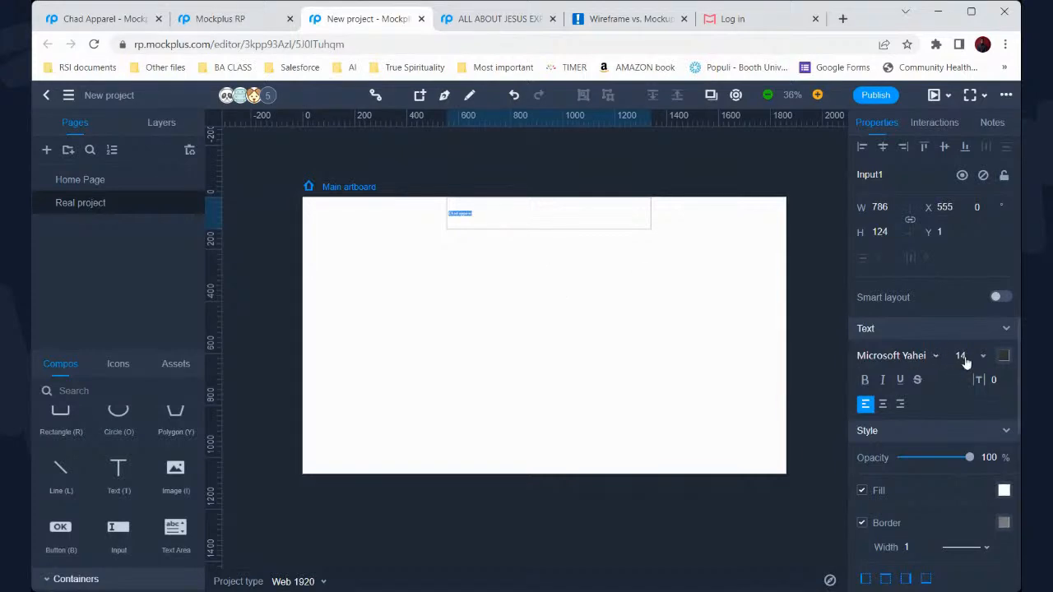
Set the title text size to 72 and narrow the box to 500 wide
click(985, 360)
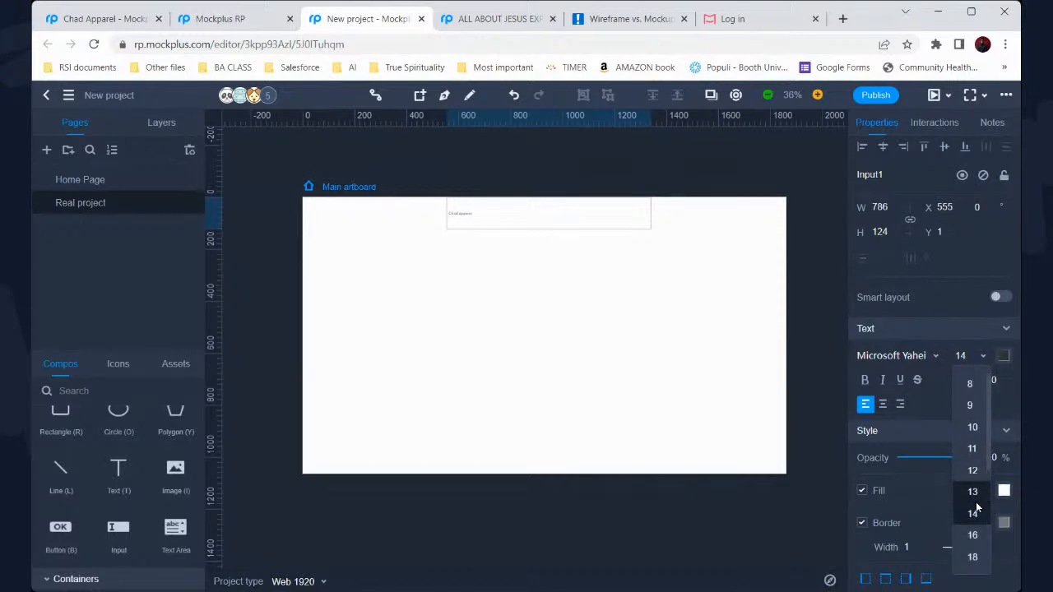
scroll(974, 502, down, 3)
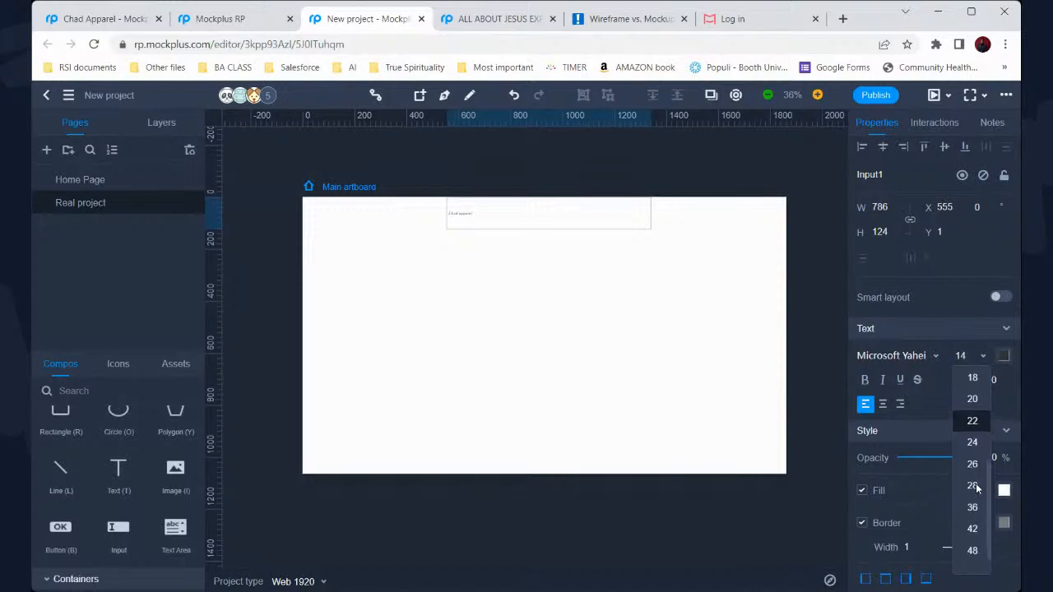
click(973, 486)
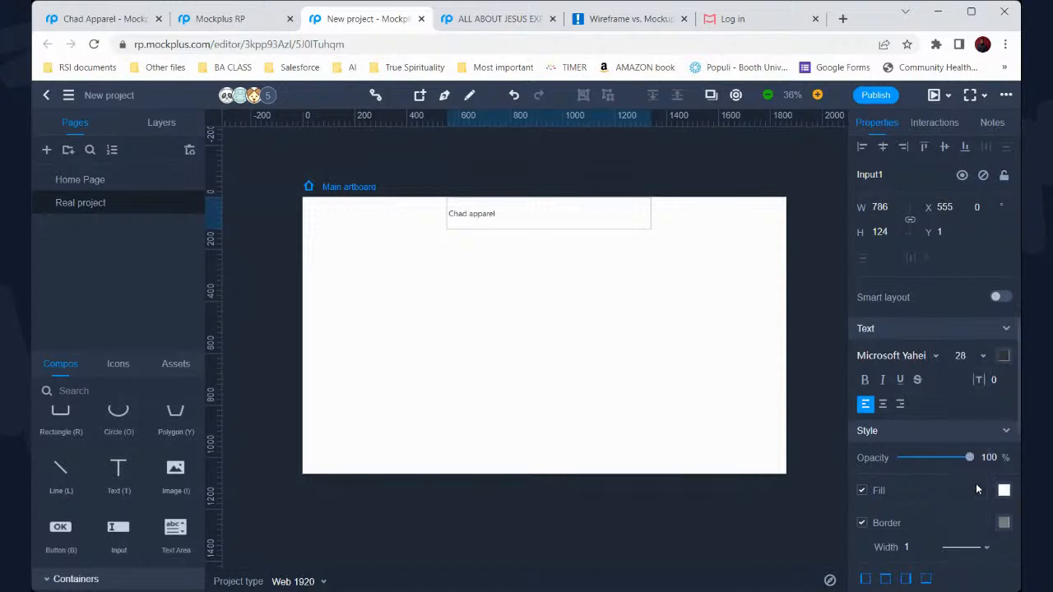
click(982, 357)
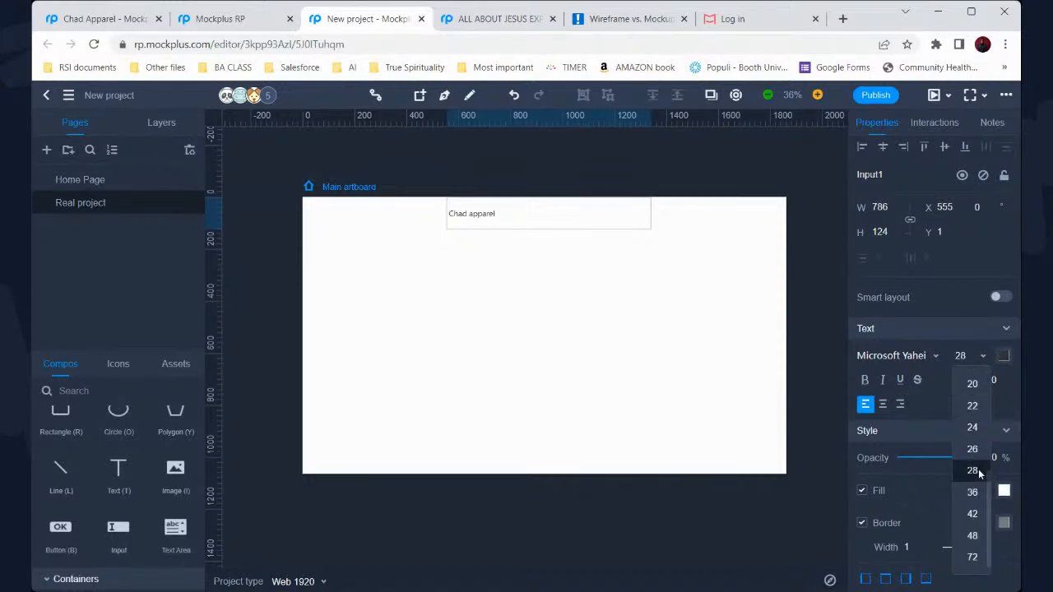
click(974, 557)
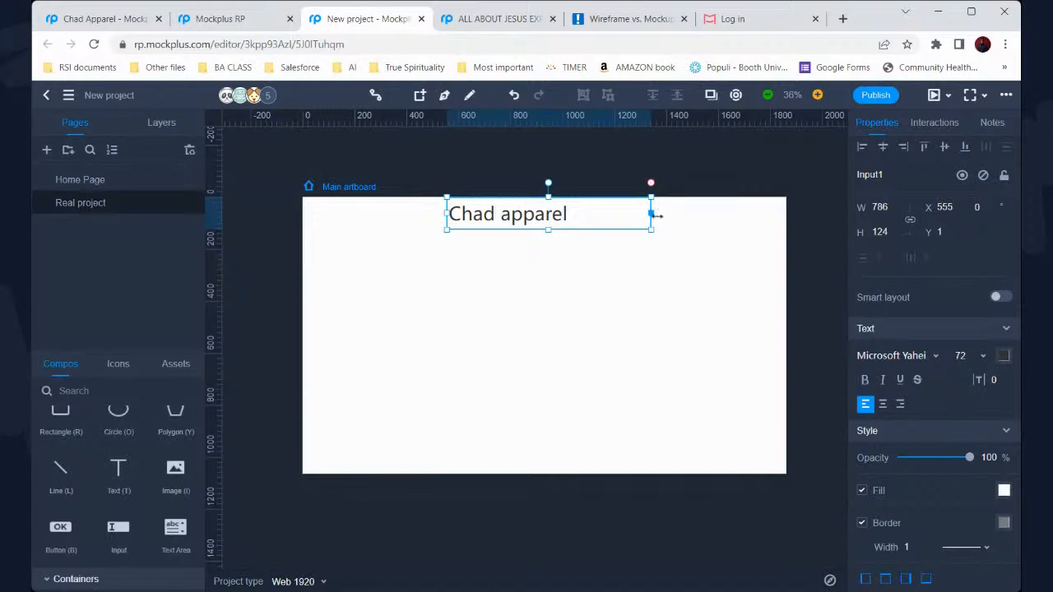
drag(656, 215, 554, 218)
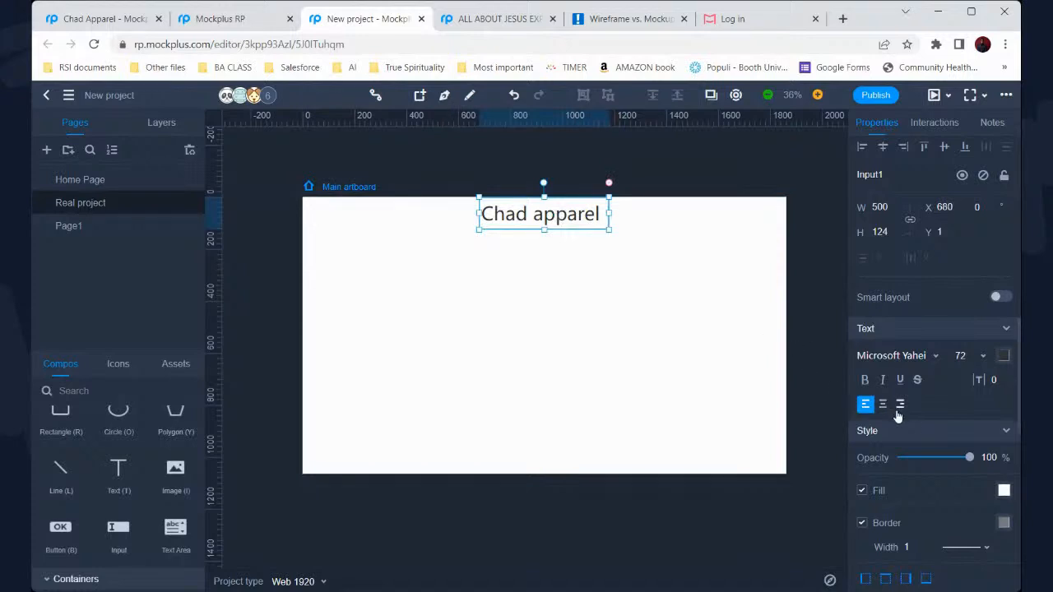
Make the title bold in Verdana and widen the box so the text fits
click(865, 380)
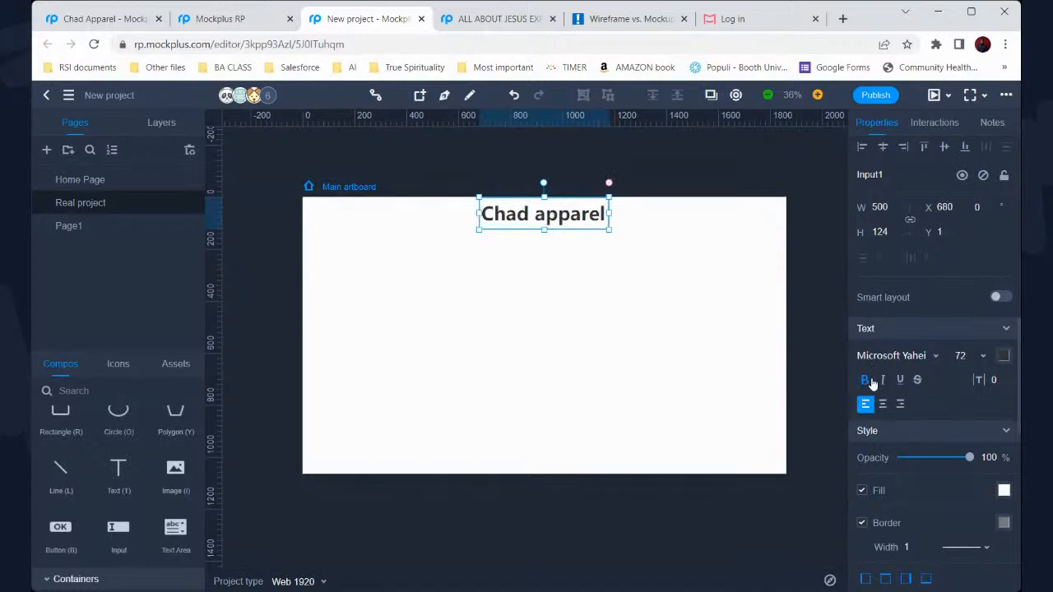
click(919, 354)
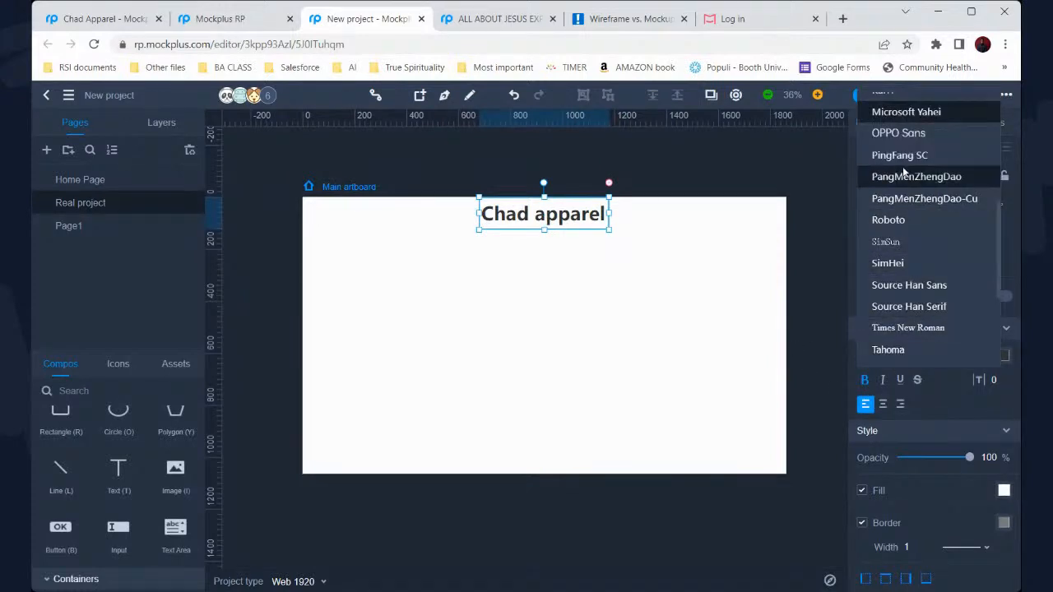
click(899, 155)
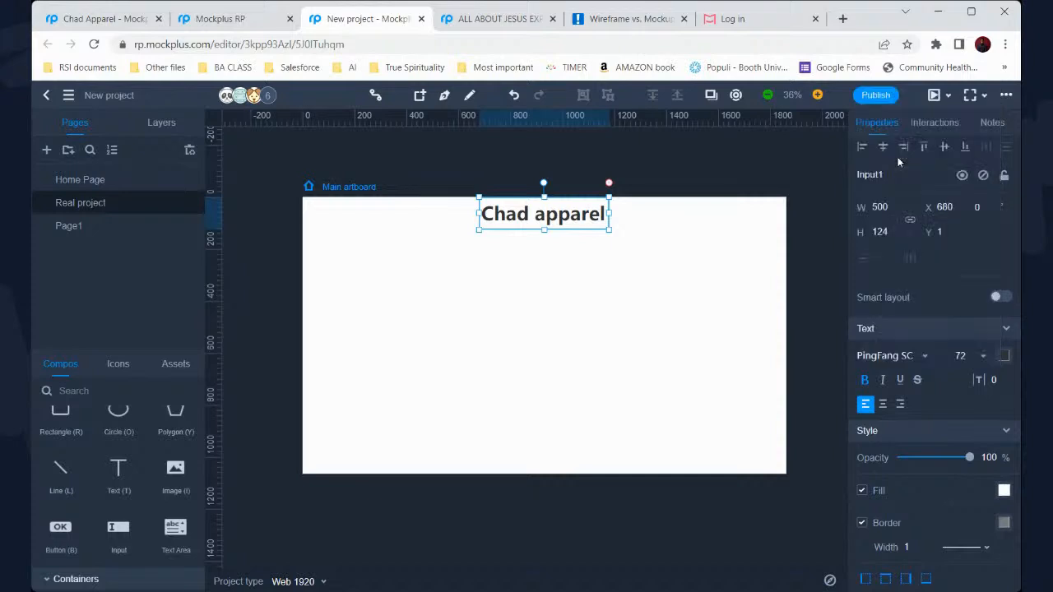
click(895, 355)
click(918, 333)
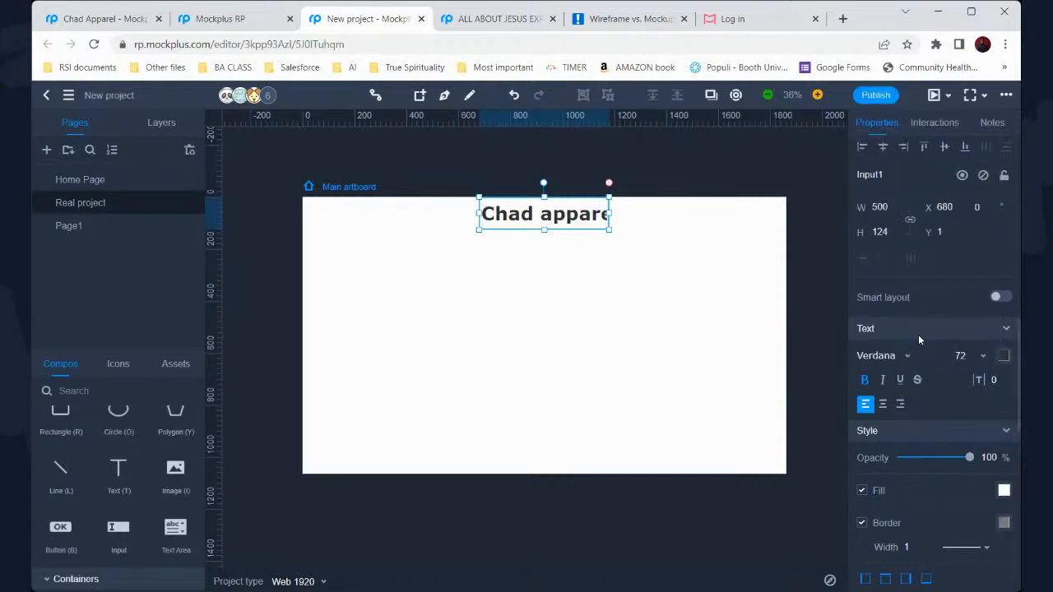
drag(610, 213, 645, 213)
Try several fill colours on the title box, settling on a pale pink
click(1004, 490)
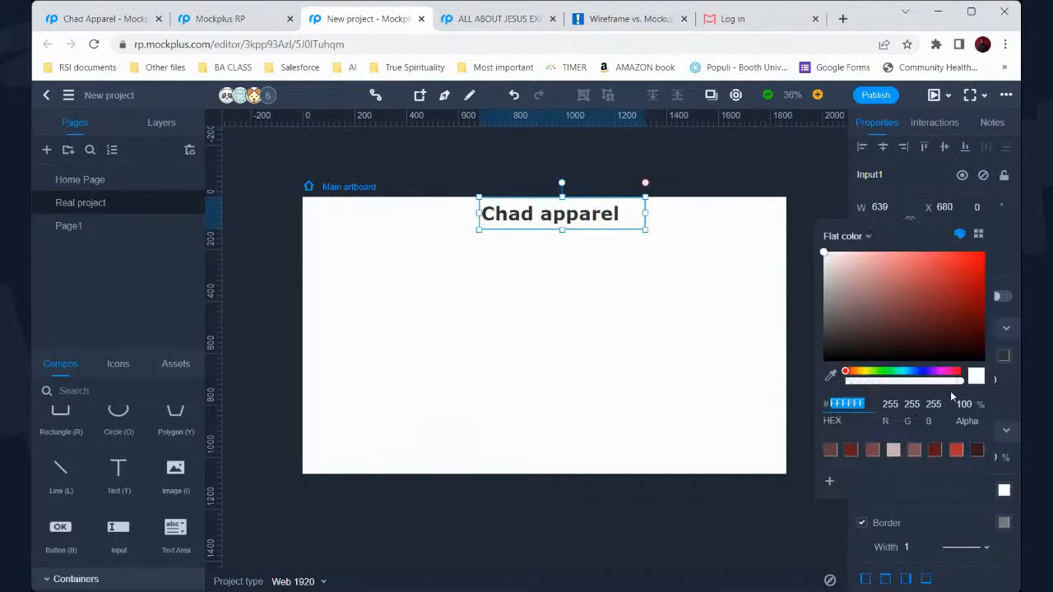
click(856, 293)
click(839, 255)
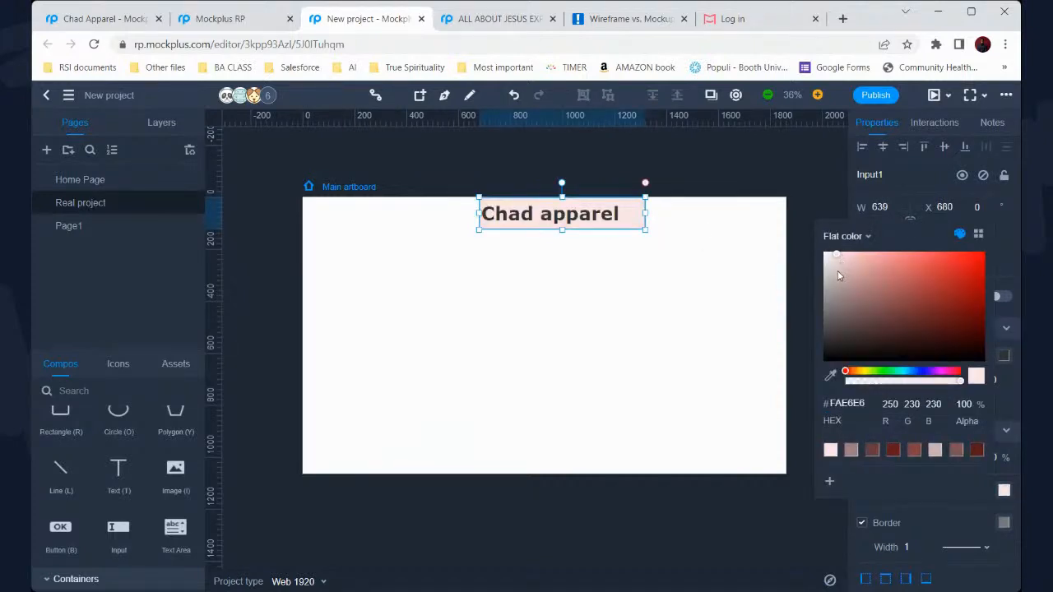
click(832, 271)
click(838, 281)
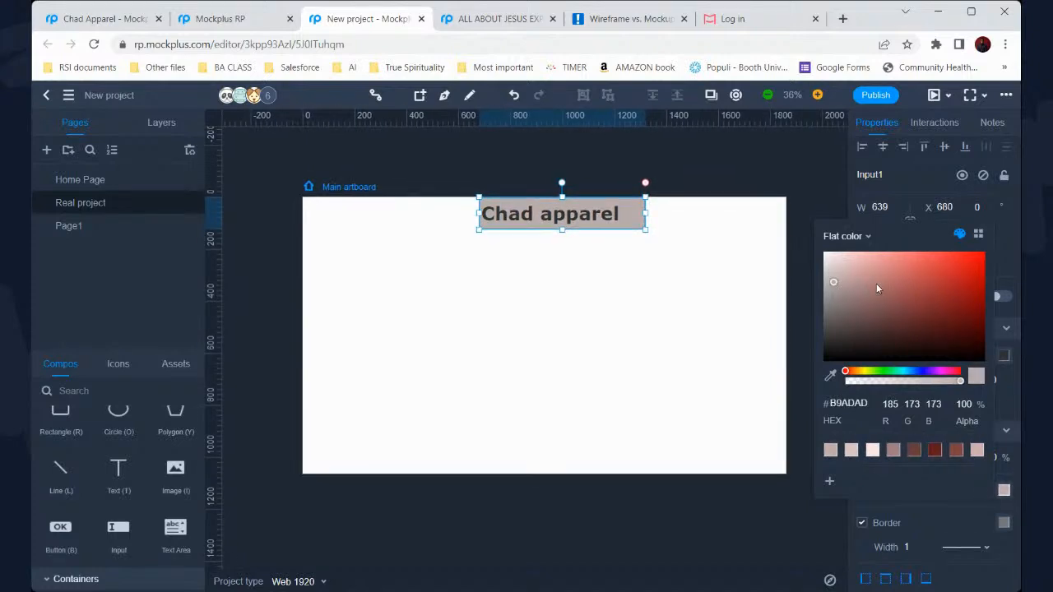
click(876, 283)
click(852, 265)
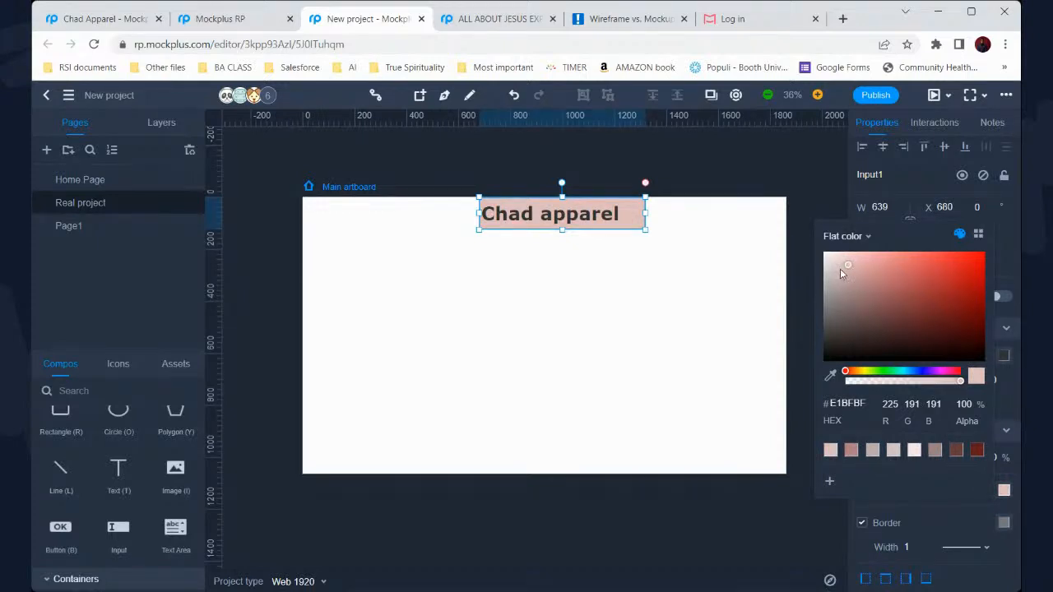
click(835, 269)
click(831, 262)
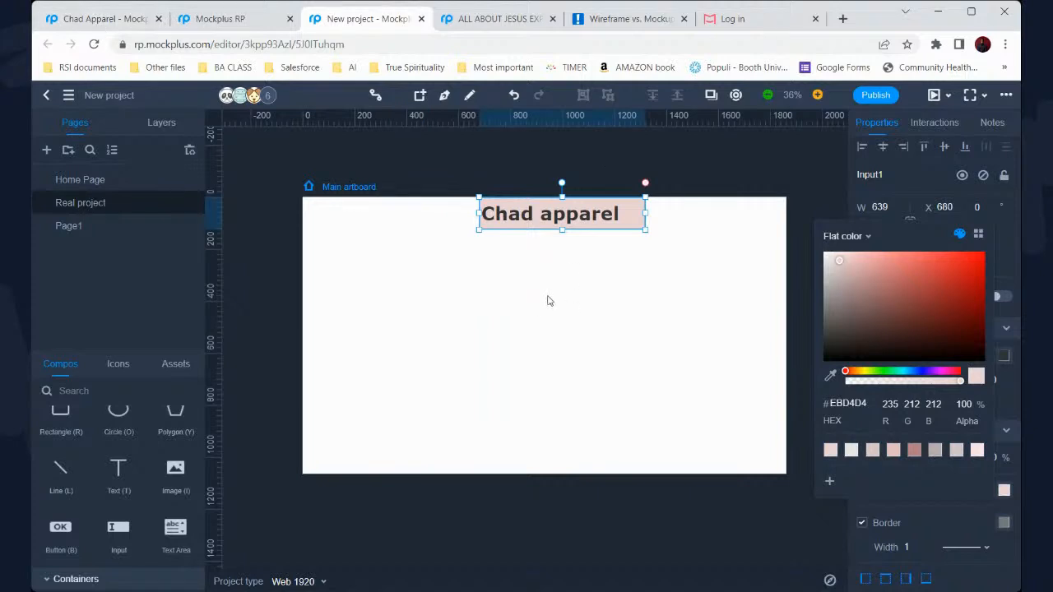
Widen the Chad apparel box leftward and nudge it down and right
mouse_move(478, 214)
mouse_down()
mouse_move(377, 213)
mouse_move(495, 218)
mouse_up()
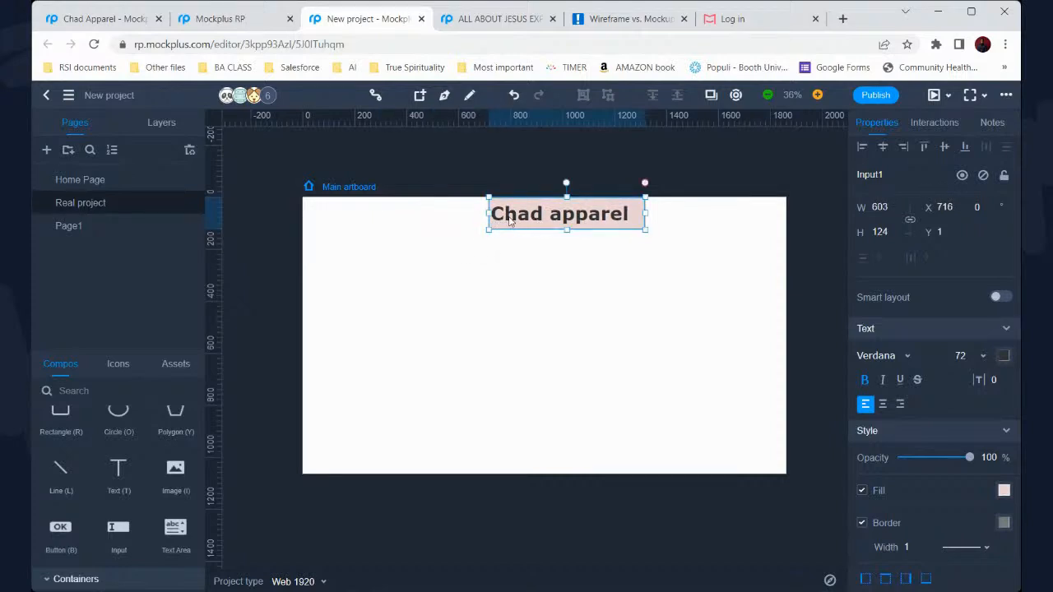
double_click(548, 217)
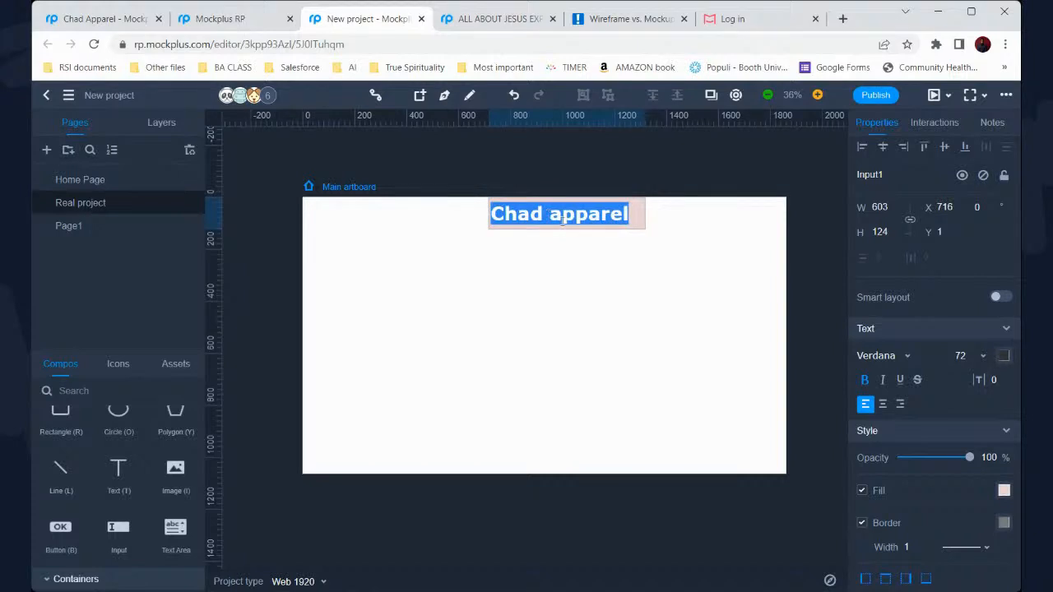
click(594, 260)
click(639, 225)
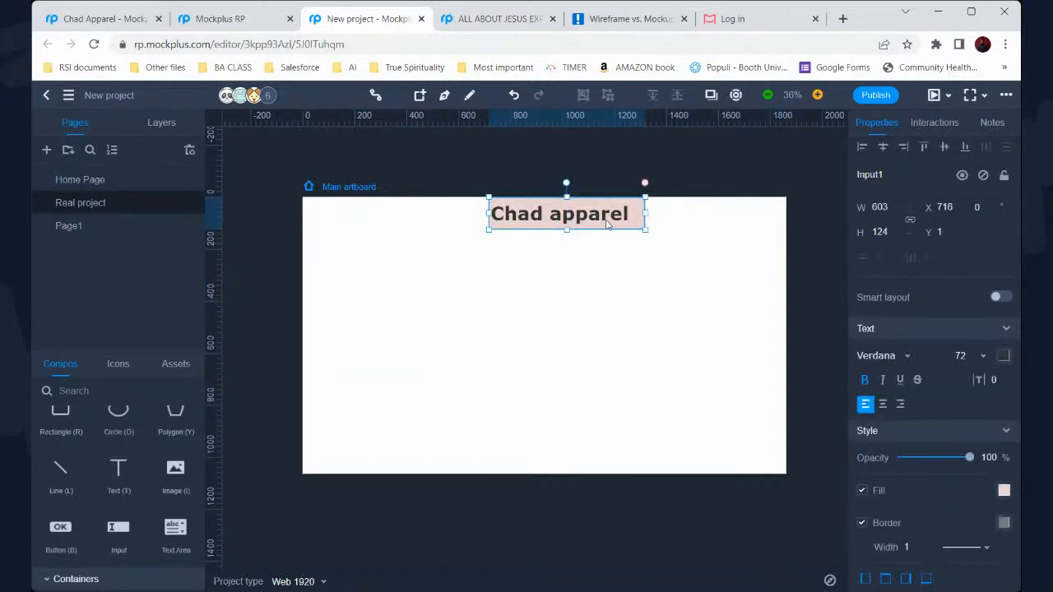
drag(607, 224, 699, 218)
Change the box fill to near black and move the box further left
click(1004, 490)
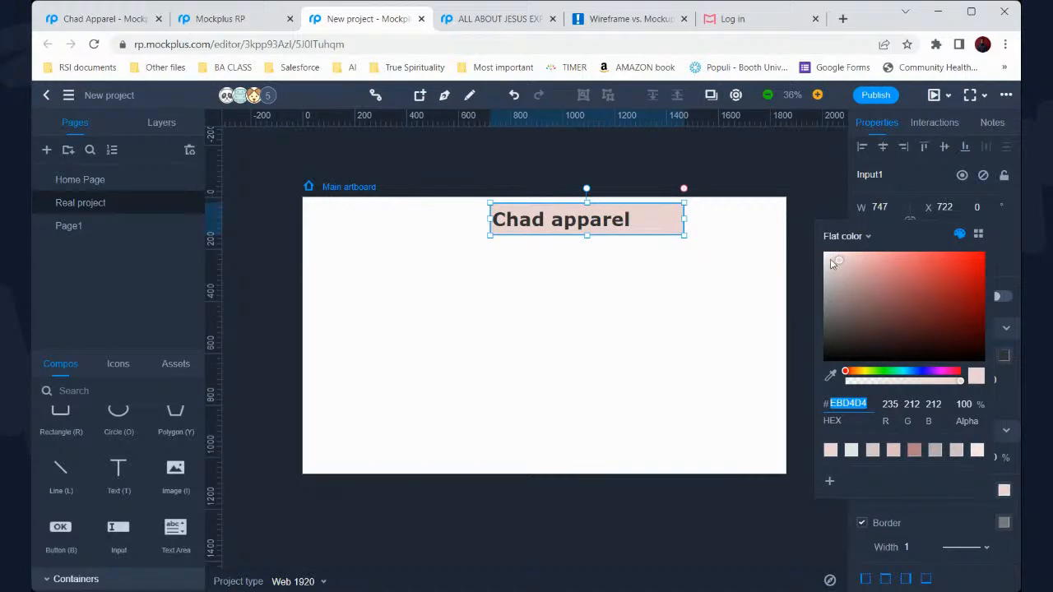
click(832, 259)
click(932, 338)
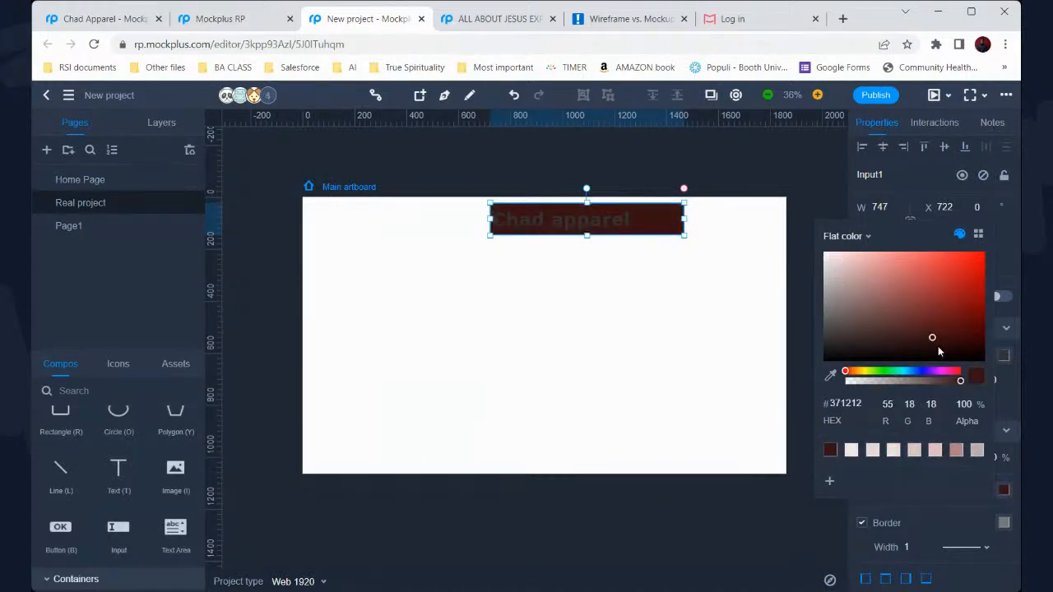
click(902, 352)
drag(638, 221, 606, 222)
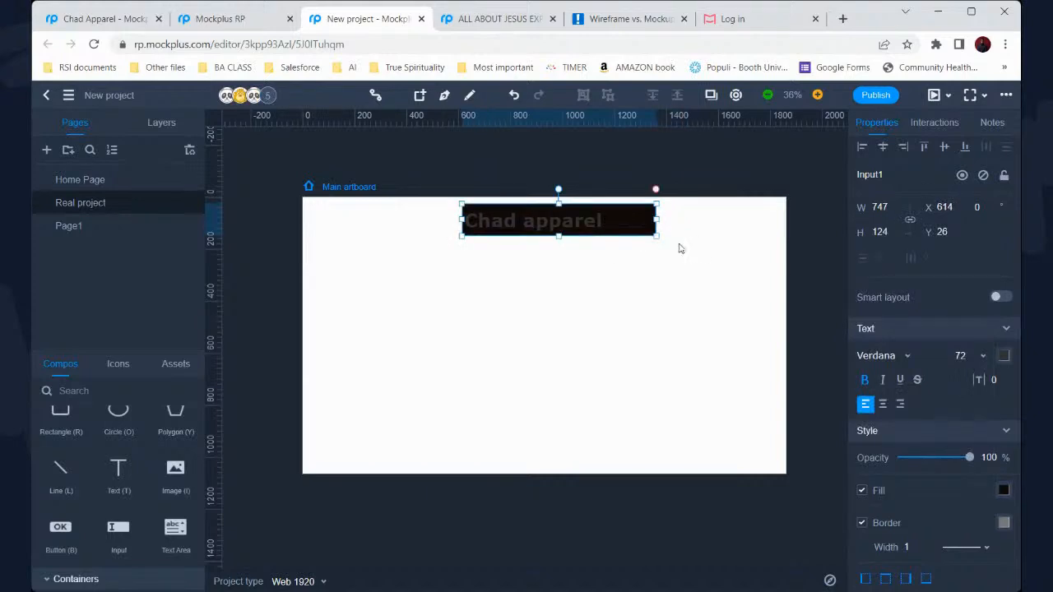
Select the Chad apparel box and delete it
drag(627, 293, 545, 202)
key(Delete)
scroll(528, 238, down, 1)
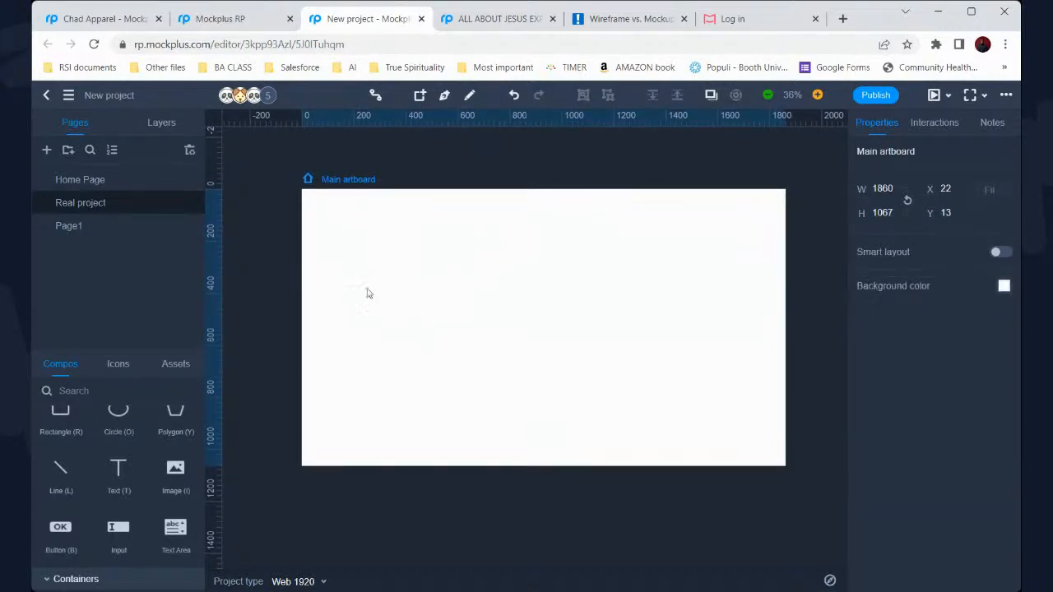
Add a text element, then delete the stray one that landed mid-artboard
click(120, 482)
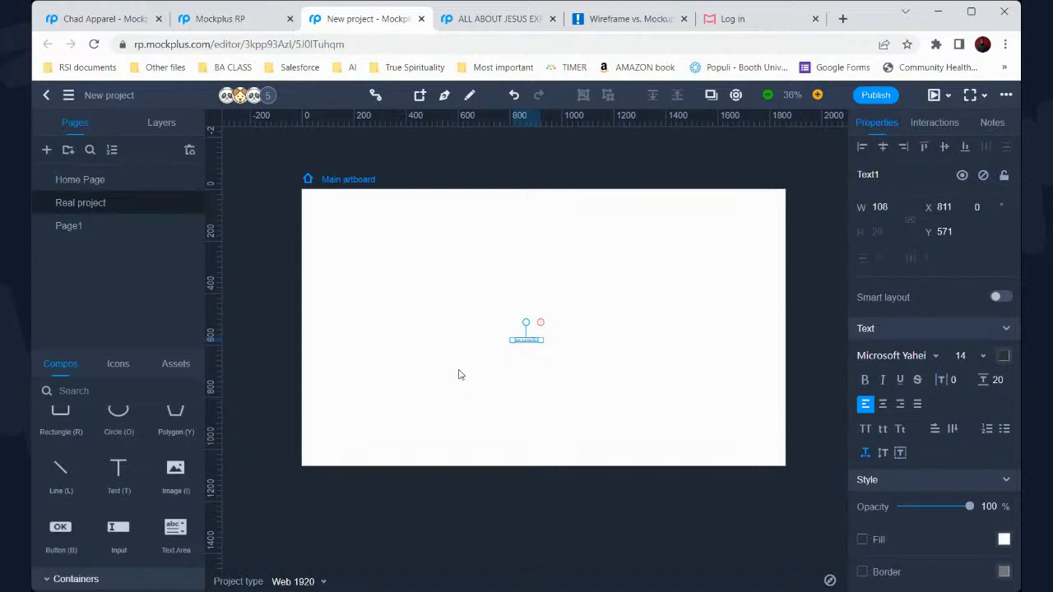
drag(513, 313, 550, 365)
key(Delete)
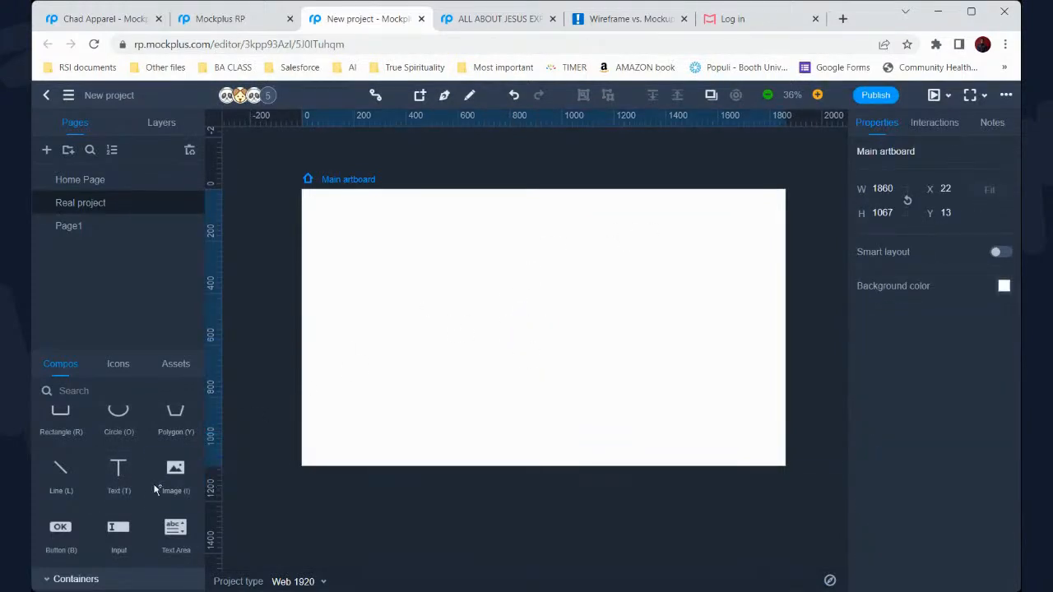
Place a text element in the upper left and replace its placeholder with 'Email address:'
click(368, 272)
click(372, 267)
double_click(370, 266)
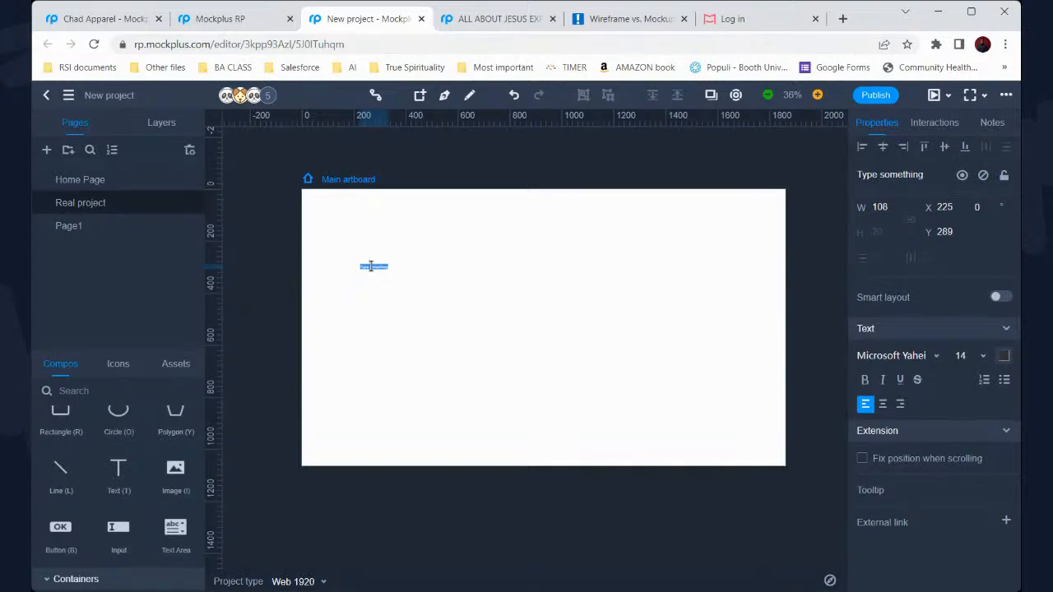
key(BackSpace)
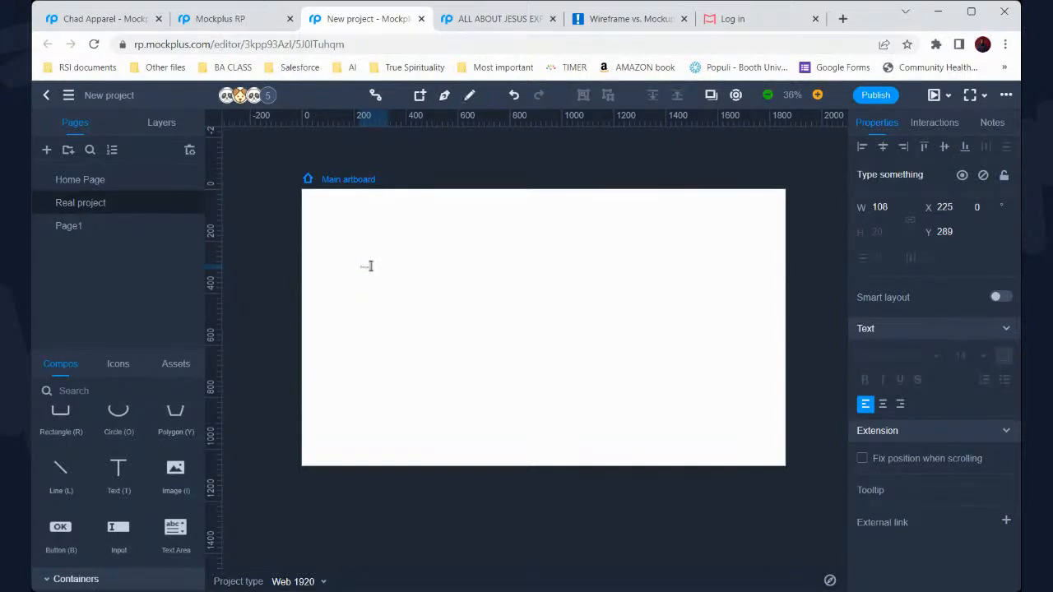
text(Ema)
scroll(362, 283, up, 5)
text(il address:)
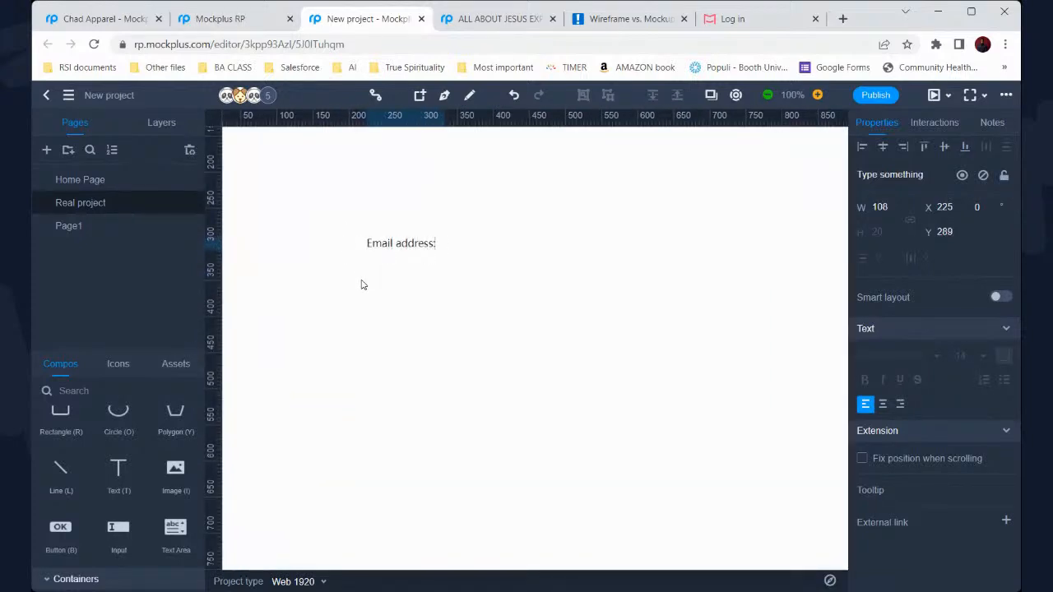
key(Escape)
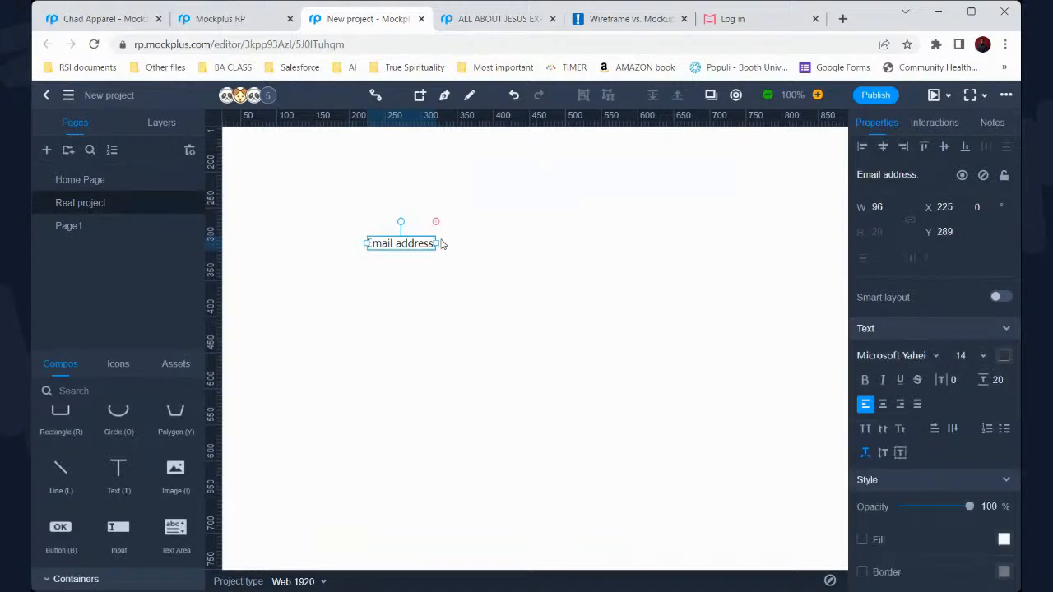
Widen the Email address: label and try font sizes 18 and 24 on one line
drag(441, 243, 479, 244)
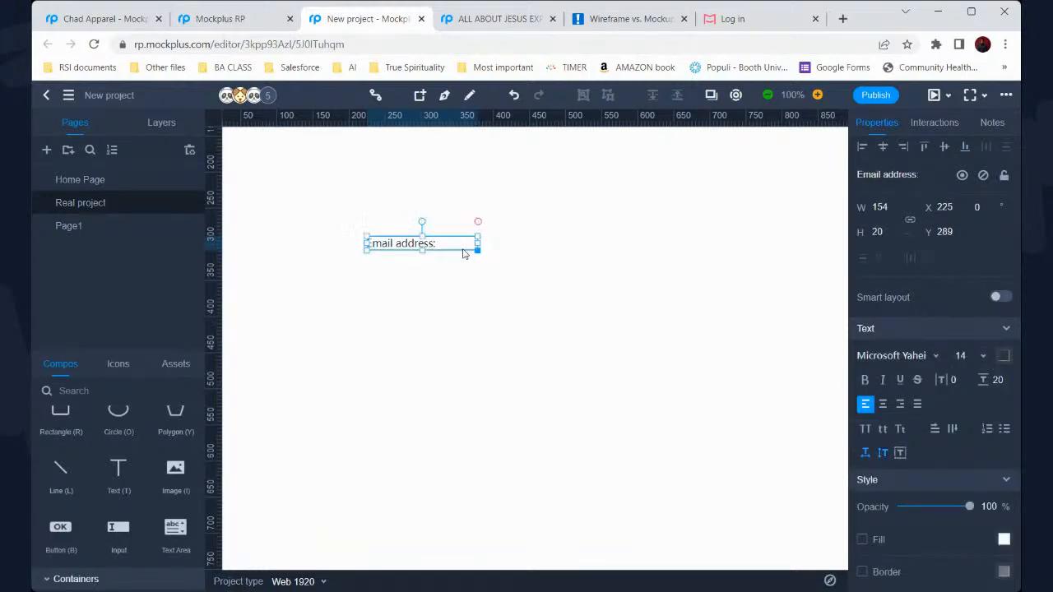
click(984, 355)
click(979, 557)
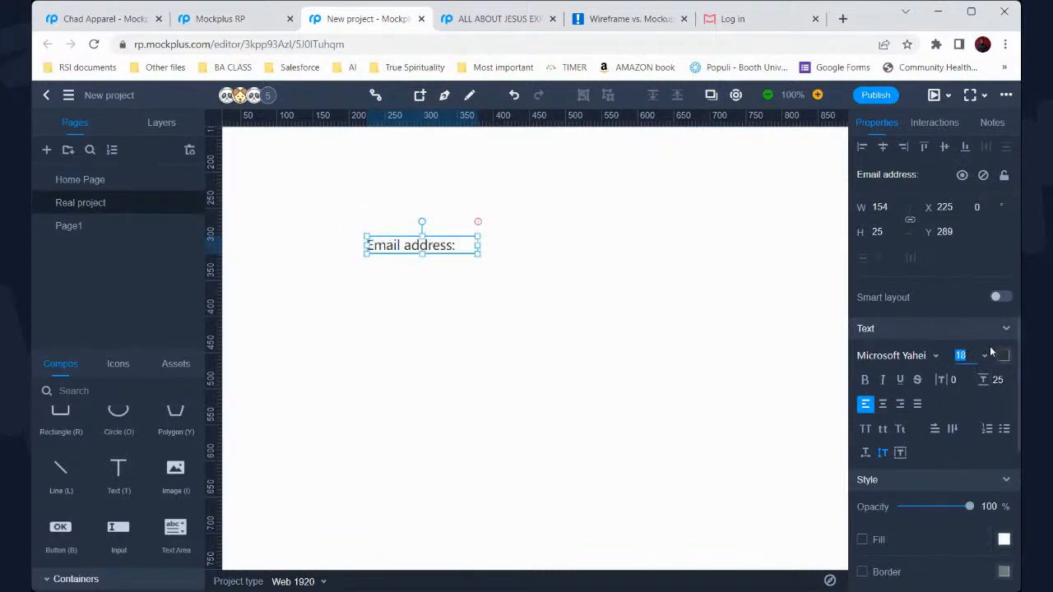
click(992, 357)
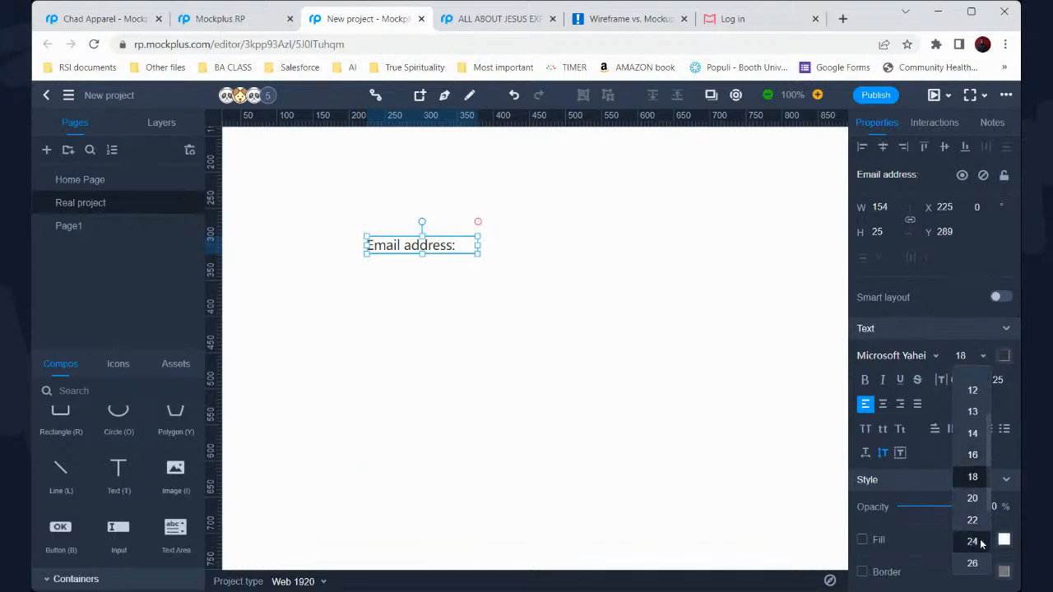
click(972, 541)
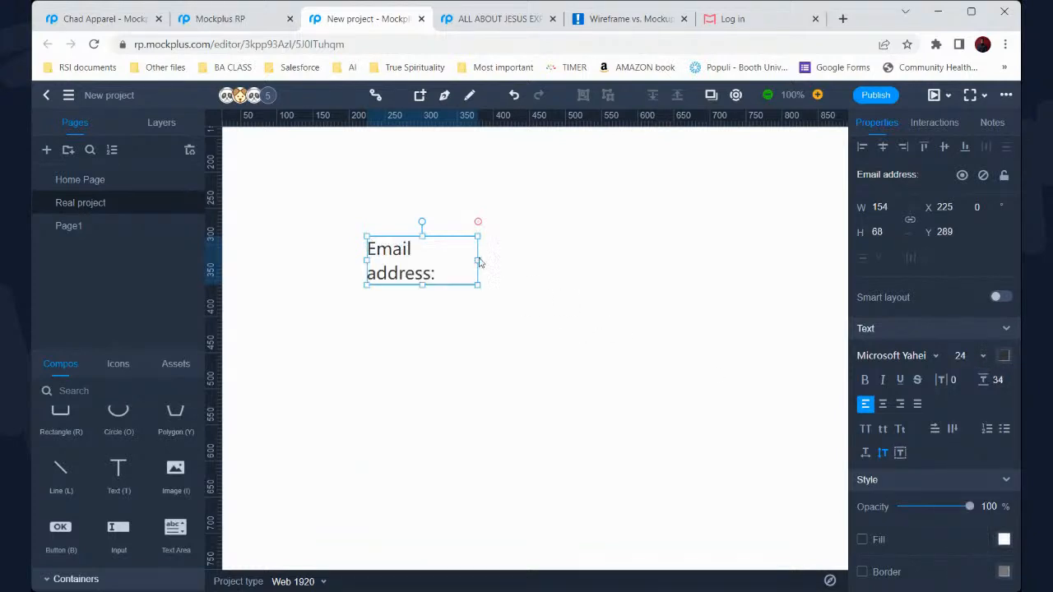
drag(480, 260, 511, 261)
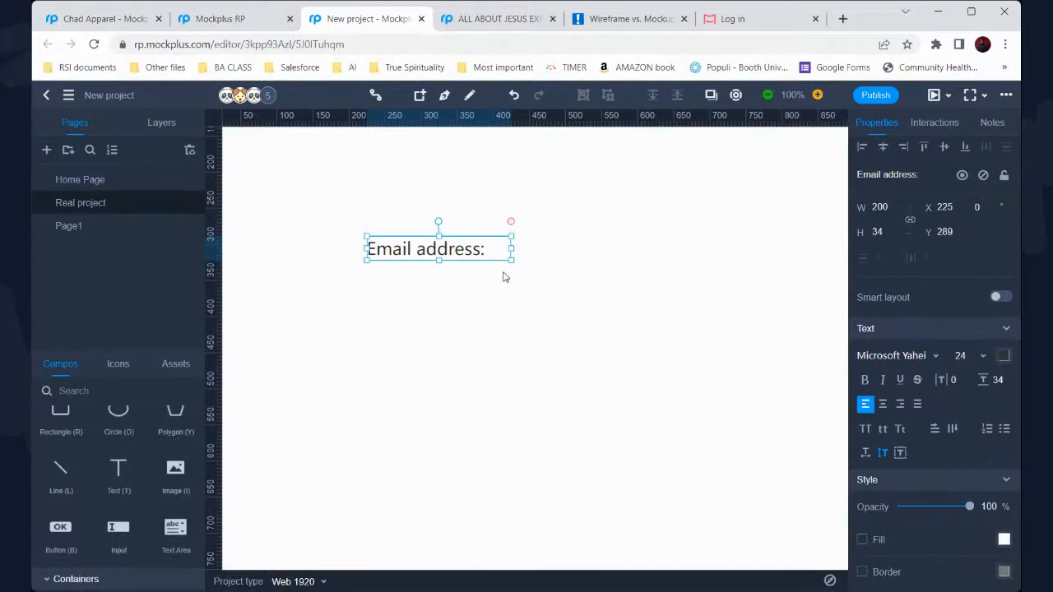
scroll(454, 339, down, 5)
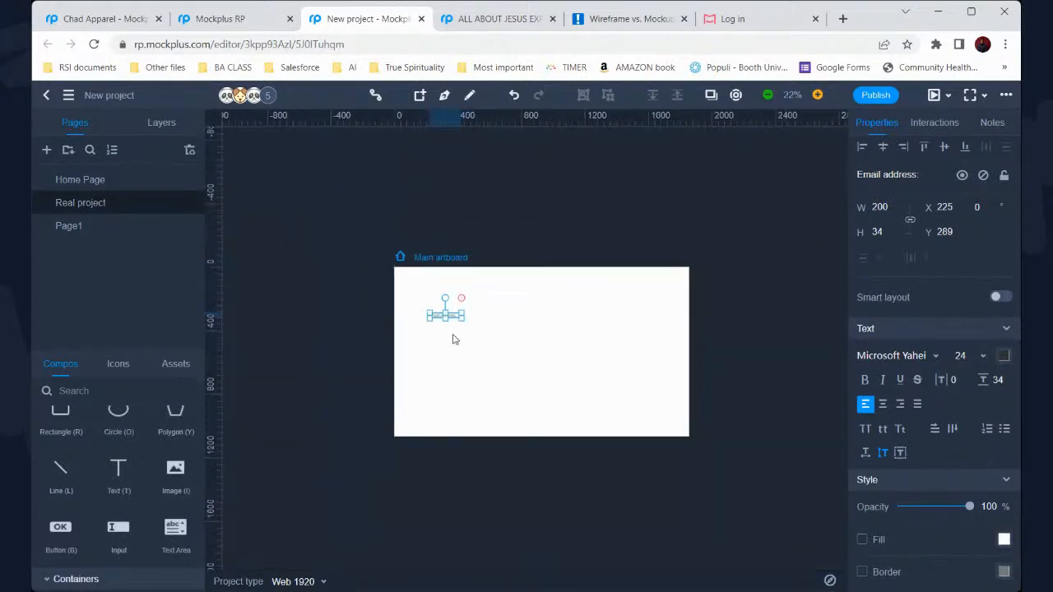
right_click(453, 338)
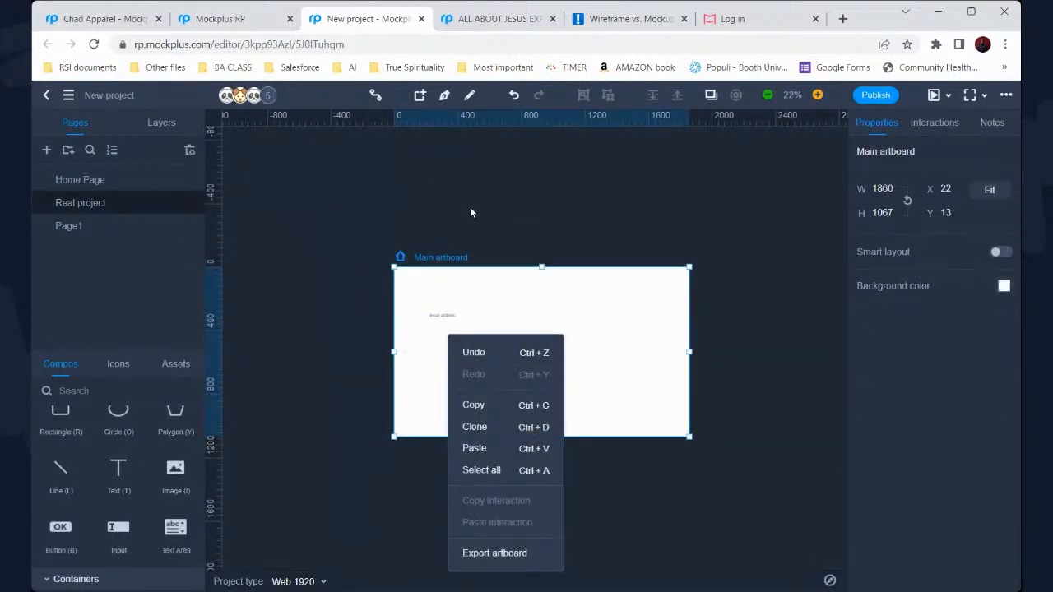
click(482, 309)
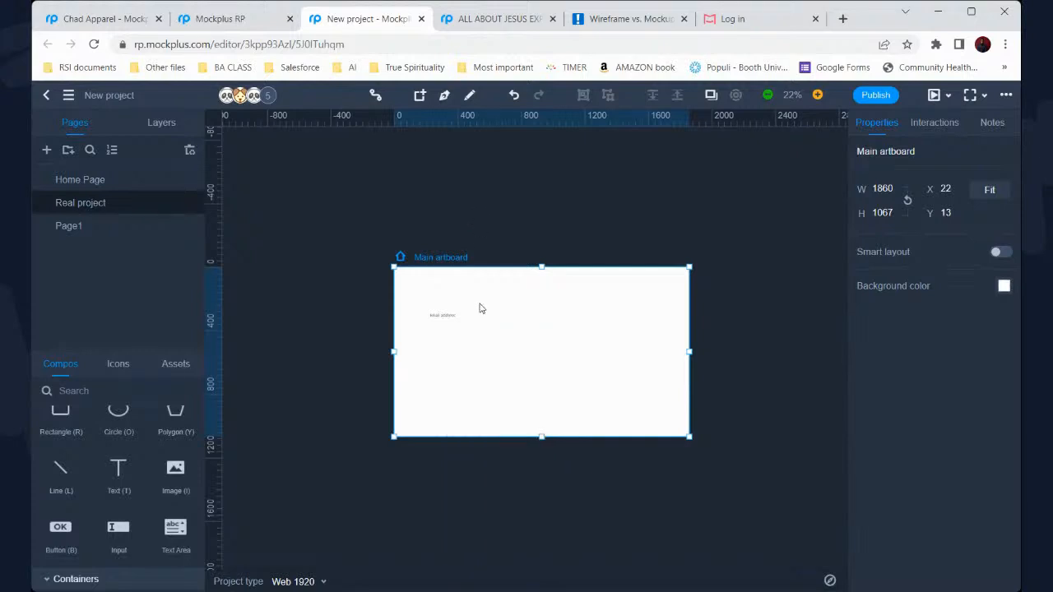
scroll(481, 309, up, 1)
scroll(481, 309, up, 4)
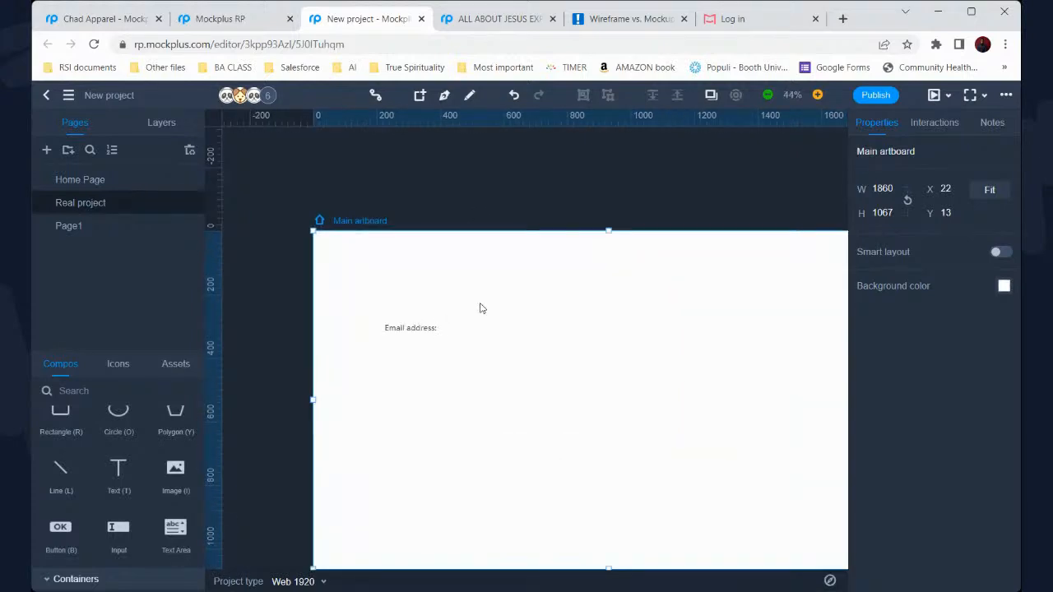
Make the label bold at size 36 and widen it to stay on one line
click(420, 329)
click(864, 381)
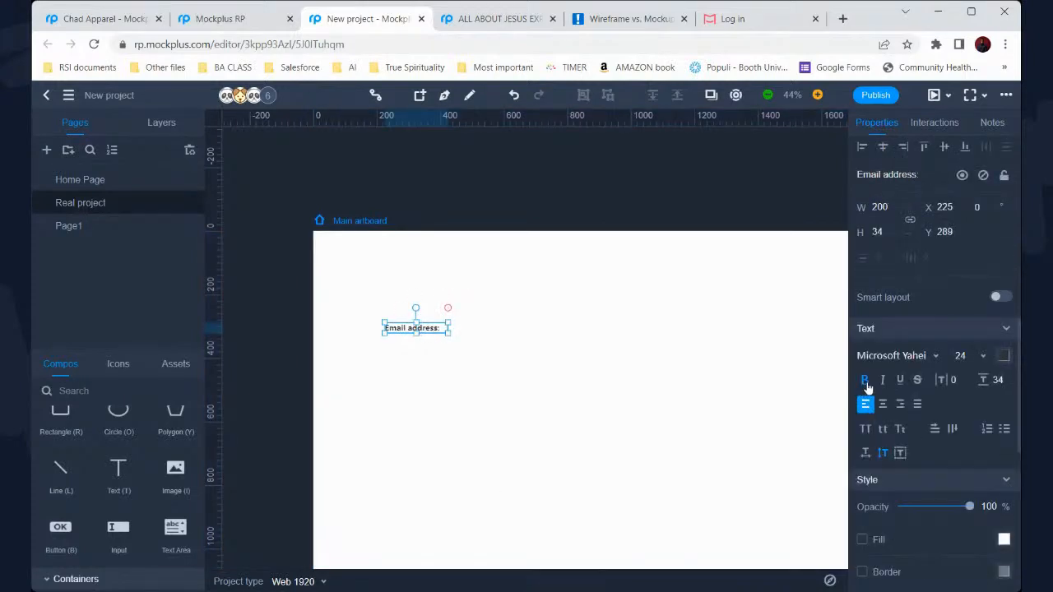
click(983, 359)
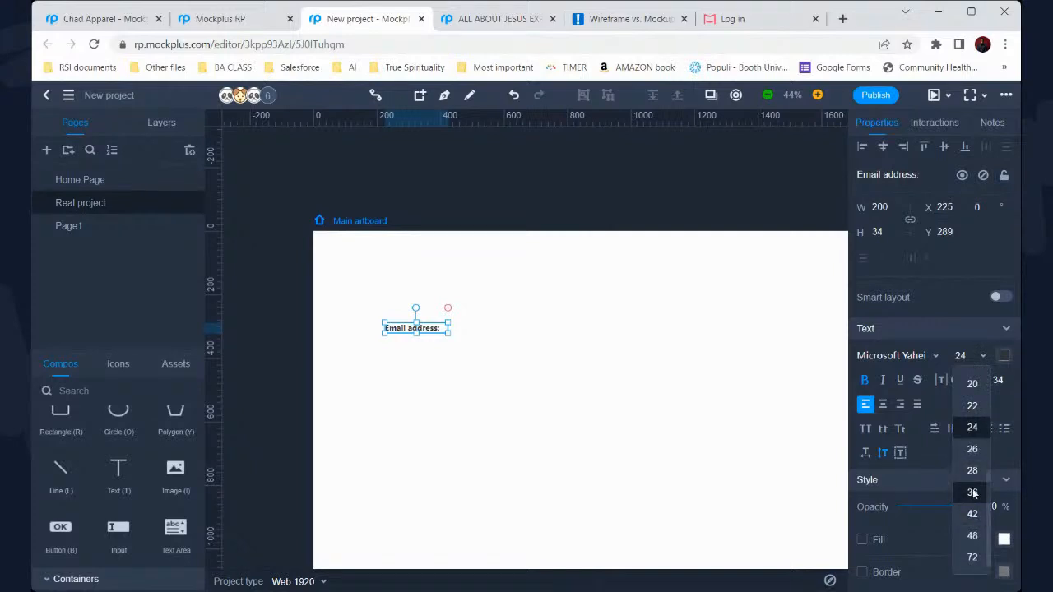
click(972, 491)
drag(453, 340, 482, 336)
click(467, 364)
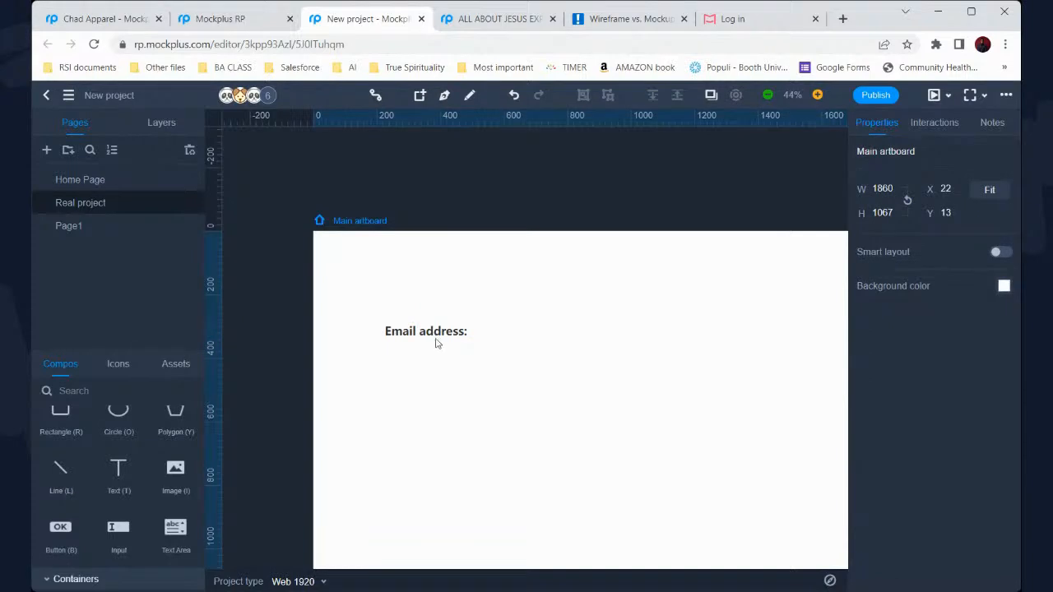
scroll(407, 319, down, 2)
scroll(406, 319, right, 1)
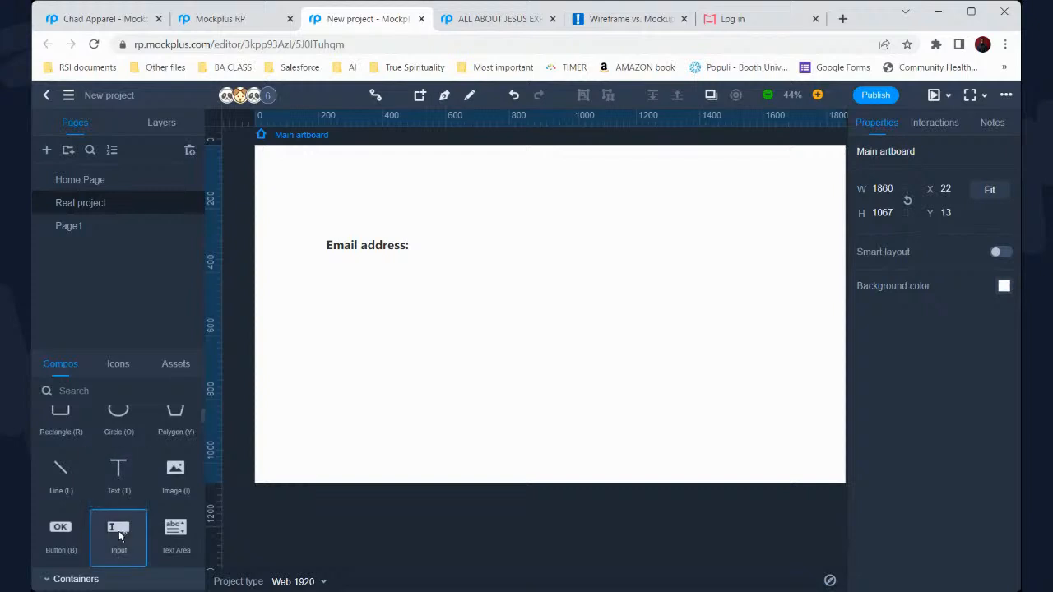
Add an input box stretched to 1175 × 50 just beneath the Email address: label
drag(119, 533, 363, 270)
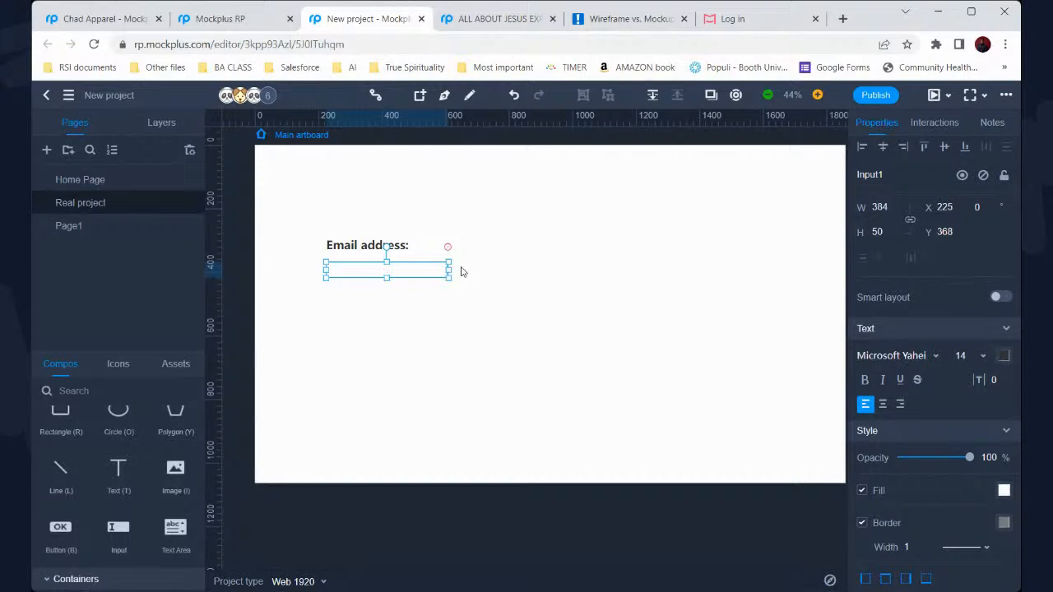
drag(458, 268, 707, 279)
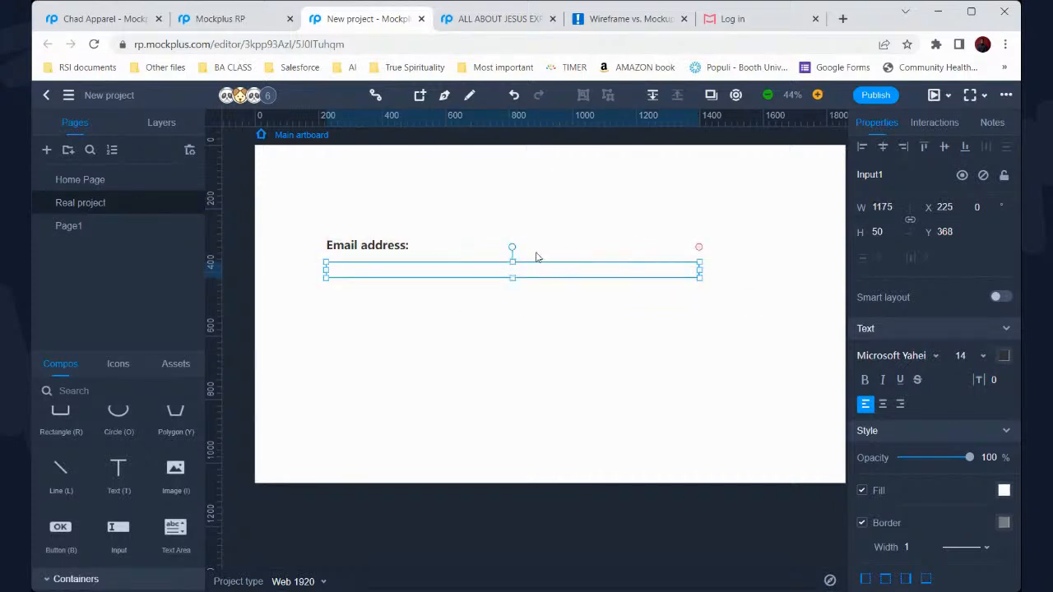
drag(548, 270, 549, 266)
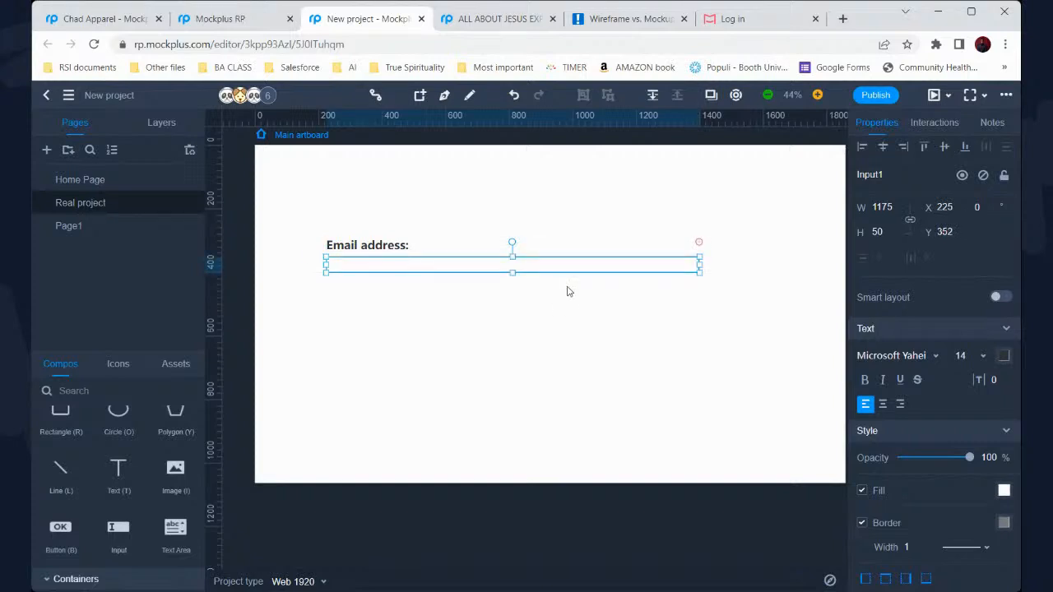
click(567, 290)
ctrl+scroll(559, 289, down, 1)
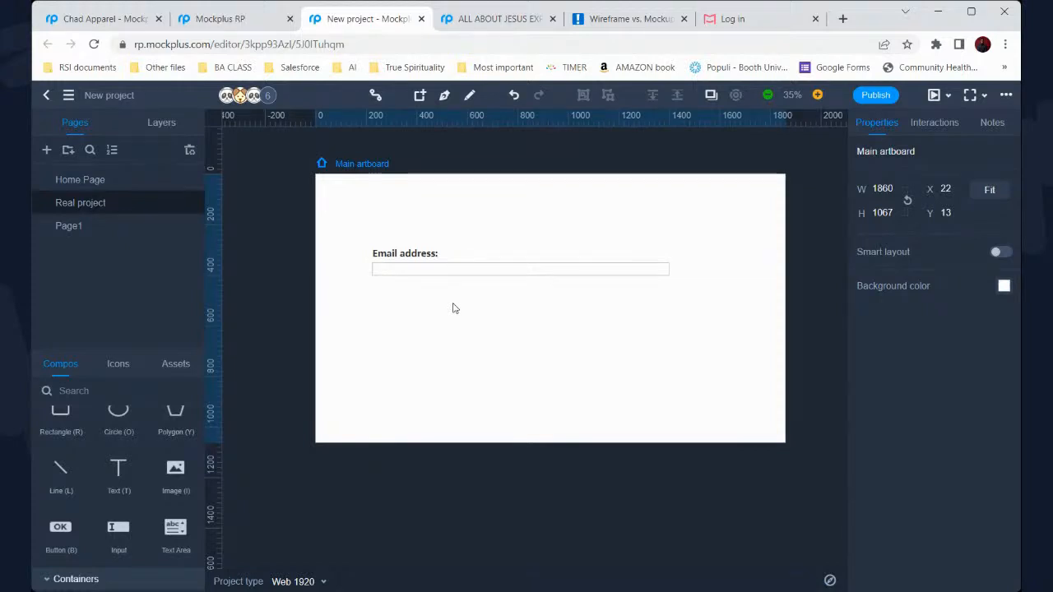
Copy the Email address: label below the email field and retitle it 'Password'
click(412, 256)
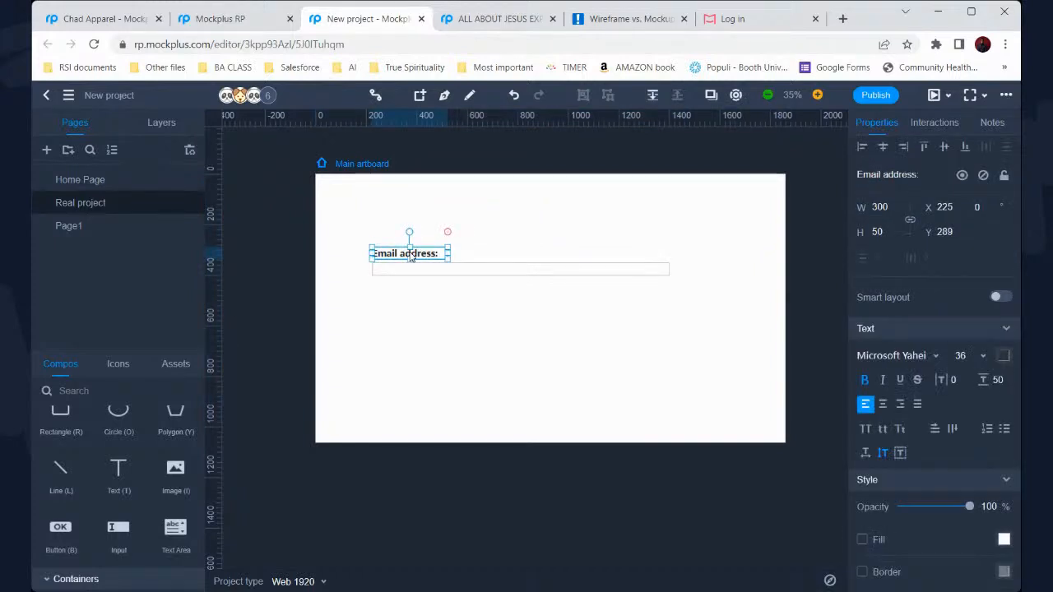
drag(411, 257, 409, 285)
double_click(409, 285)
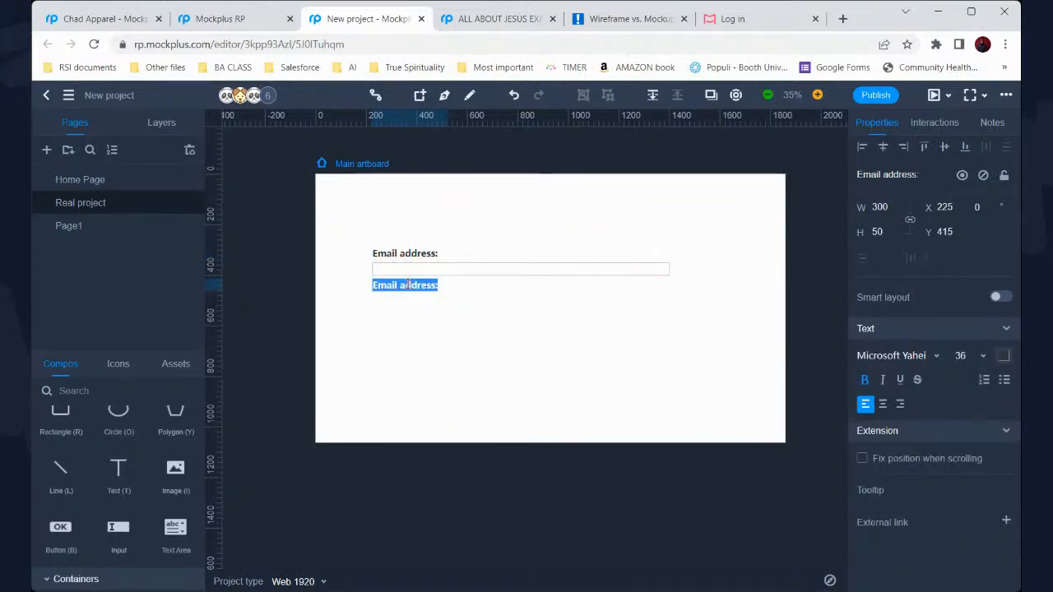
text(Password)
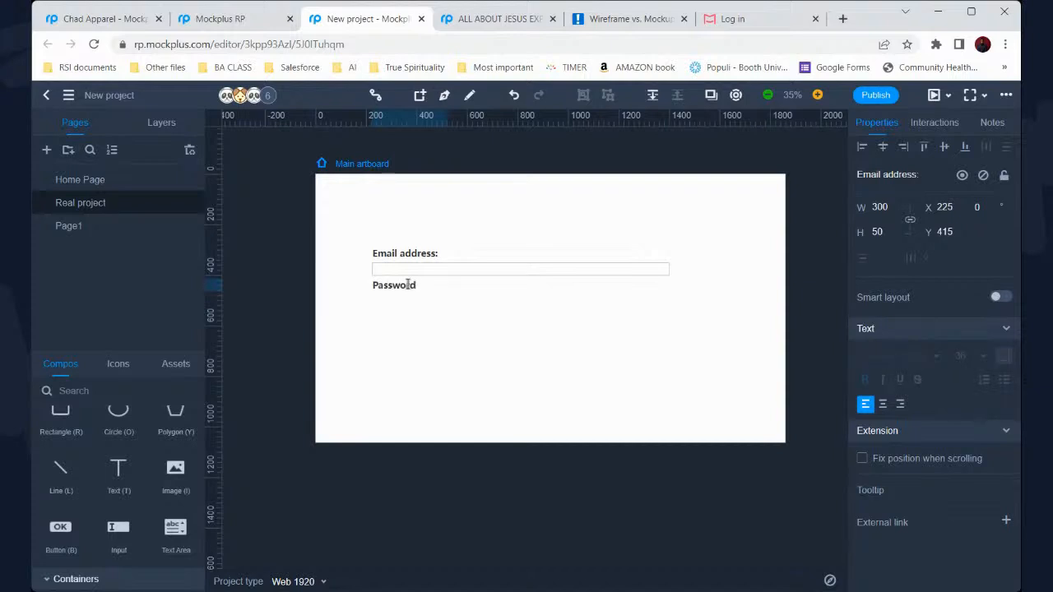
key(Escape)
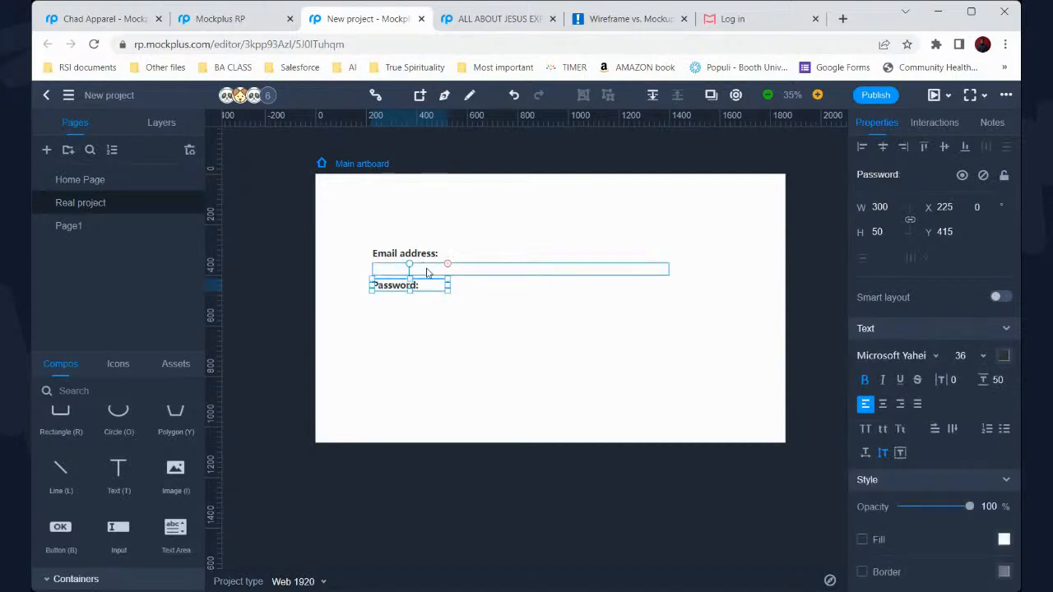
Duplicate the email input box and place the copy below the Password label
click(426, 271)
key(ctrl+d)
drag(426, 272, 427, 305)
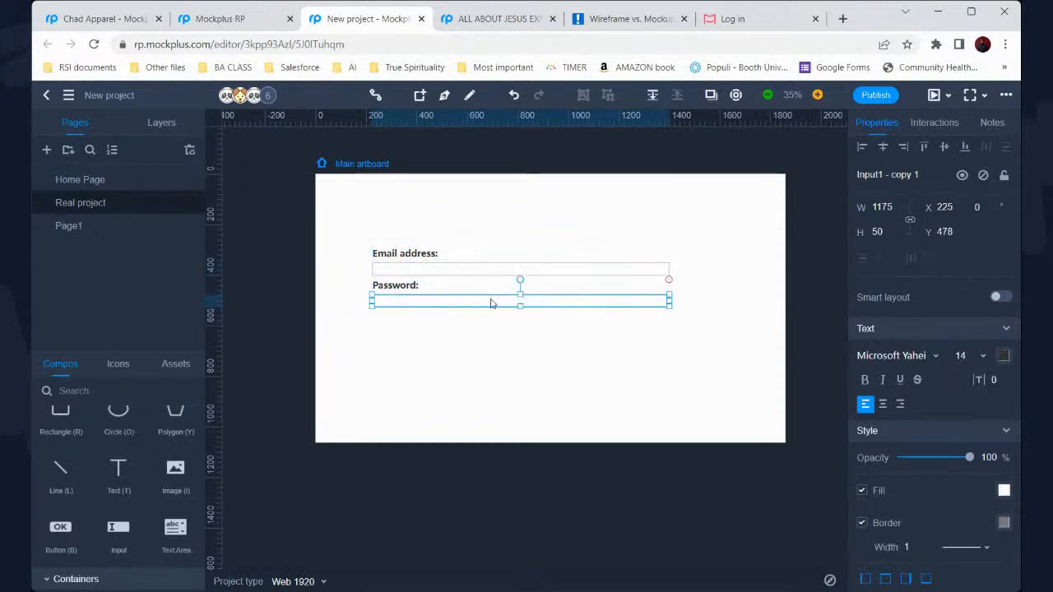
click(558, 366)
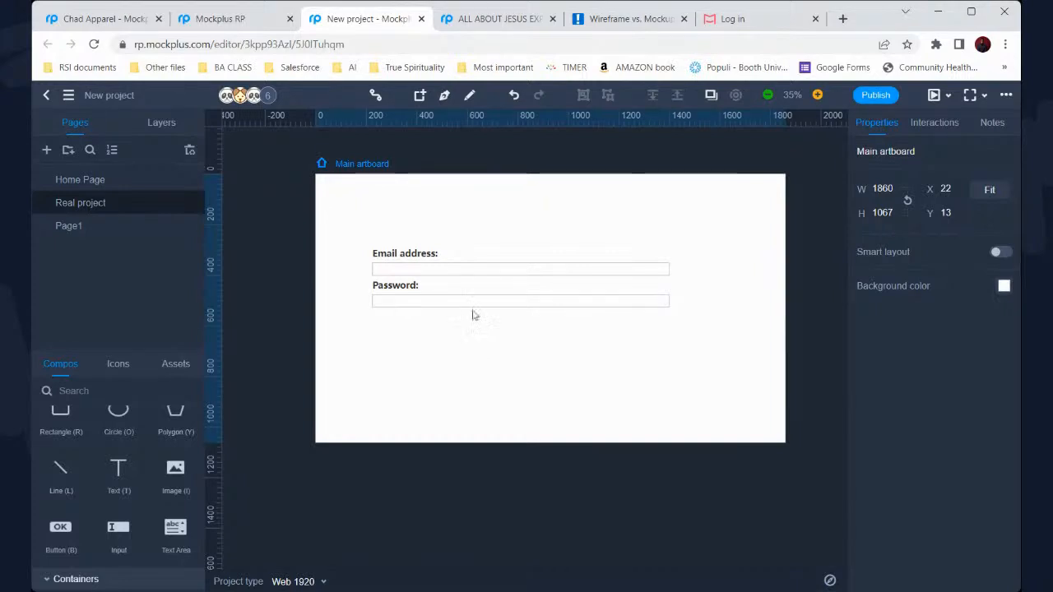
click(444, 269)
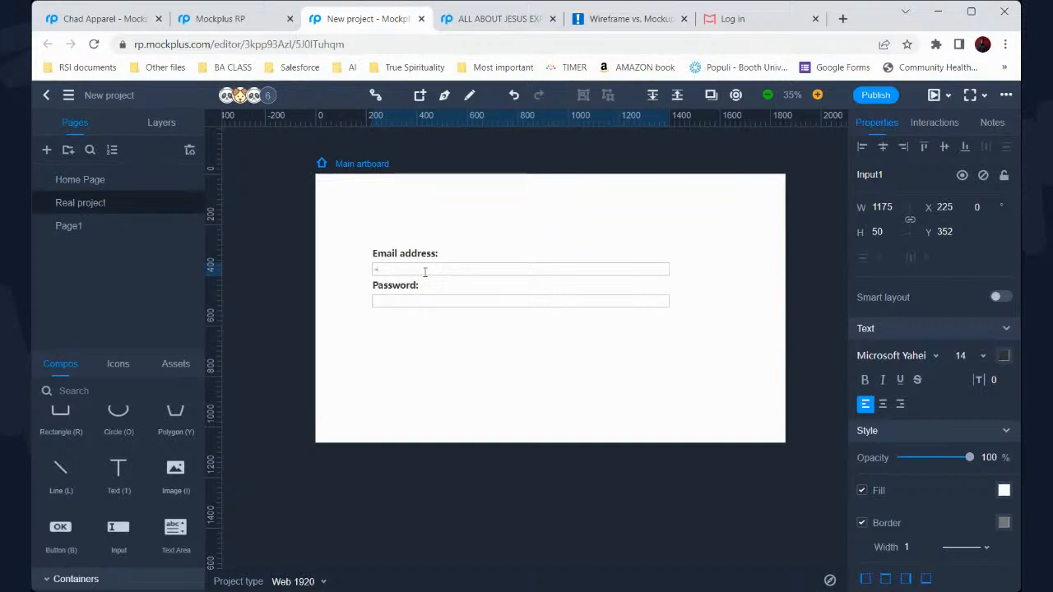
Enter a sample Gmail address and sample password, then add a button below the password field
scroll(442, 267, up, 2)
scroll(416, 280, up, 1)
scroll(418, 280, down, 1)
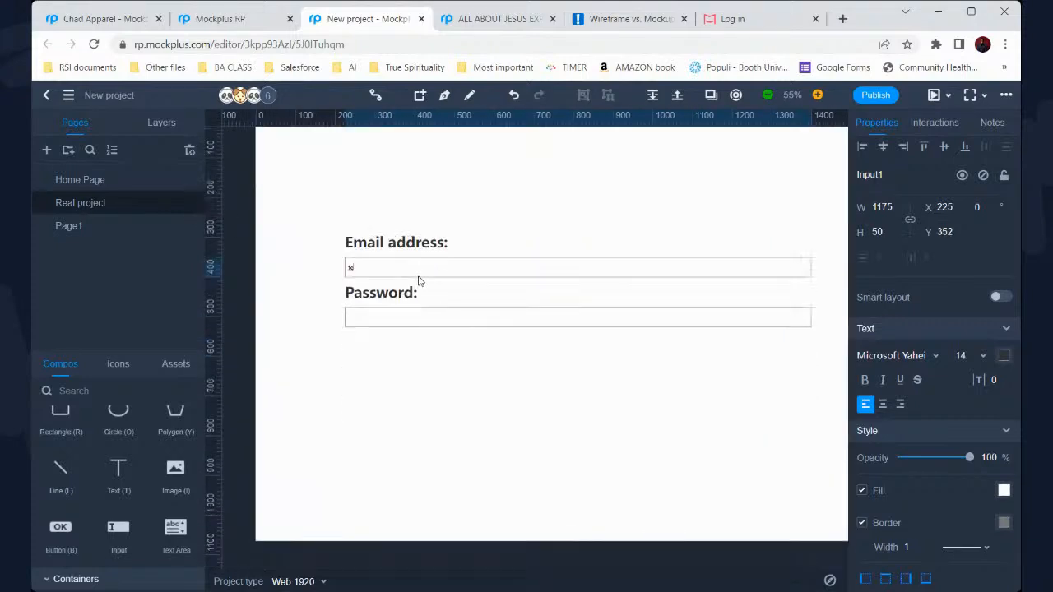
text(@gmail.com)
double_click(397, 317)
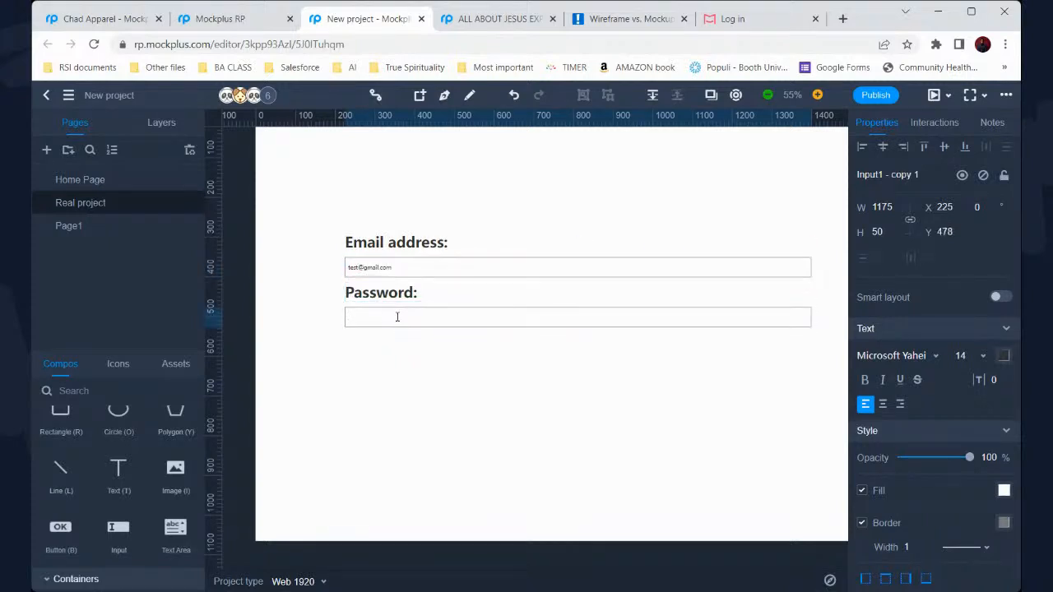
text(mypassword)
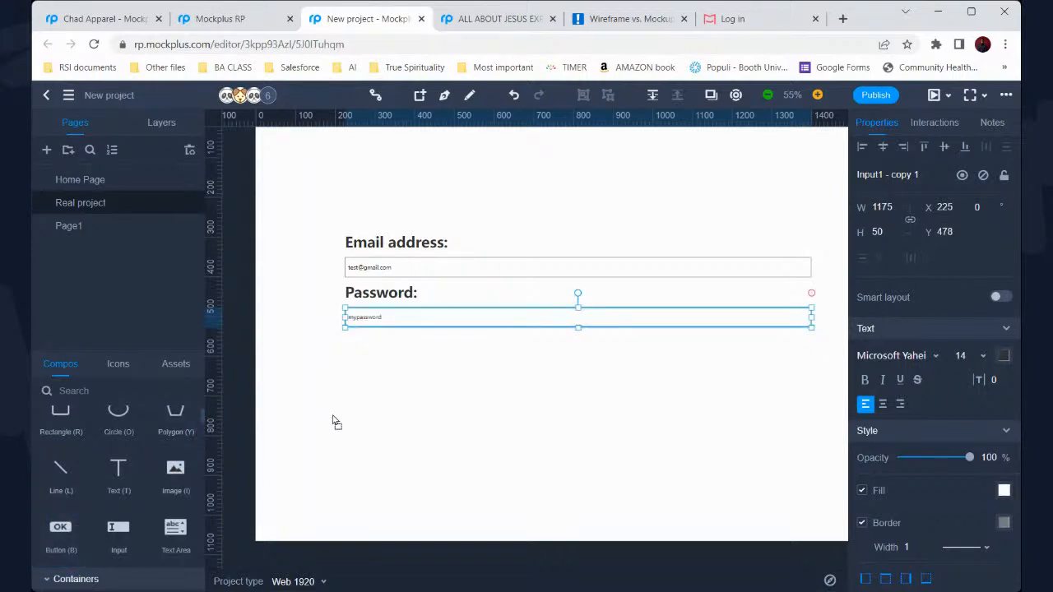
drag(508, 373, 674, 356)
Make the button 50 high and change its label from OK to 'LOG IN'
mouse_move(587, 355)
mouse_down()
mouse_move(596, 364)
mouse_move(601, 354)
mouse_up()
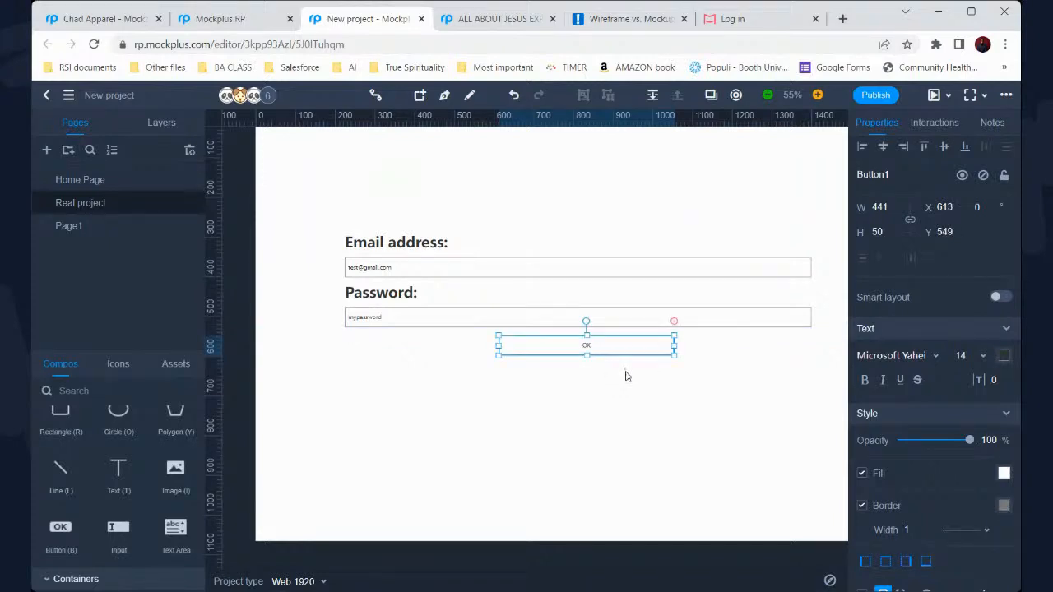
click(625, 376)
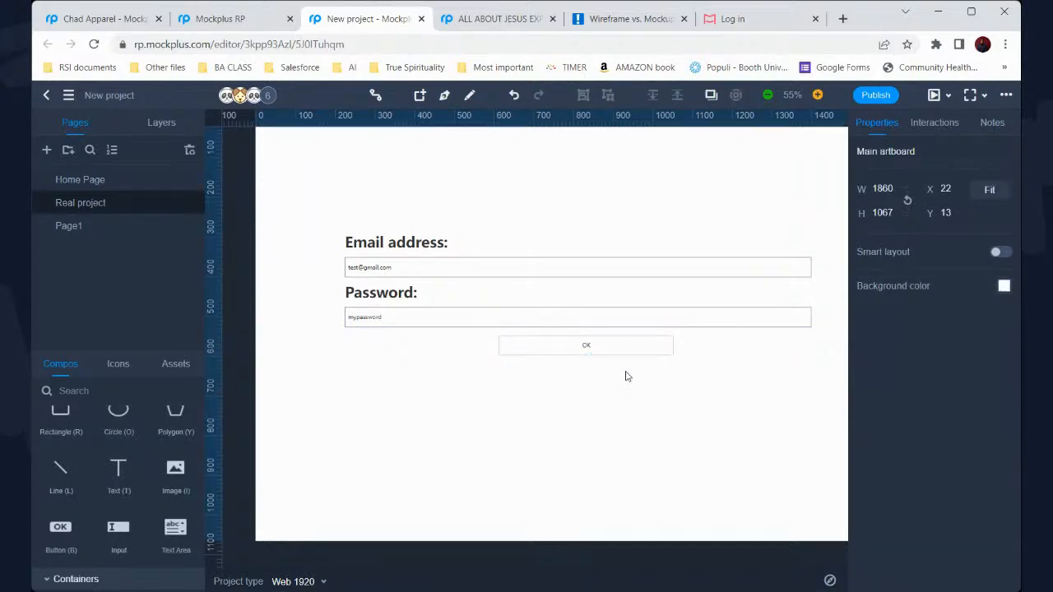
click(599, 353)
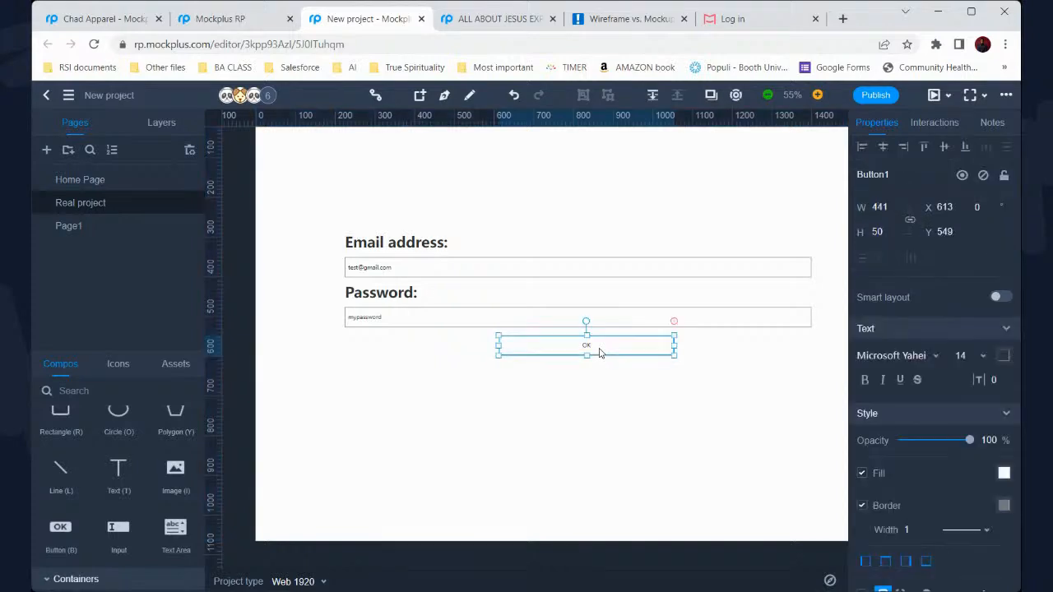
double_click(589, 346)
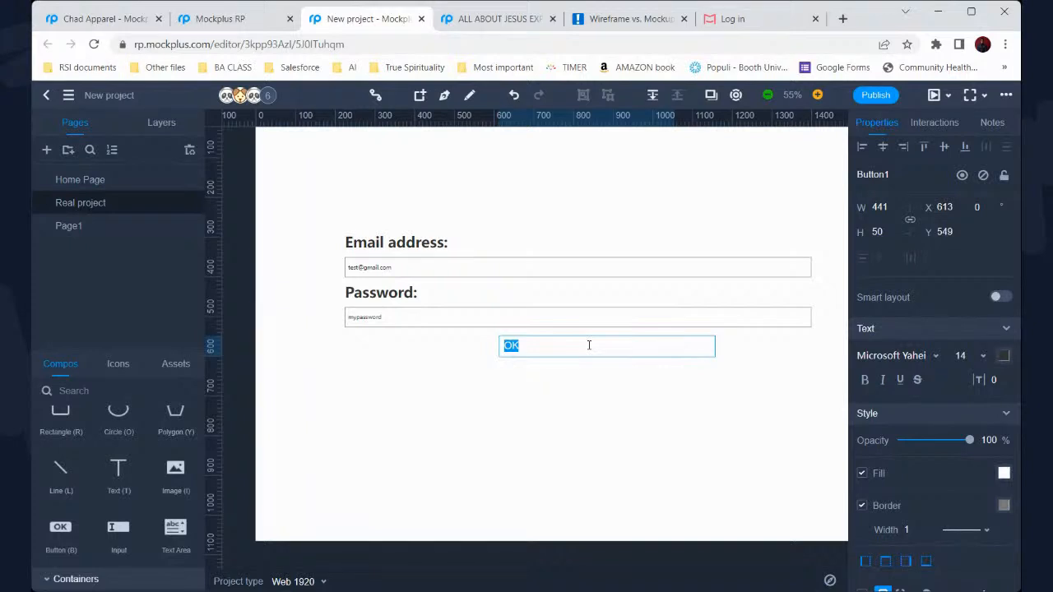
text(LOG IN)
key(Escape)
click(663, 387)
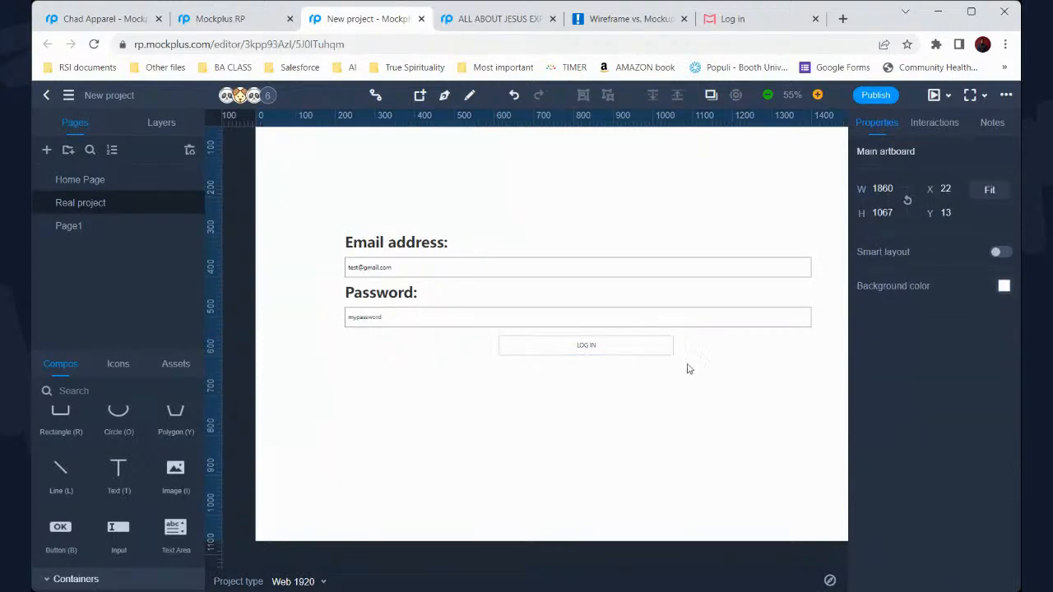
Nudge the LOG IN button slightly left and make its text near-black #1E0909
click(649, 348)
drag(636, 349, 618, 346)
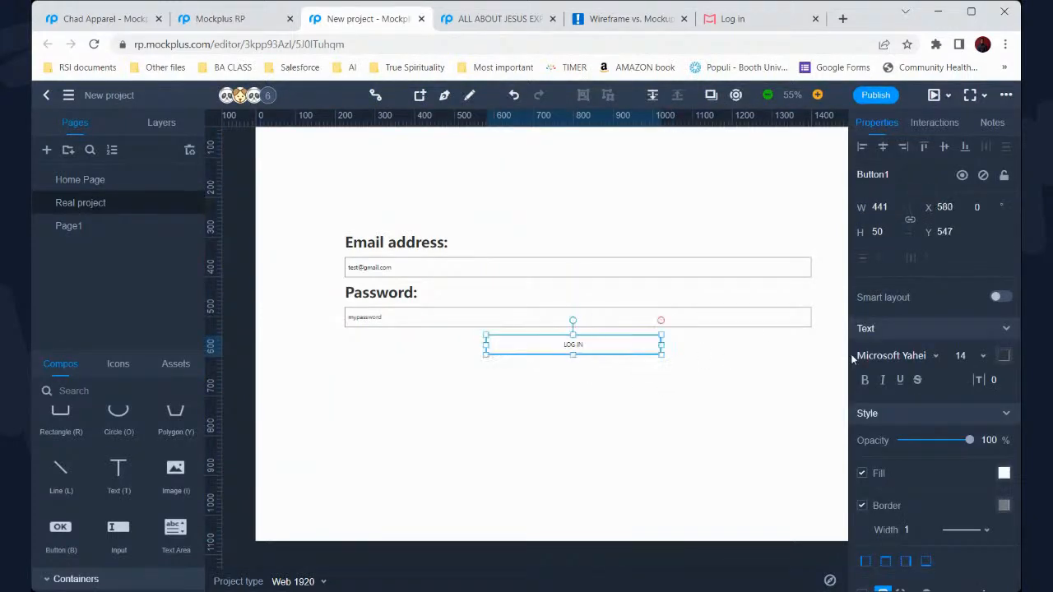
click(1003, 356)
click(935, 214)
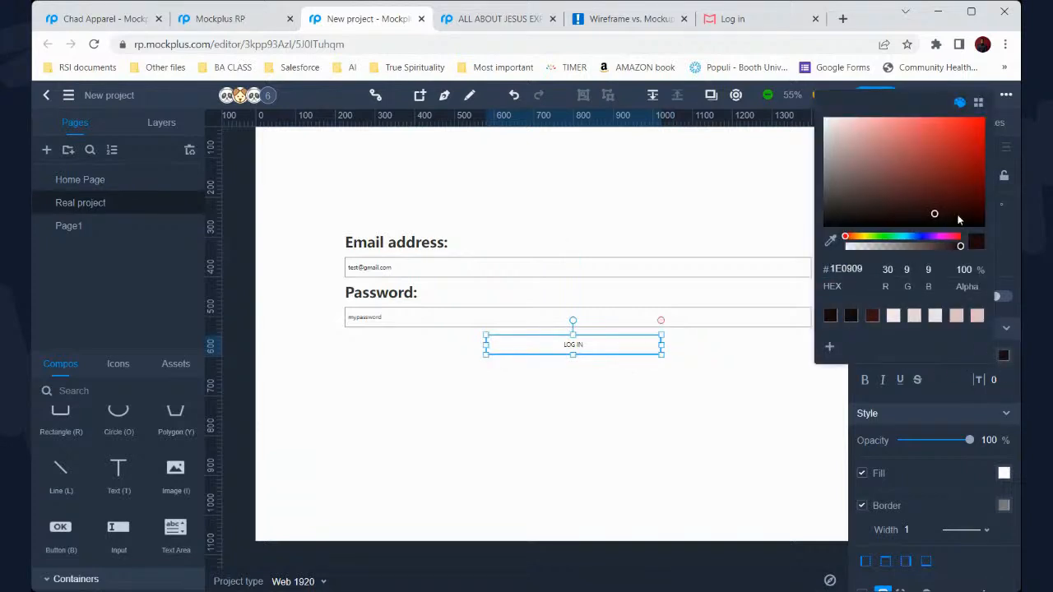
Give the LOG IN button a dusty pink-red fill of about #C98989
click(1004, 473)
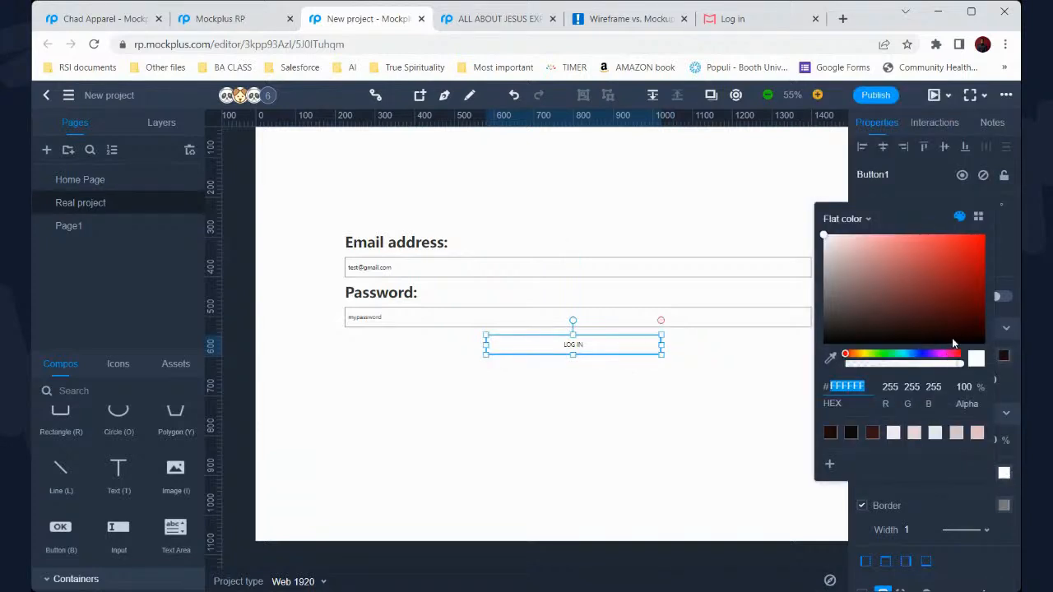
click(946, 323)
click(925, 293)
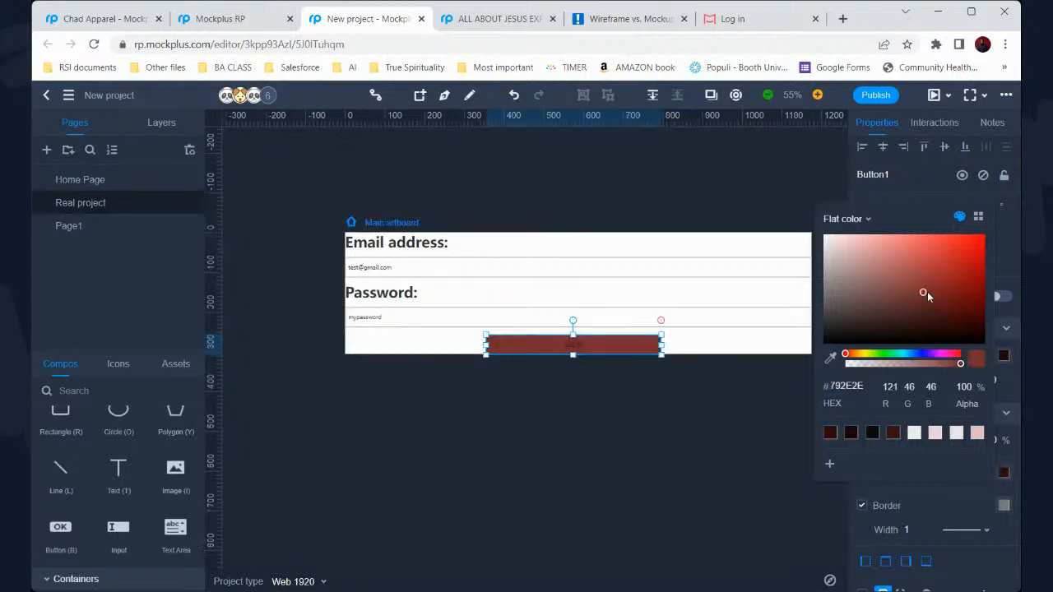
click(891, 265)
click(880, 257)
click(848, 258)
click(623, 197)
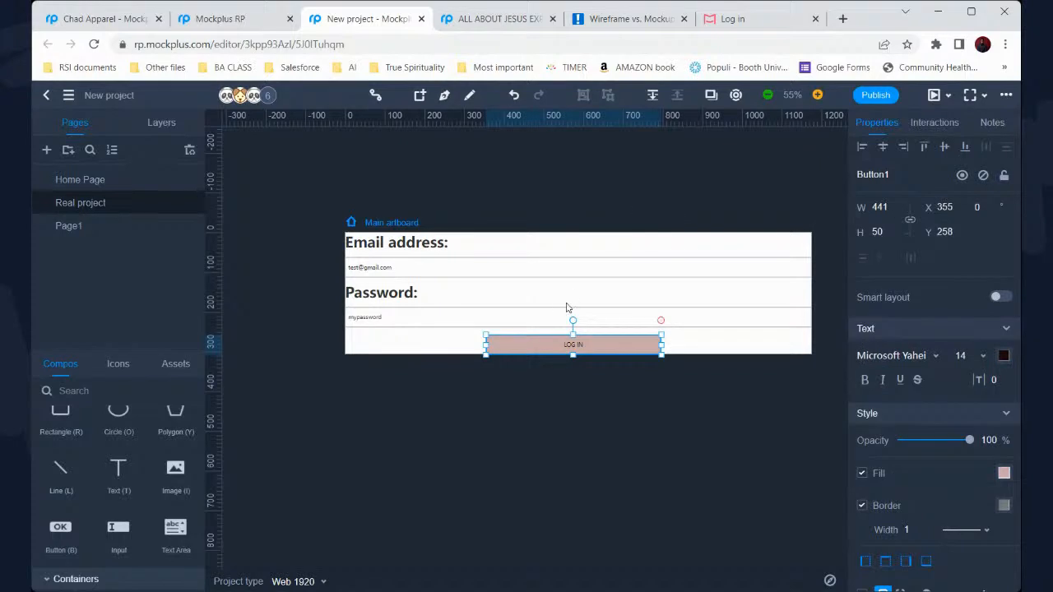
click(534, 421)
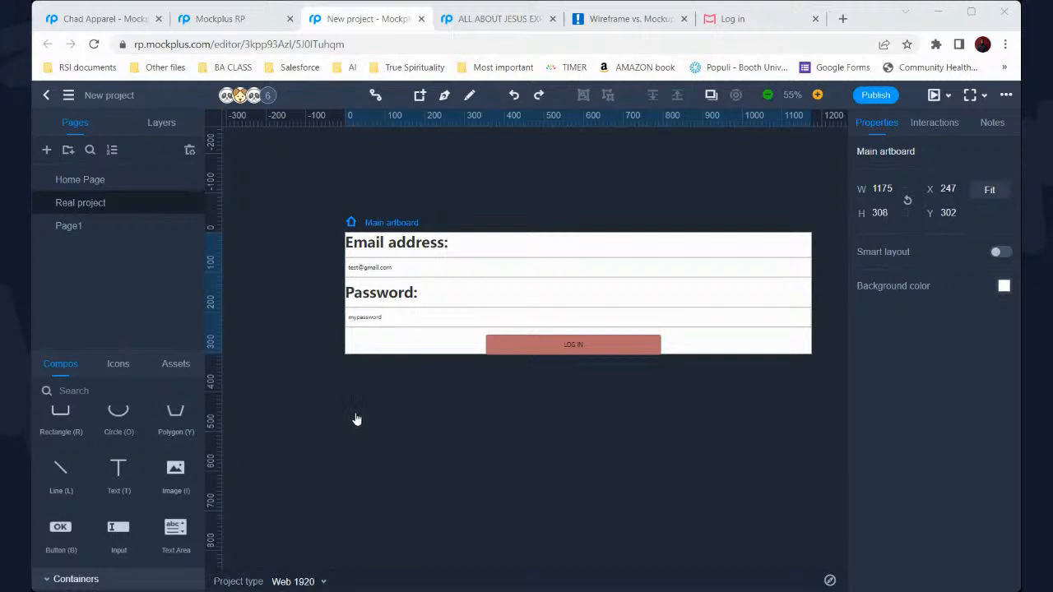
Marquee-select all login form components on Real project, then go to Page1's empty artboard
click(660, 187)
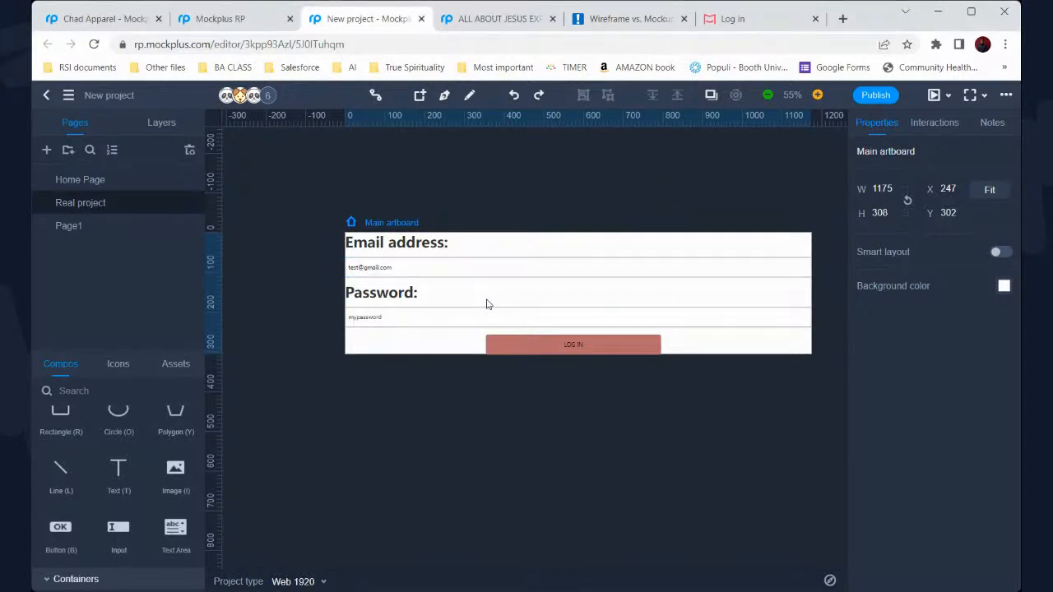
scroll(487, 305, down, 2)
scroll(487, 305, up, 3)
scroll(487, 304, down, 1)
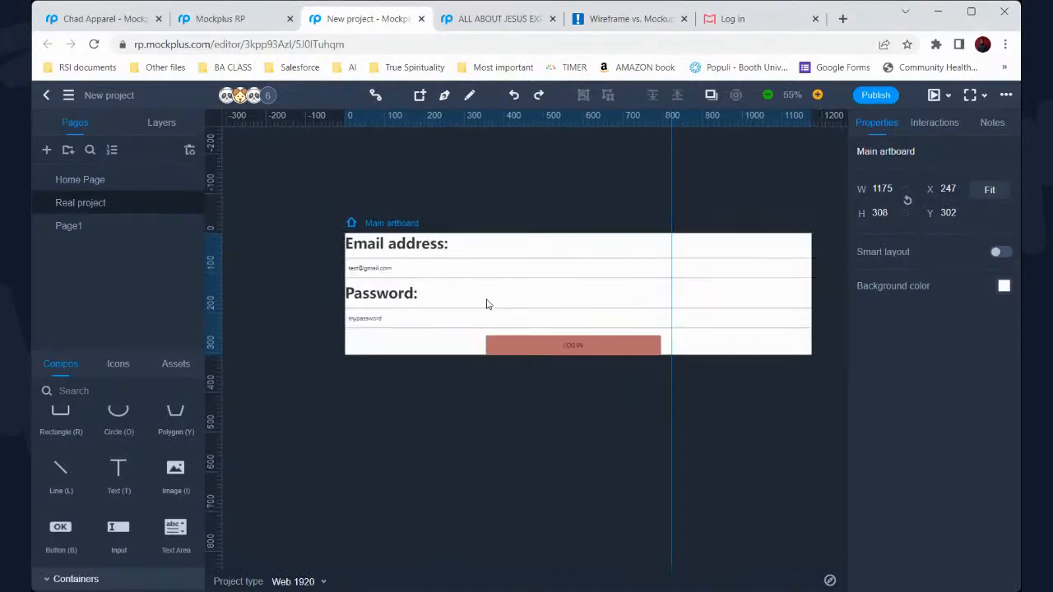
click(166, 231)
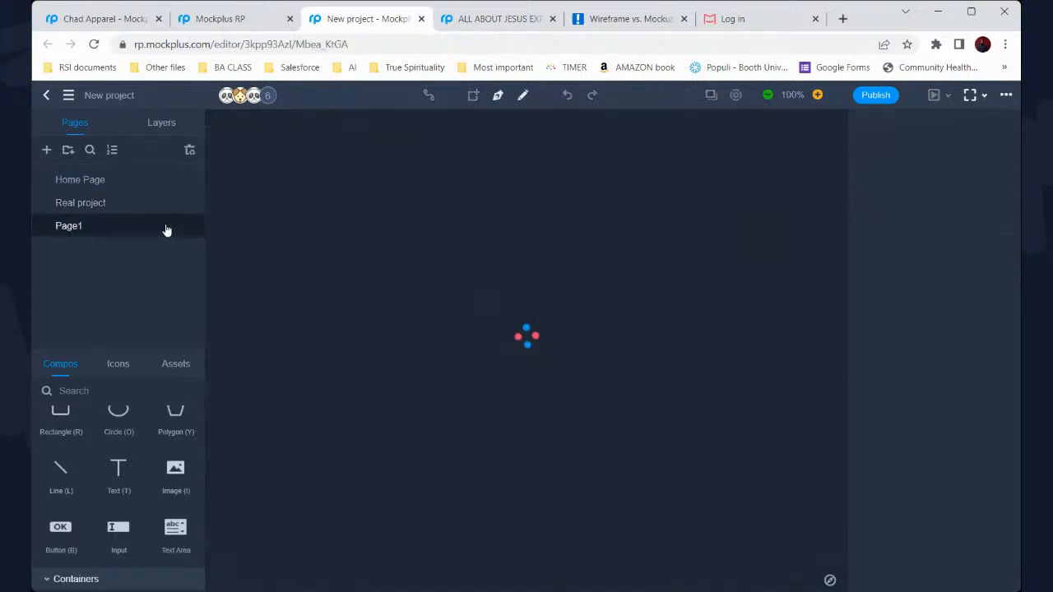
click(123, 205)
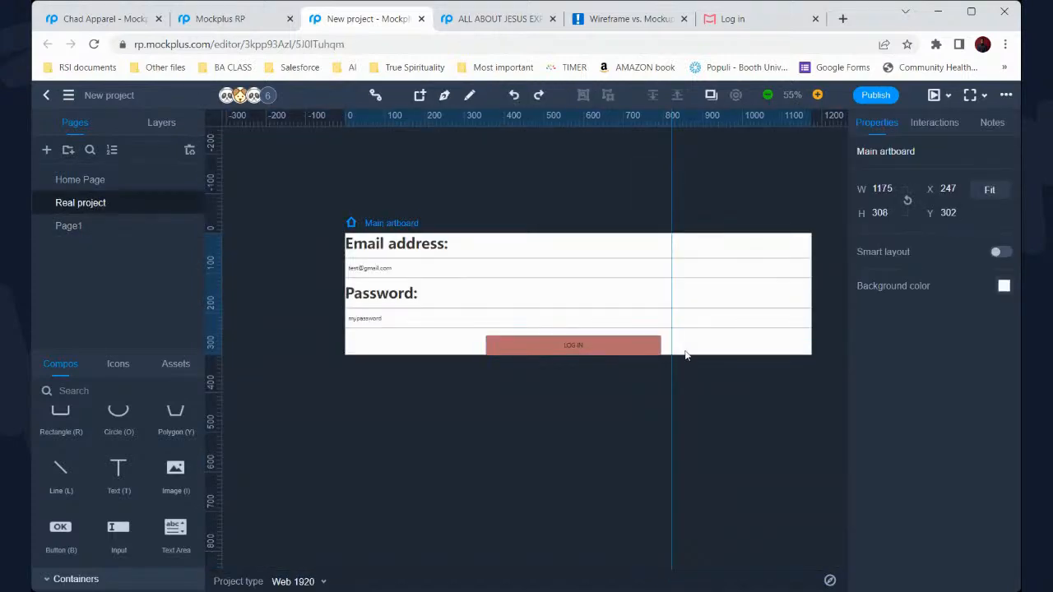
drag(691, 346, 385, 245)
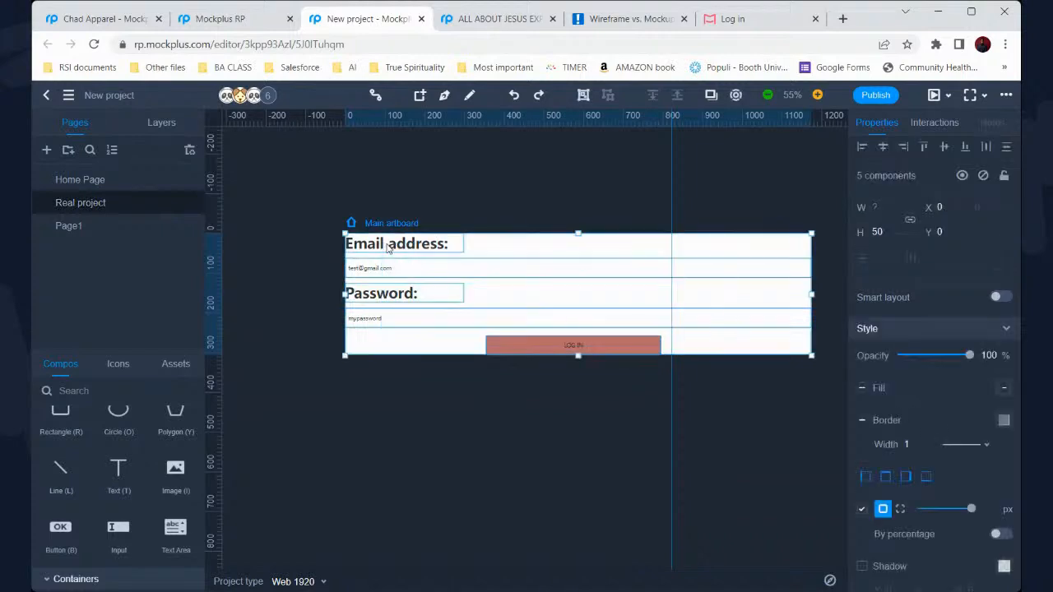
click(78, 227)
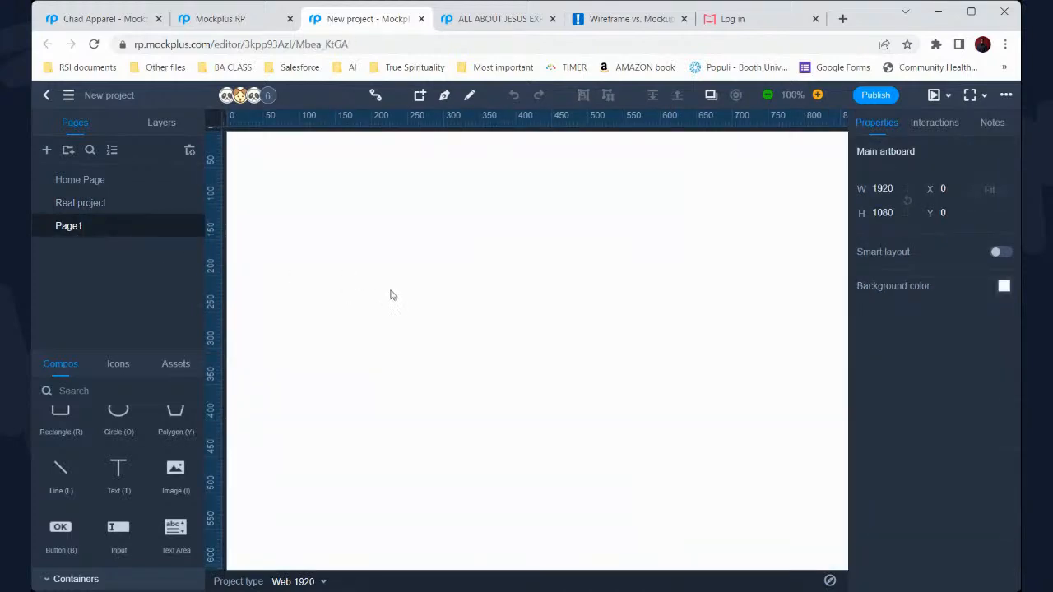
Paste the copied login form onto Page1 and drag it right and down
ctrl+scroll(393, 292, down, 3)
scroll(403, 288, down, 5)
key(ctrl+v)
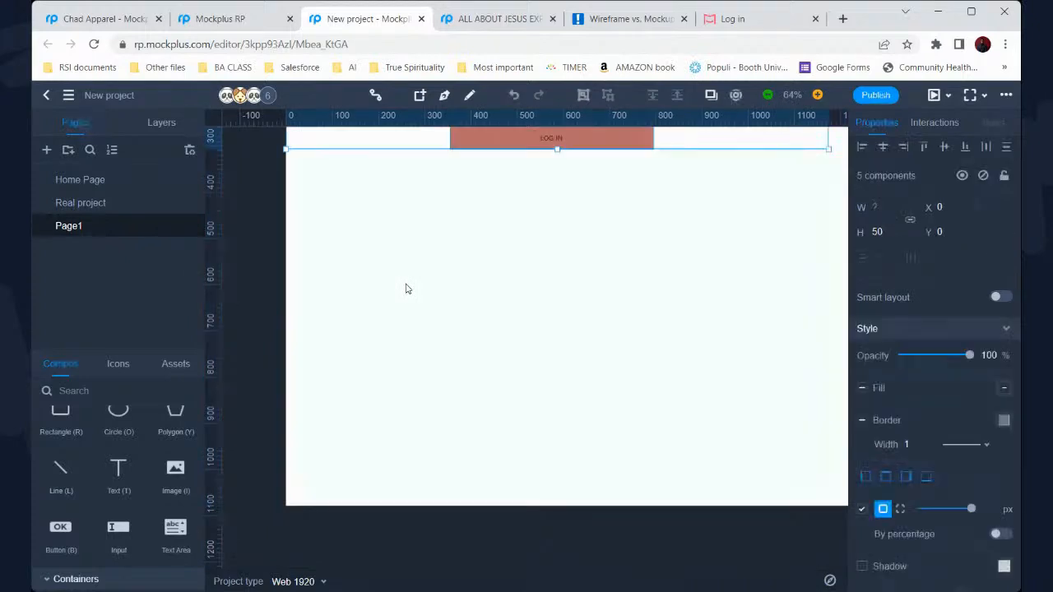
scroll(405, 288, up, 5)
drag(454, 357, 492, 457)
Nudge the login form to the artboard's centre, then select the LOG IN button
scroll(492, 457, down, 3)
scroll(492, 457, right, 2)
scroll(556, 440, down, 2)
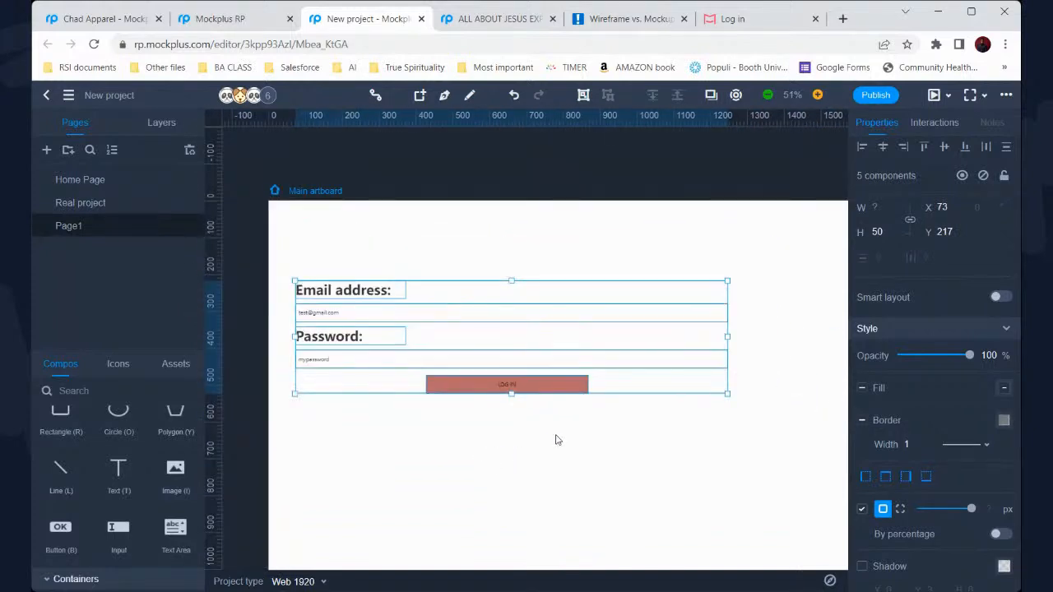
drag(533, 330, 581, 351)
scroll(623, 345, down, 1)
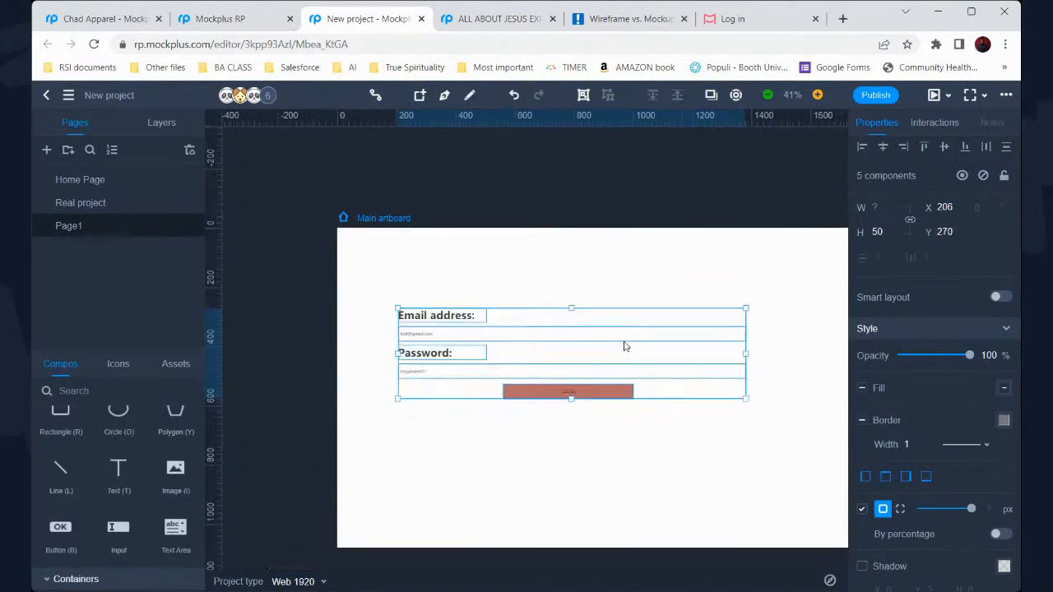
scroll(622, 346, right, 3)
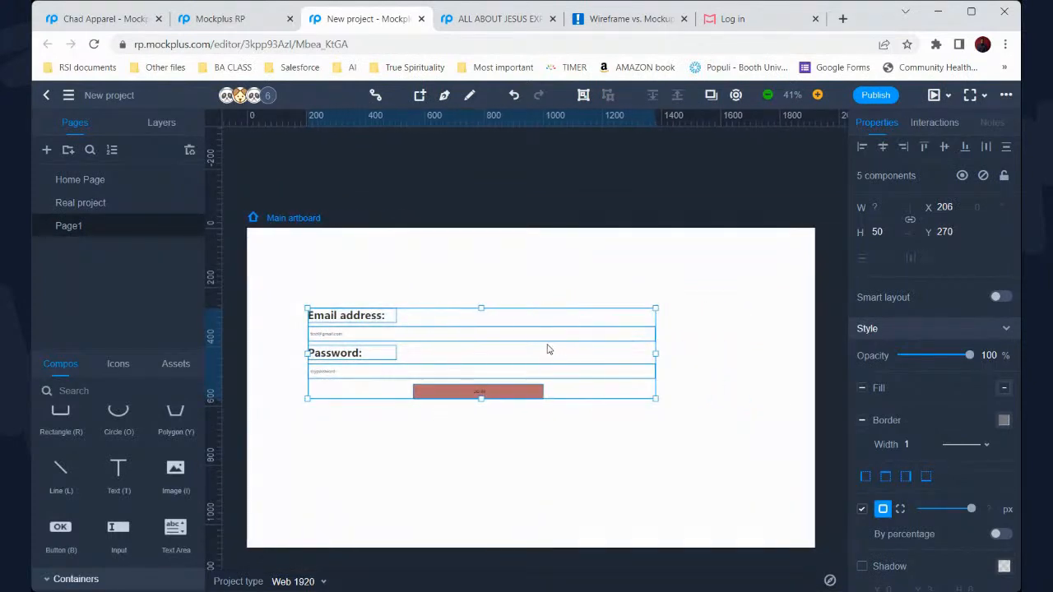
drag(542, 338, 597, 353)
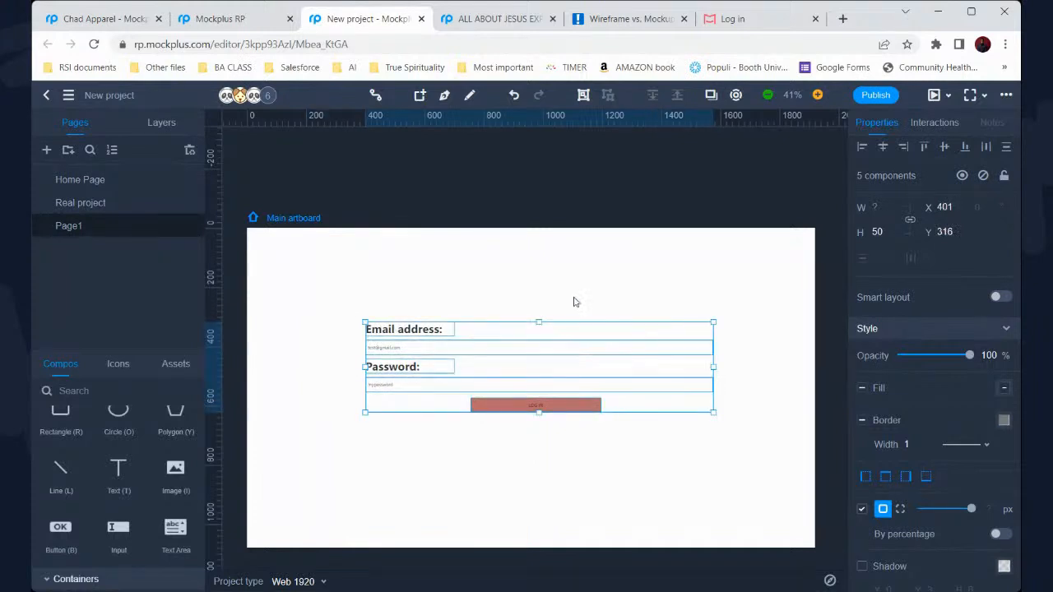
click(573, 306)
click(571, 406)
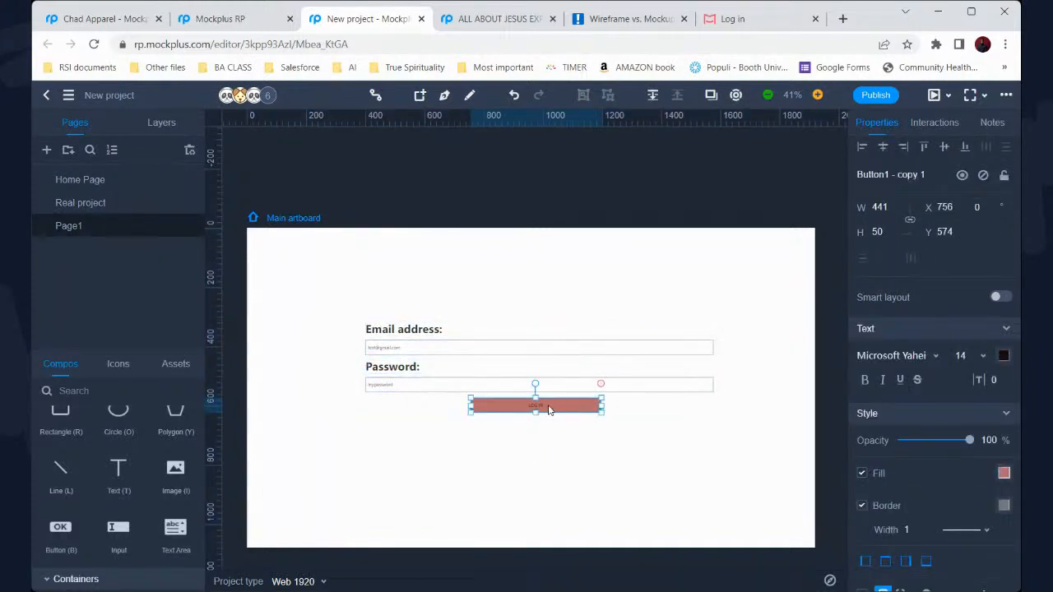
Make the LOG IN label bold with font size 24
double_click(548, 406)
scroll(376, 453, up, 2)
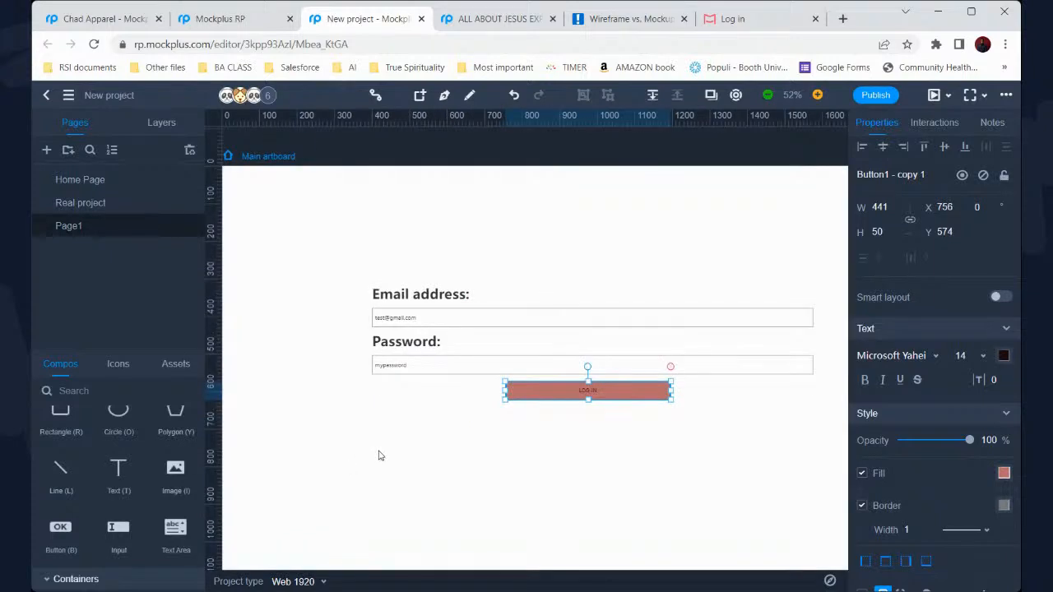
double_click(589, 392)
click(864, 380)
click(979, 356)
click(980, 557)
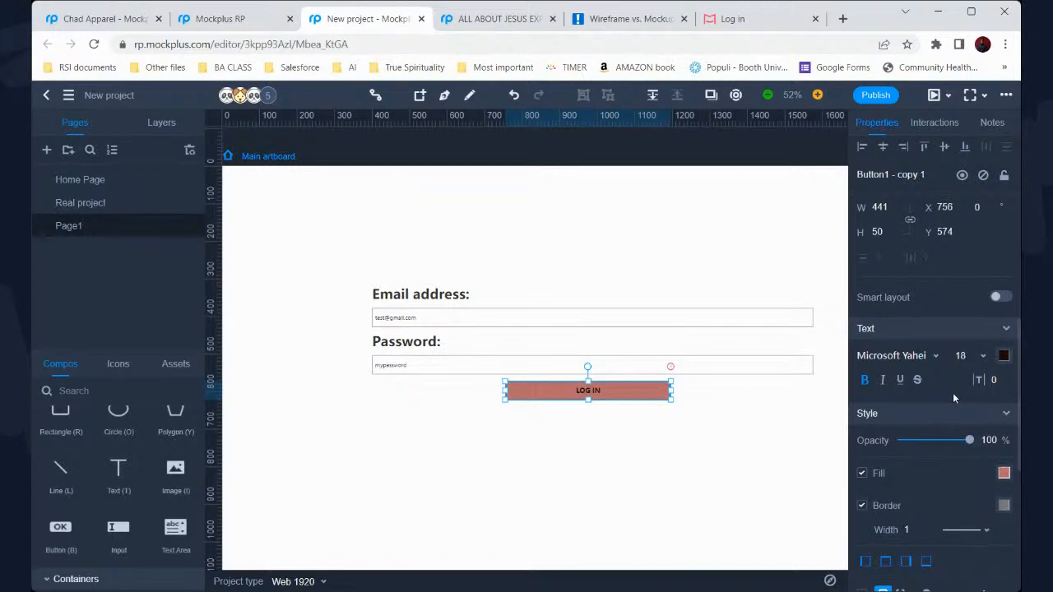
click(981, 357)
scroll(987, 502, down, 3)
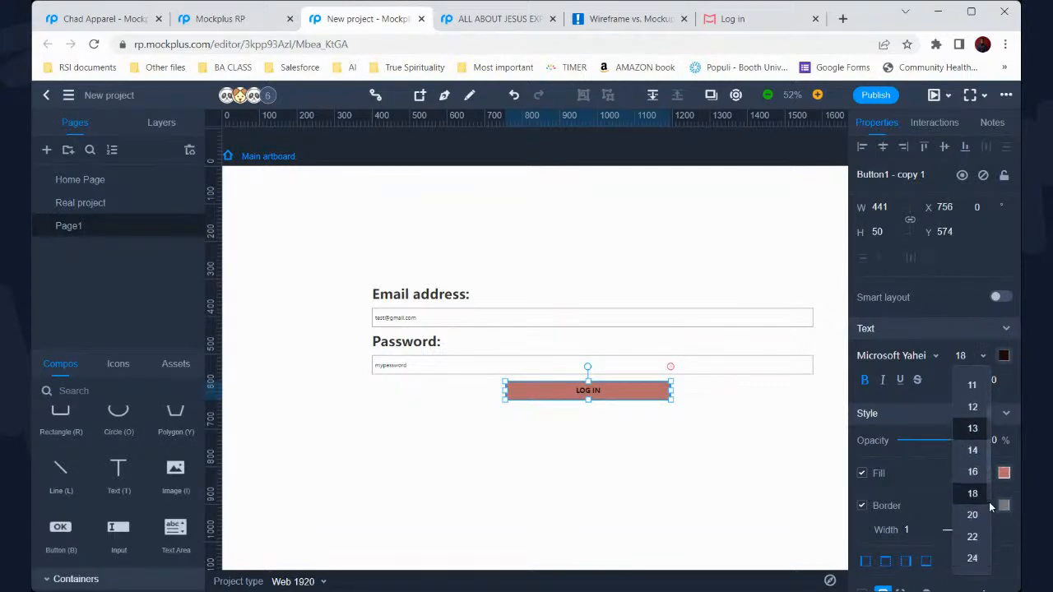
click(982, 547)
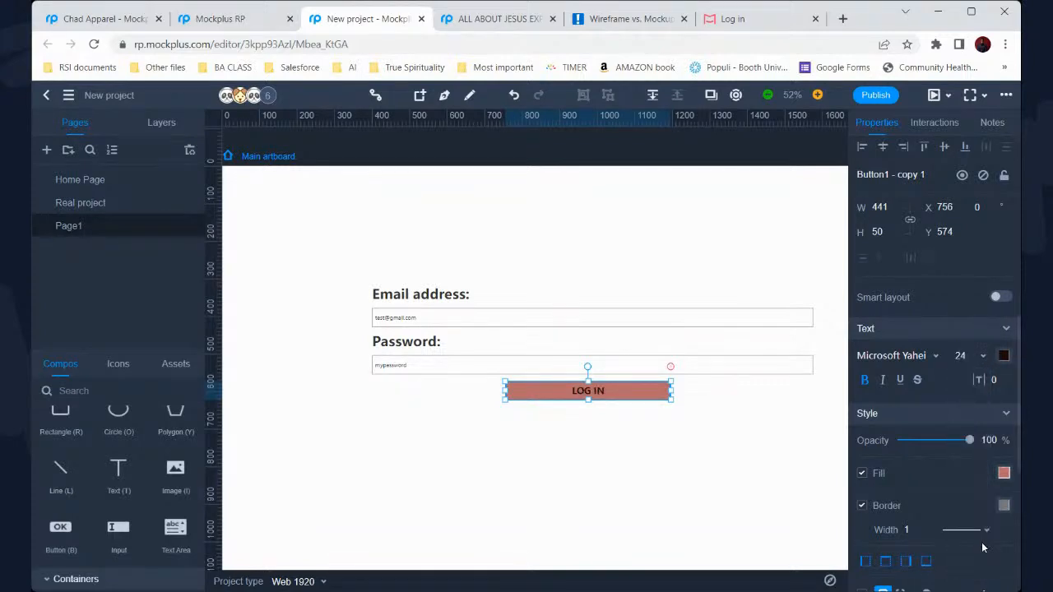
Change the LOG IN label's font family to Arial Bold
click(909, 360)
scroll(905, 339, up, 1)
scroll(904, 339, up, 5)
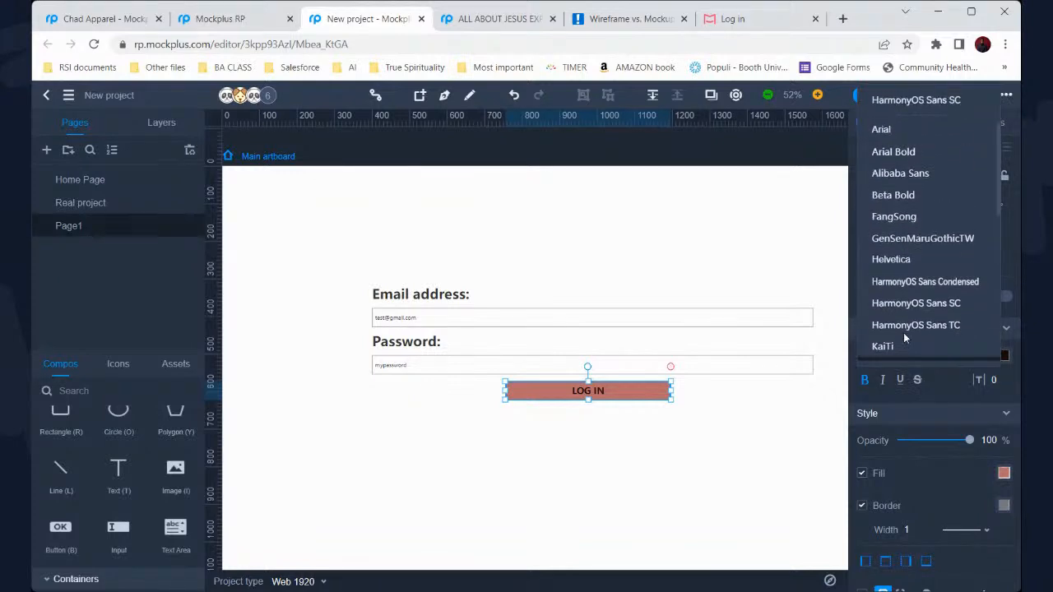
click(893, 242)
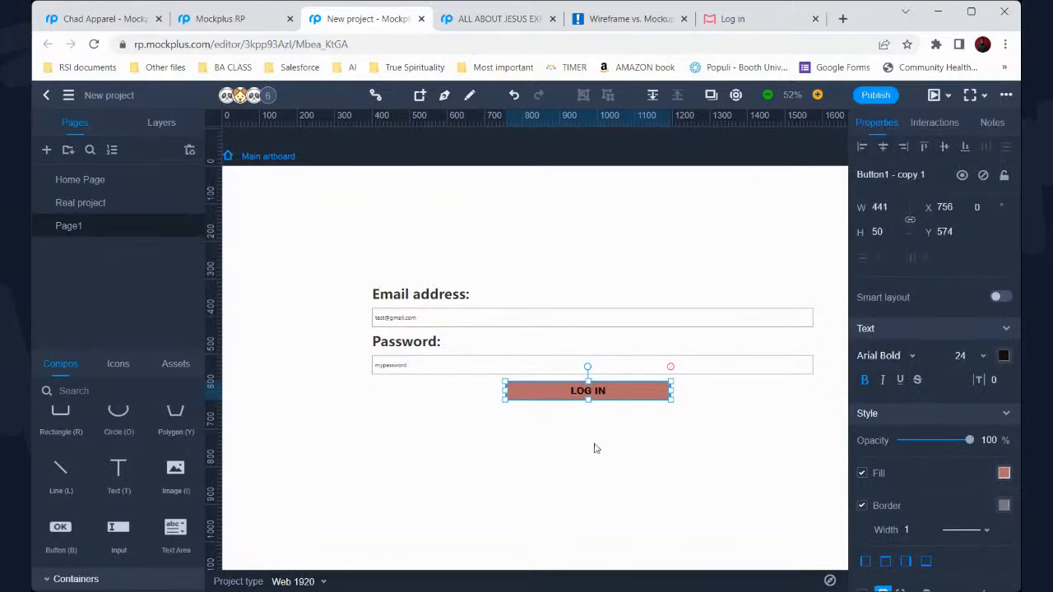
click(595, 449)
scroll(545, 430, right, 2)
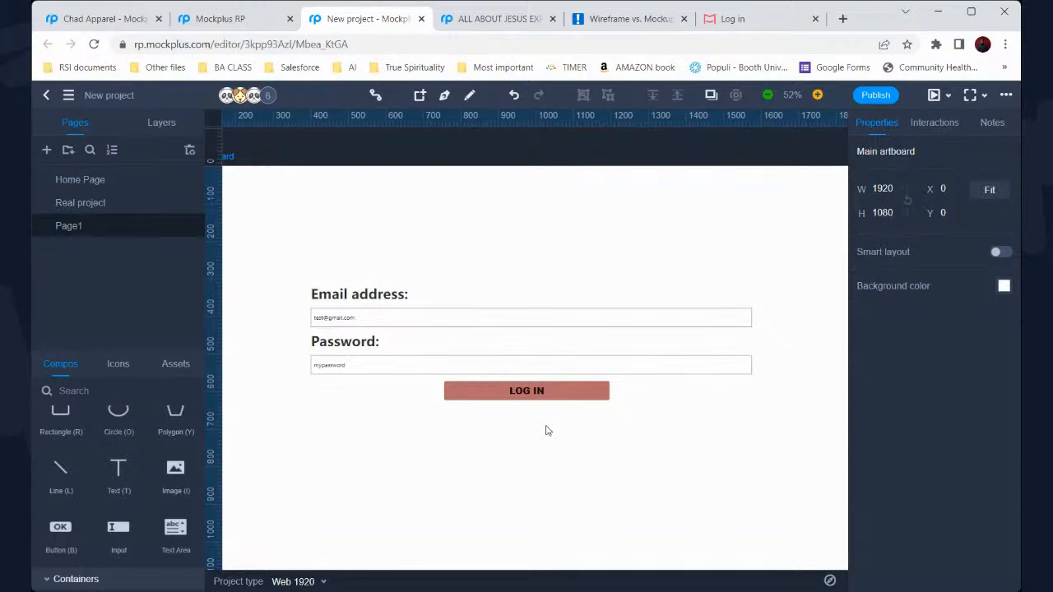
scroll(548, 430, down, 2)
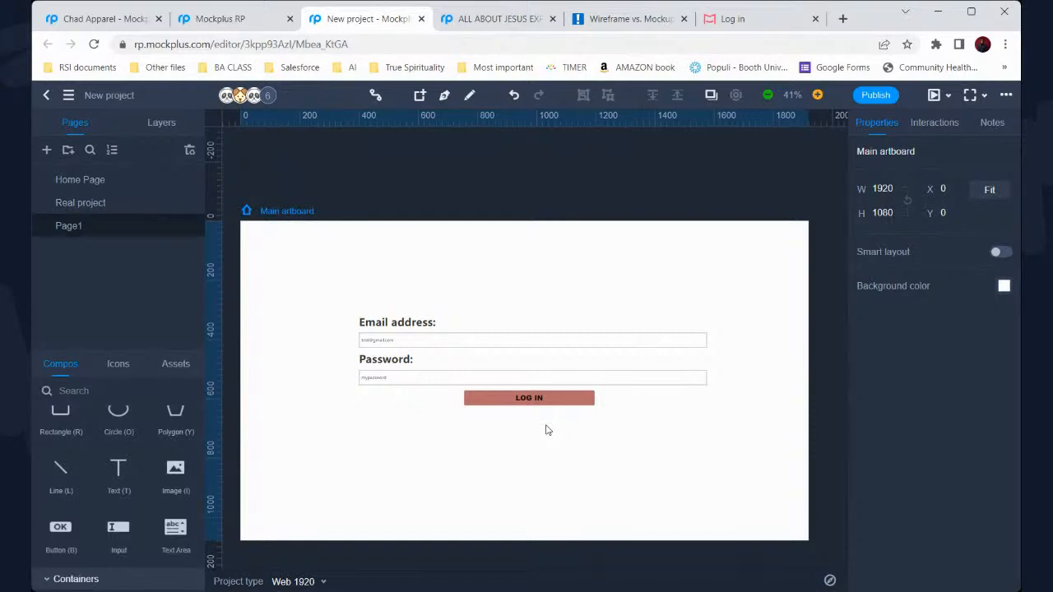
Set the email and password input text to font size 18
click(467, 343)
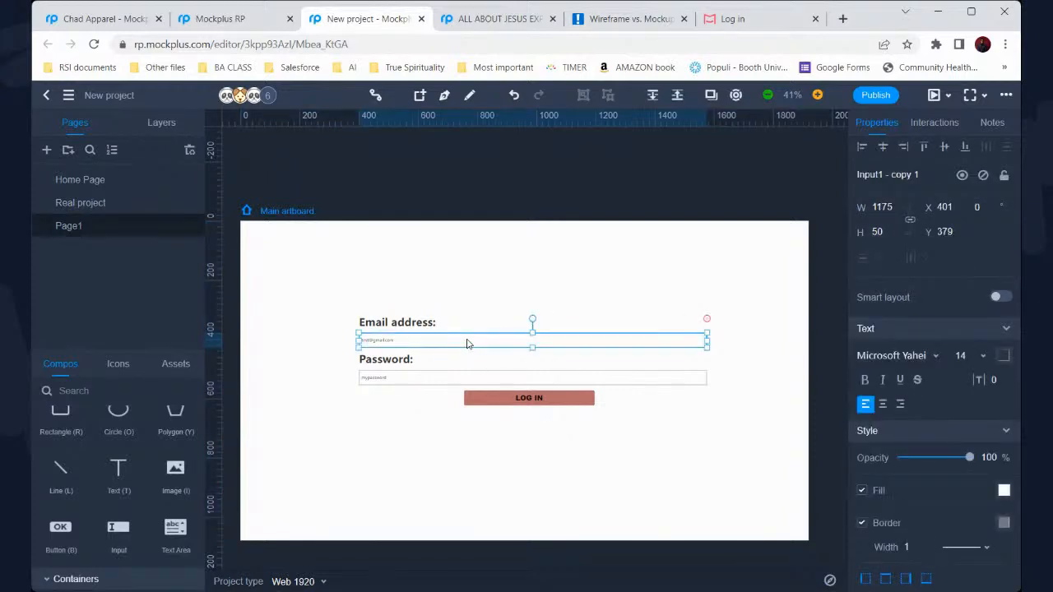
click(982, 355)
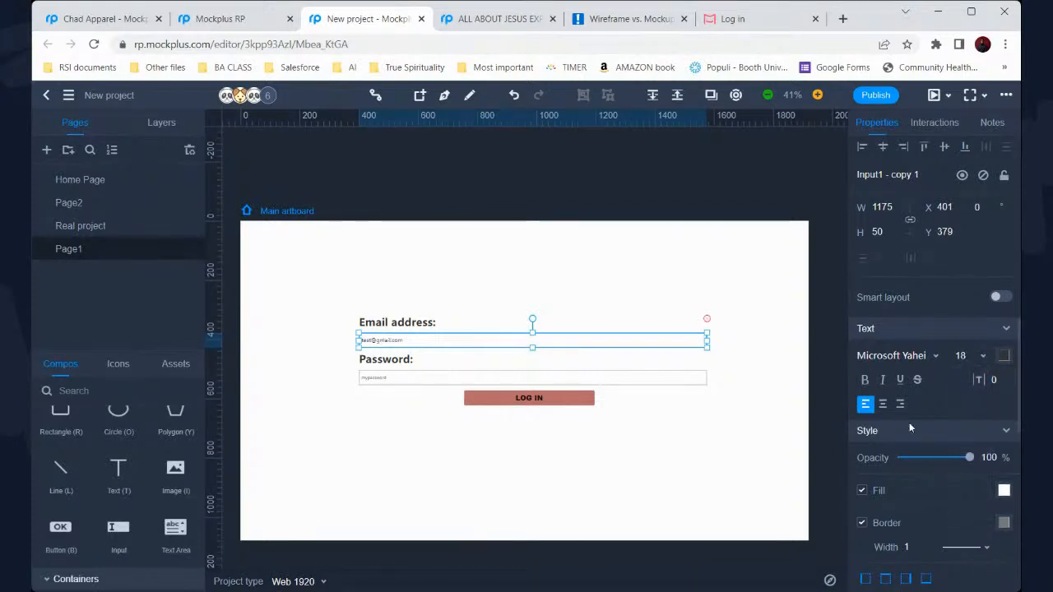
click(519, 381)
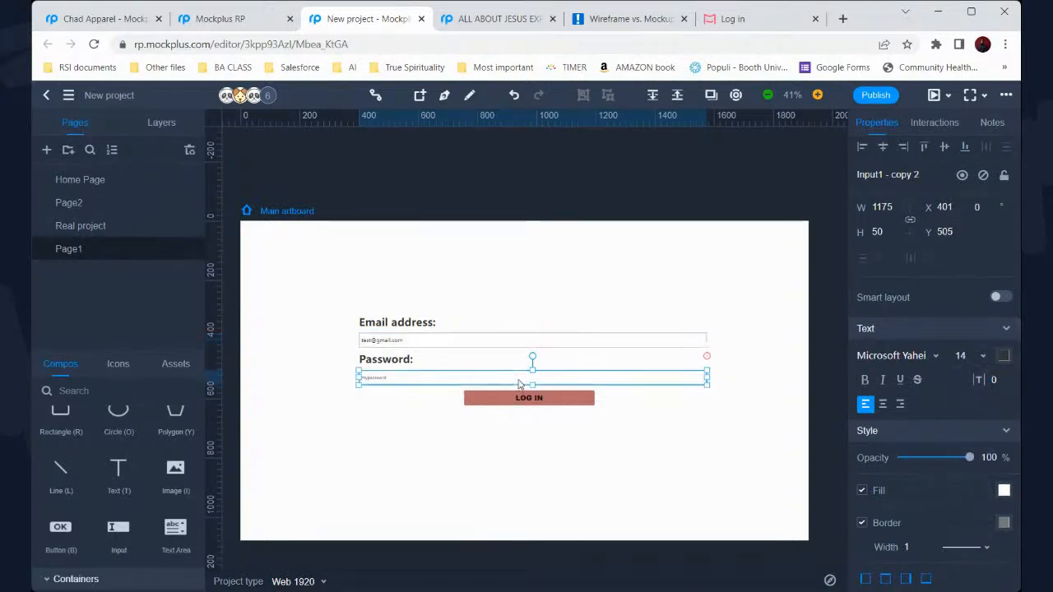
click(982, 355)
click(980, 558)
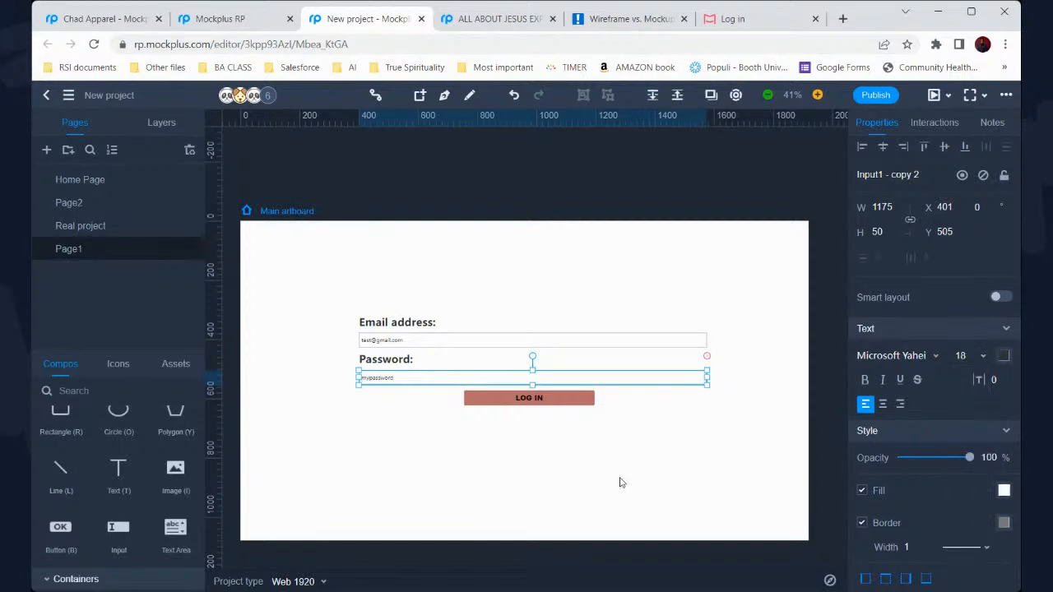
scroll(650, 465, up, 2)
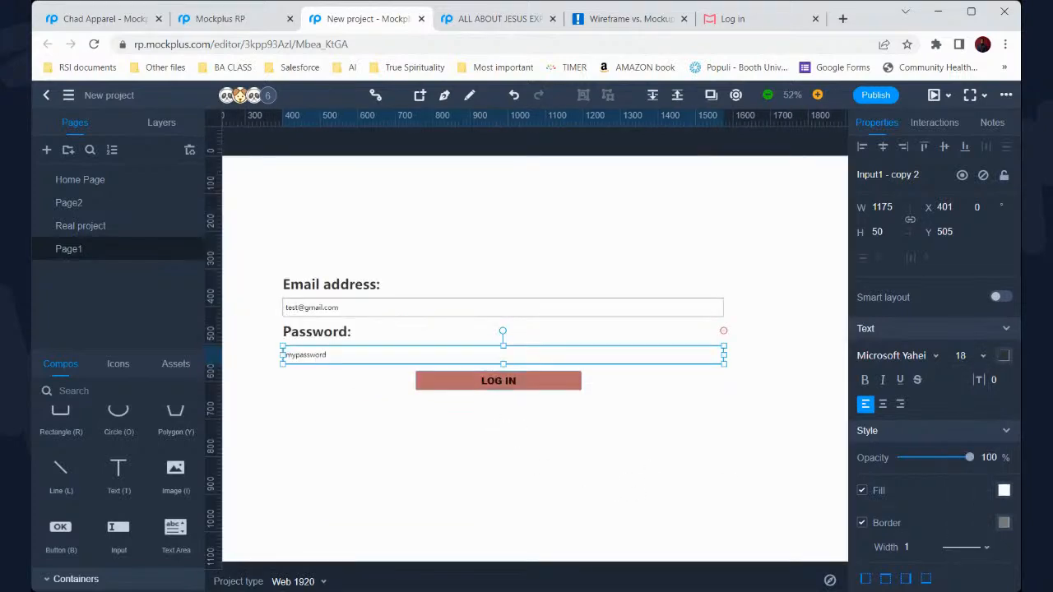
Delete the sample text from both the email and password fields
double_click(341, 306)
key(BackSpace)
double_click(329, 355)
key(BackSpace)
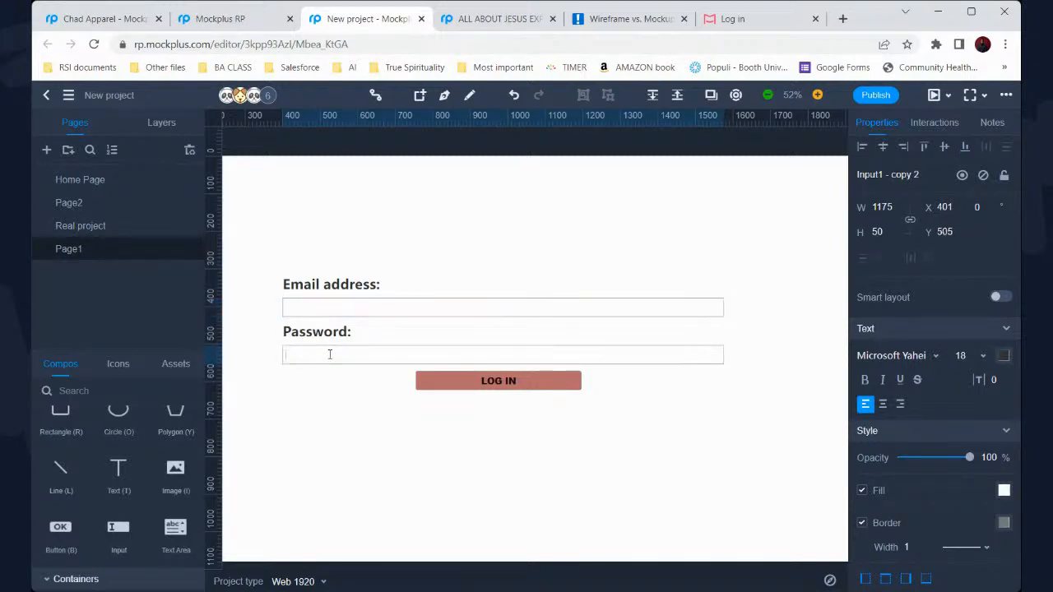
Test-type 'xxxx' into the password field, then delete it so the field stays empty
click(331, 229)
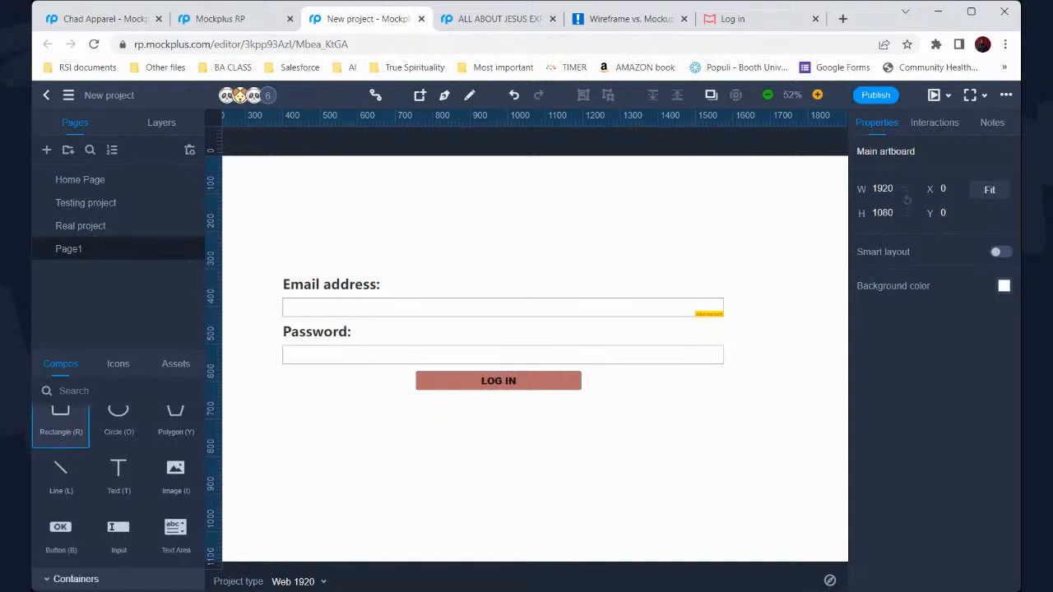
click(453, 304)
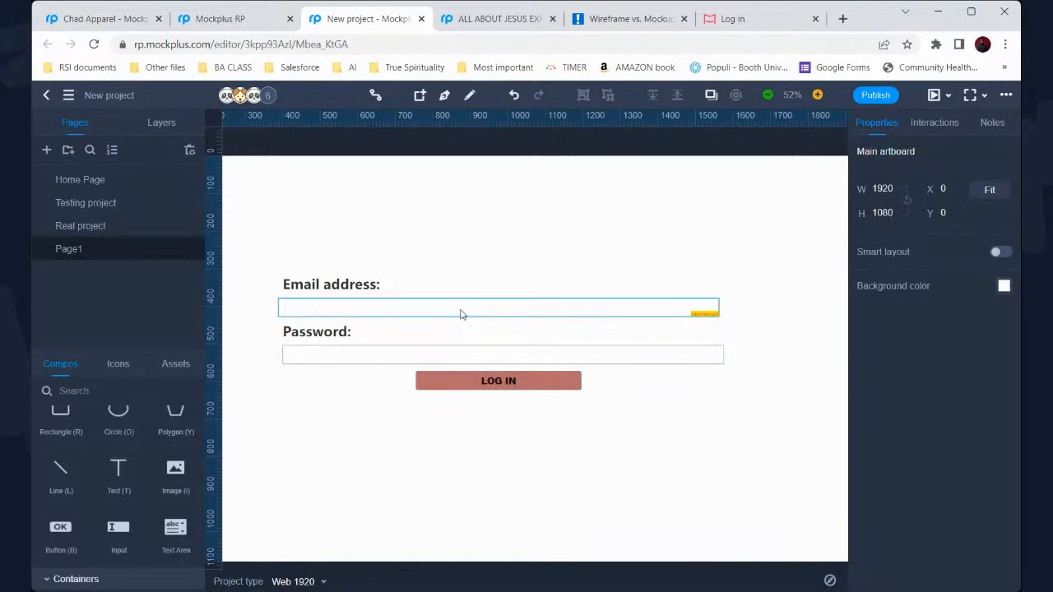
key(Escape)
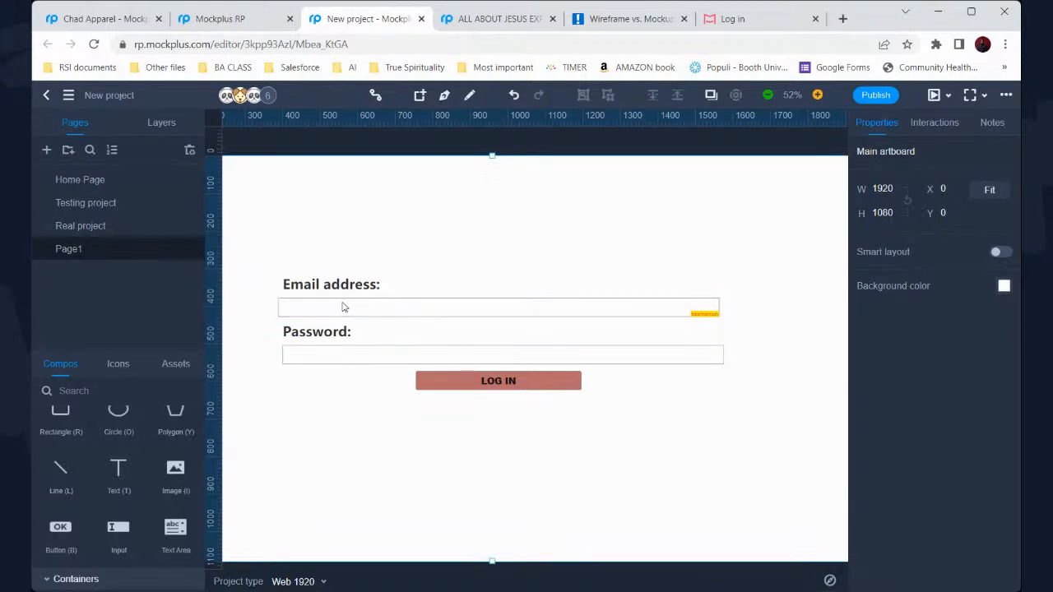
double_click(352, 357)
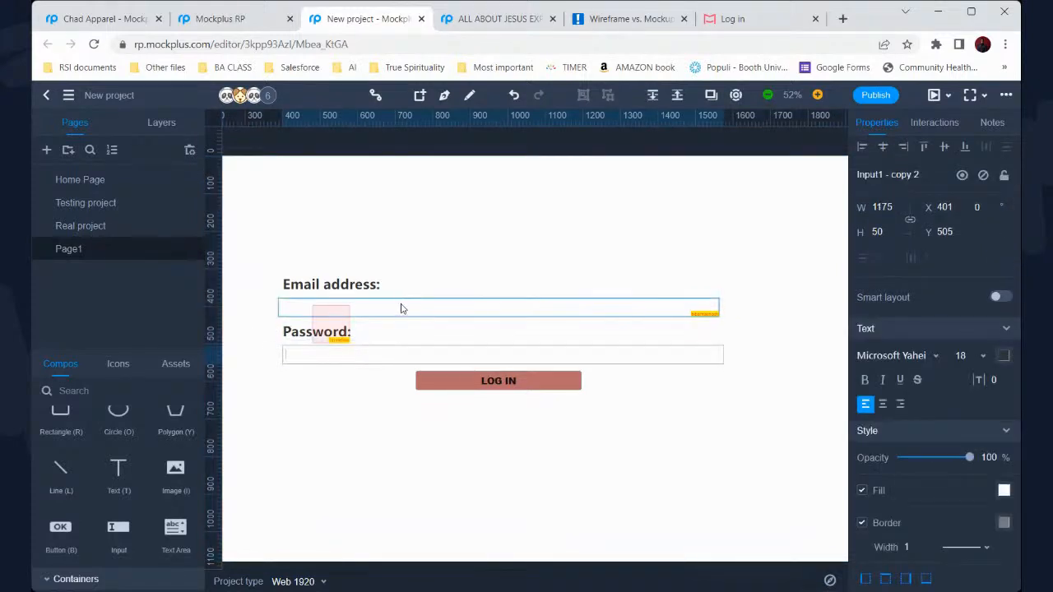
key(Escape)
key(Escape)
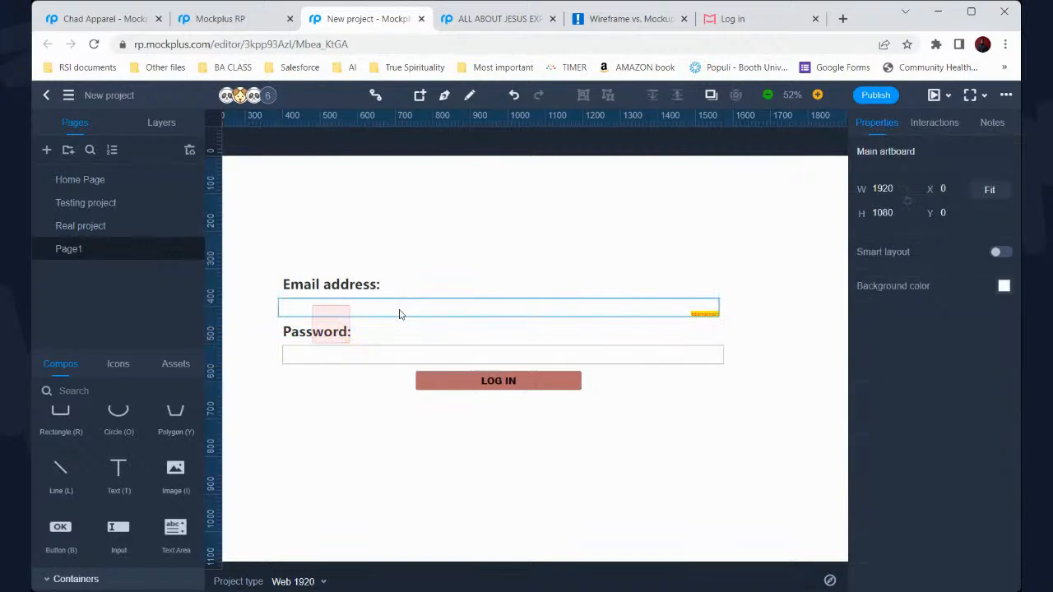
click(410, 362)
double_click(400, 360)
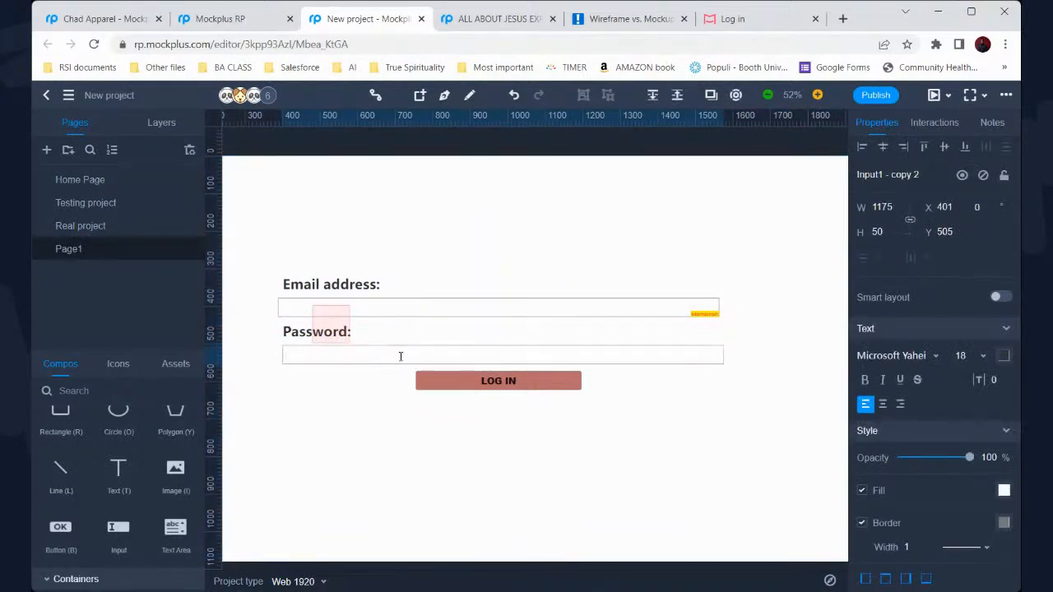
text(xxxx)
key(BackSpace)
key(BackSpace)
key(BackSpace)
key(BackSpace)
click(311, 402)
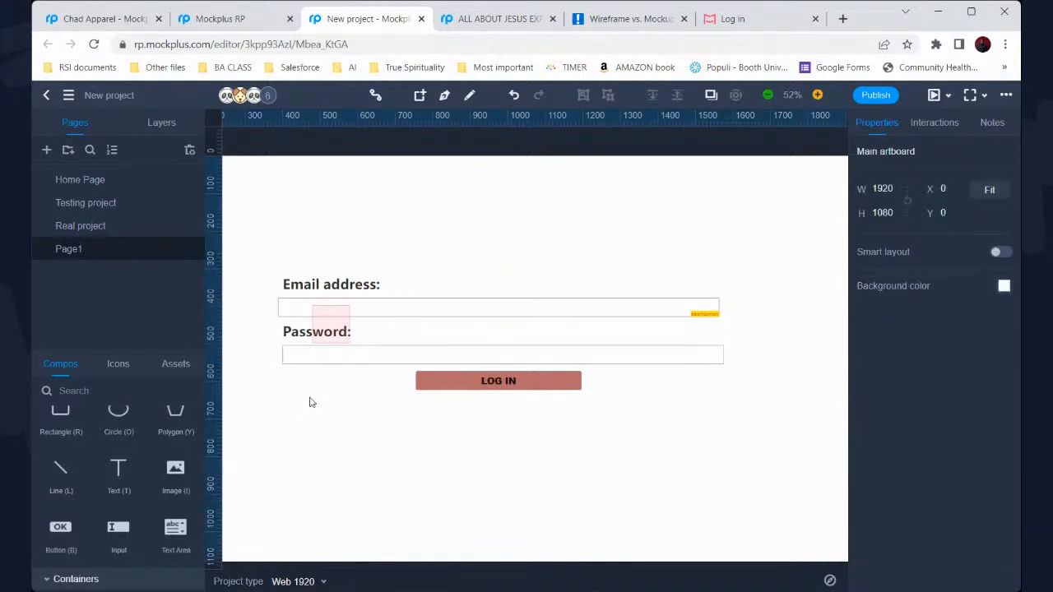
scroll(313, 403, down, 2)
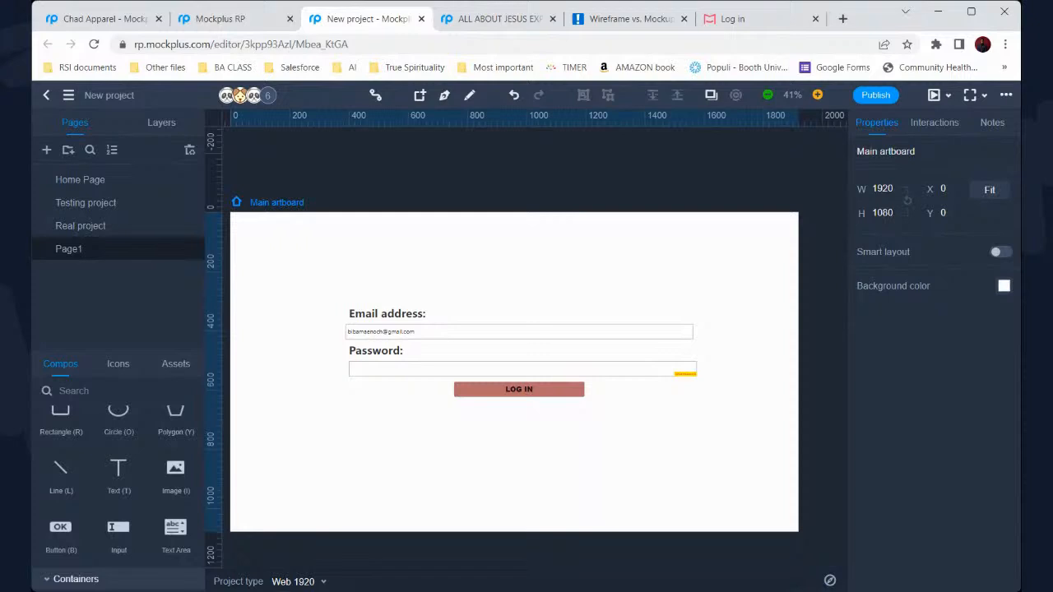
Remove the accidentally pasted 1920x1080 sub-artboard and scroll back to the main artboard
key(ctrl+v)
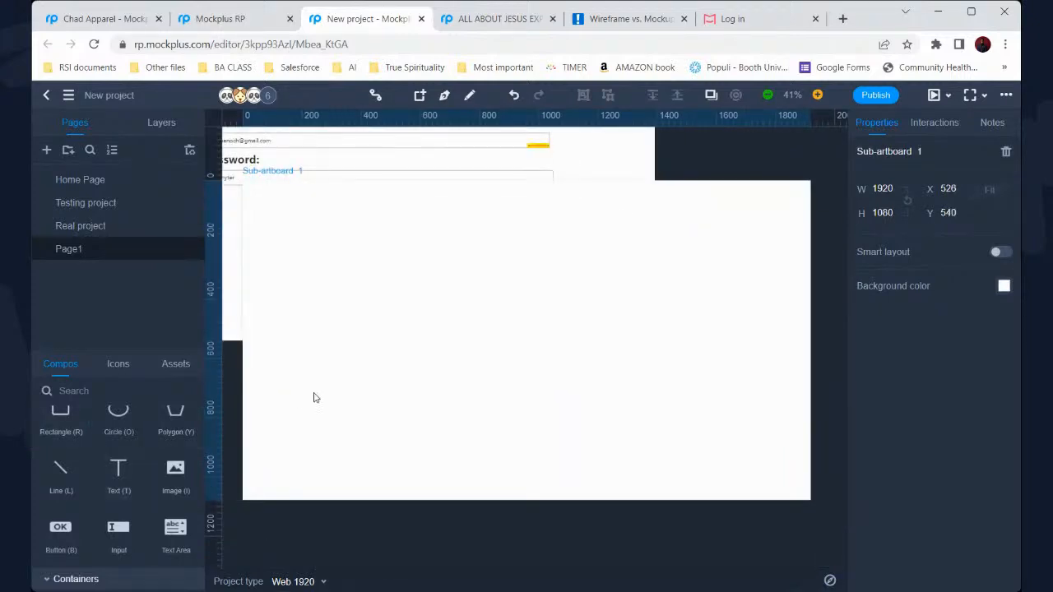
scroll(315, 397, left, 3)
scroll(314, 398, up, 2)
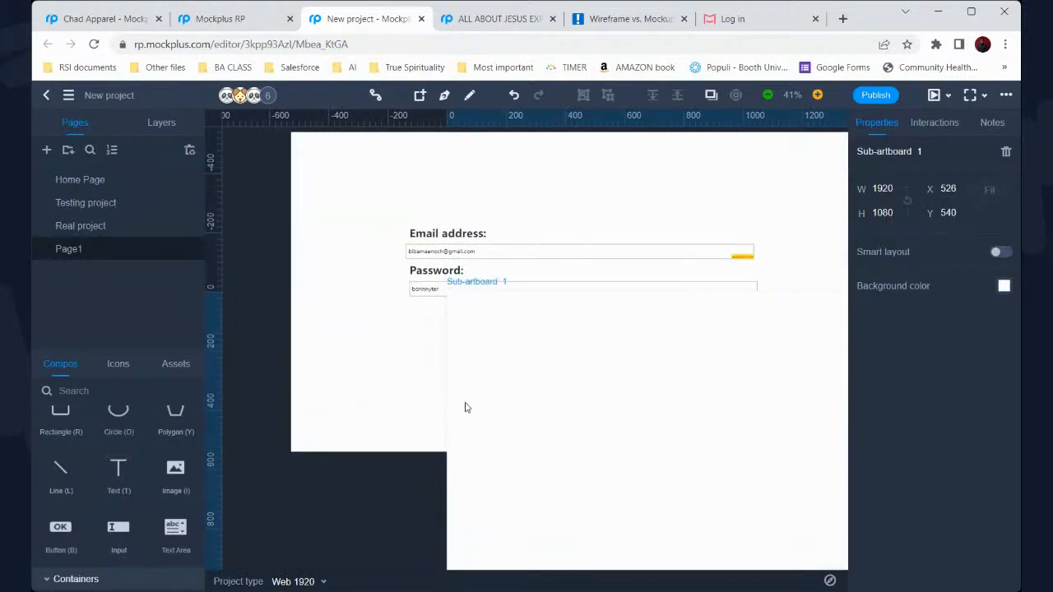
key(Delete)
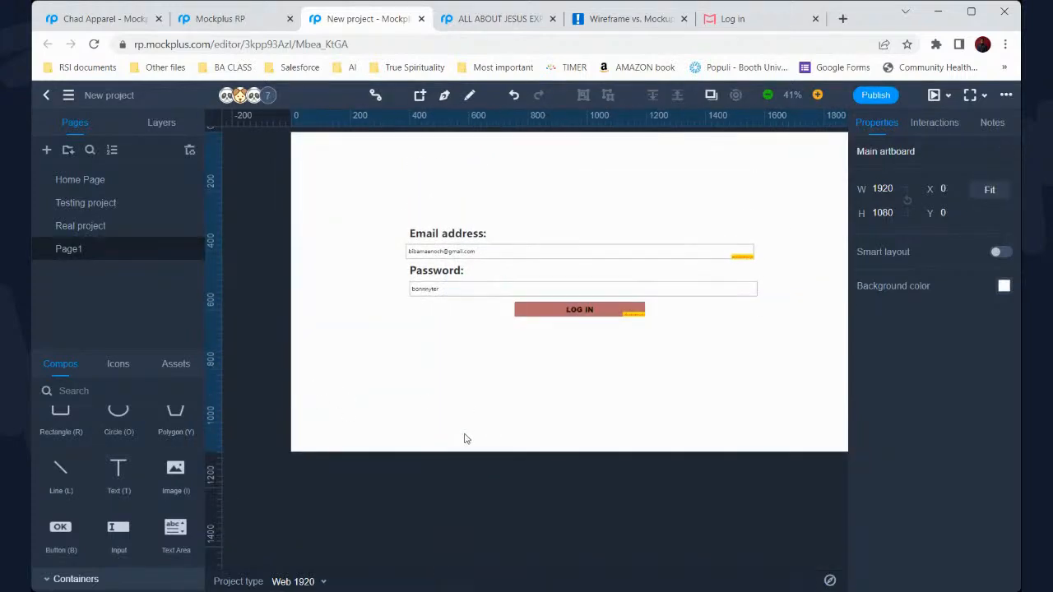
scroll(464, 437, up, 1)
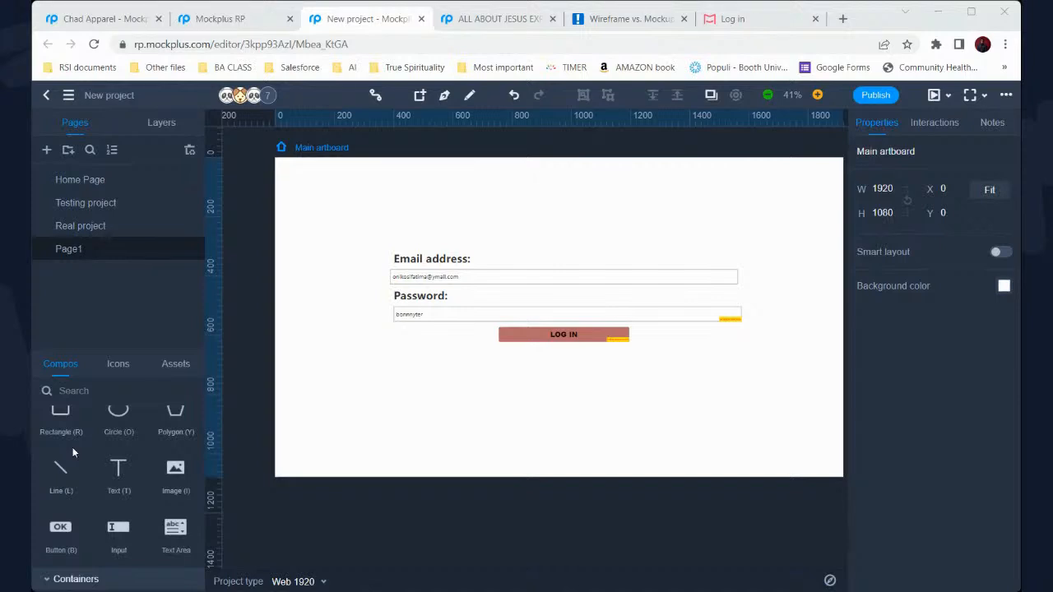
Undo a stray paste and drag in a new 199 × 30 button just below LOG IN
click(877, 23)
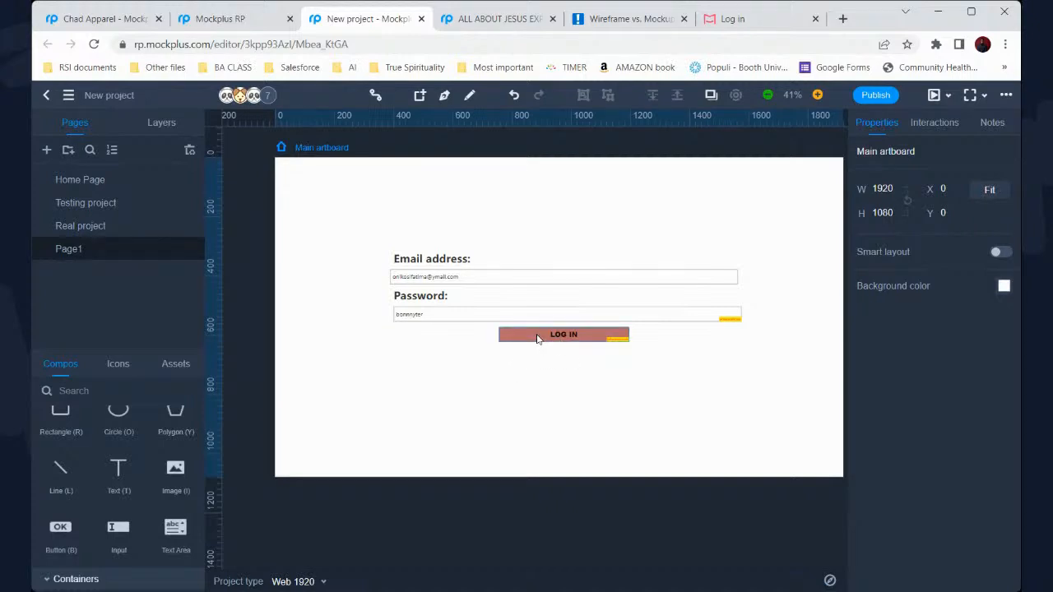
scroll(537, 339, up, 1)
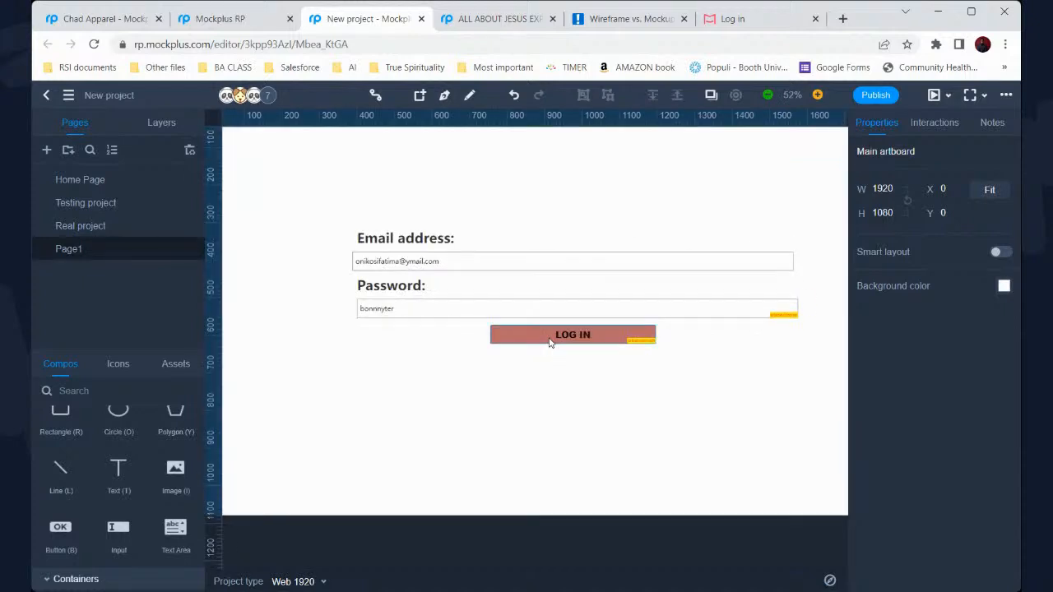
key(ctrl+v)
key(ctrl+z)
drag(512, 436, 603, 360)
Relabel the new button from 'OK' to 'Create an account' and centre it under LOG IN
double_click(590, 353)
text(cREAT)
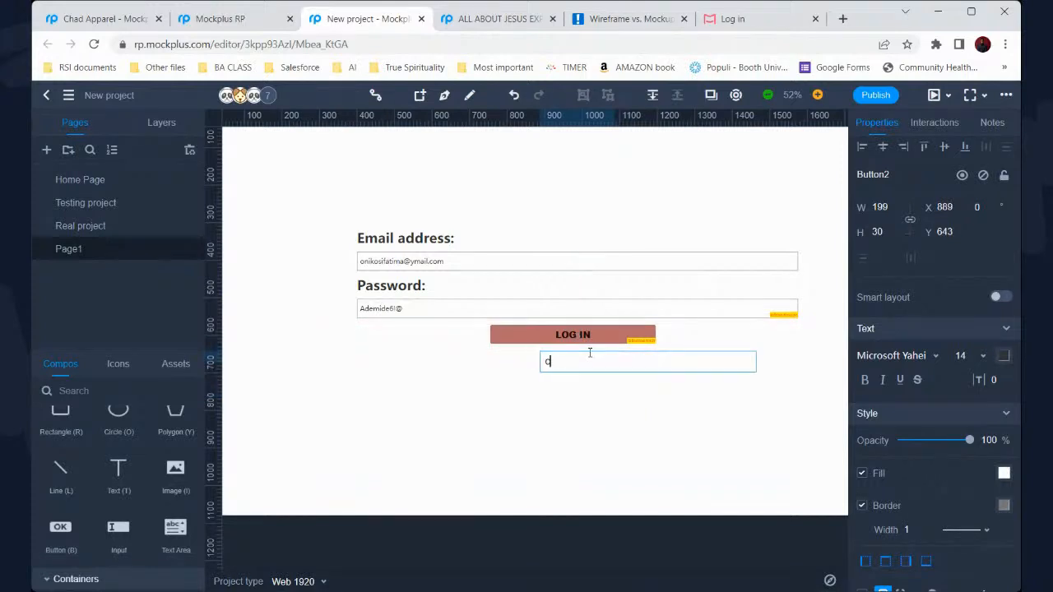
key(BackSpace)
key(BackSpace)
key(BackSpace)
key(BackSpace)
key(BackSpace)
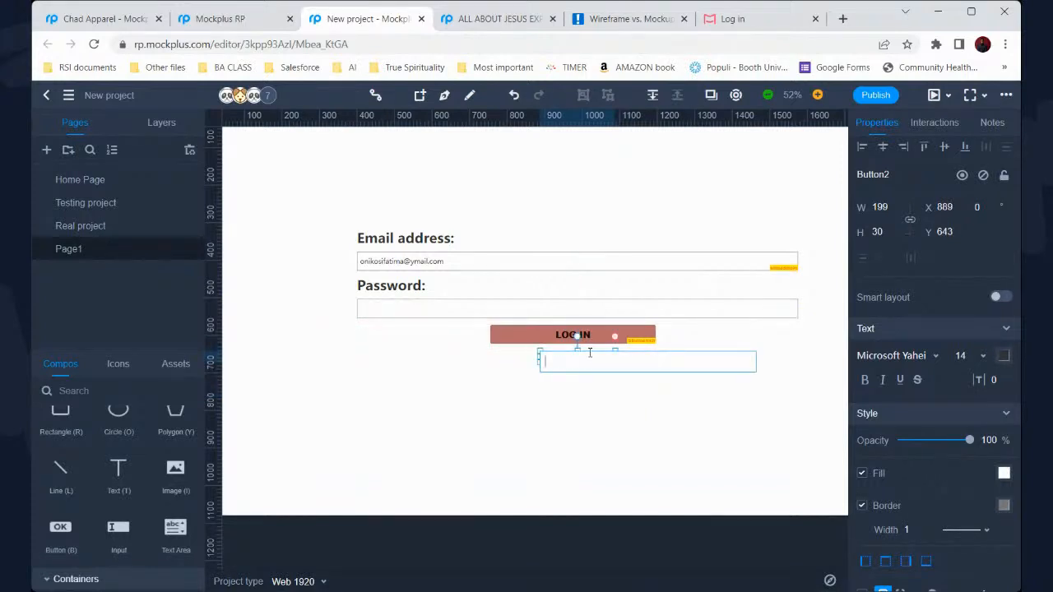
text(Create an account)
key(Escape)
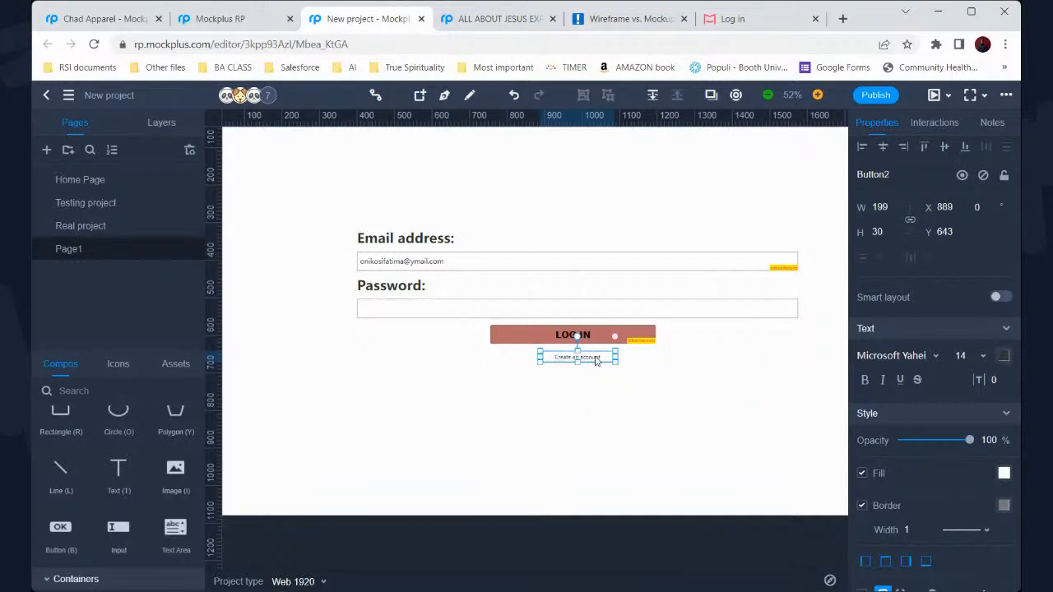
mouse_move(596, 362)
mouse_down()
mouse_move(594, 353)
mouse_move(767, 344)
mouse_move(782, 330)
mouse_move(658, 332)
mouse_move(447, 360)
mouse_move(463, 359)
mouse_move(411, 352)
mouse_move(545, 335)
mouse_move(573, 368)
mouse_move(590, 362)
mouse_up()
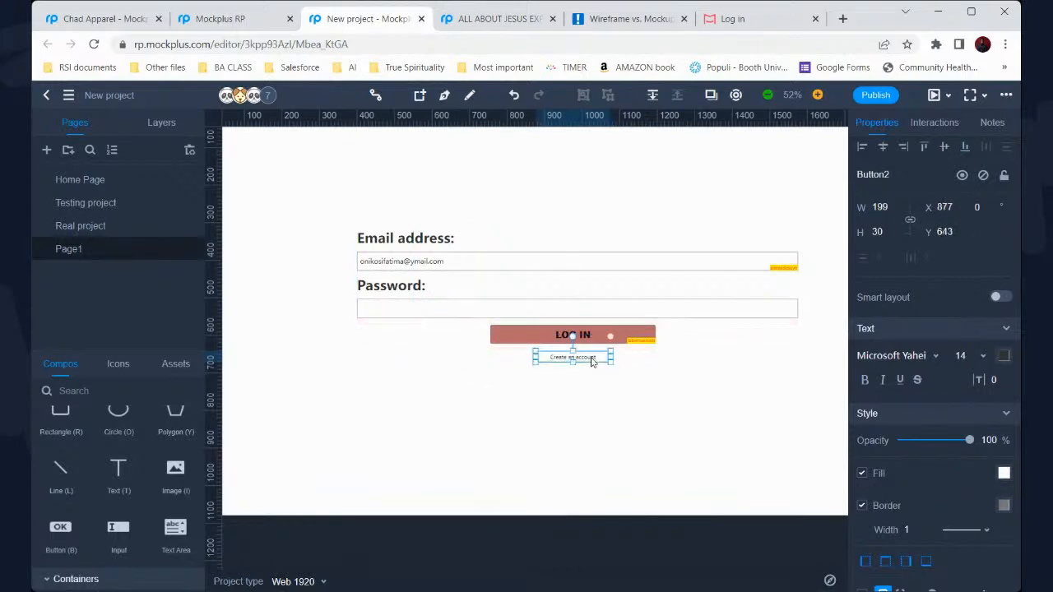
click(678, 375)
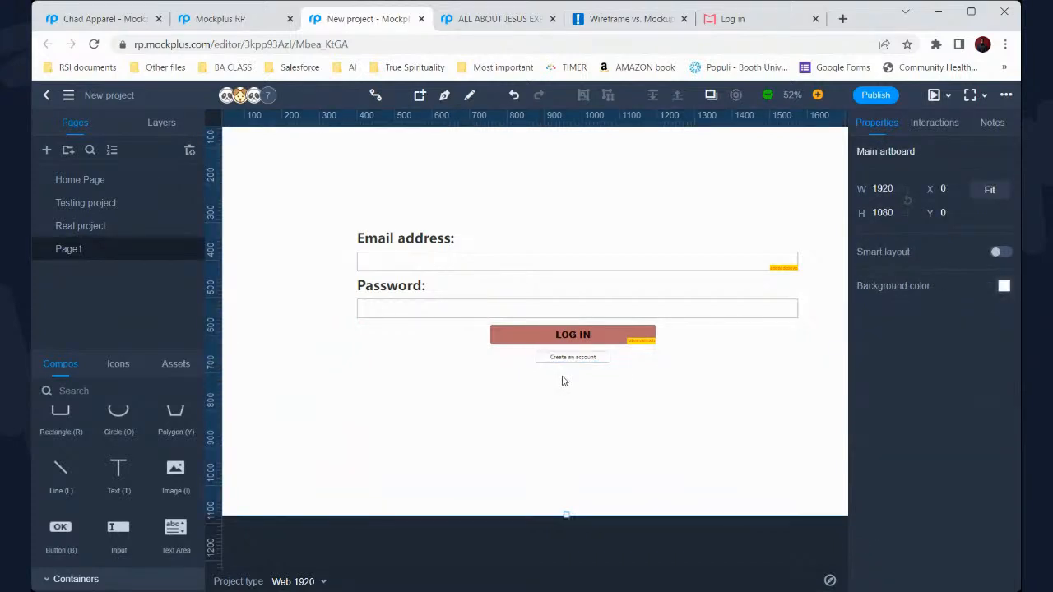
Try a few dark red fill shades on the Create an account button
click(587, 359)
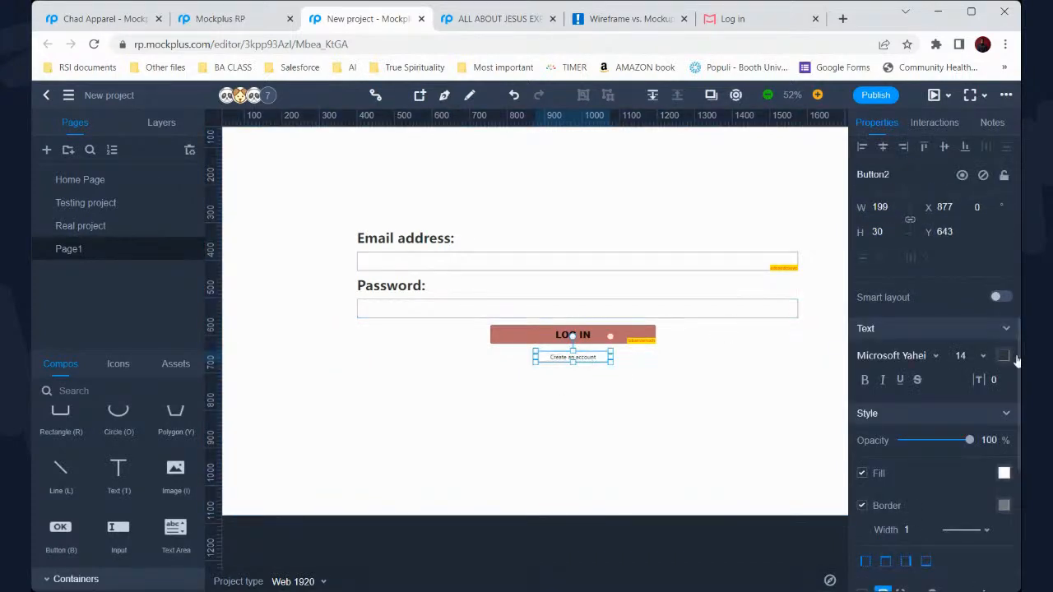
click(1003, 473)
click(903, 302)
click(893, 284)
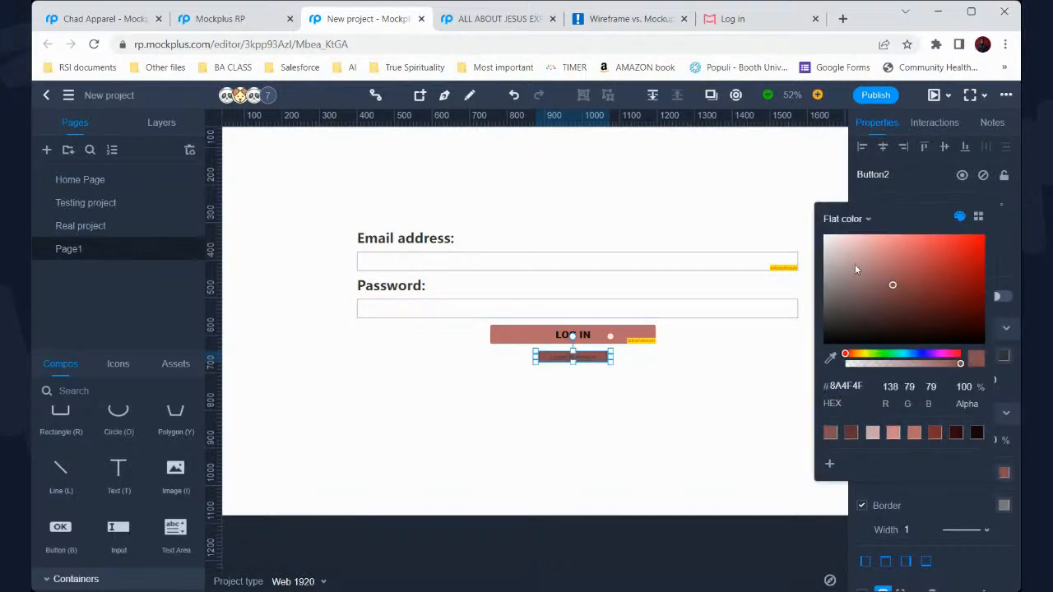
drag(868, 270, 850, 263)
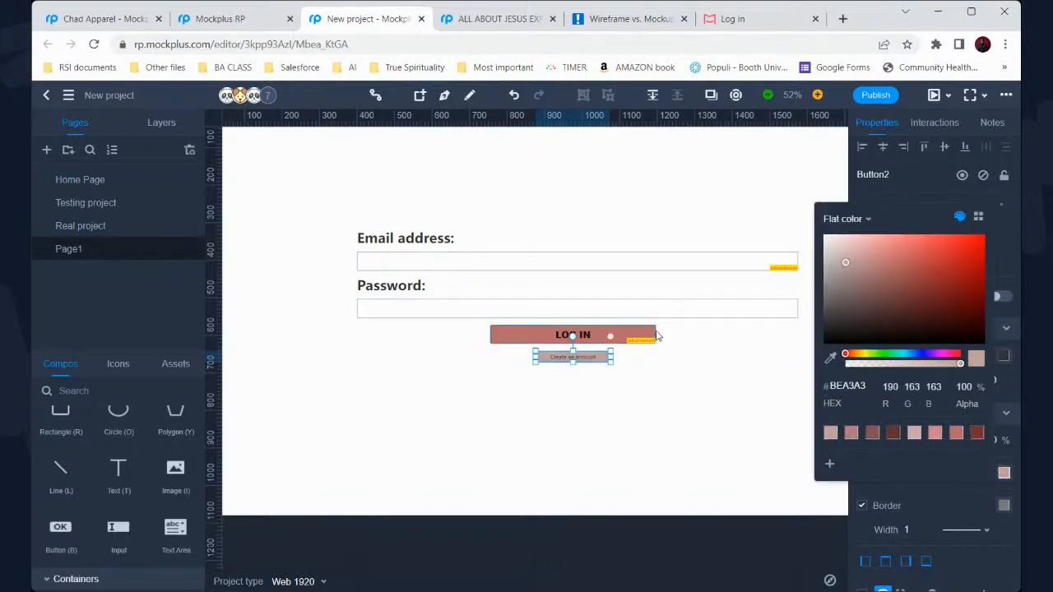
key(Escape)
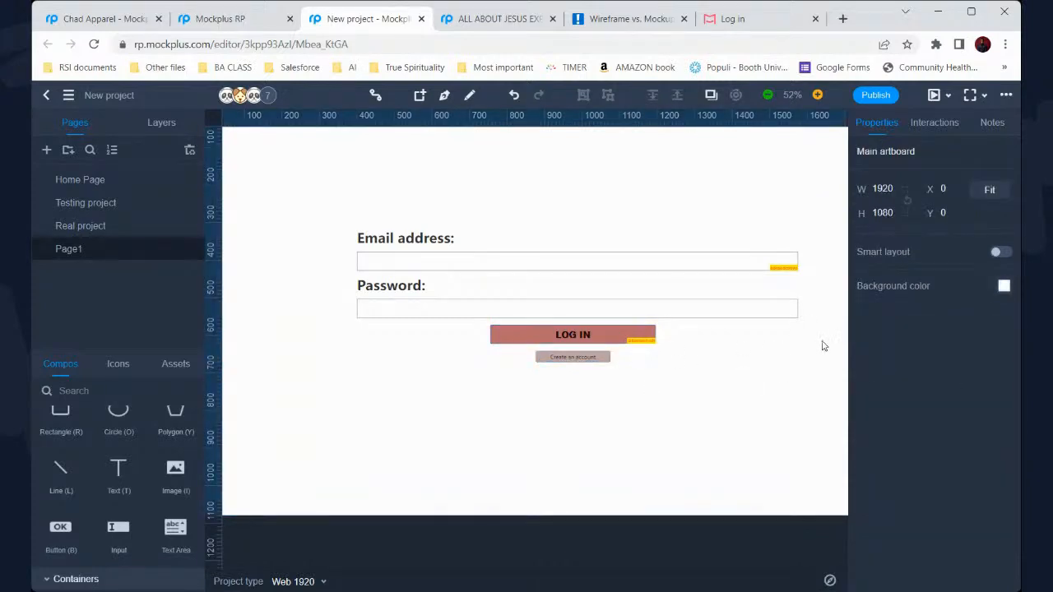
Set the Create an account button's fill to #AE6868, matching LOG IN's red
click(594, 360)
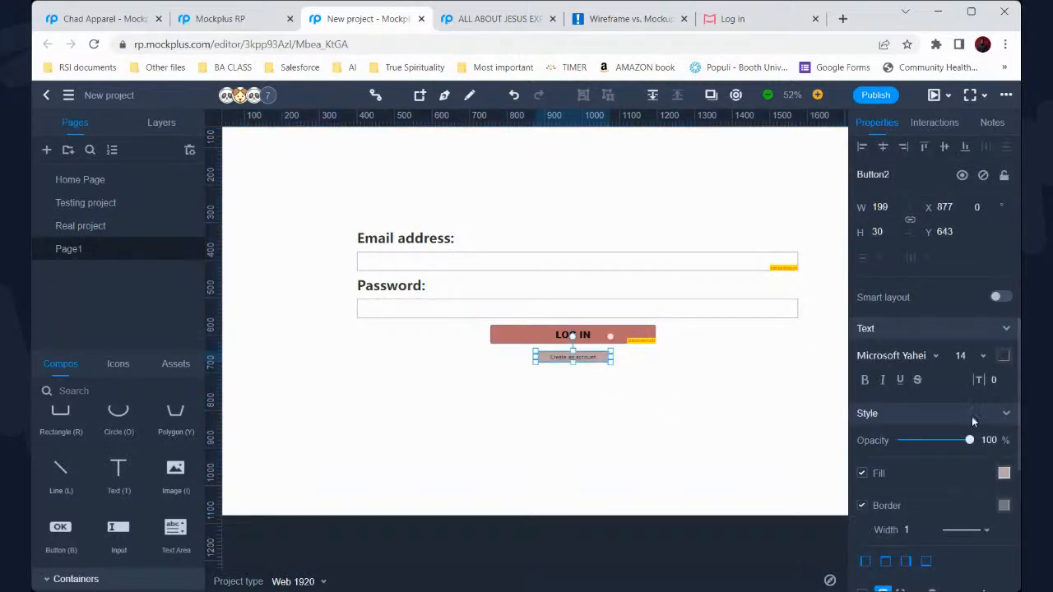
click(1003, 473)
drag(859, 328, 892, 276)
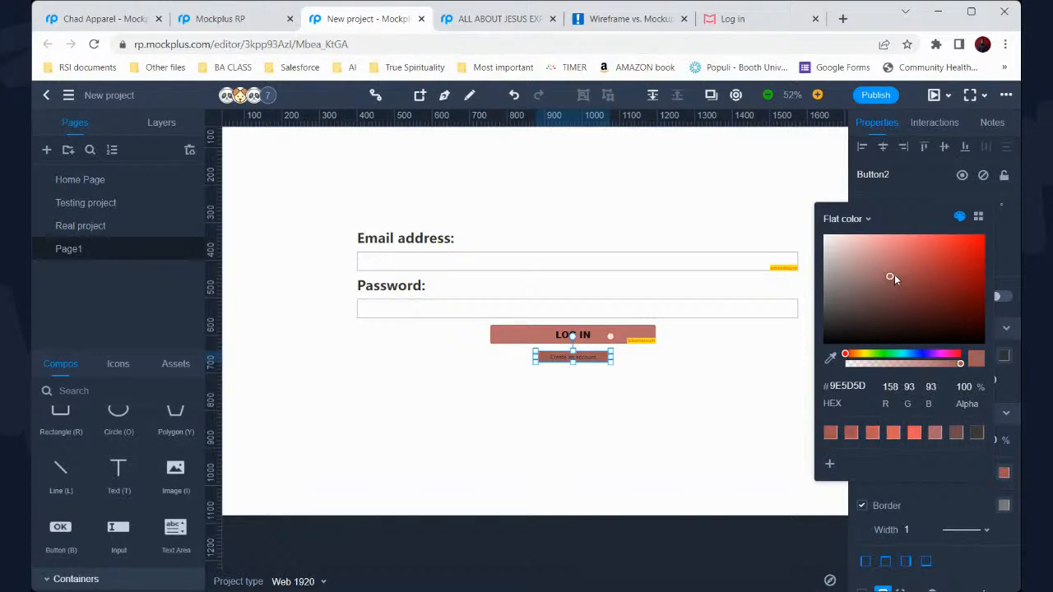
click(918, 432)
click(920, 433)
click(938, 440)
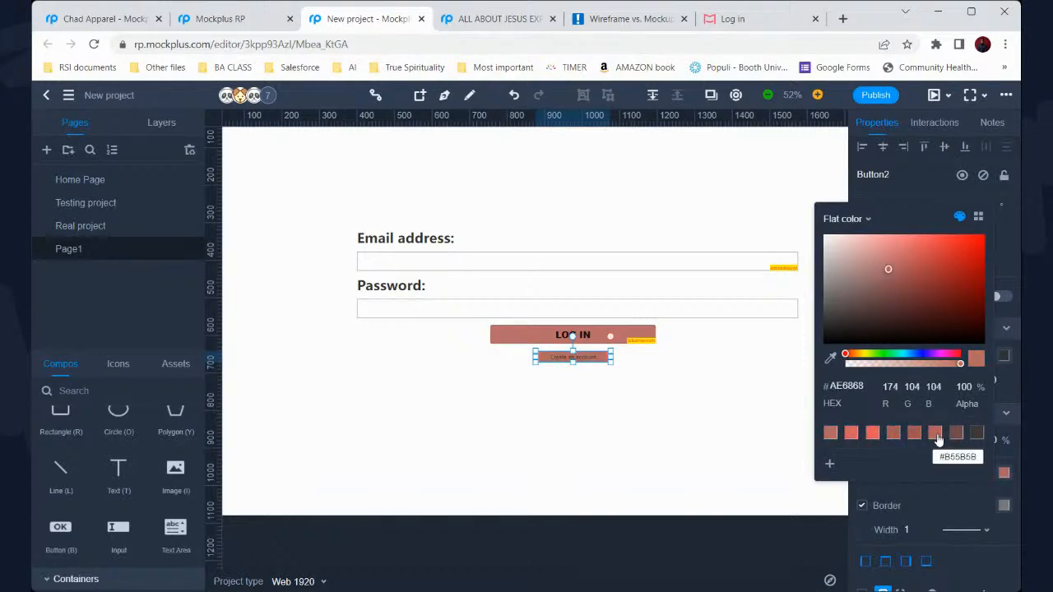
click(724, 371)
scroll(724, 370, down, 2)
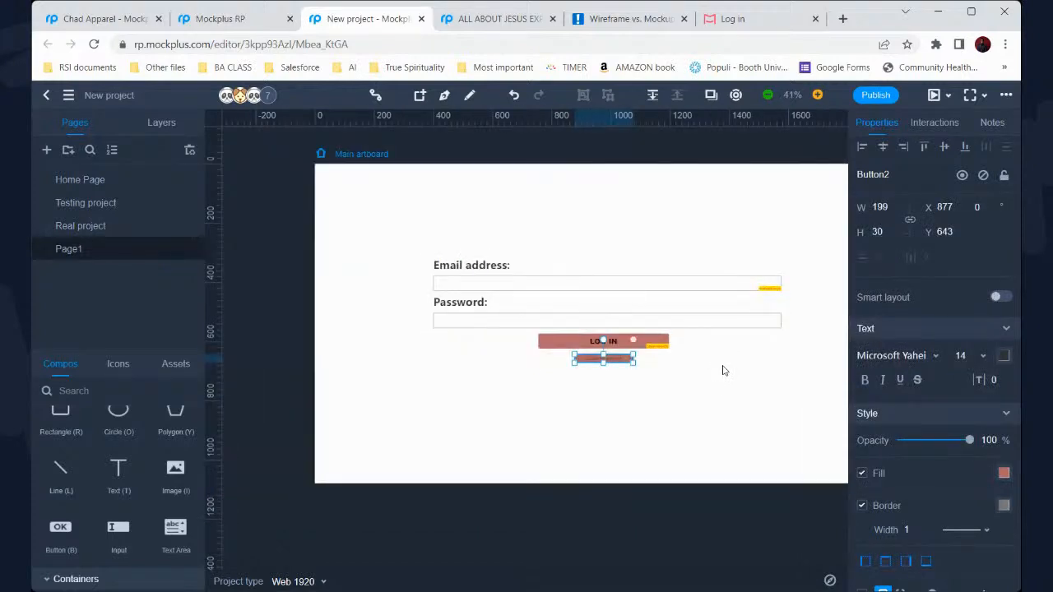
scroll(693, 371, down, 2)
scroll(694, 371, up, 2)
scroll(694, 373, right, 1)
scroll(693, 374, right, 1)
scroll(696, 371, up, 2)
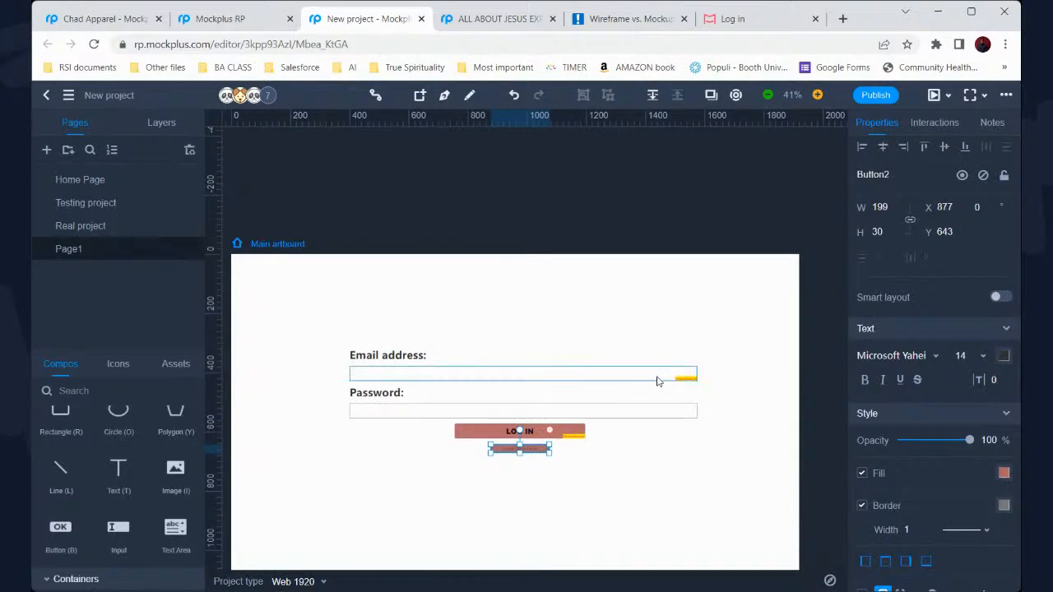
scroll(696, 372, down, 2)
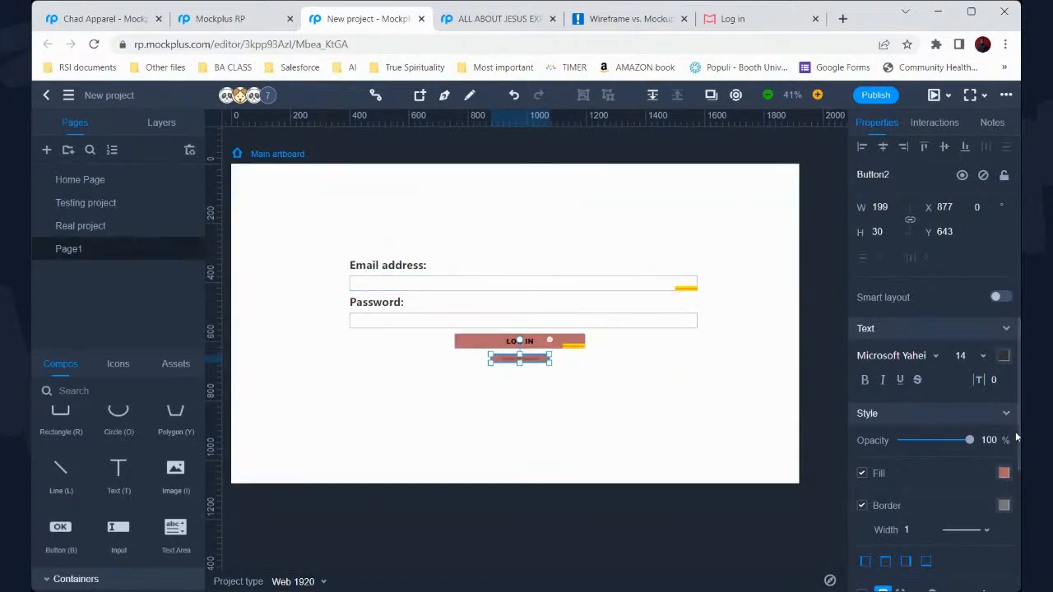
Make the Create an account label bold at font size 18
click(865, 379)
click(982, 355)
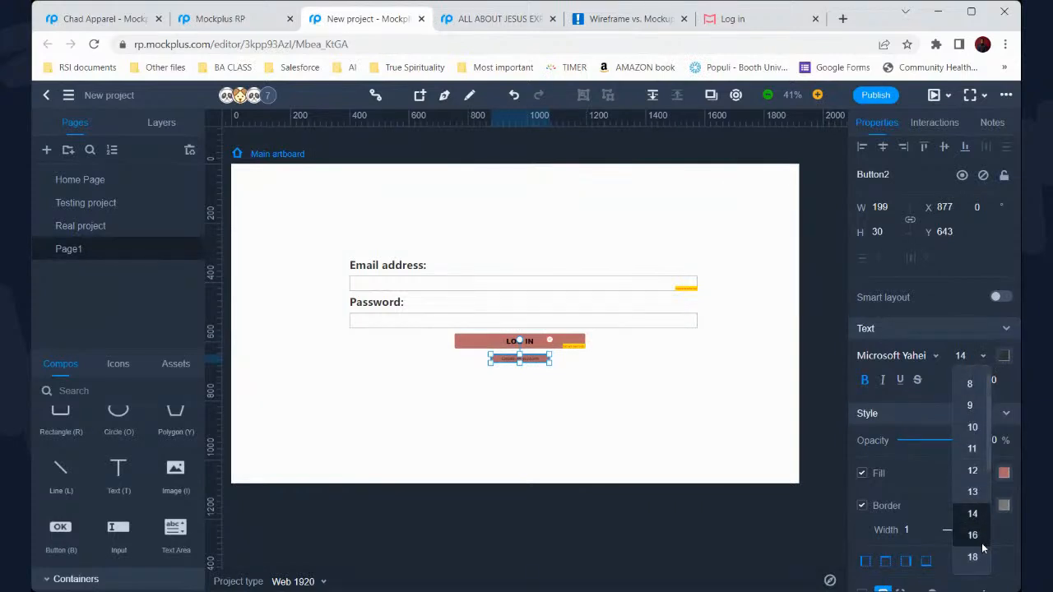
click(982, 559)
click(676, 426)
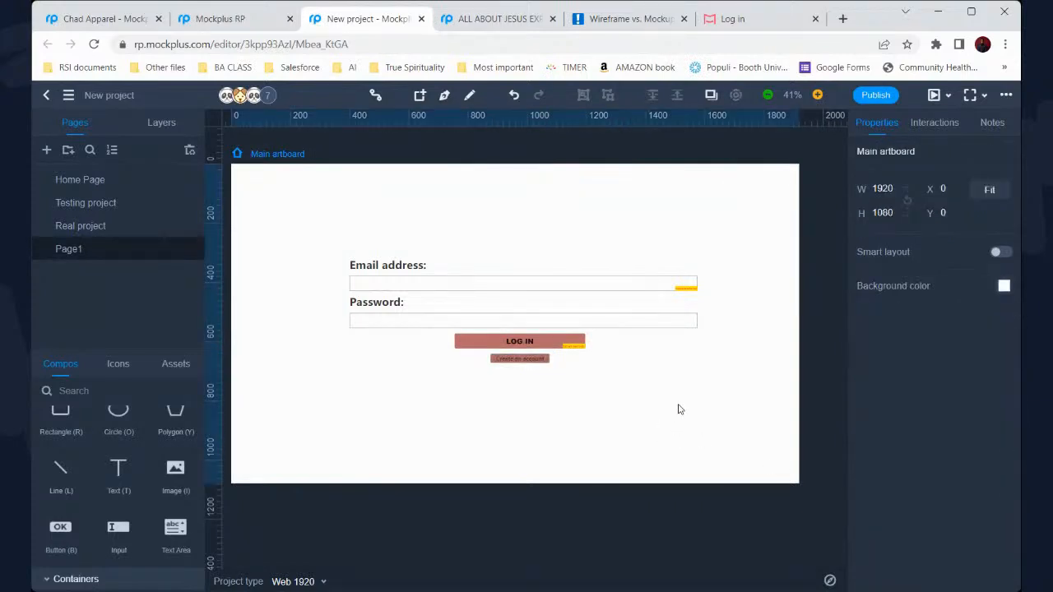
scroll(613, 432, up, 2)
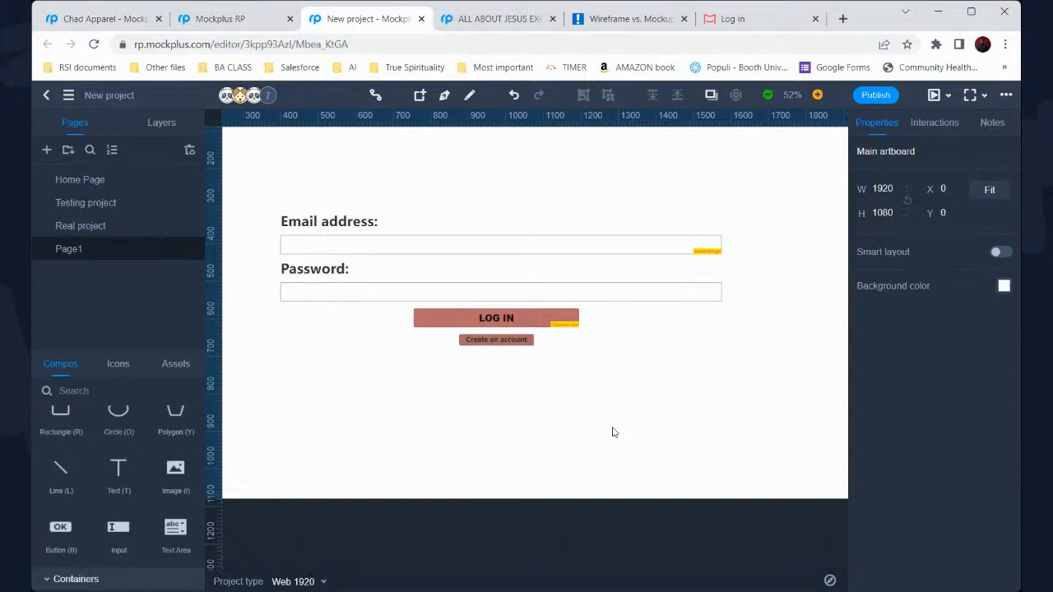
scroll(612, 432, up, 1)
scroll(613, 432, up, 2)
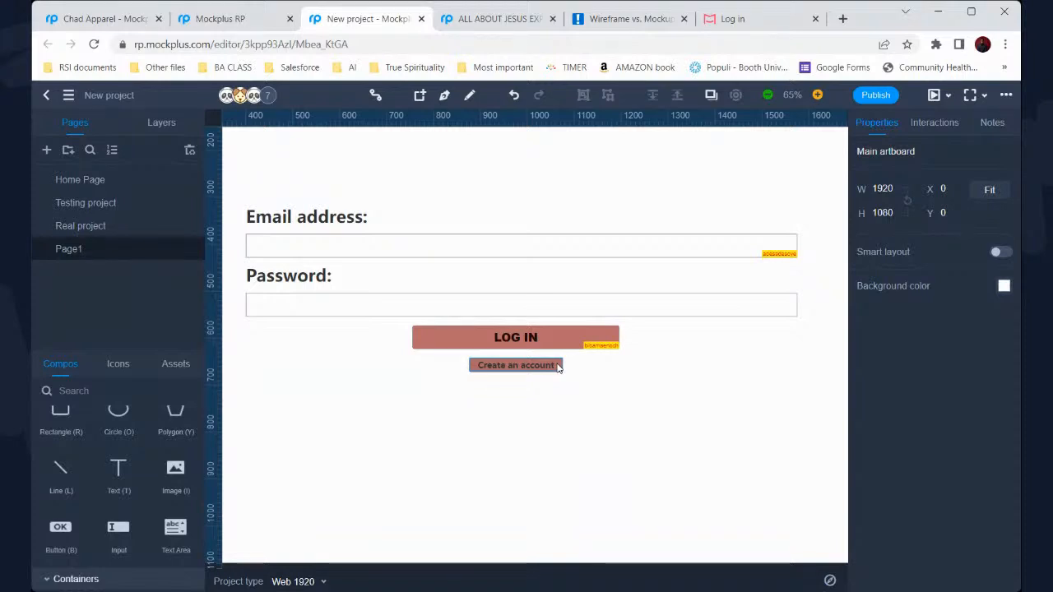
scroll(557, 367, down, 2)
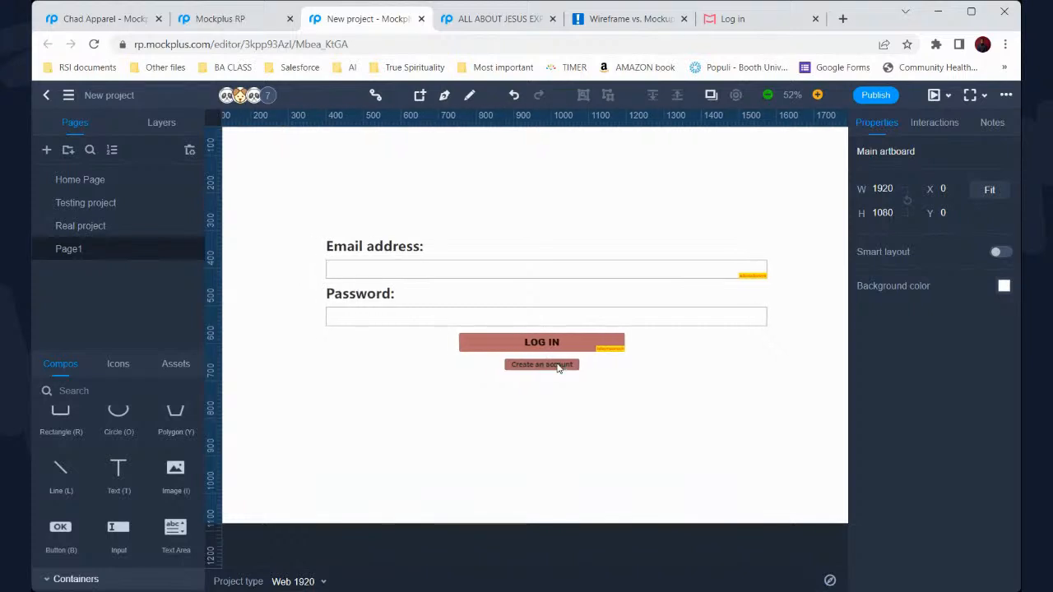
scroll(558, 367, down, 8)
scroll(552, 369, up, 7)
scroll(552, 369, down, 5)
scroll(552, 368, up, 6)
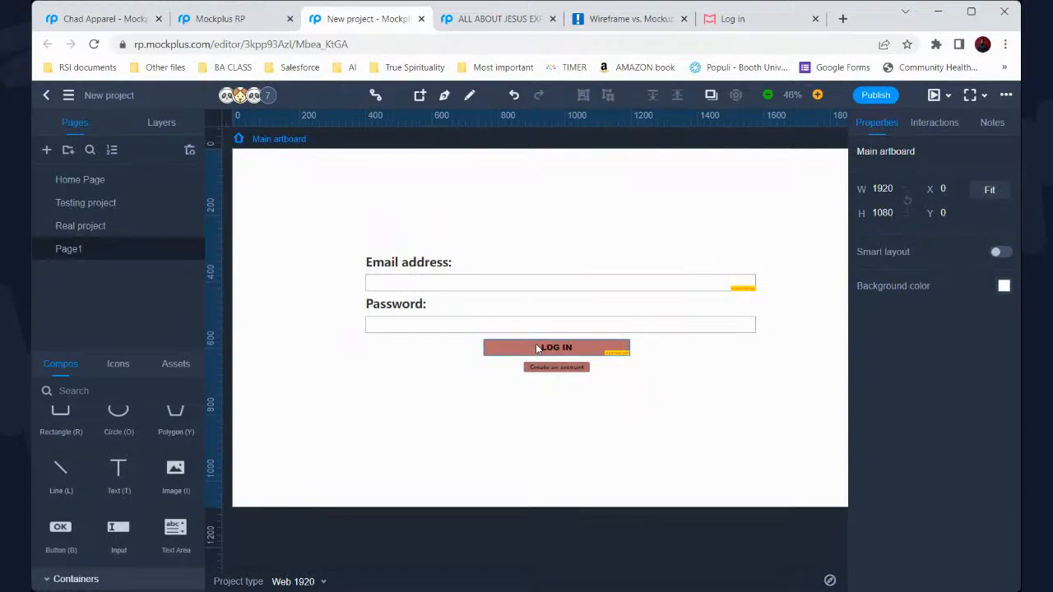
click(484, 288)
Replace the Password field's sample text with a string of random placeholder characters
click(484, 288)
double_click(397, 327)
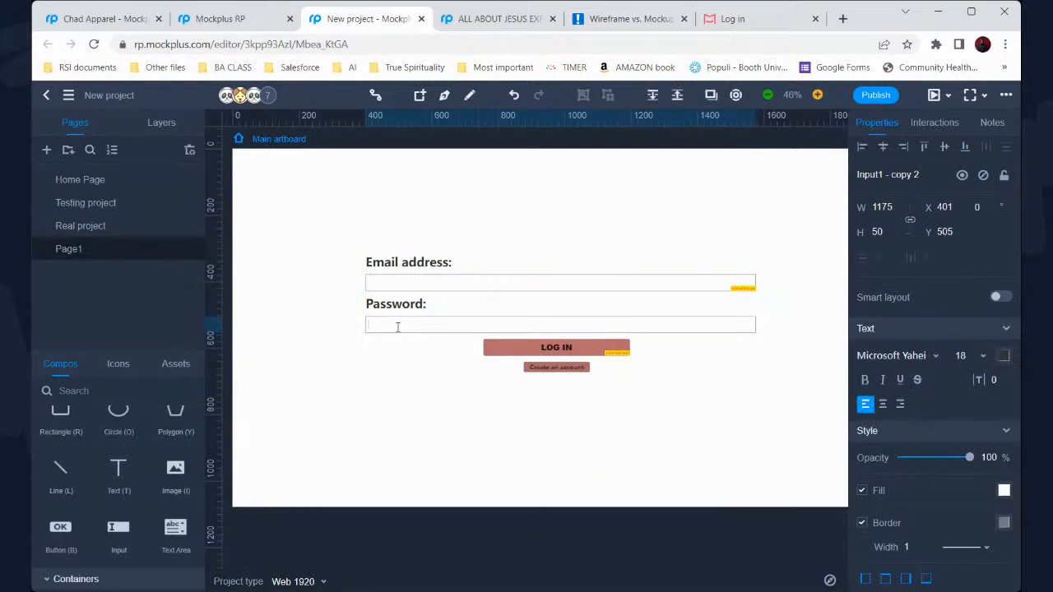
text(fbgiufbpfpabf)
Add a 'Forgot password?' text element and move it under the password field
drag(122, 491, 399, 372)
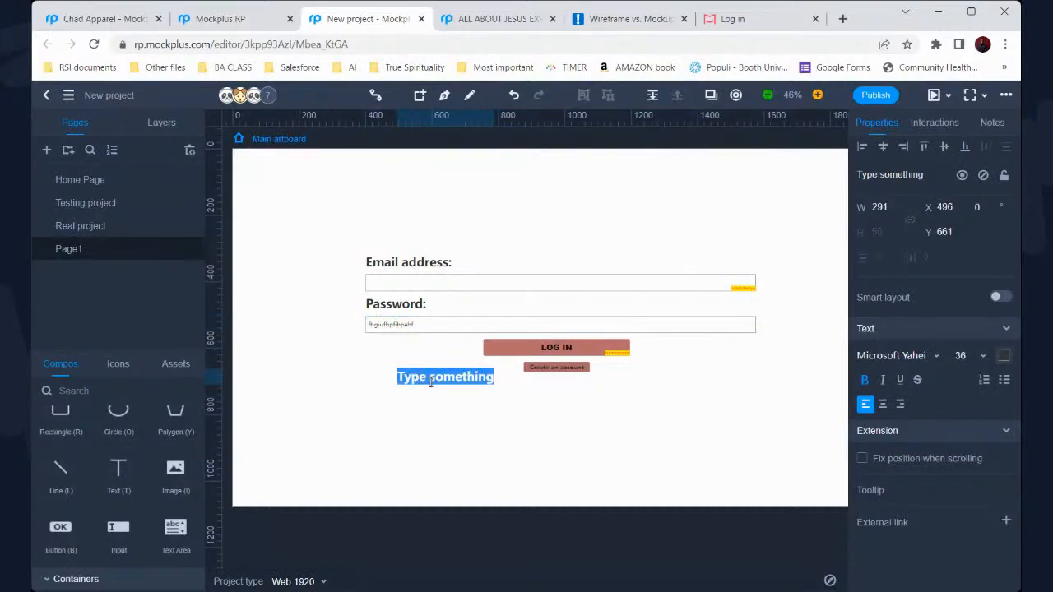
text(Forghot)
key(BackSpace)
key(BackSpace)
key(BackSpace)
text(ot password?)
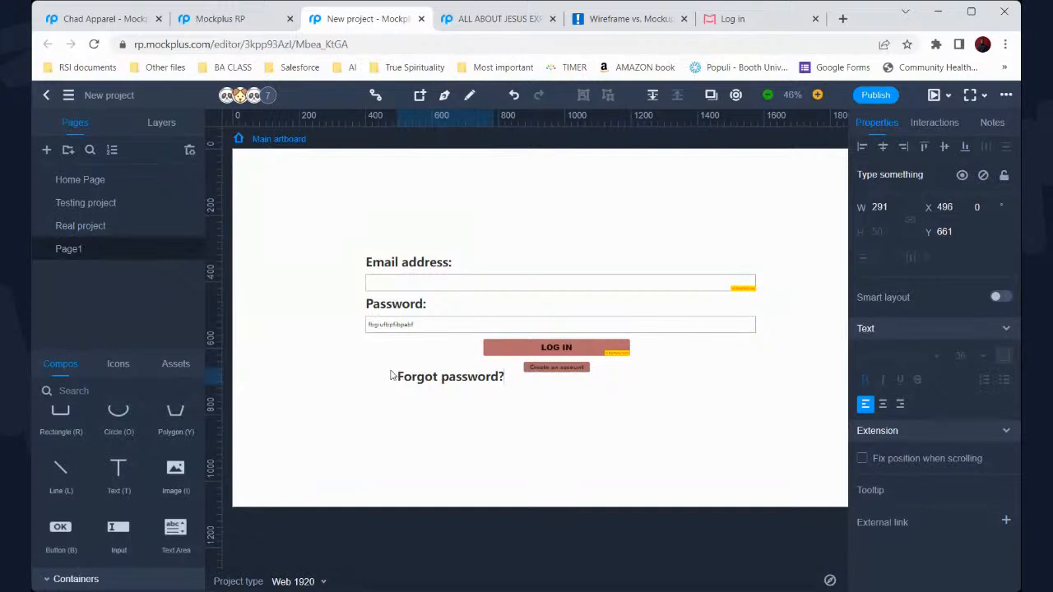
drag(437, 385, 372, 350)
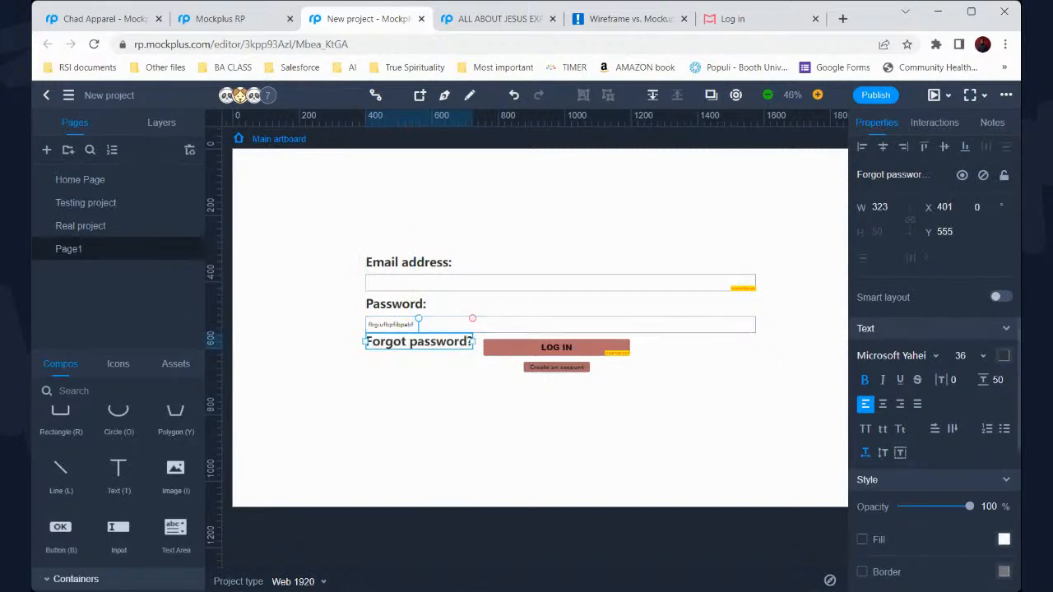
Try font sizes 20, 16 and 18 for the Forgot password? link
click(983, 356)
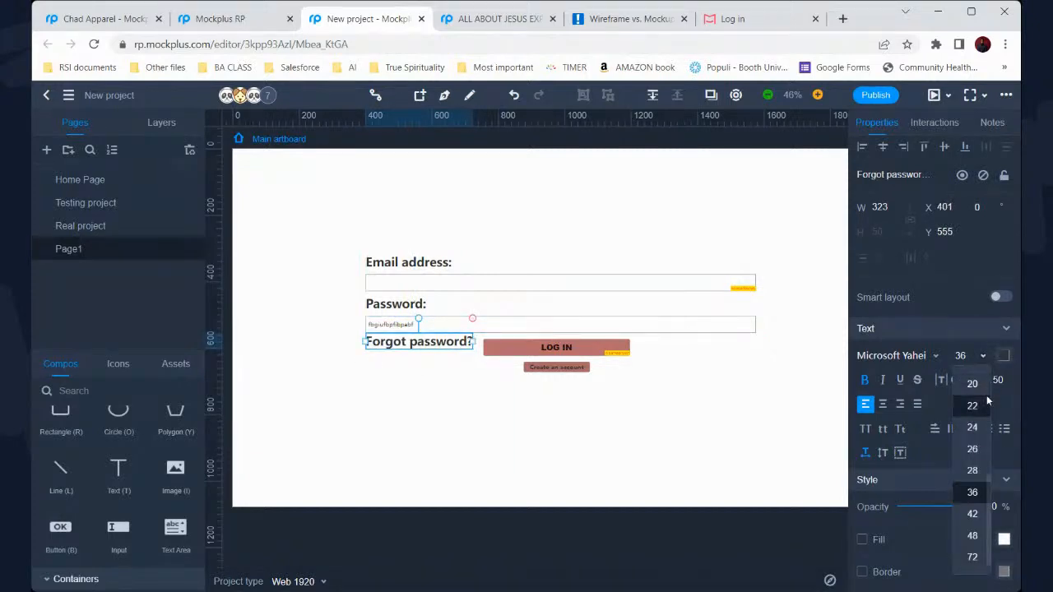
click(982, 391)
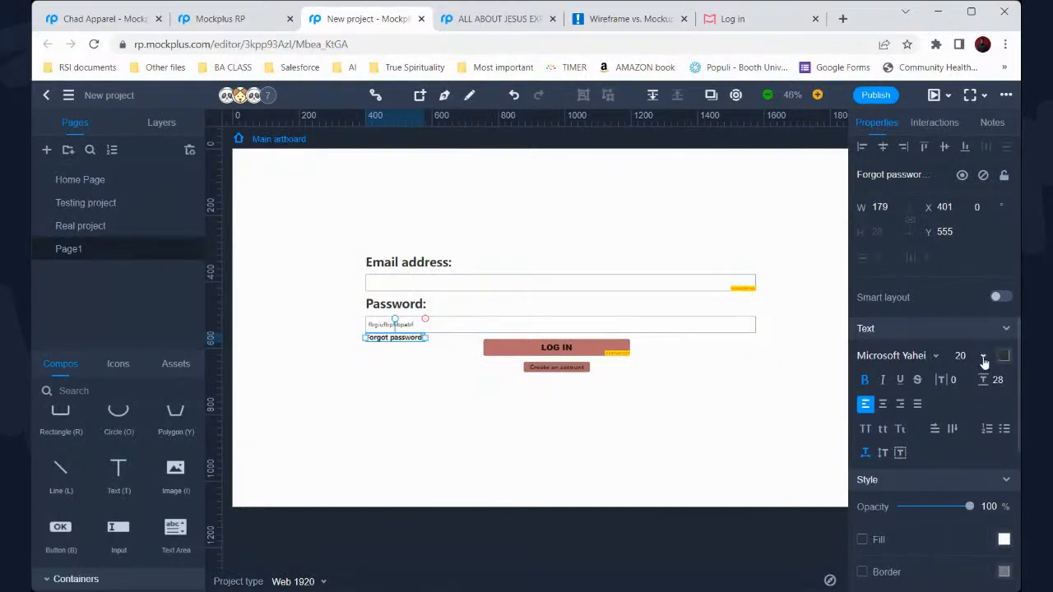
click(983, 356)
scroll(983, 395, up, 2)
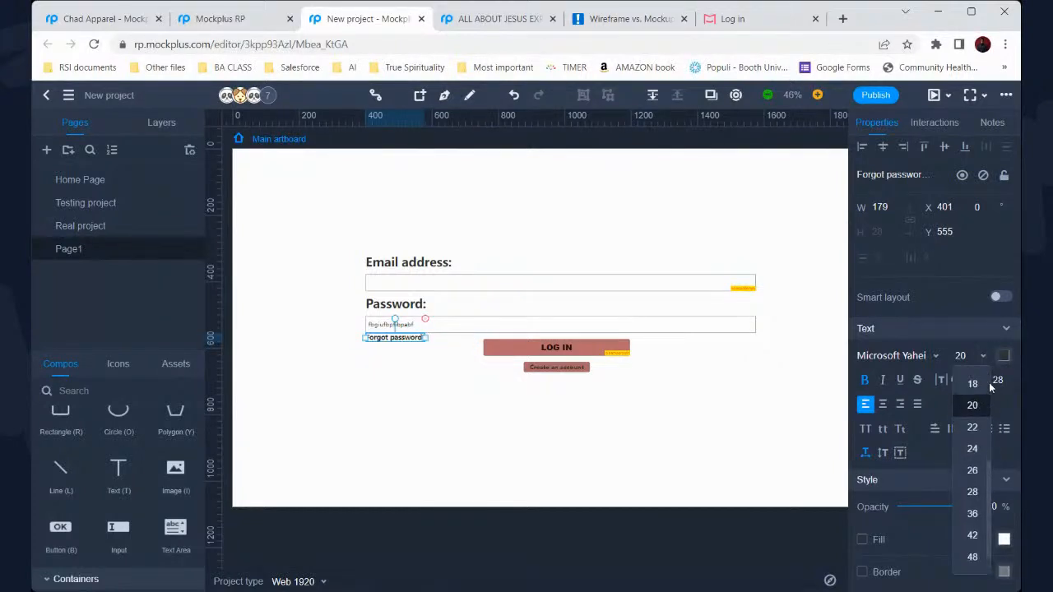
click(981, 390)
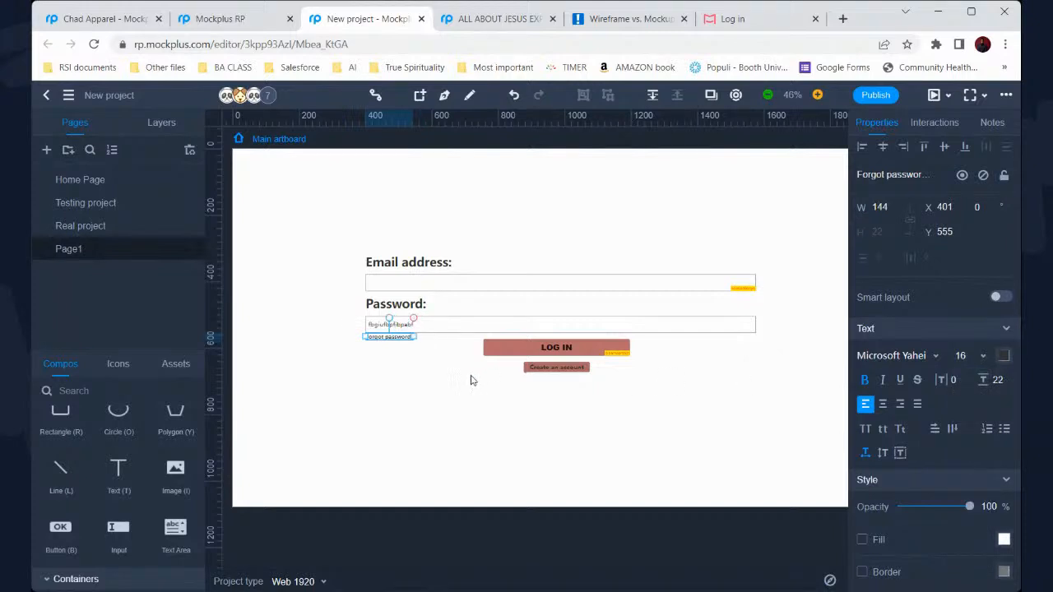
click(984, 357)
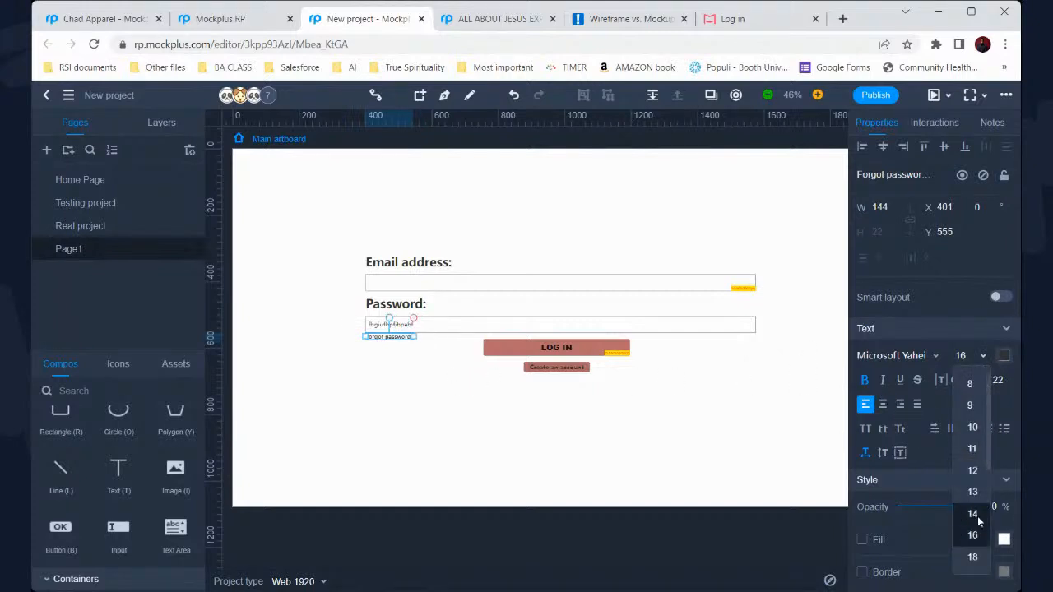
click(978, 556)
click(532, 415)
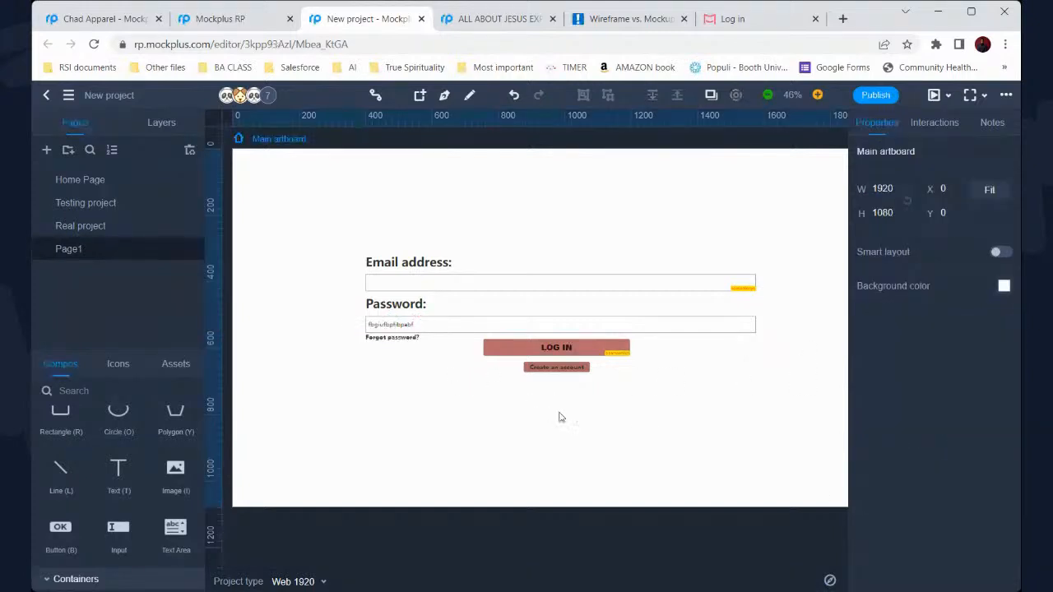
Clear the password field's sample text and set the link's font size to 20
double_click(461, 328)
key(BackSpace)
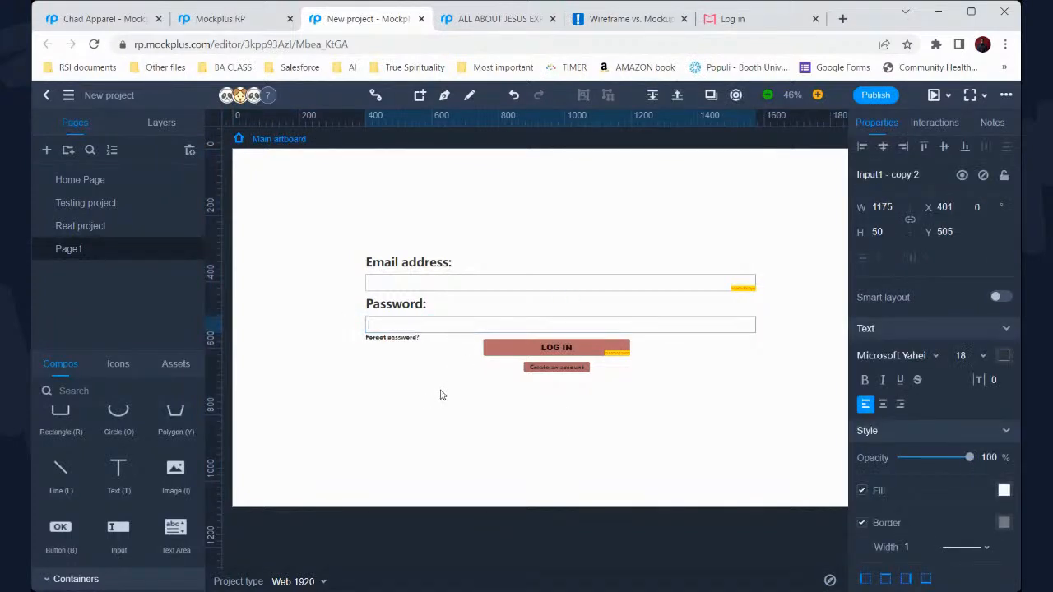
click(417, 338)
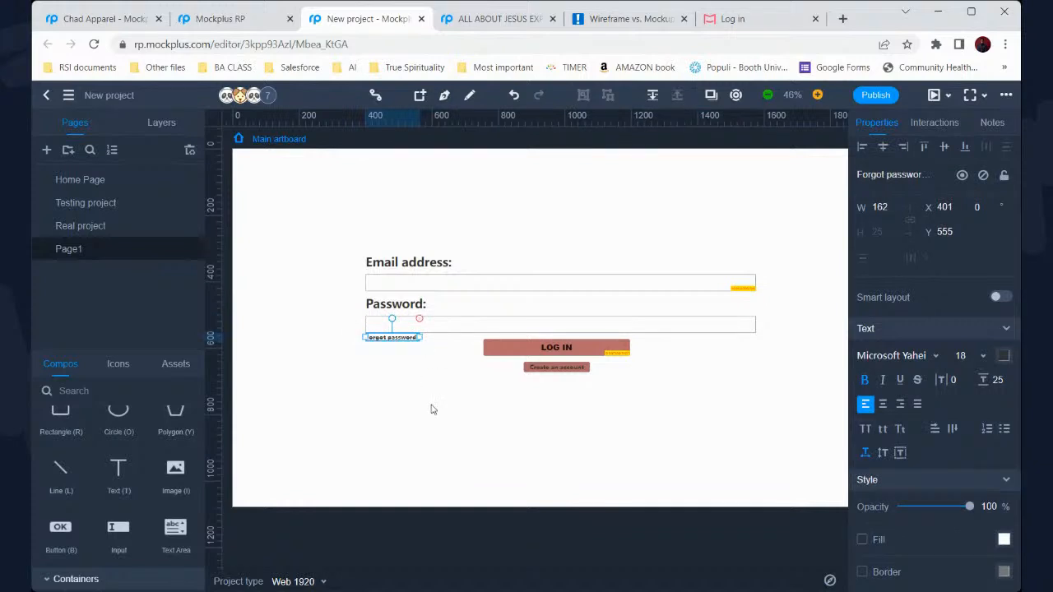
click(979, 357)
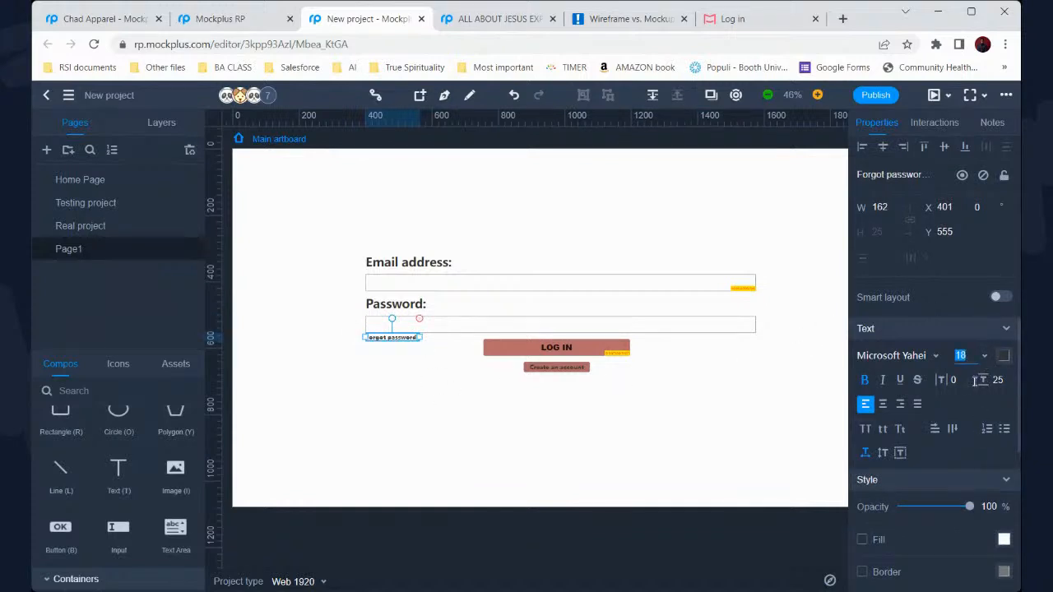
text(20)
key(Return)
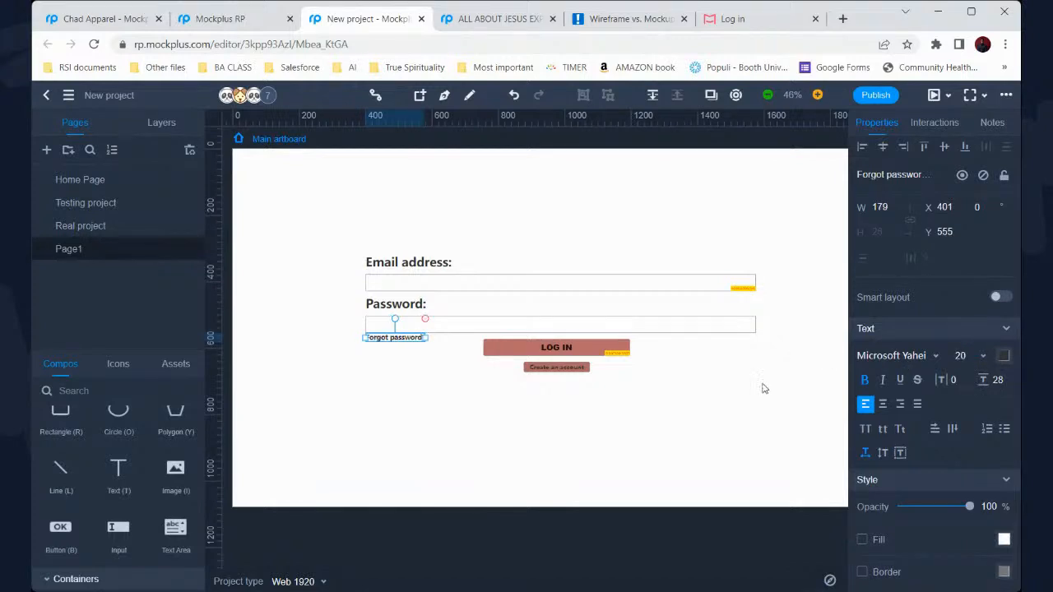
click(680, 382)
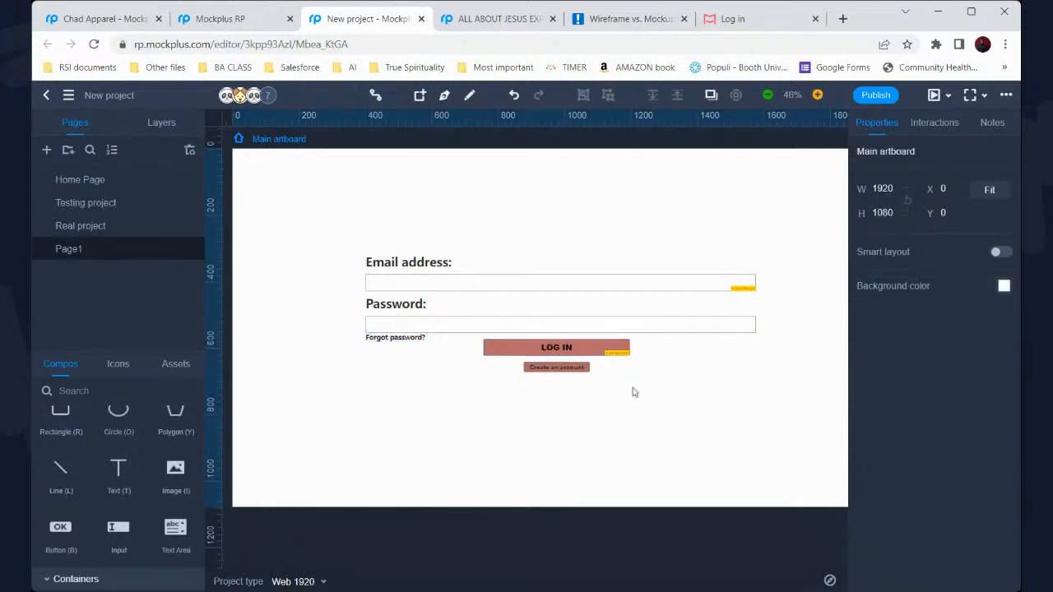
click(125, 201)
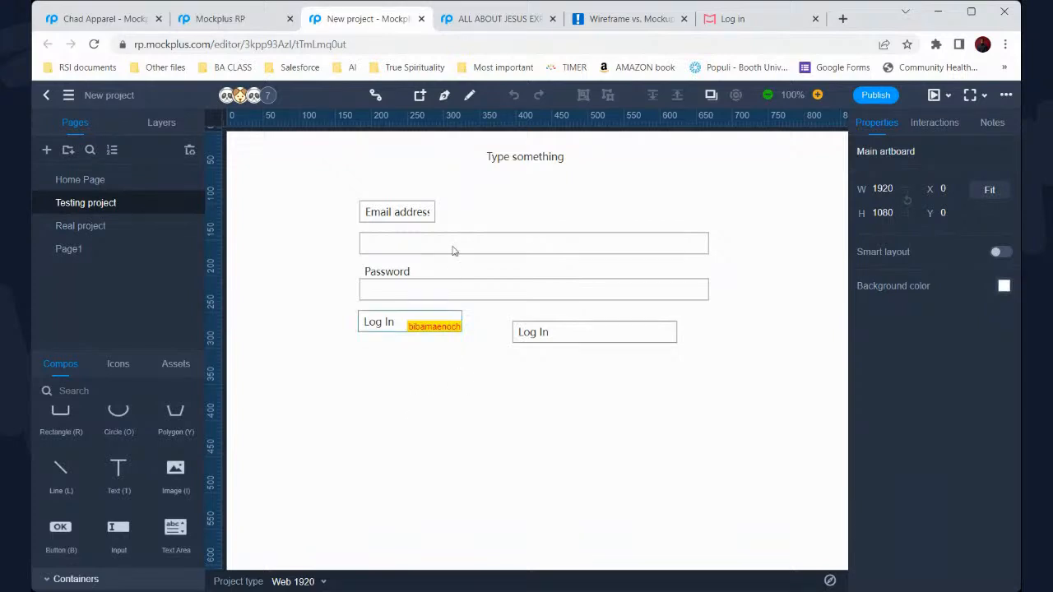
Widen the Email address box and retitle 'Type something' to 'CHAD APPAREL'
click(432, 211)
drag(439, 212, 472, 213)
double_click(509, 154)
text(CHAD)
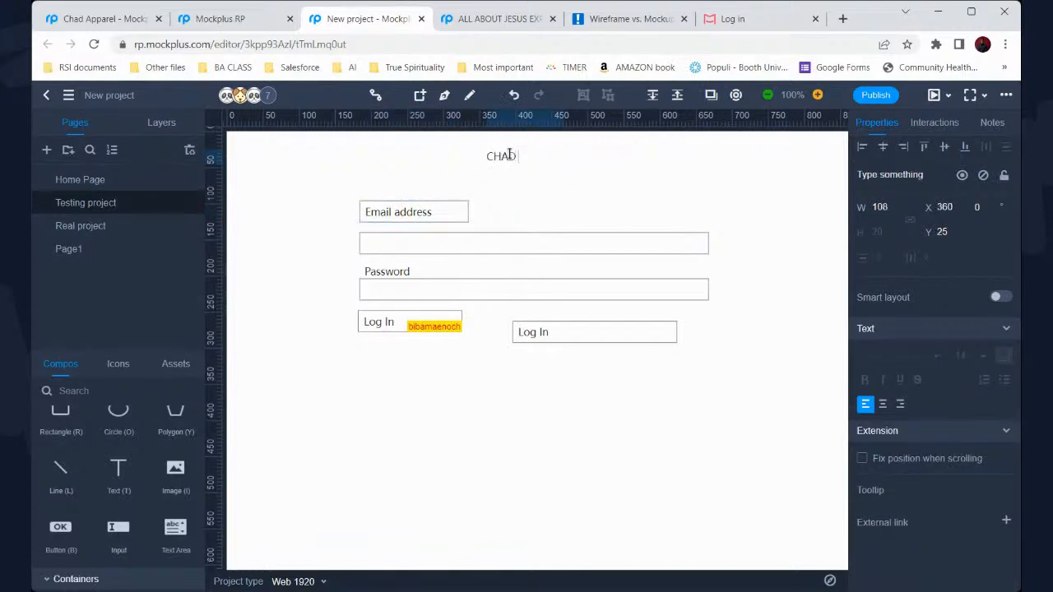
text( APPAREL)
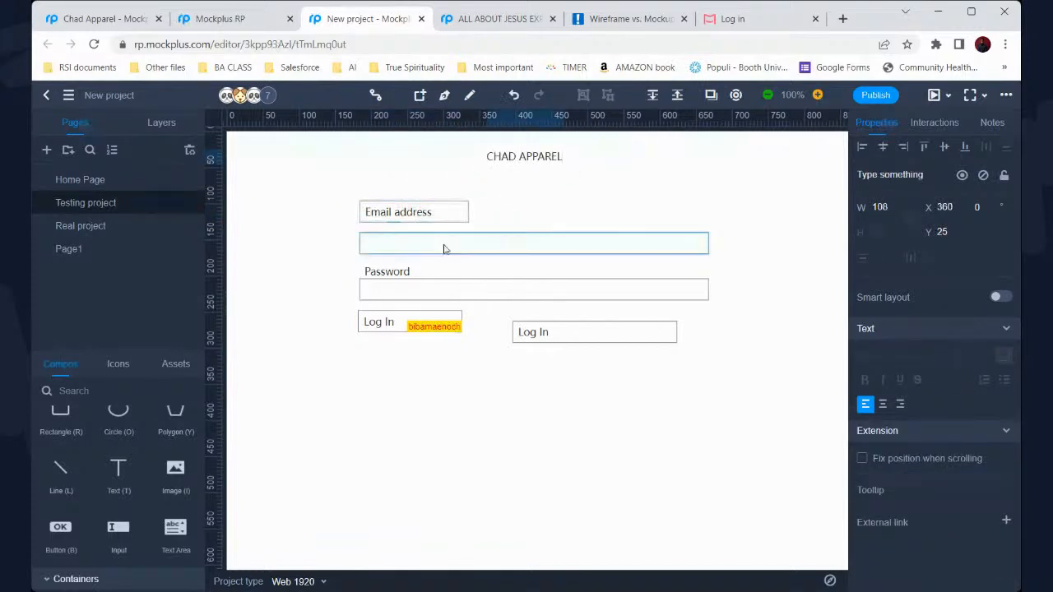
Move the second Log In box beside the first, to X 335, Y 248
click(412, 288)
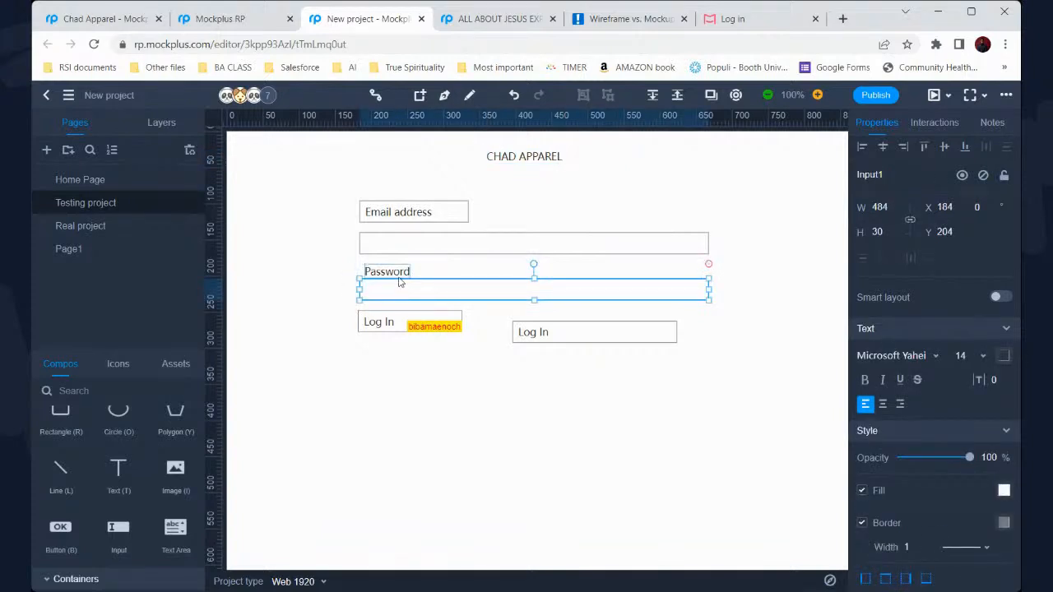
click(417, 324)
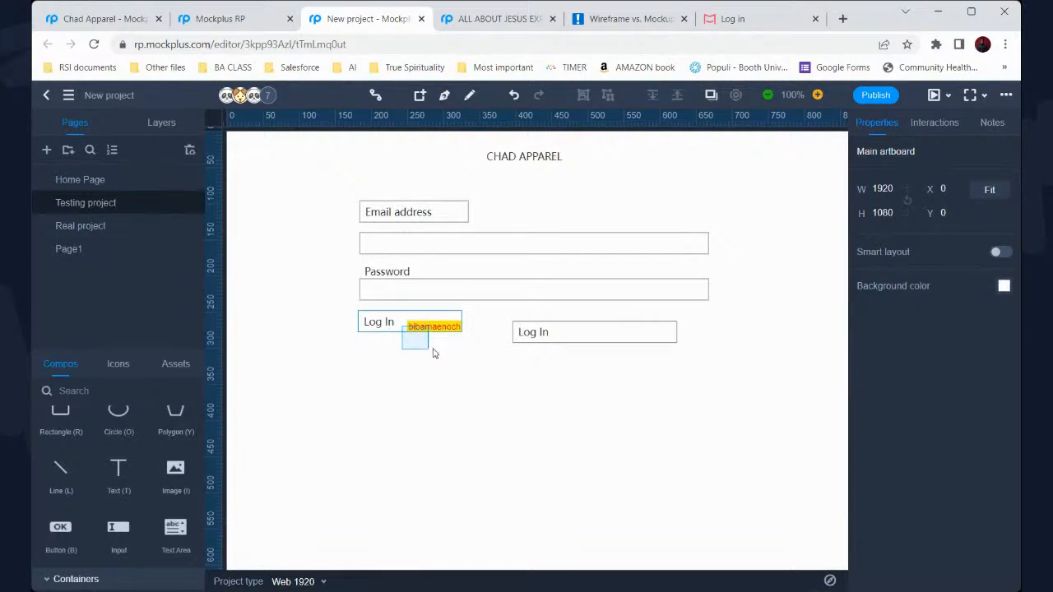
drag(557, 340, 514, 329)
click(407, 325)
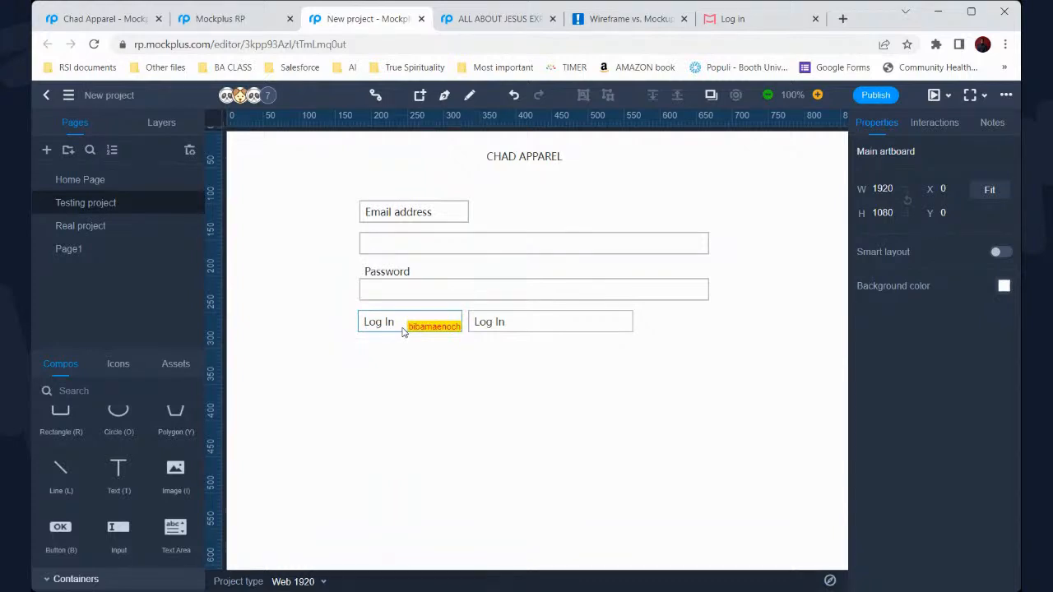
Extend the Password label left to the field edge and delete the Email address box
click(442, 215)
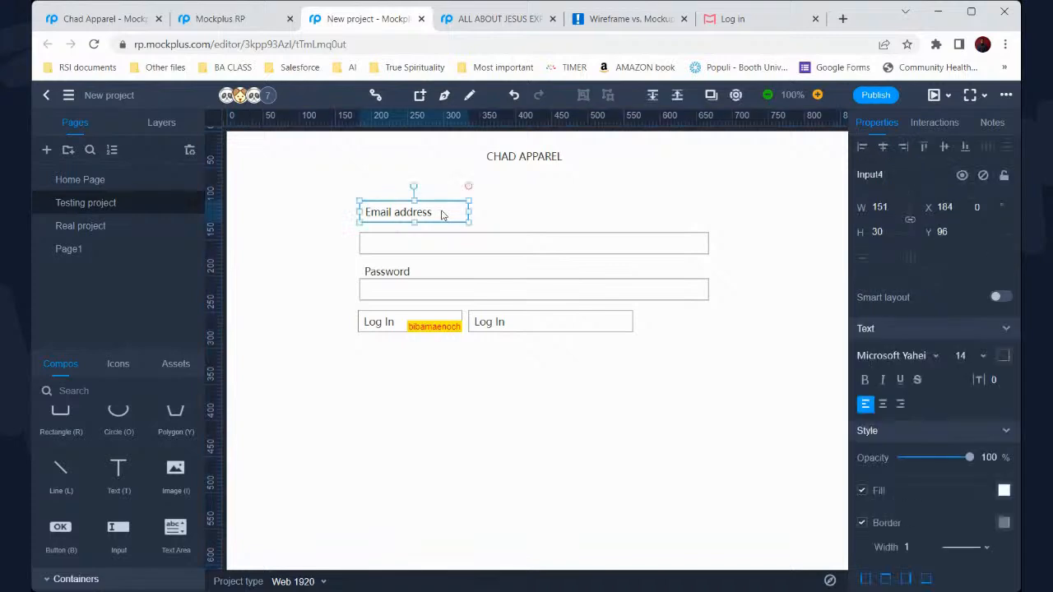
click(386, 274)
drag(364, 272, 359, 272)
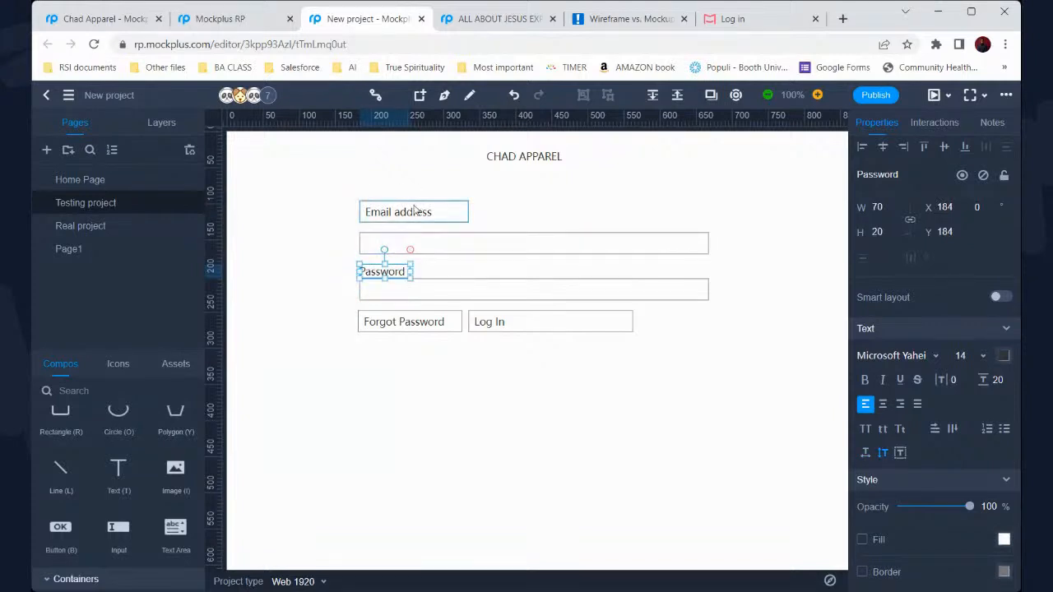
click(416, 211)
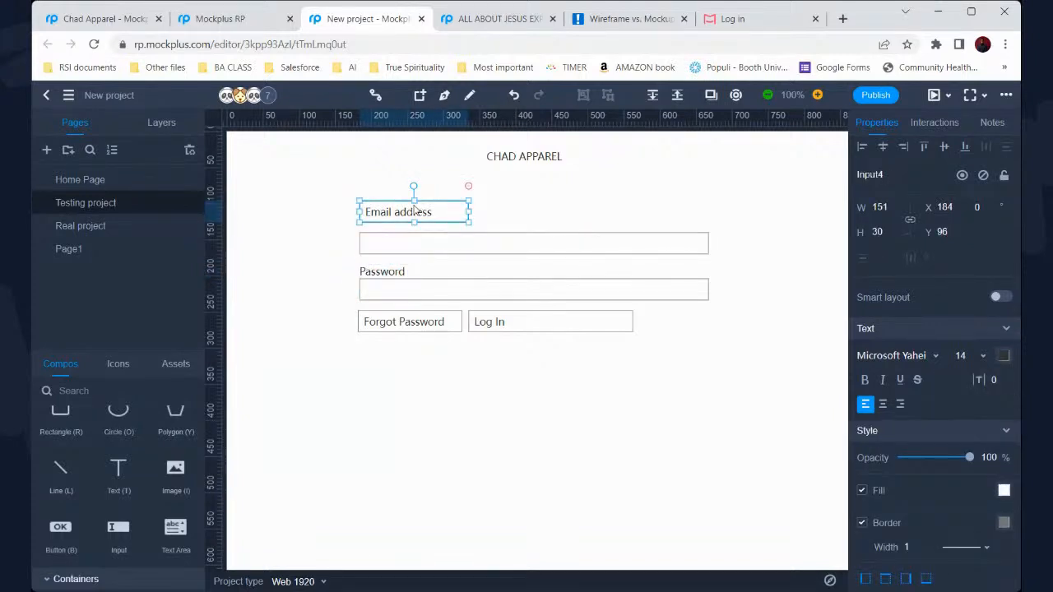
key(Delete)
Copy the Password label above the first field, rename it 'Email address:', and widen it
click(398, 275)
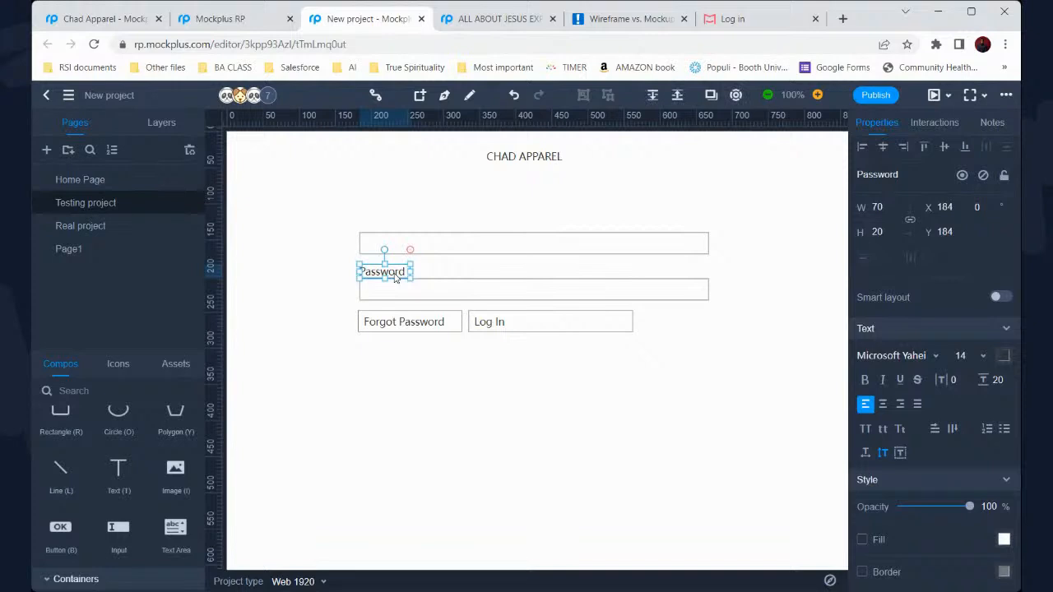
drag(399, 274, 402, 225)
double_click(395, 219)
text(Emai)
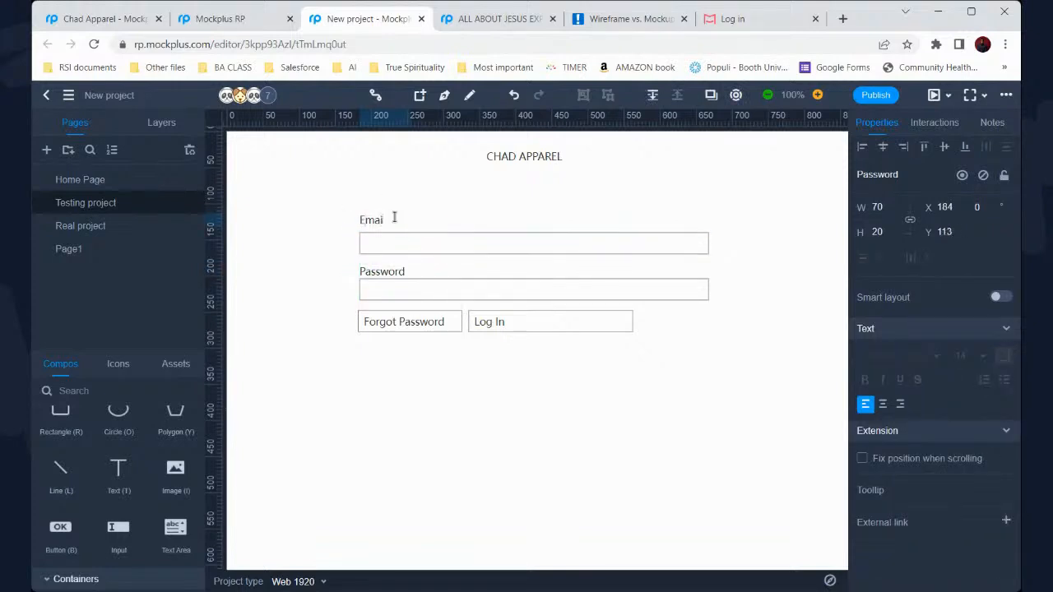
text(l address:)
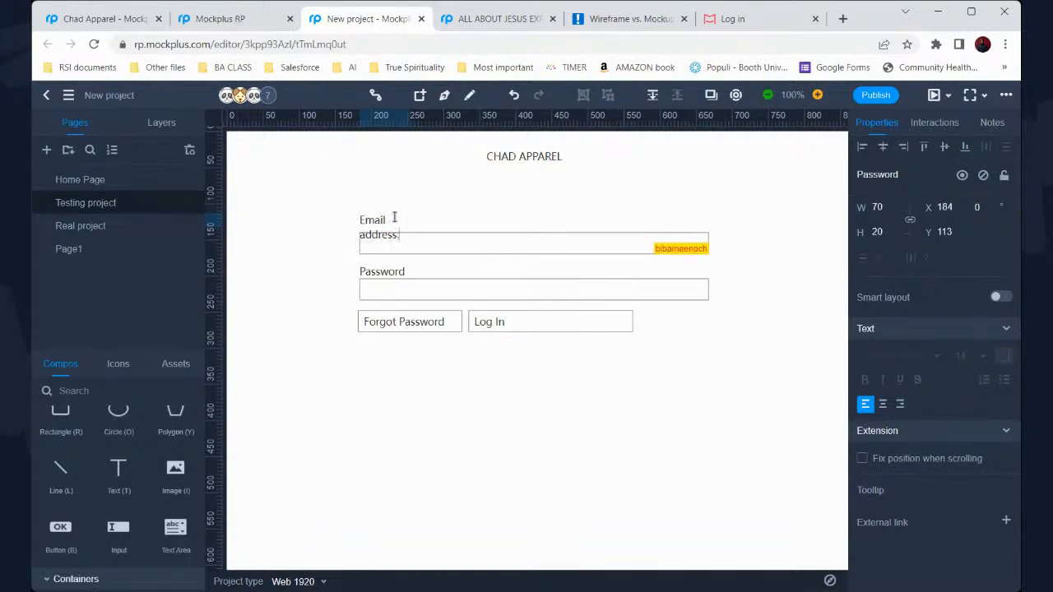
click(333, 215)
drag(416, 227, 436, 225)
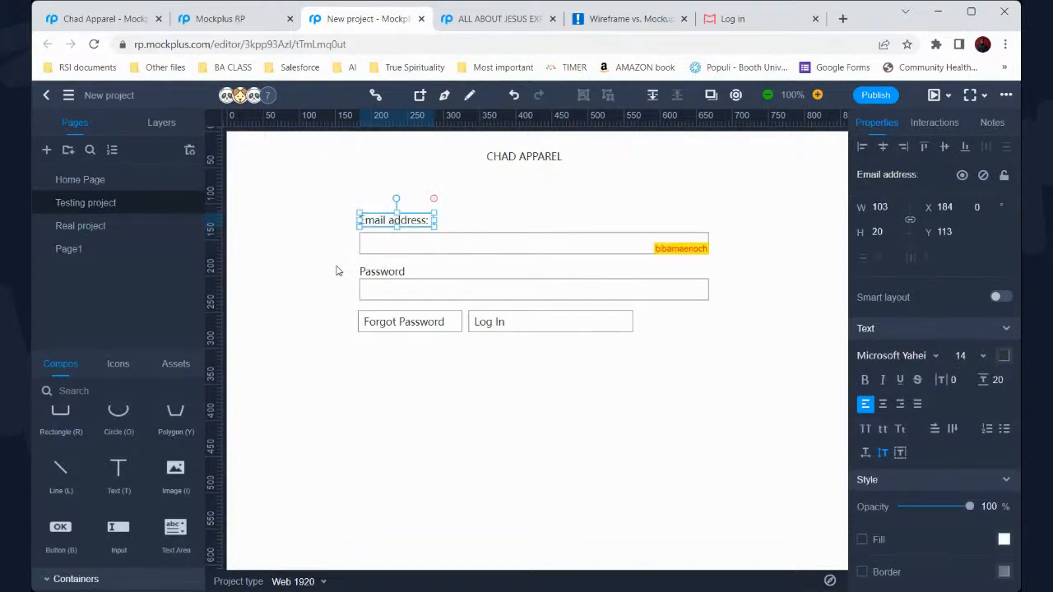
click(240, 340)
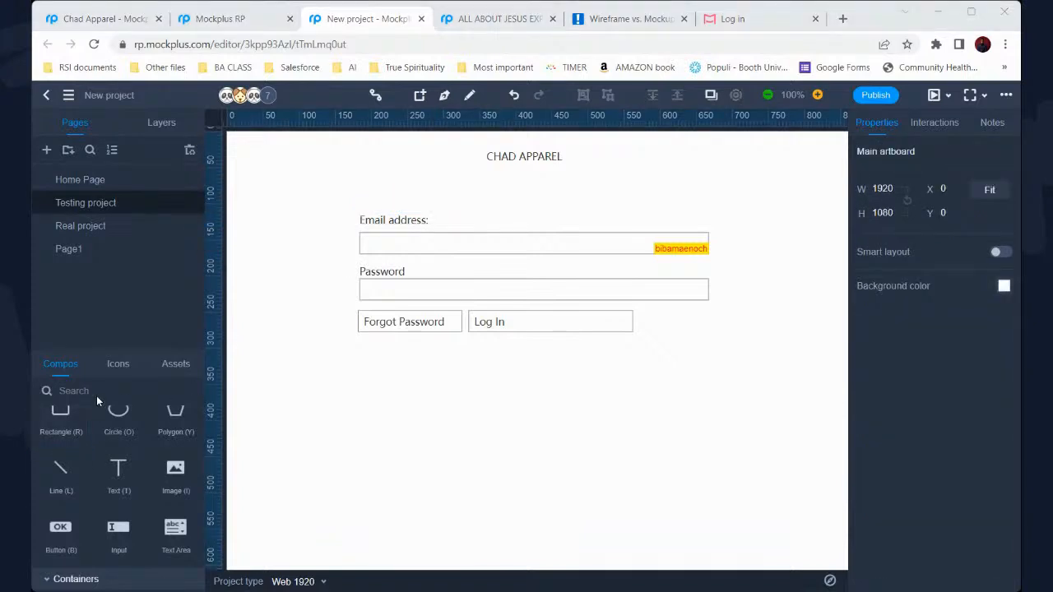
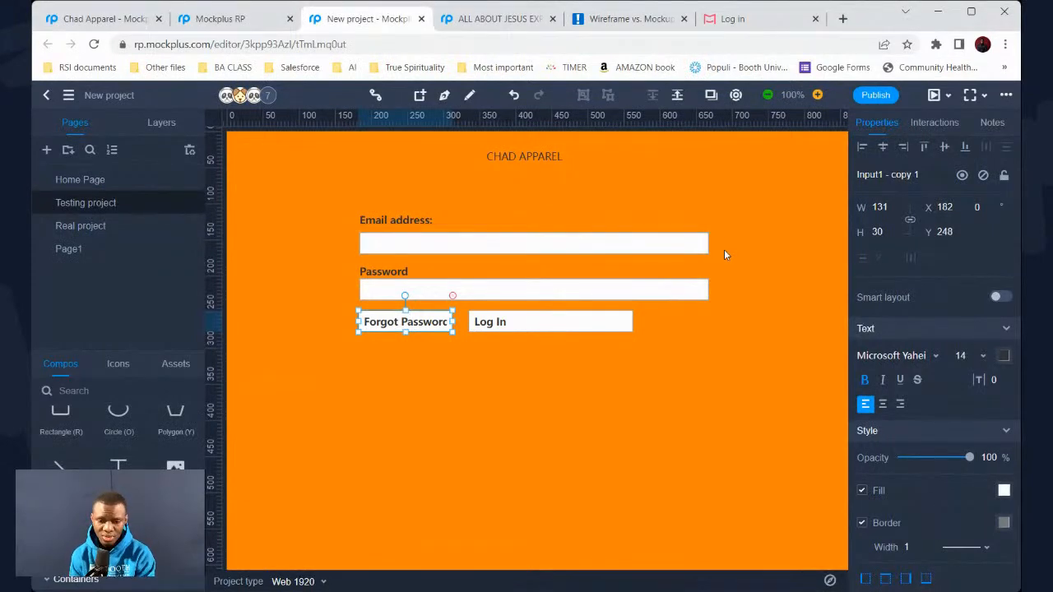
click(540, 325)
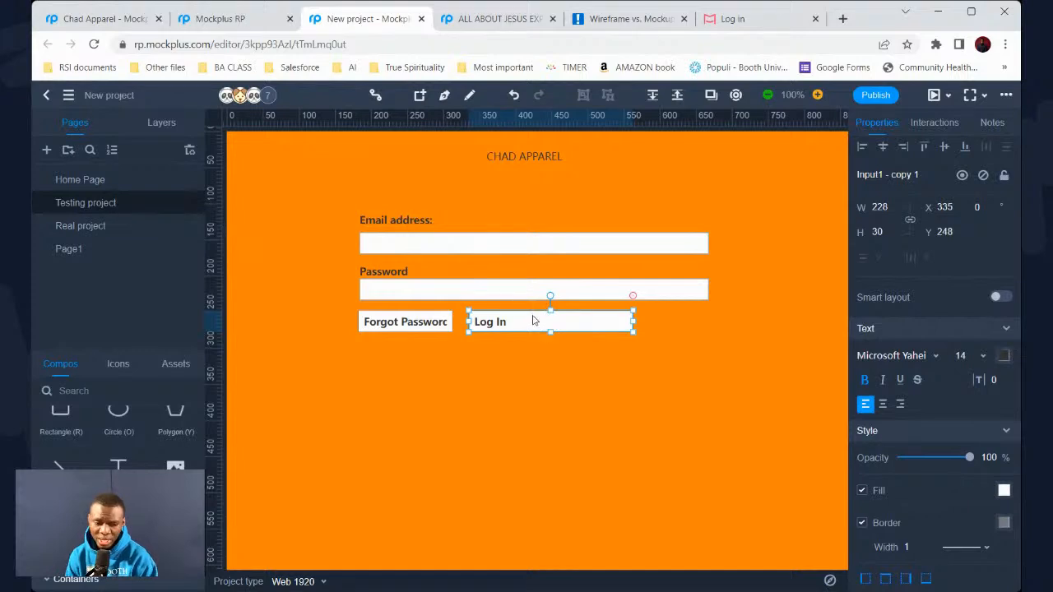
click(542, 369)
click(533, 327)
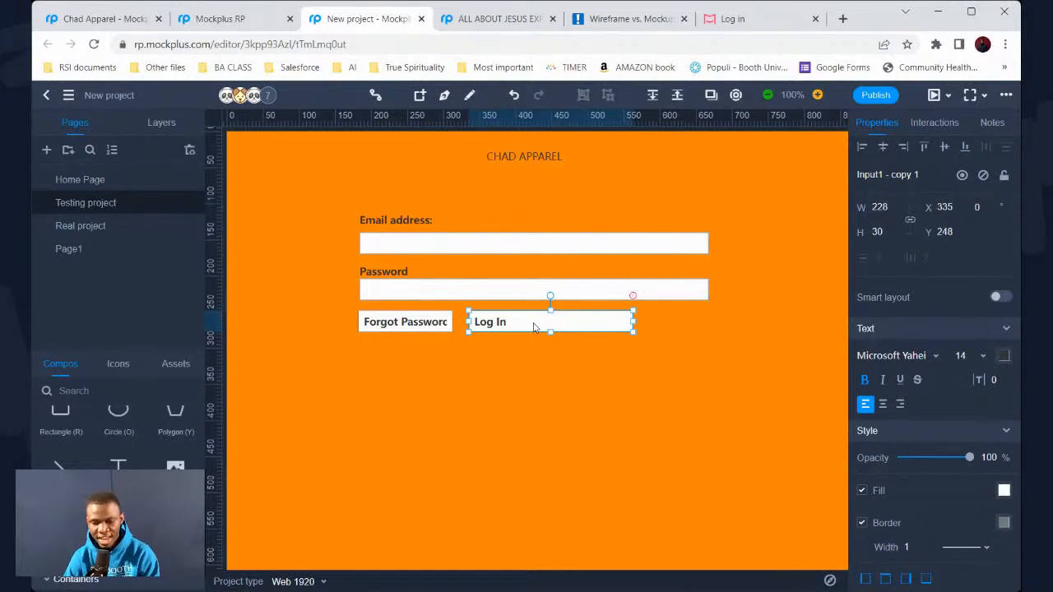
double_click(534, 328)
double_click(498, 291)
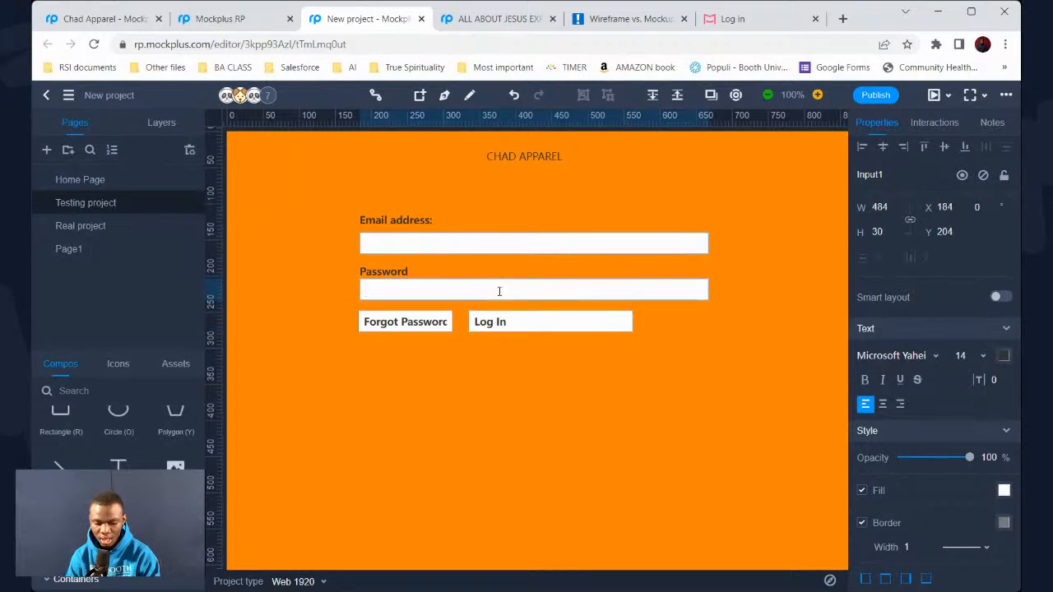
text(This ismy)
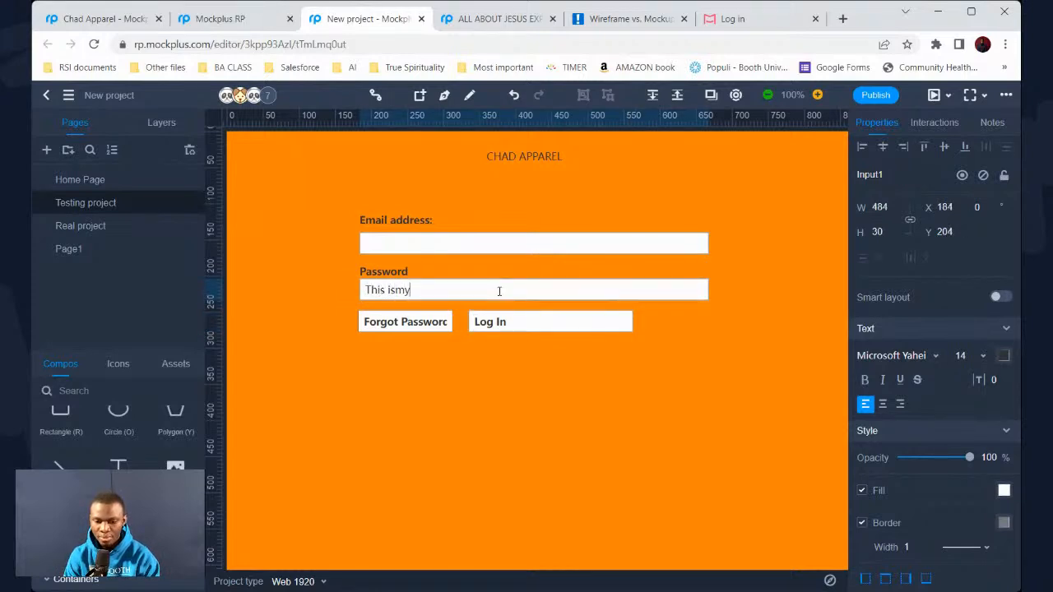
text(password)
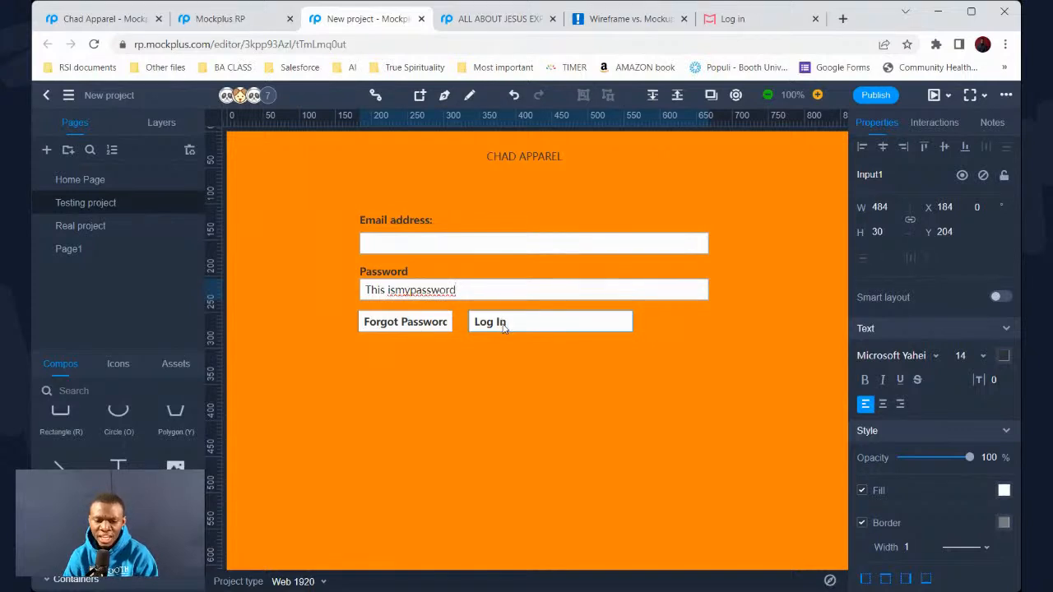
Marquee-select and delete the Forgot Password and Log In boxes
click(444, 322)
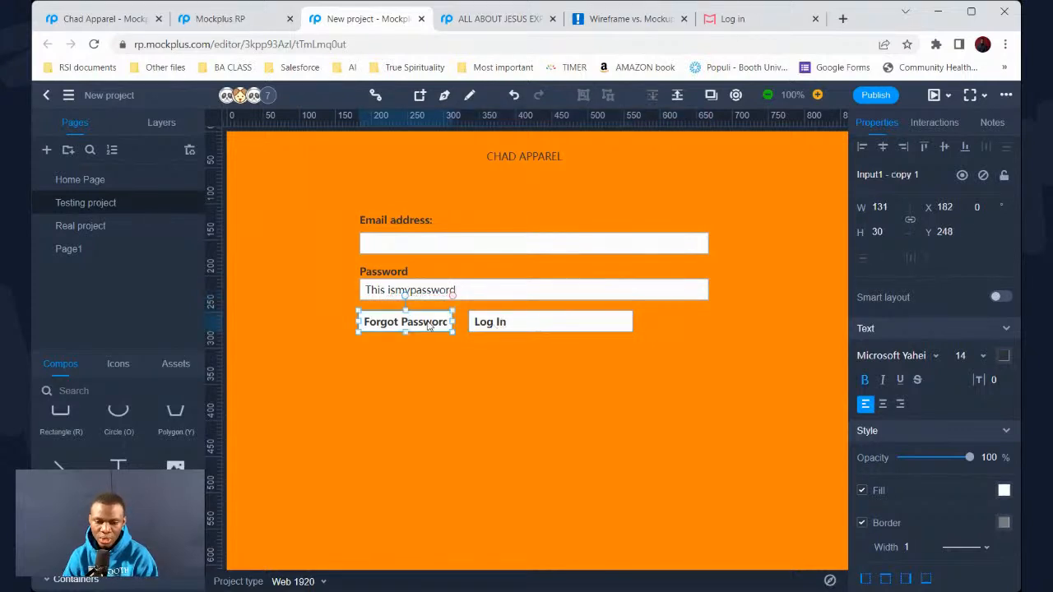
click(503, 319)
click(509, 292)
click(507, 243)
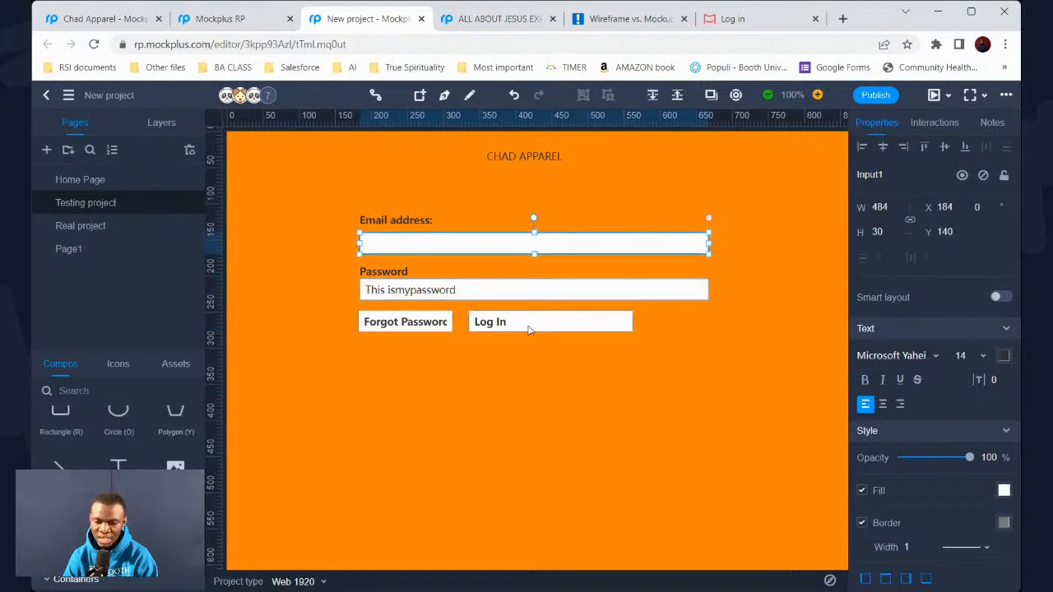
drag(632, 344, 394, 315)
key(Delete)
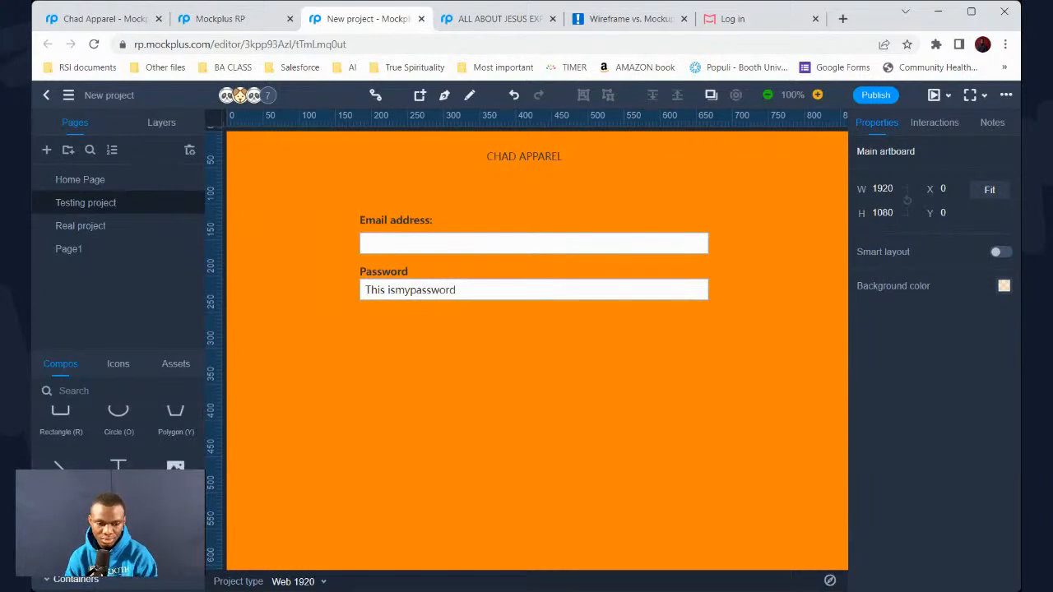
Add a button under the Password field, widen it, and label it SIGN IN
click(333, 507)
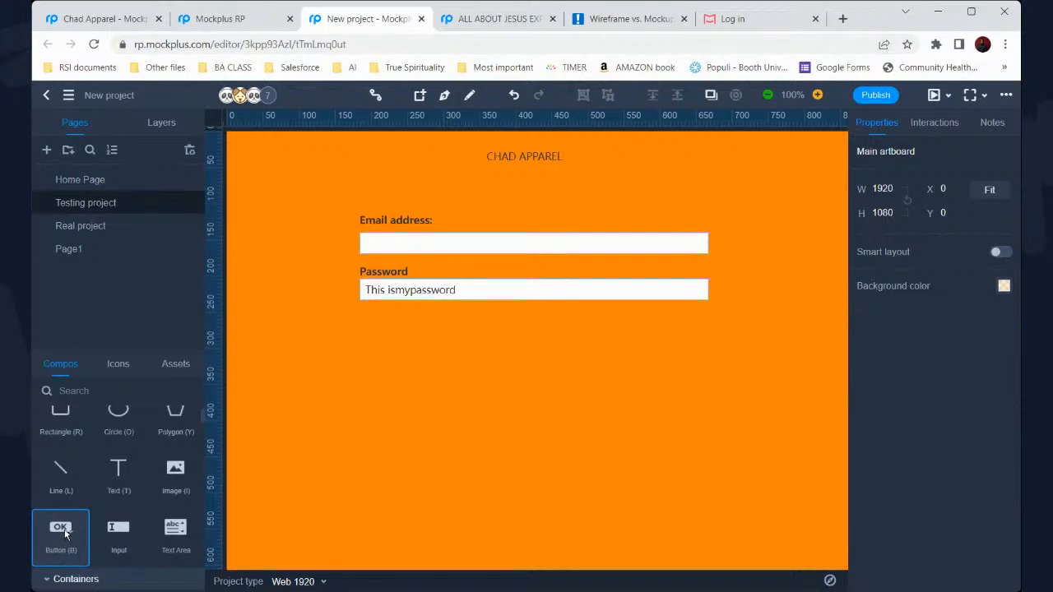
drag(66, 533, 495, 339)
drag(611, 320, 649, 323)
drag(583, 347, 608, 329)
double_click(550, 320)
text(SIGN IN)
key(Escape)
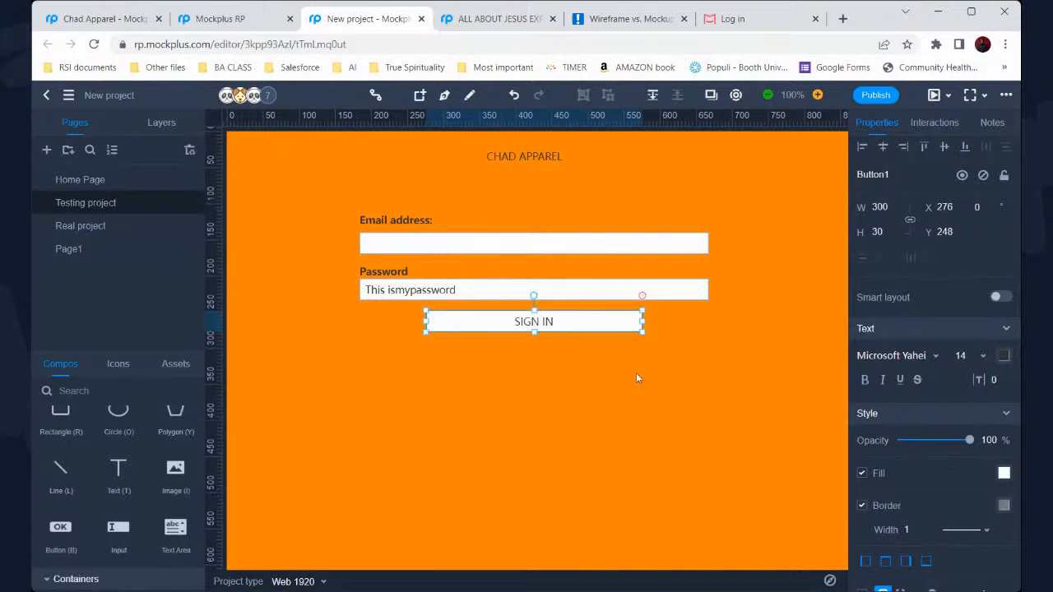
Narrow the SIGN IN button to 272 wide
click(594, 372)
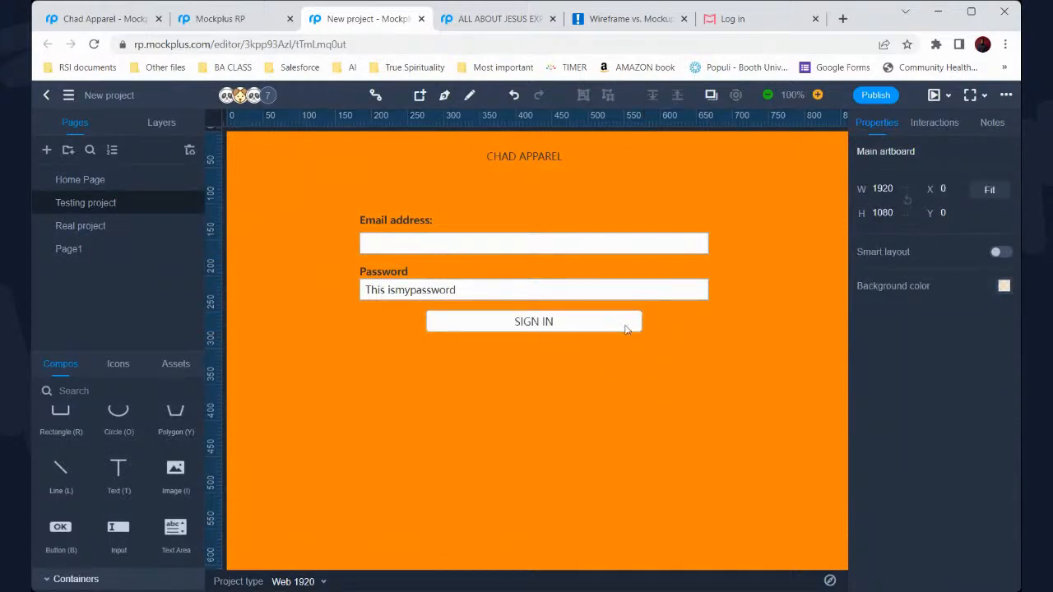
click(176, 471)
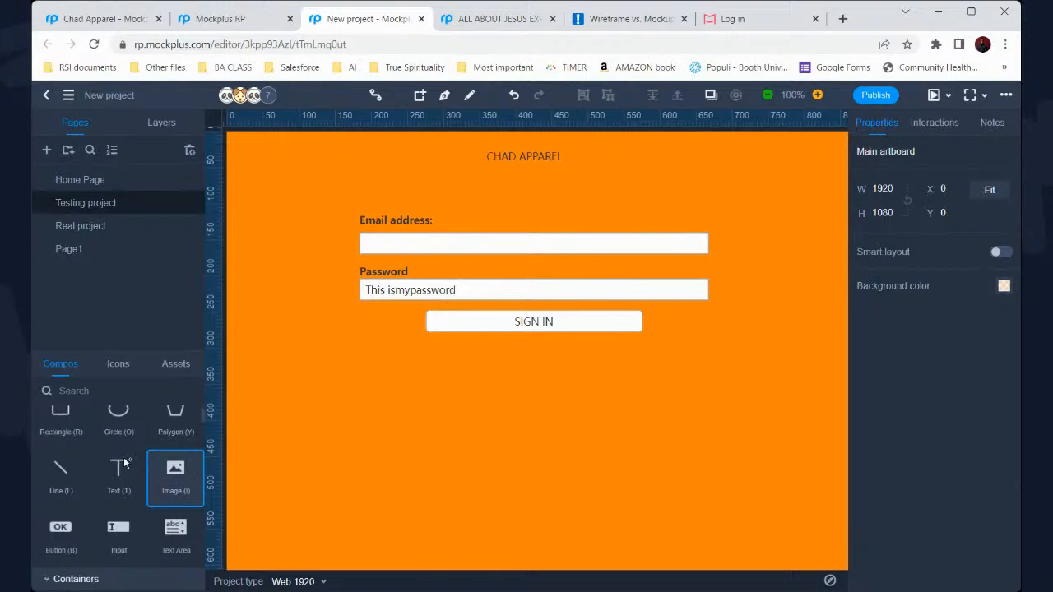
click(444, 330)
drag(426, 321, 470, 317)
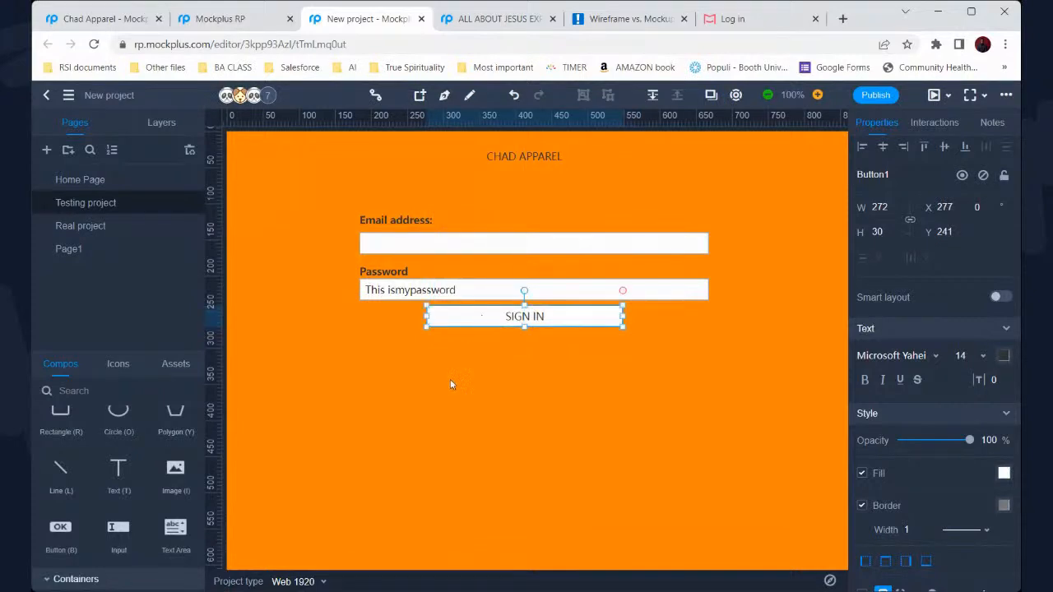
Clear the sample text from the Password field
click(451, 377)
double_click(458, 289)
key(BackSpace)
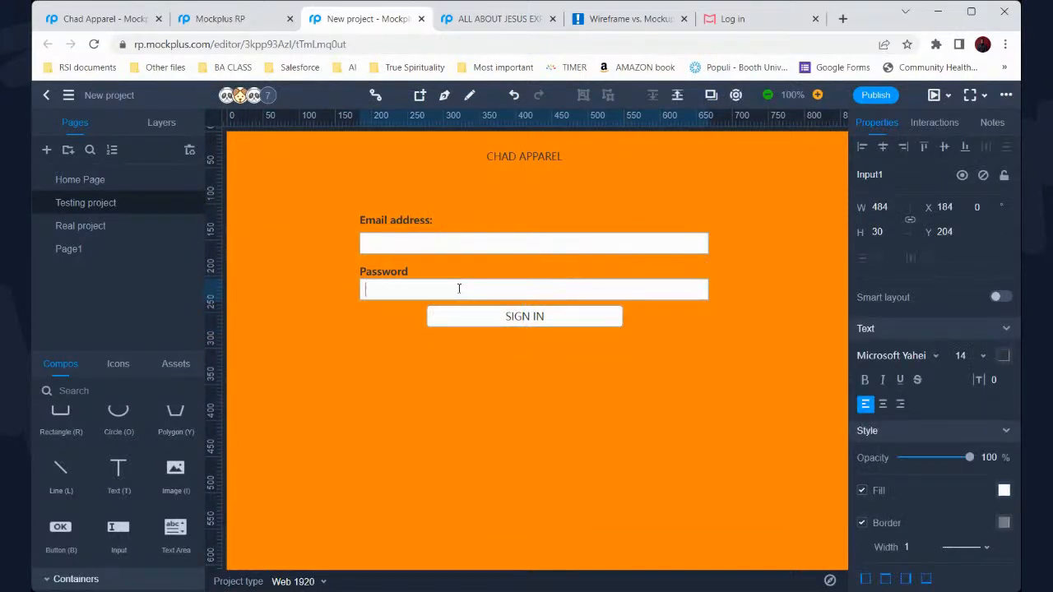
click(366, 376)
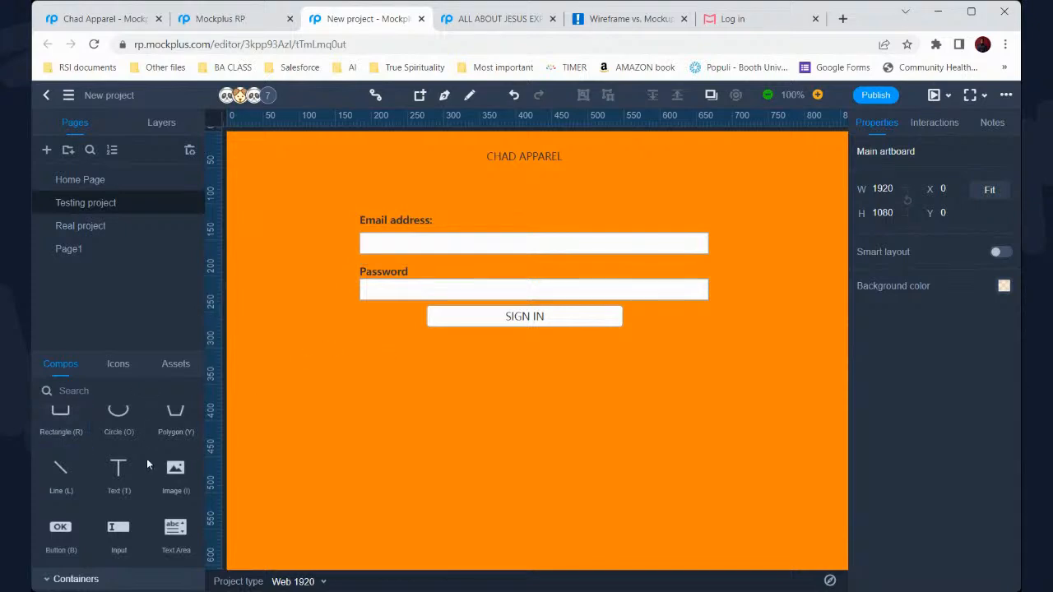
Add a text element reading 'Forgot password?' near the form
drag(115, 470, 383, 329)
double_click(404, 336)
text(Forgot)
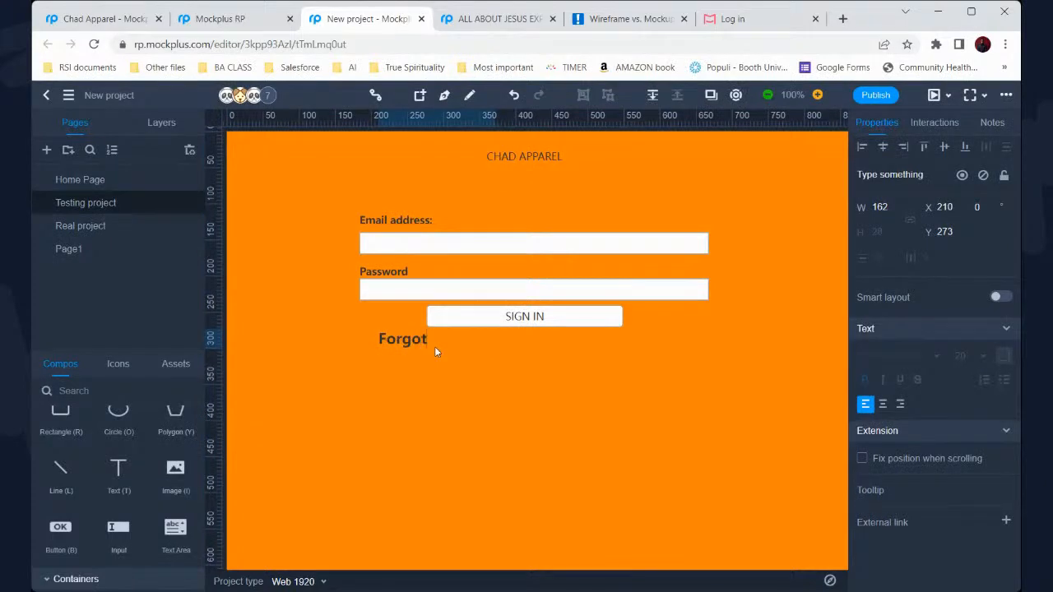
text( password?)
click(435, 332)
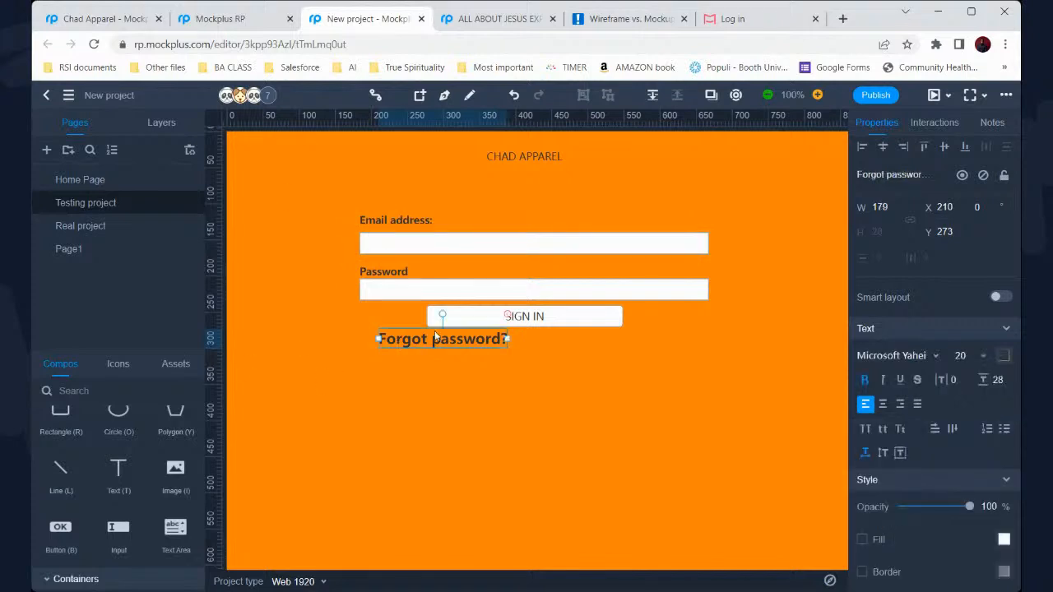
drag(434, 332, 642, 321)
Set the Forgot password? font size to 10, after trying 16 and 14
click(982, 358)
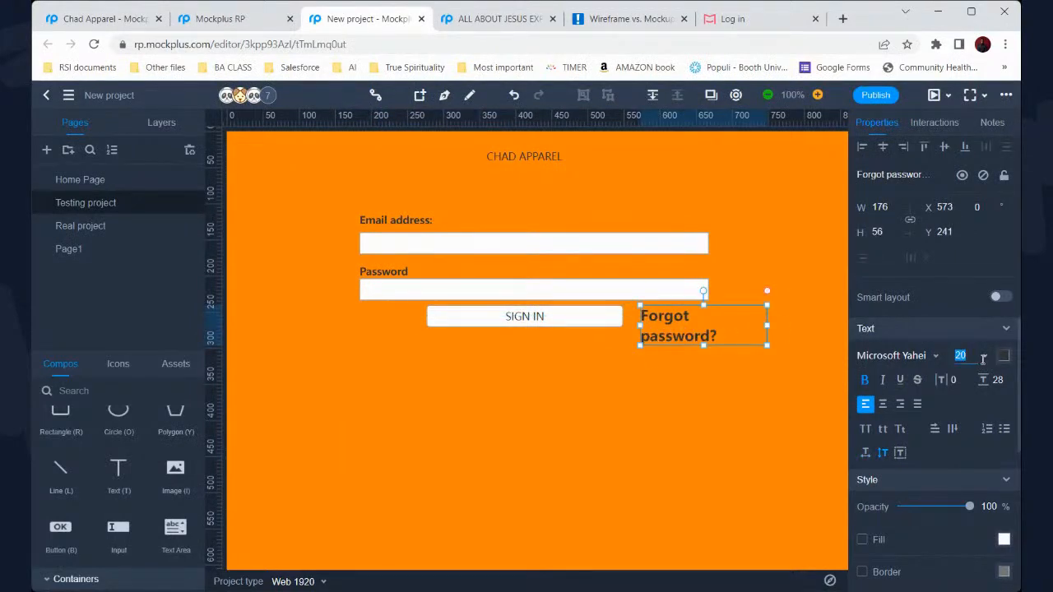
text(6)
key(Return)
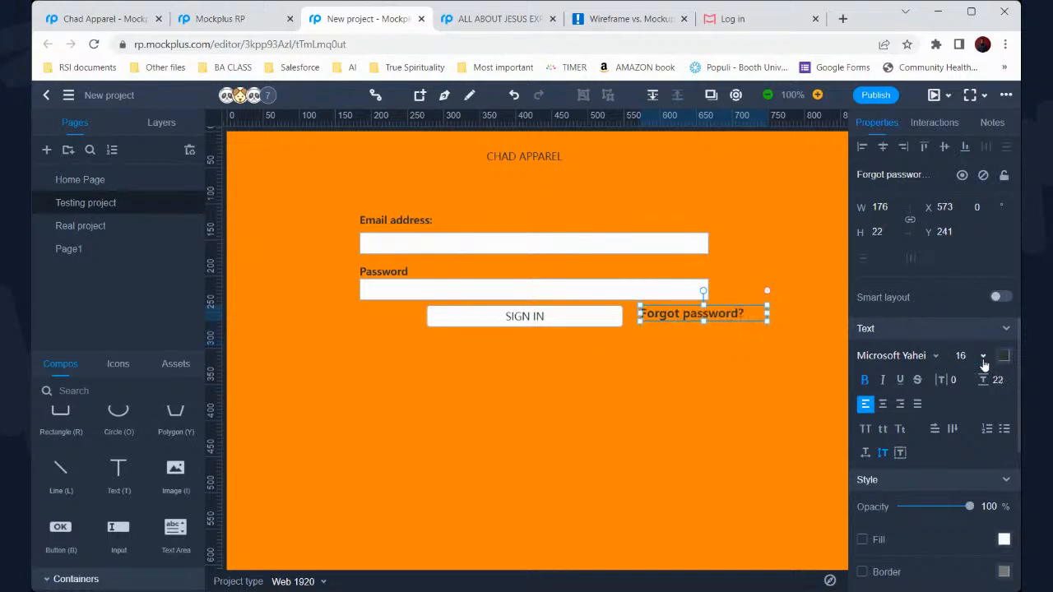
click(963, 356)
text(14)
key(Return)
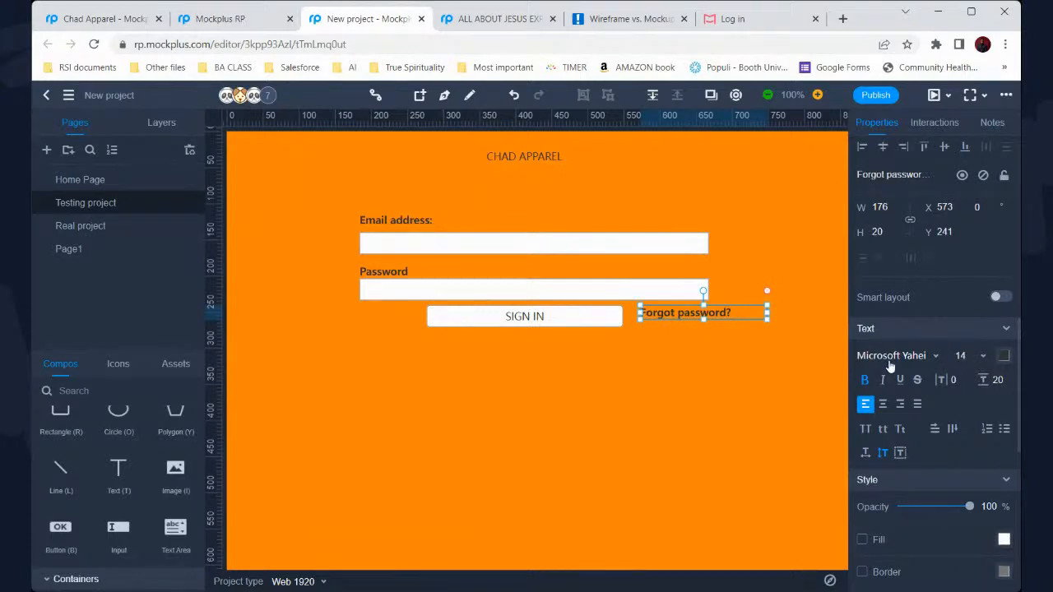
drag(742, 307, 802, 273)
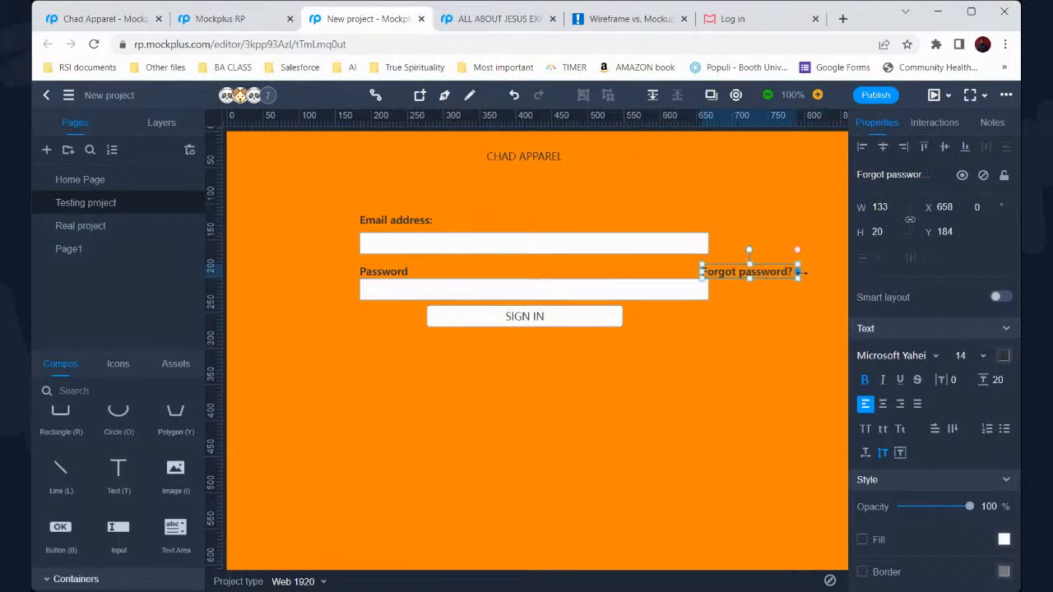
click(961, 357)
text(10)
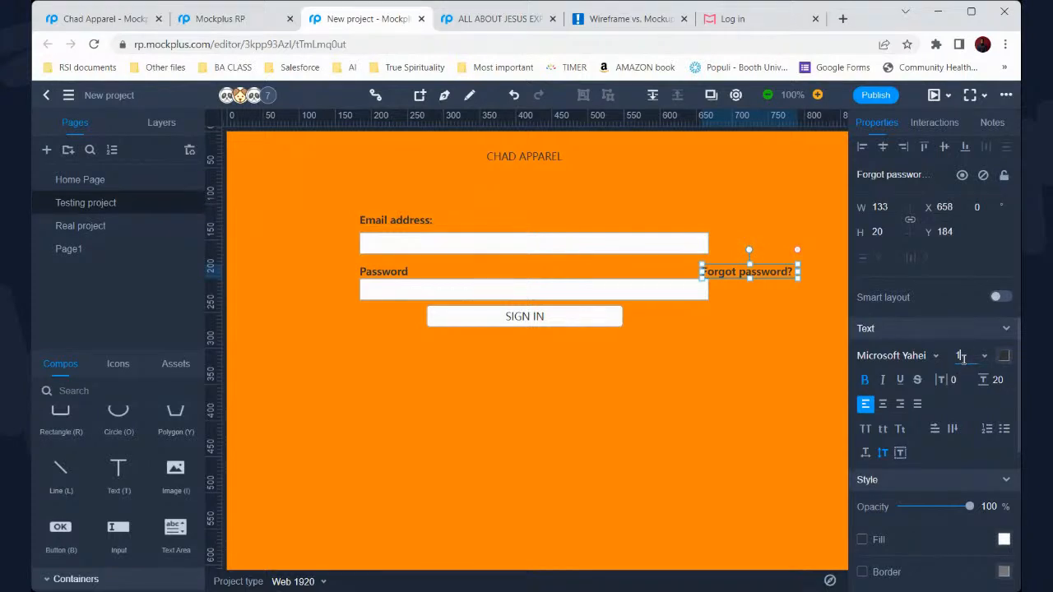
key(Return)
Place the Forgot password? text under the Password field's right end
click(727, 282)
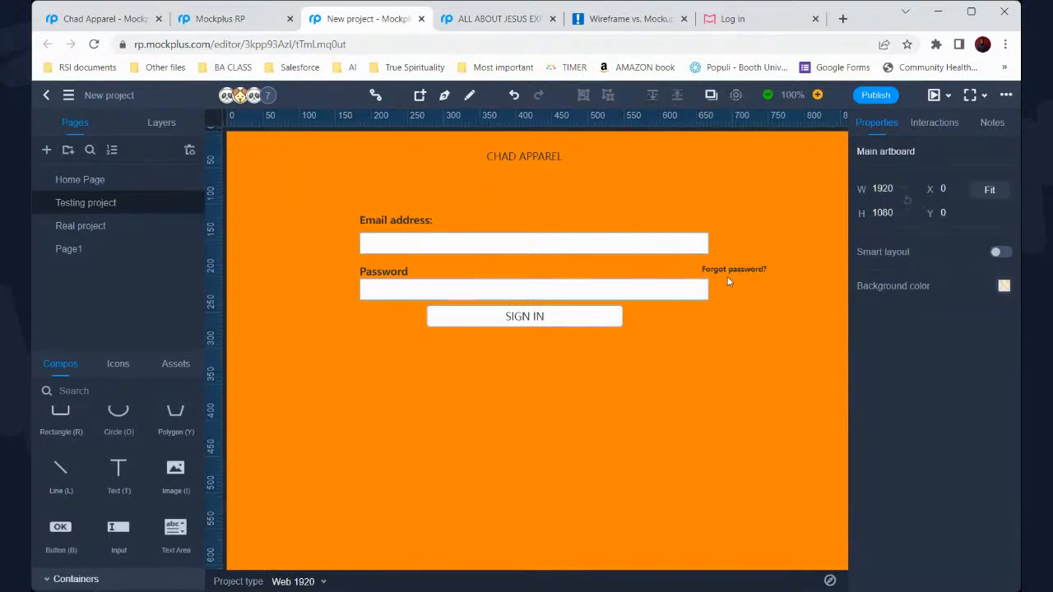
drag(727, 270, 674, 306)
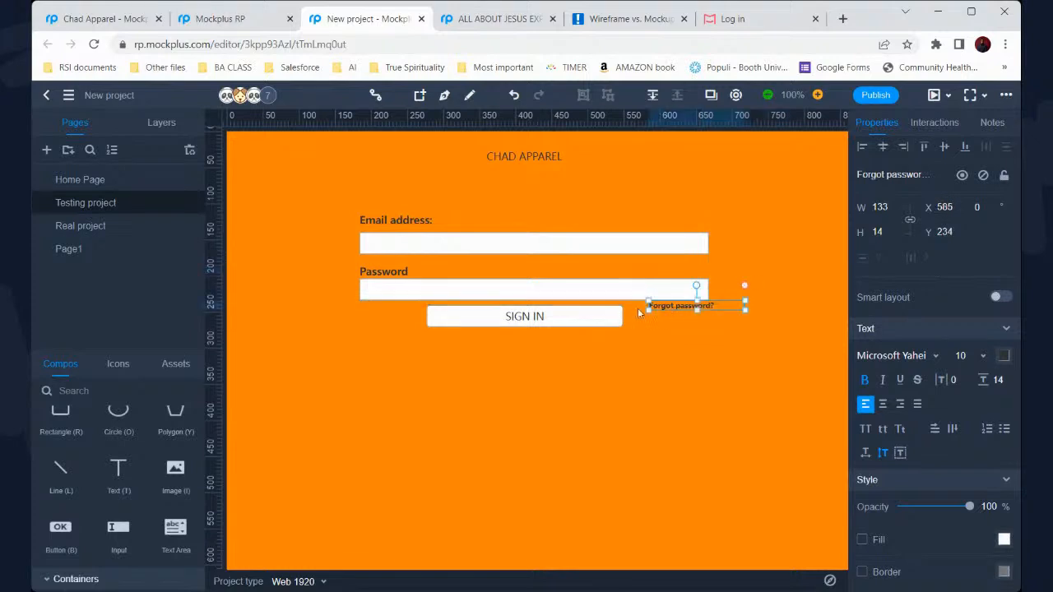
click(560, 323)
click(359, 377)
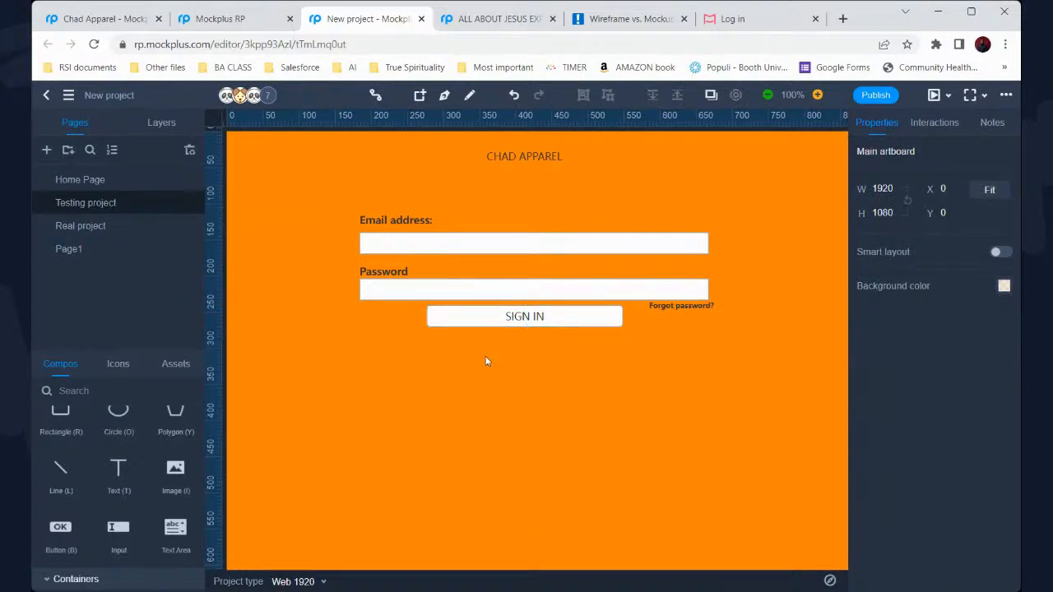
scroll(492, 360, down, 2)
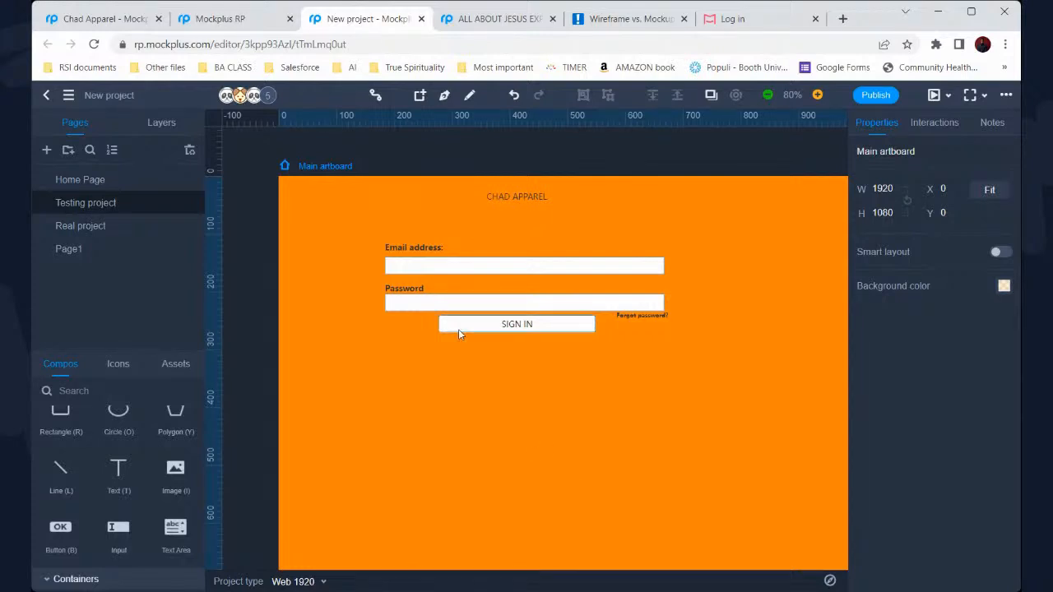
Switch to the Chad Apparel project tab
click(115, 25)
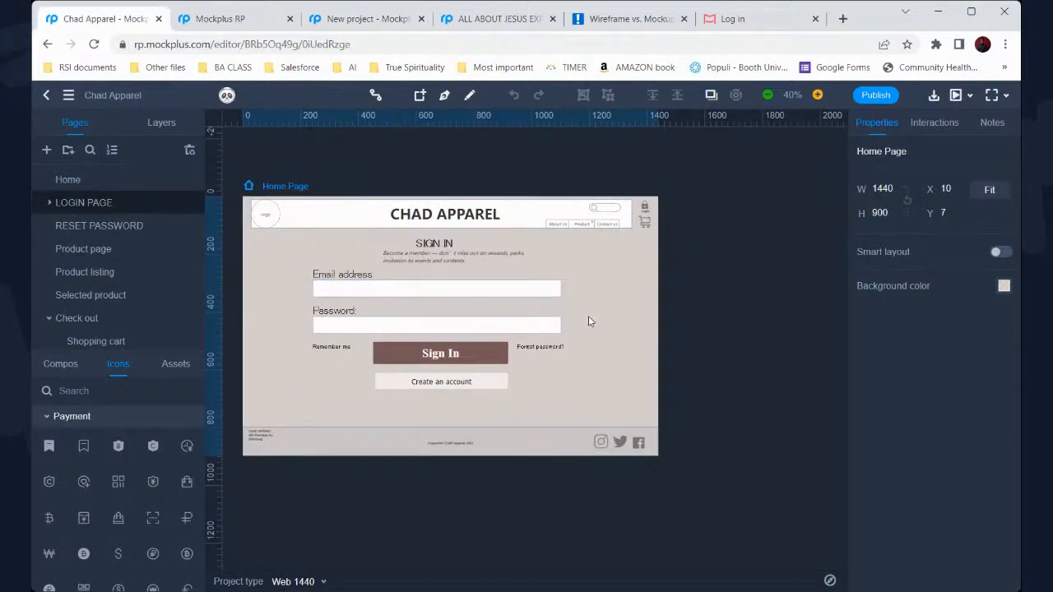
Inspect the Chad Apparel Home Page sign-in elements, then open its RESET PASSWORD page
scroll(473, 371, up, 1)
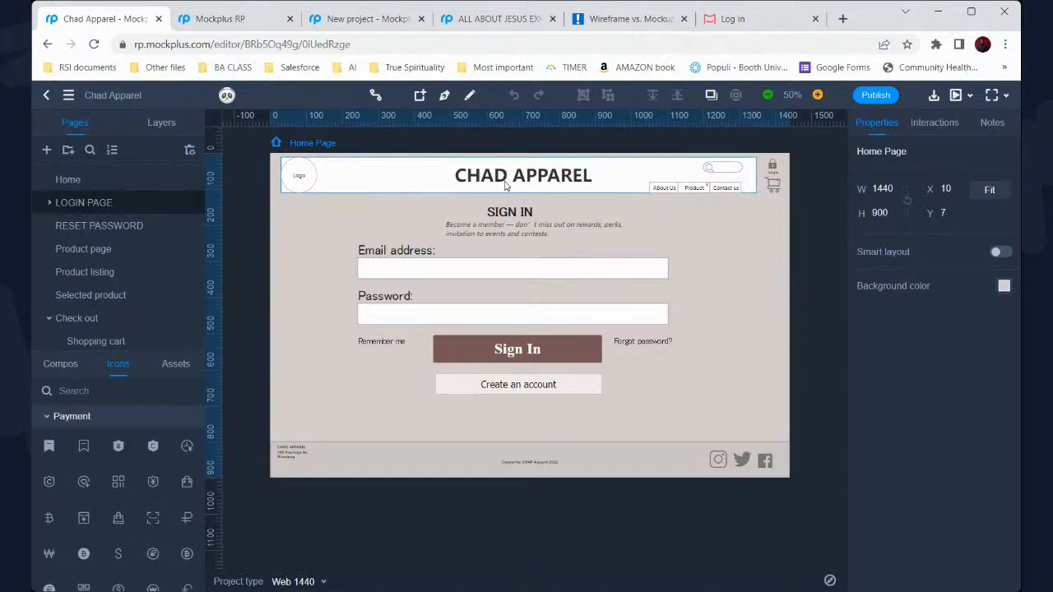
click(458, 188)
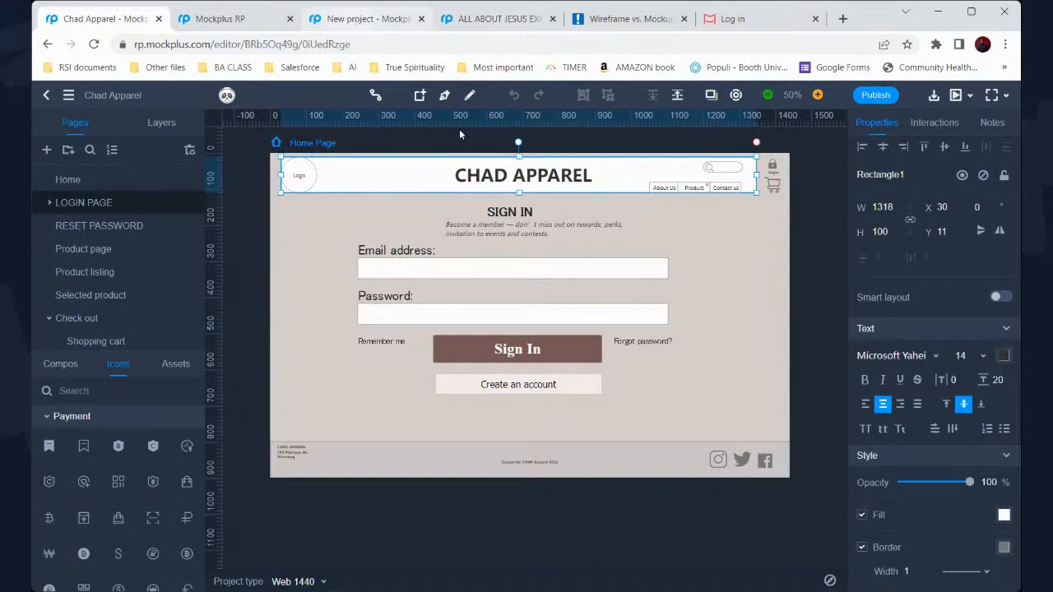
click(373, 25)
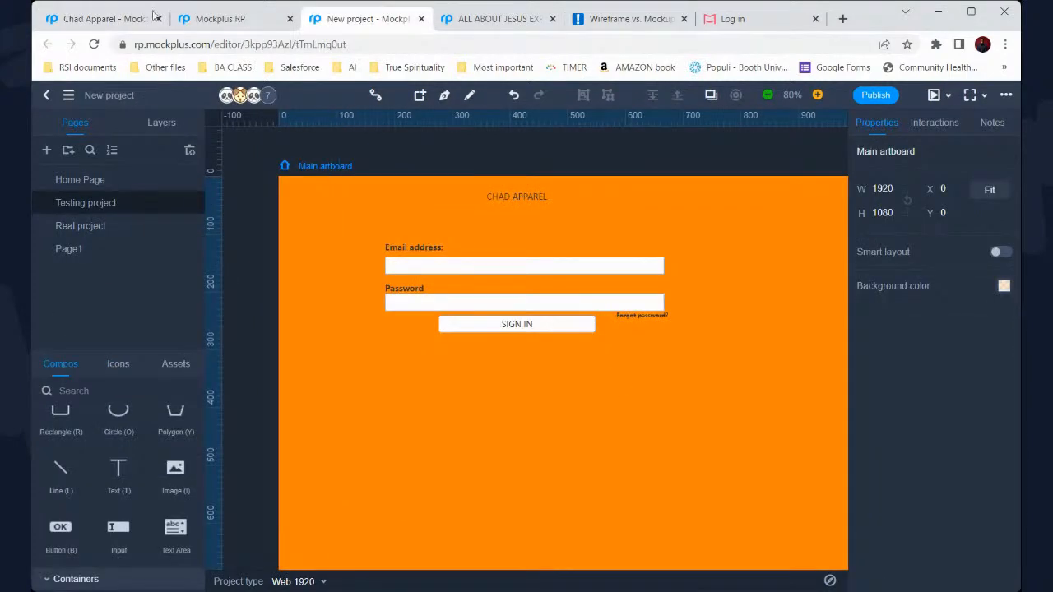
click(105, 18)
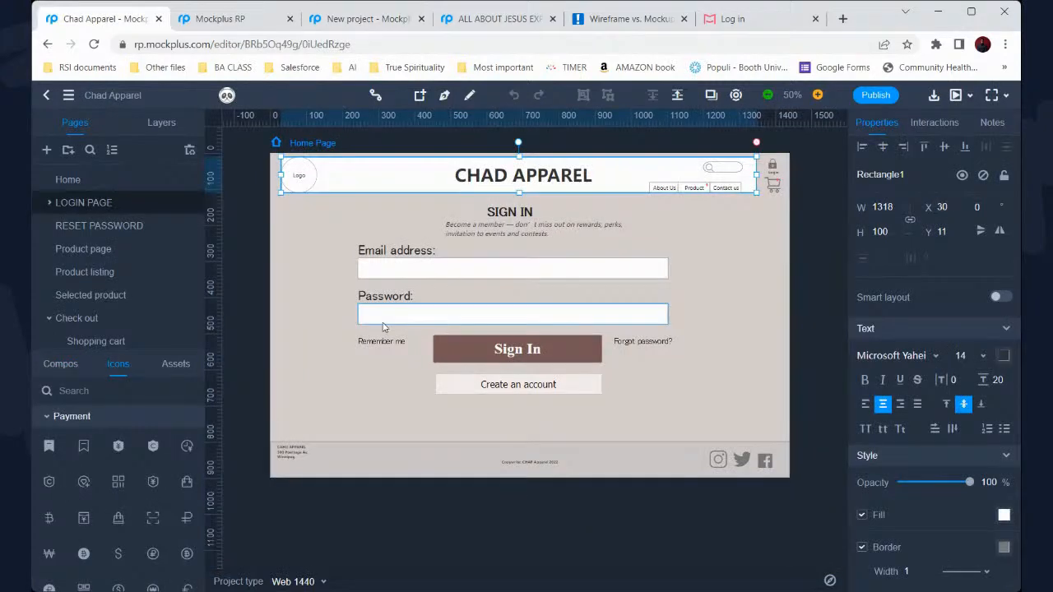
click(472, 388)
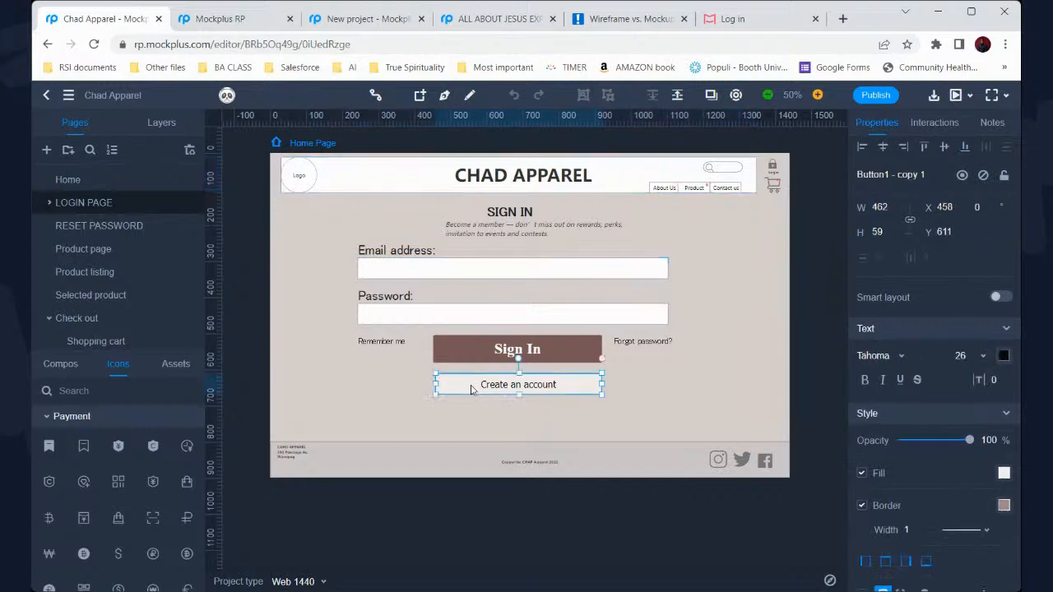
click(644, 348)
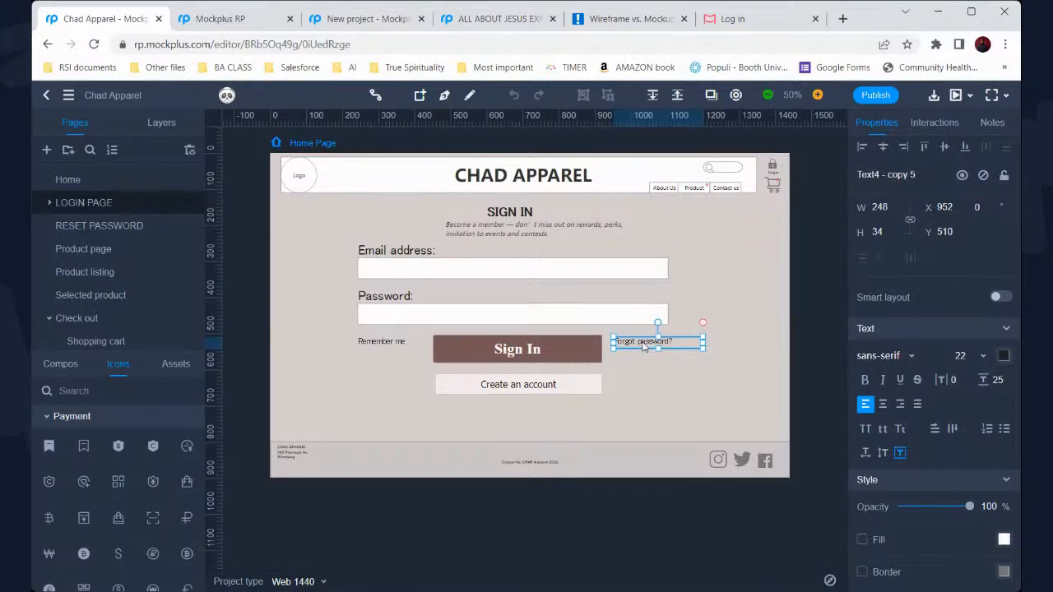
click(125, 225)
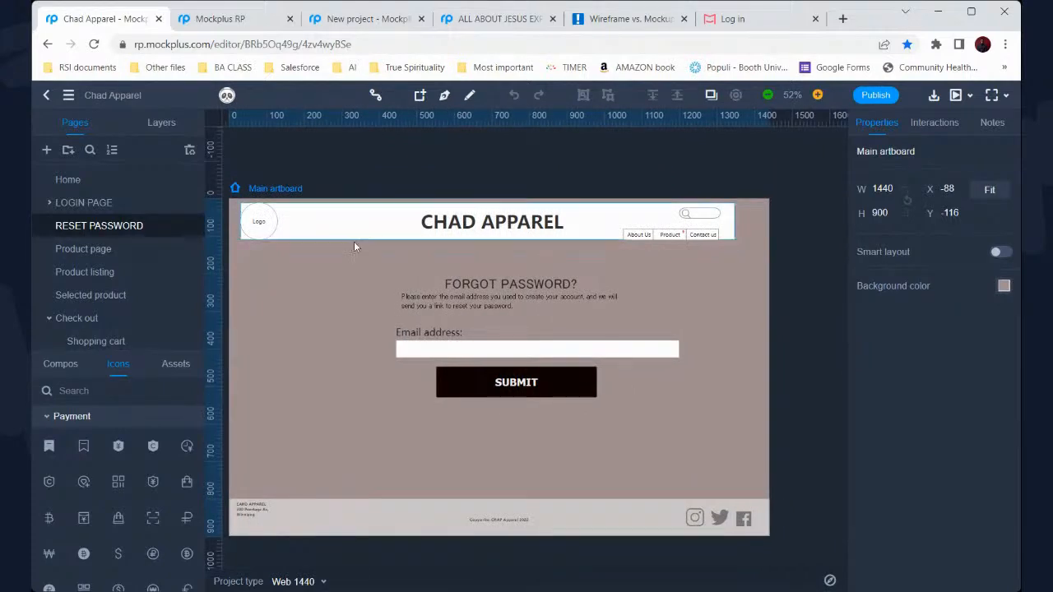
Go back to Chad Apparel's LOGIN PAGE and select its Email address input box
click(142, 206)
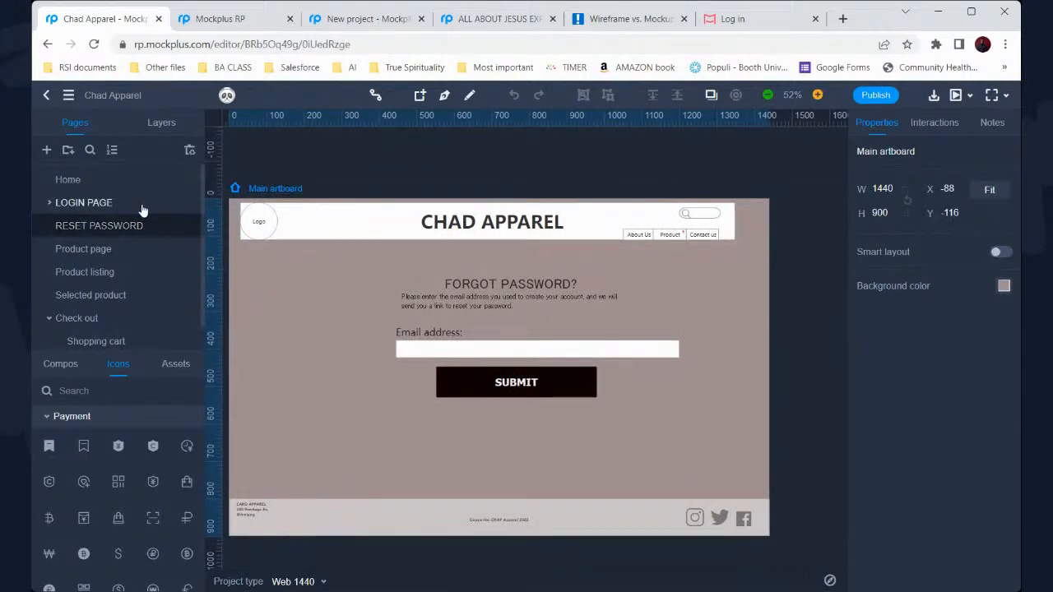
click(716, 341)
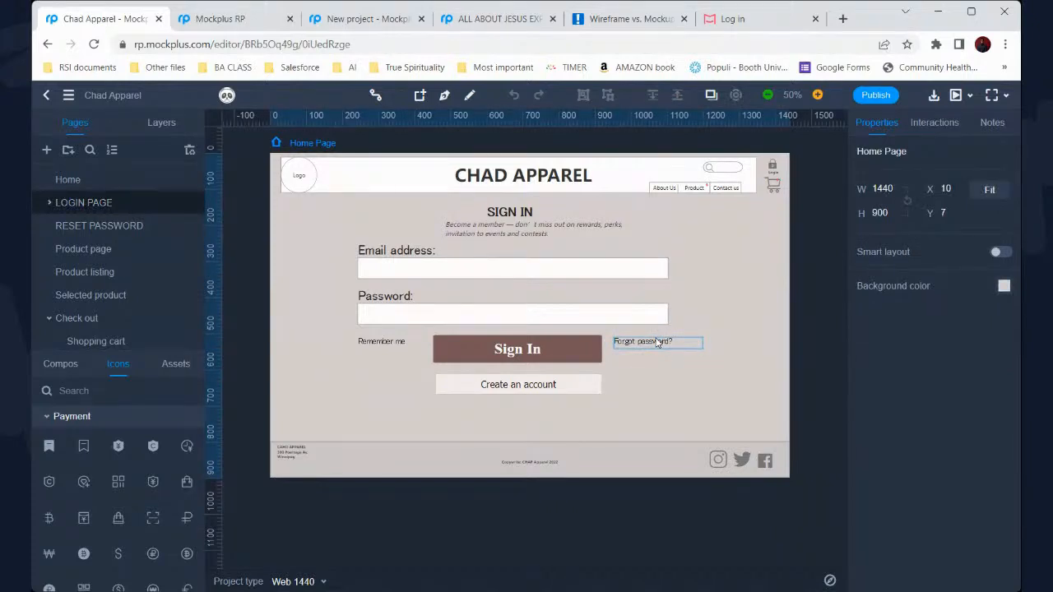
click(483, 272)
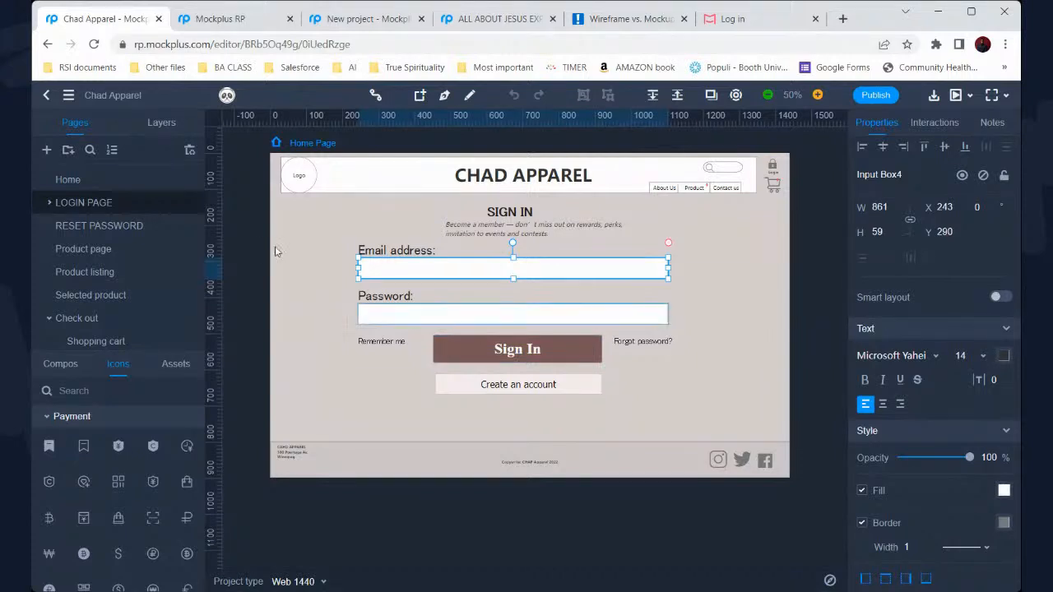
In the New project, marquee-select the login form and scale it up wider and taller
click(341, 20)
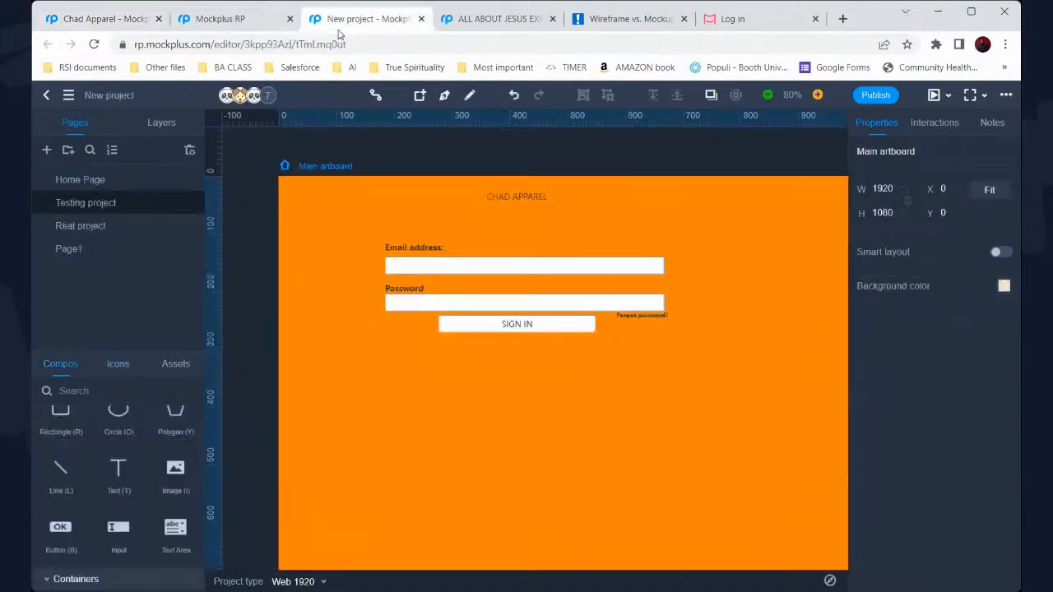
scroll(456, 348, down, 2)
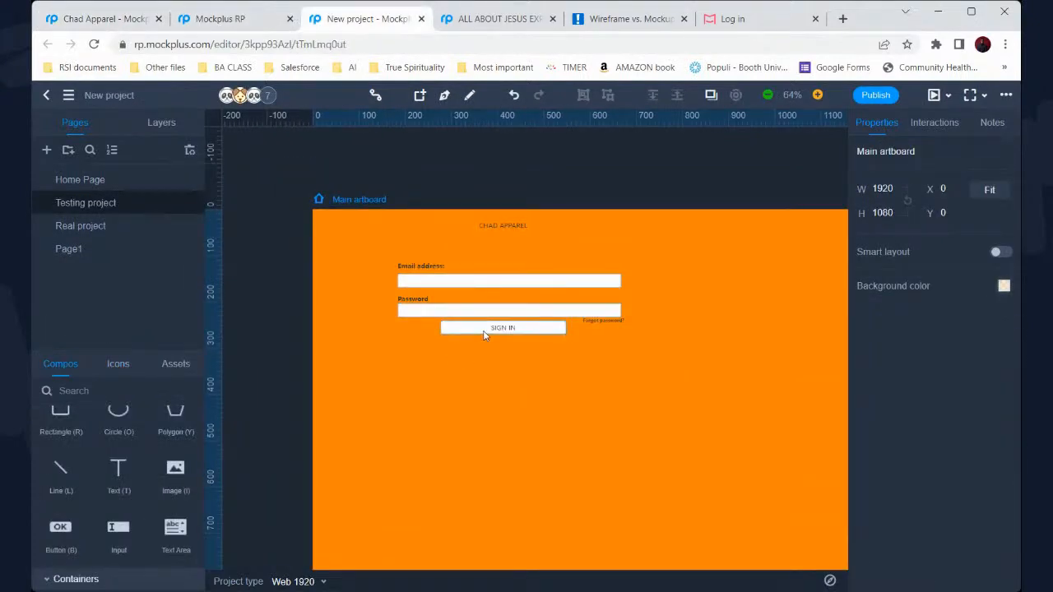
scroll(484, 335, down, 1)
scroll(483, 330, right, 2)
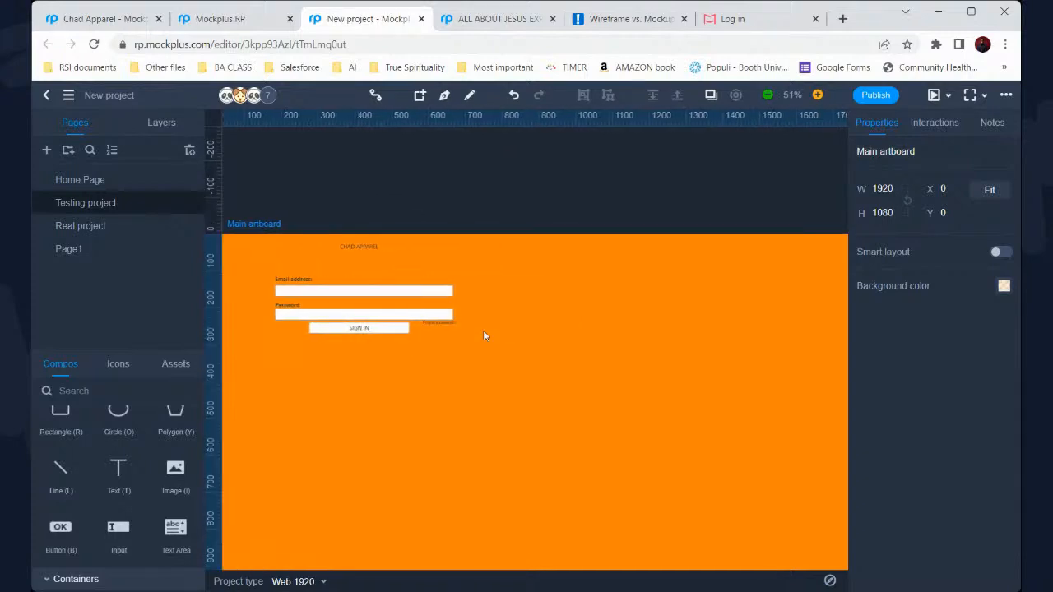
scroll(483, 329, down, 2)
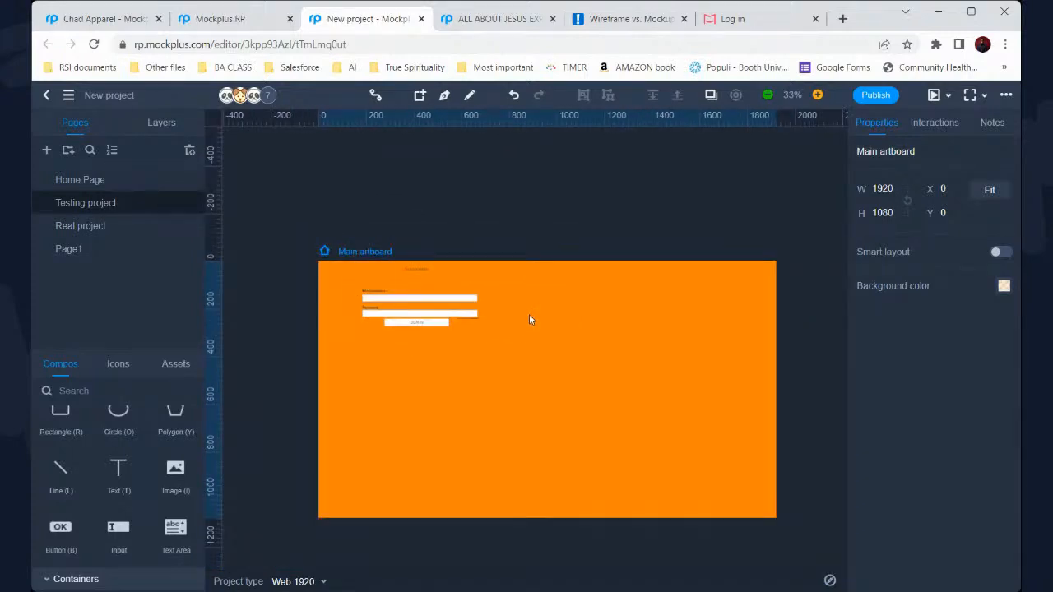
drag(497, 351, 358, 274)
drag(495, 328, 742, 399)
mouse_move(552, 400)
mouse_down()
mouse_move(567, 426)
mouse_move(564, 411)
mouse_up()
scroll(564, 411, up, 2)
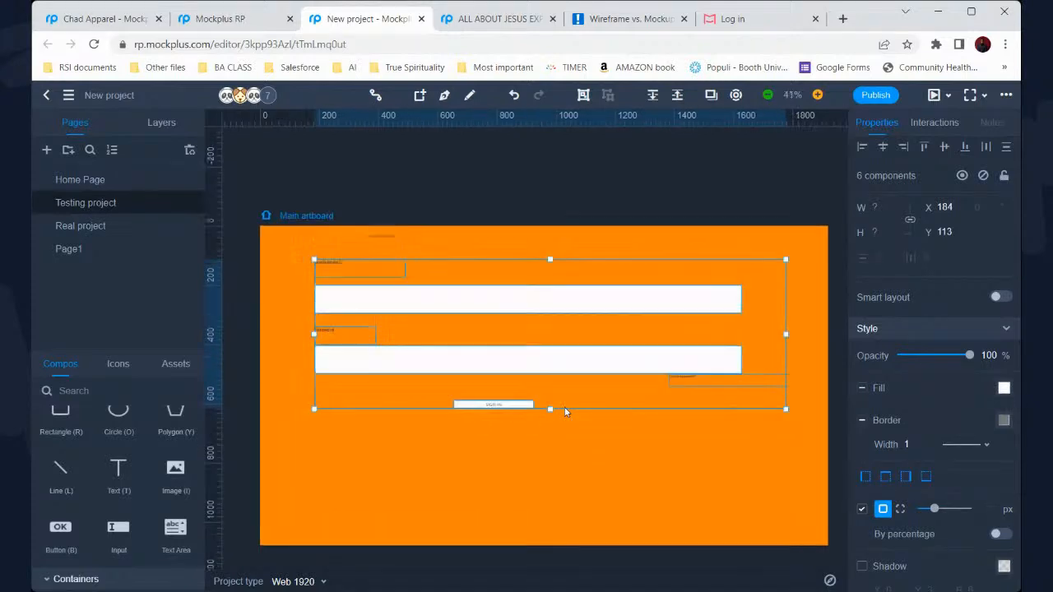
scroll(374, 477, up, 2)
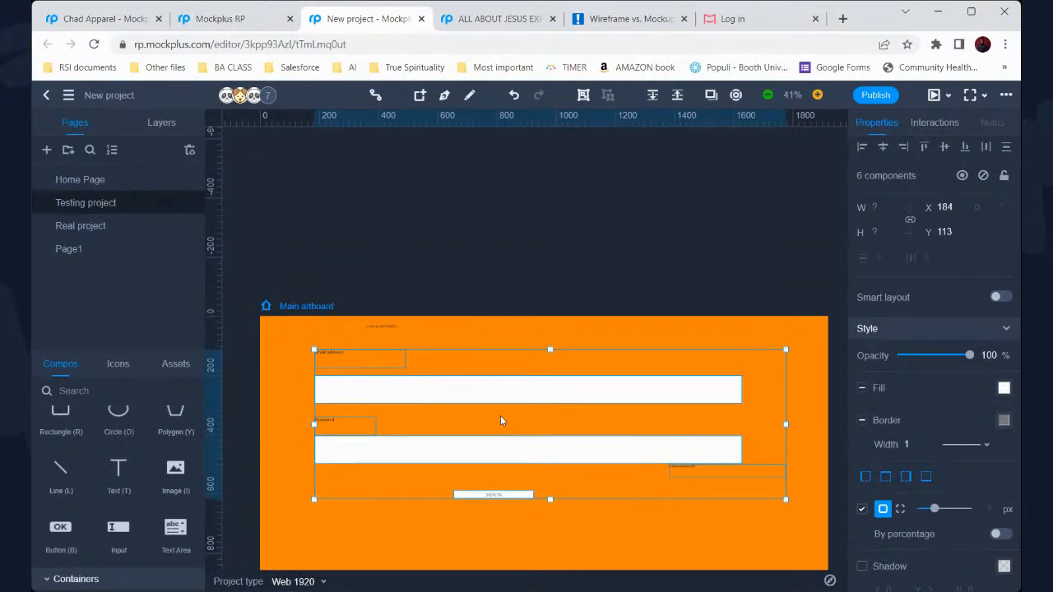
click(450, 330)
Set the Email address label to 42 pt, widen its box, and place it above its field
click(321, 356)
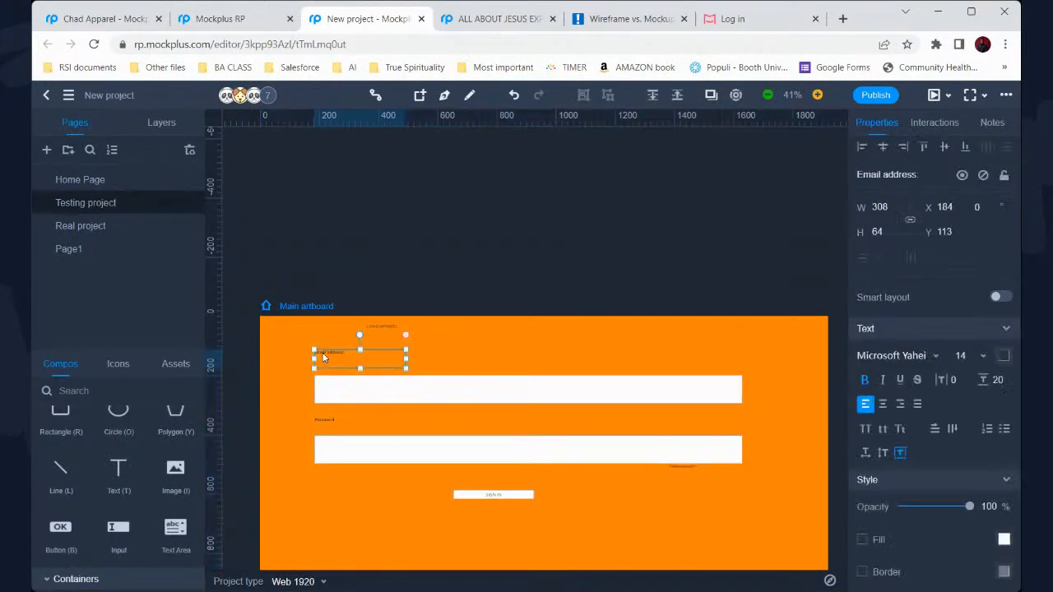
click(983, 357)
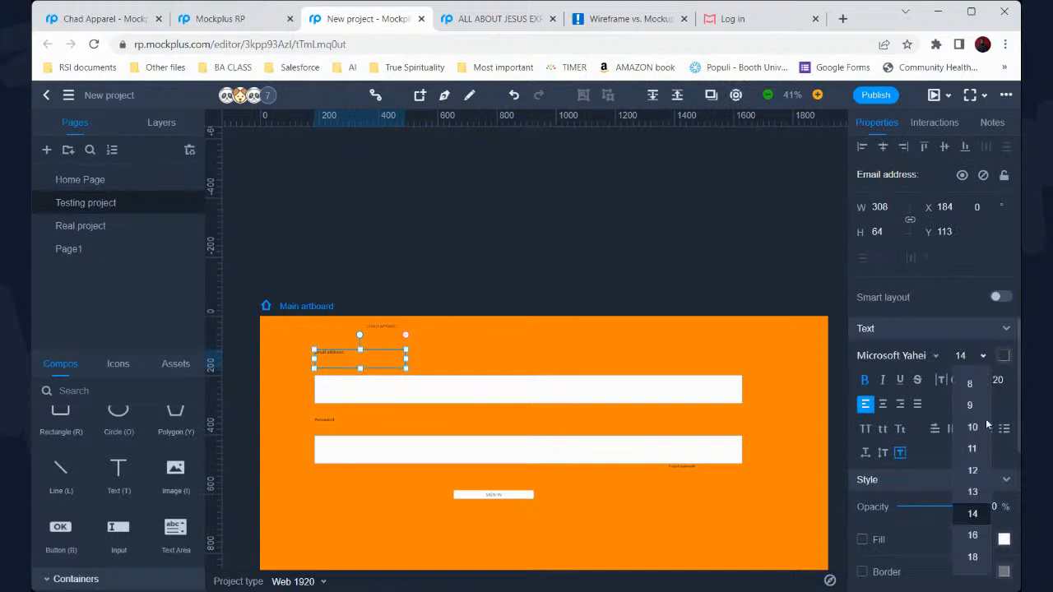
scroll(968, 514, down, 3)
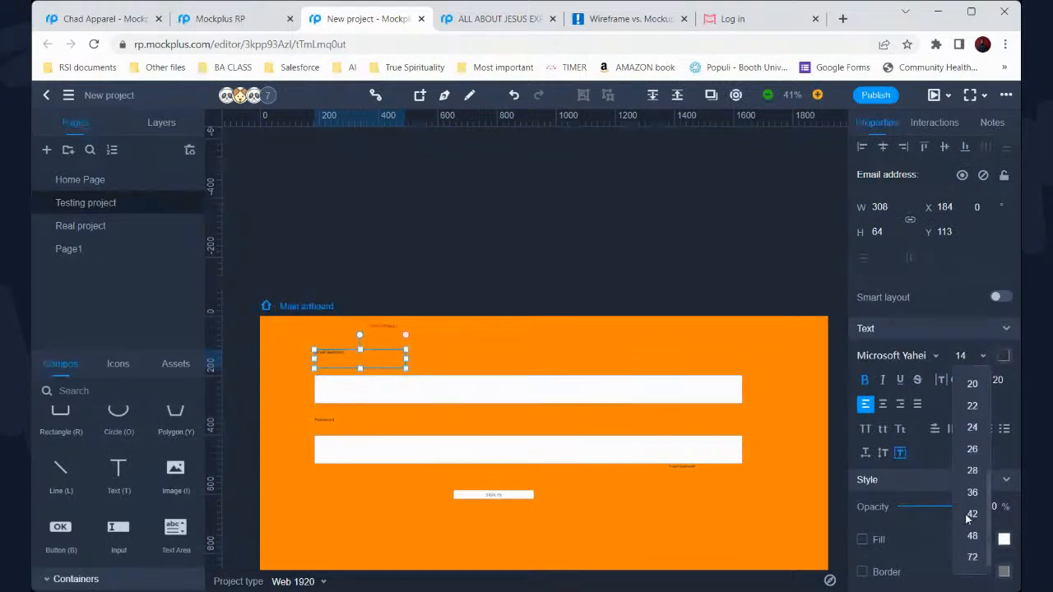
click(972, 559)
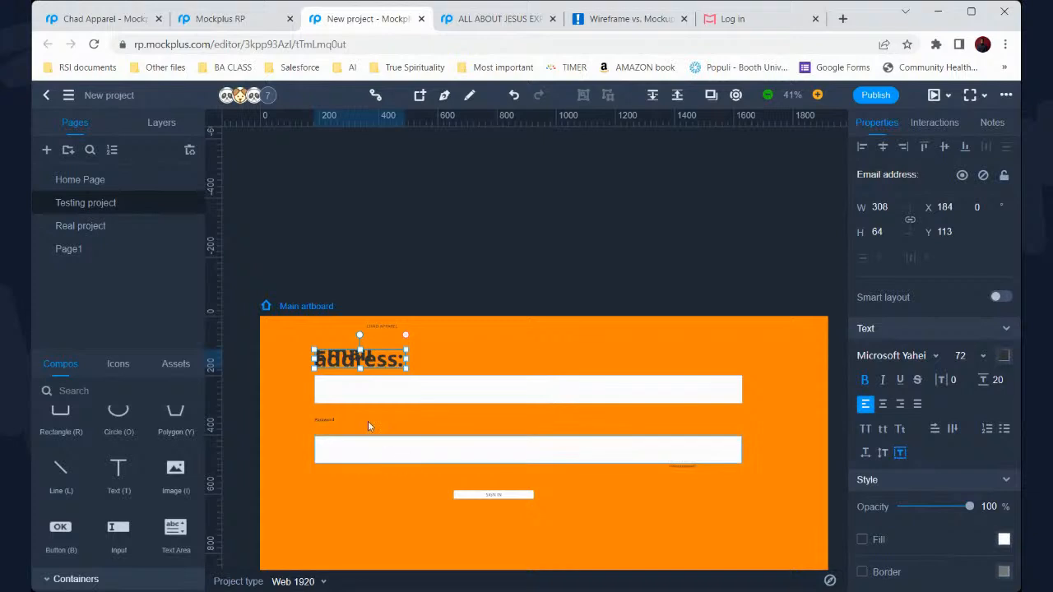
drag(406, 360, 470, 356)
drag(397, 351, 397, 351)
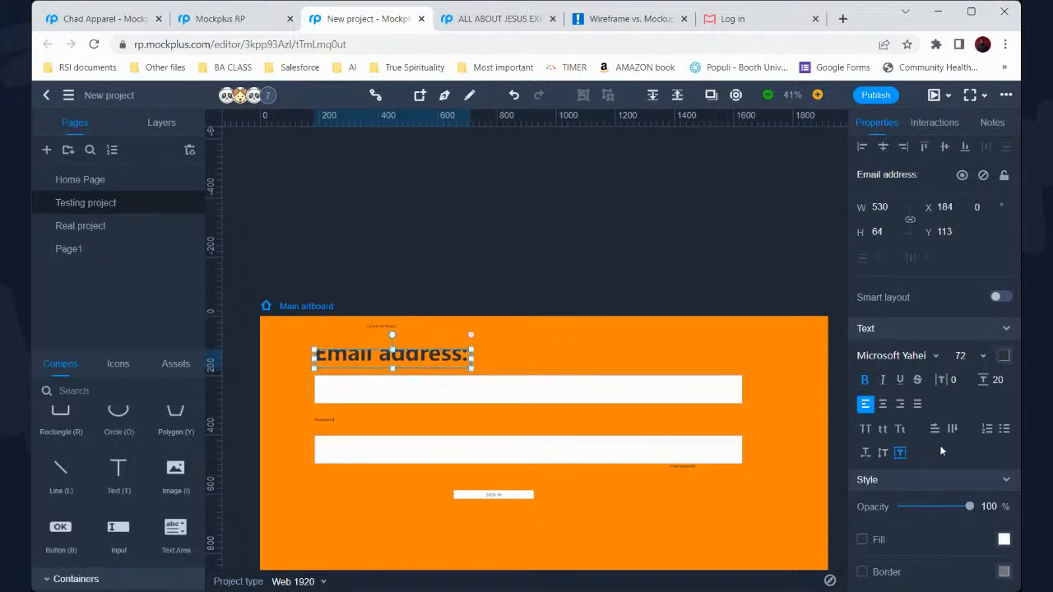
click(983, 356)
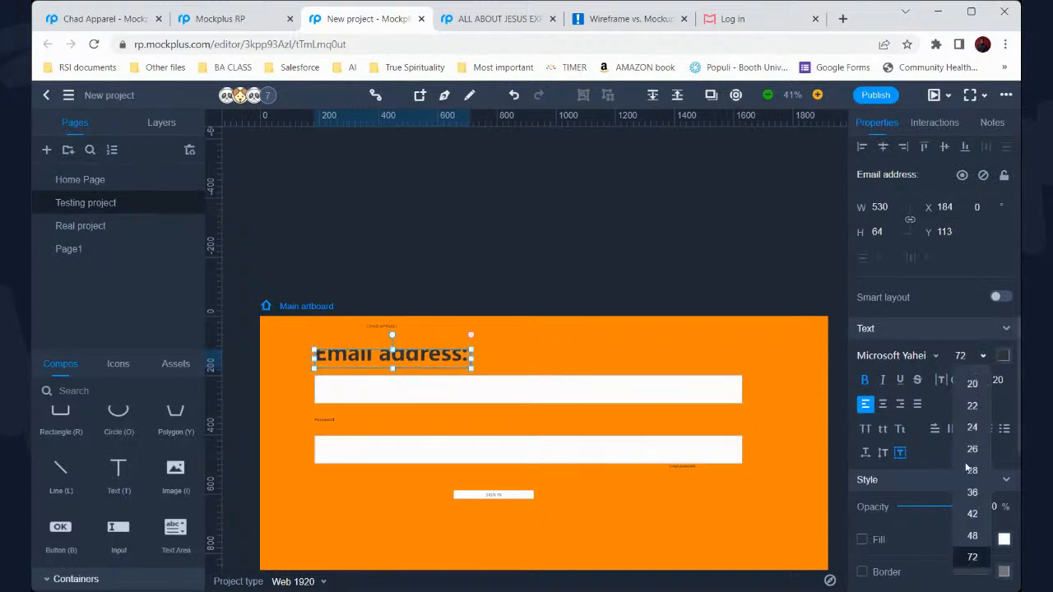
click(970, 513)
mouse_move(394, 349)
mouse_down()
mouse_move(394, 332)
mouse_move(394, 357)
mouse_up()
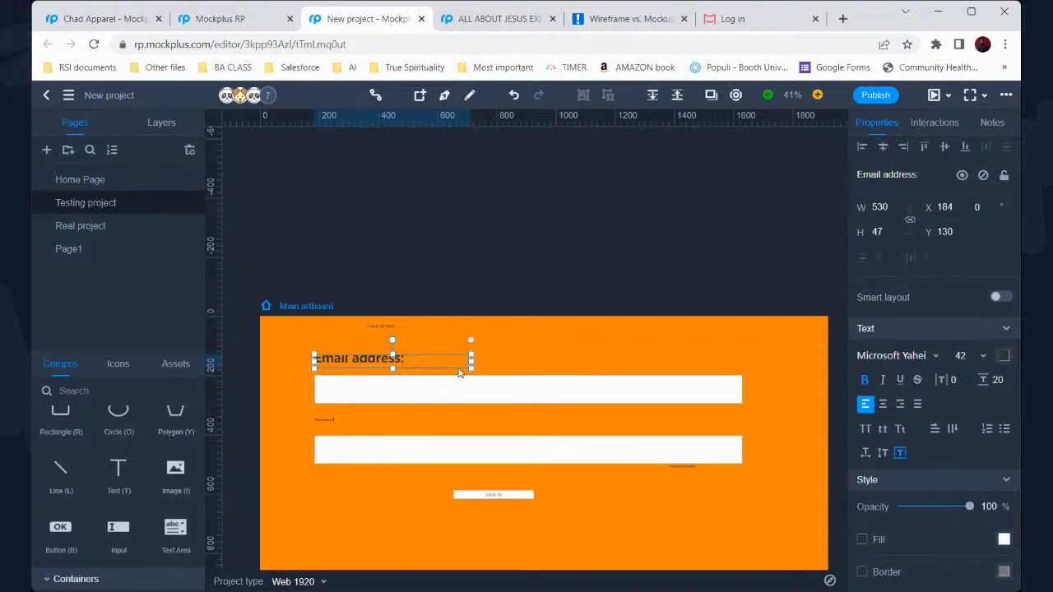
drag(471, 362, 488, 360)
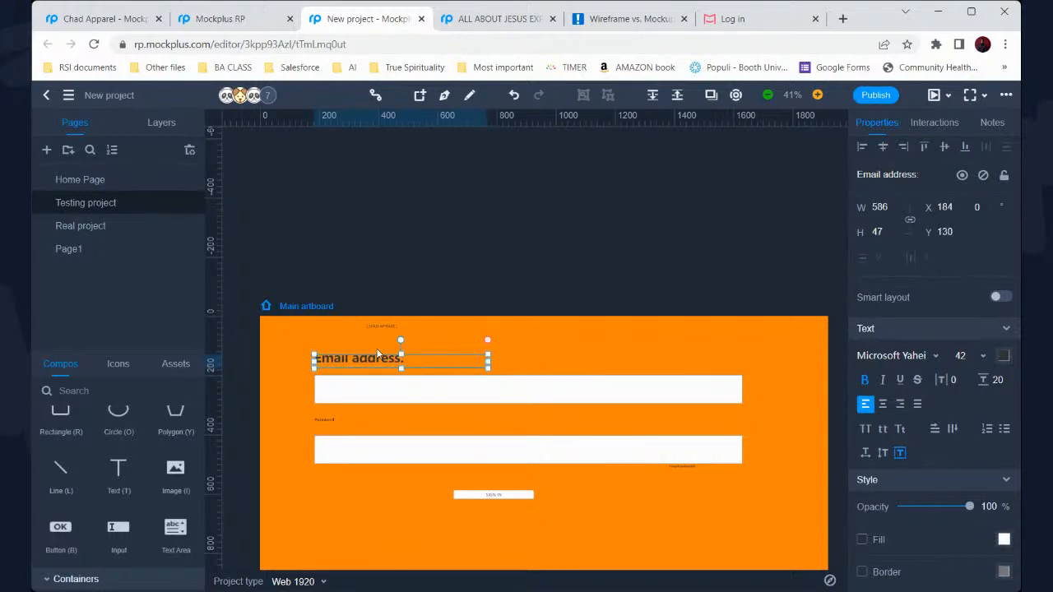
drag(317, 353, 353, 371)
Set the Password label to 42 pt and widen its box
click(357, 429)
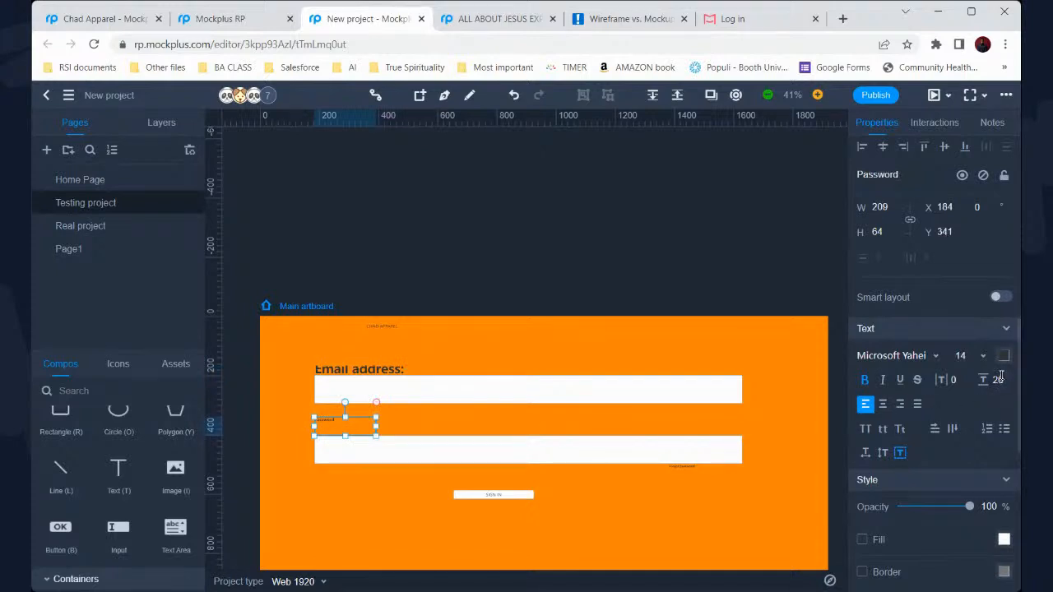
click(983, 356)
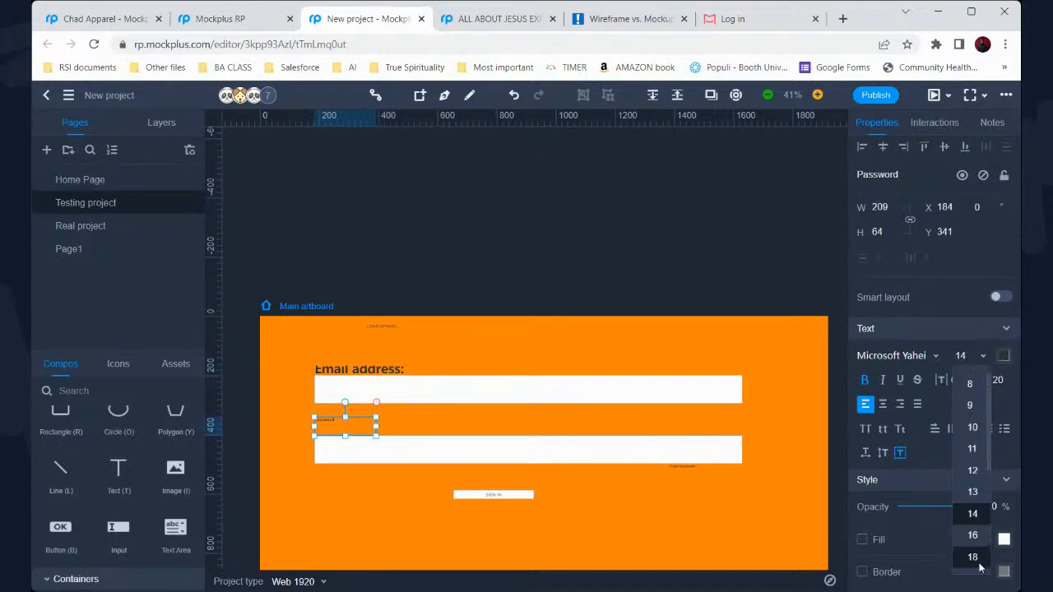
scroll(996, 473, down, 3)
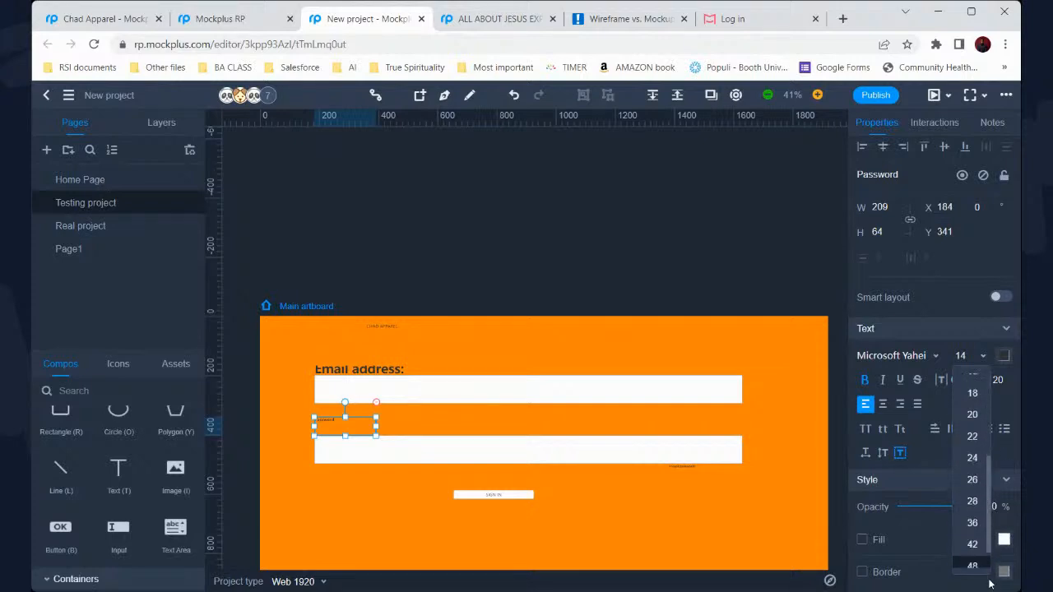
click(973, 544)
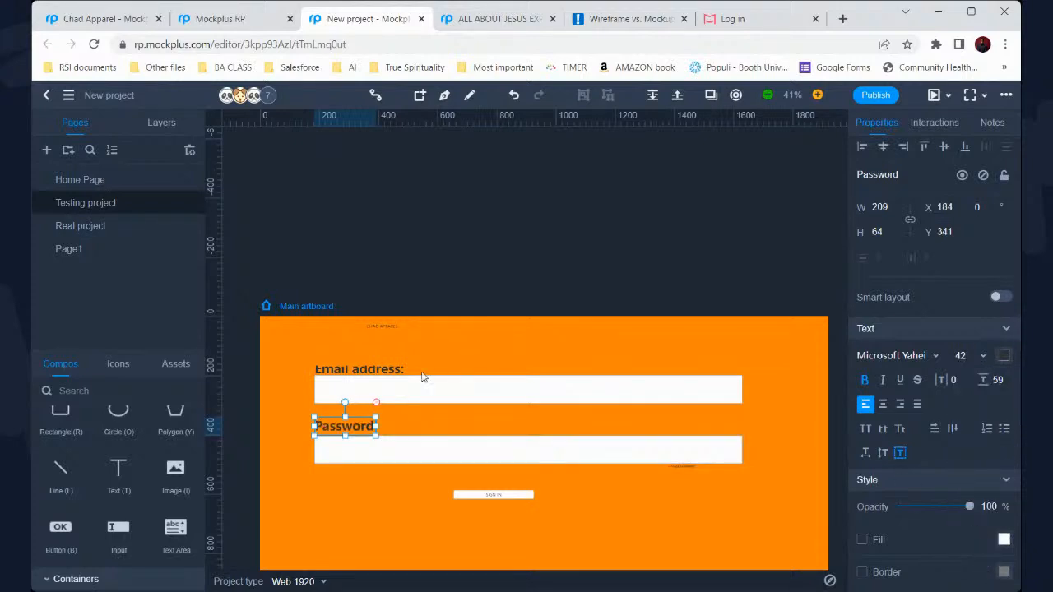
drag(379, 426, 401, 427)
click(491, 365)
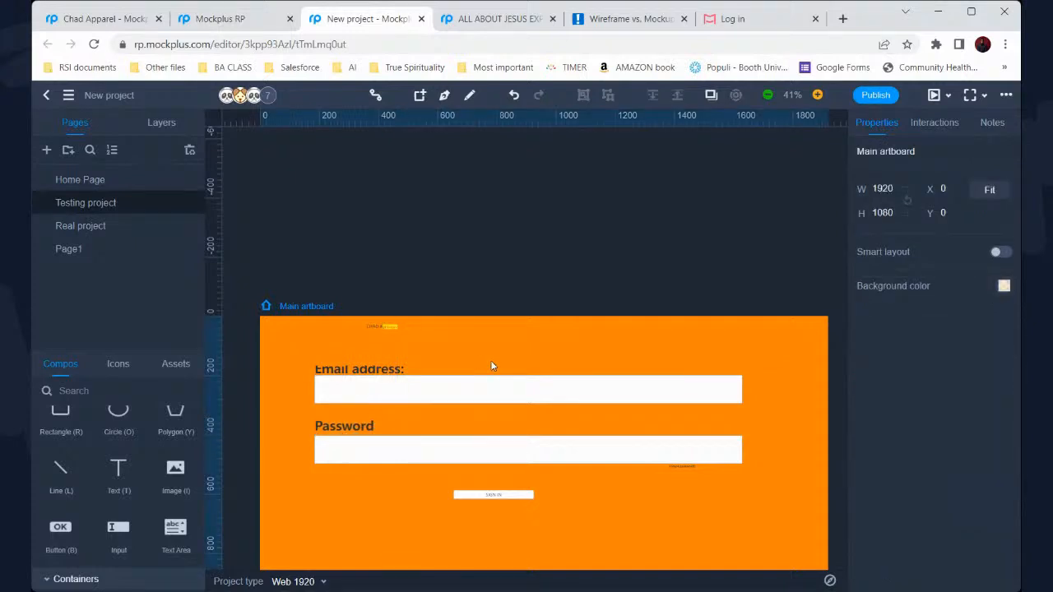
Enlarge the SIGN IN button, move it under the password field, and tint its fill
scroll(490, 366, down, 2)
click(506, 355)
drag(535, 360, 642, 385)
drag(574, 369, 562, 348)
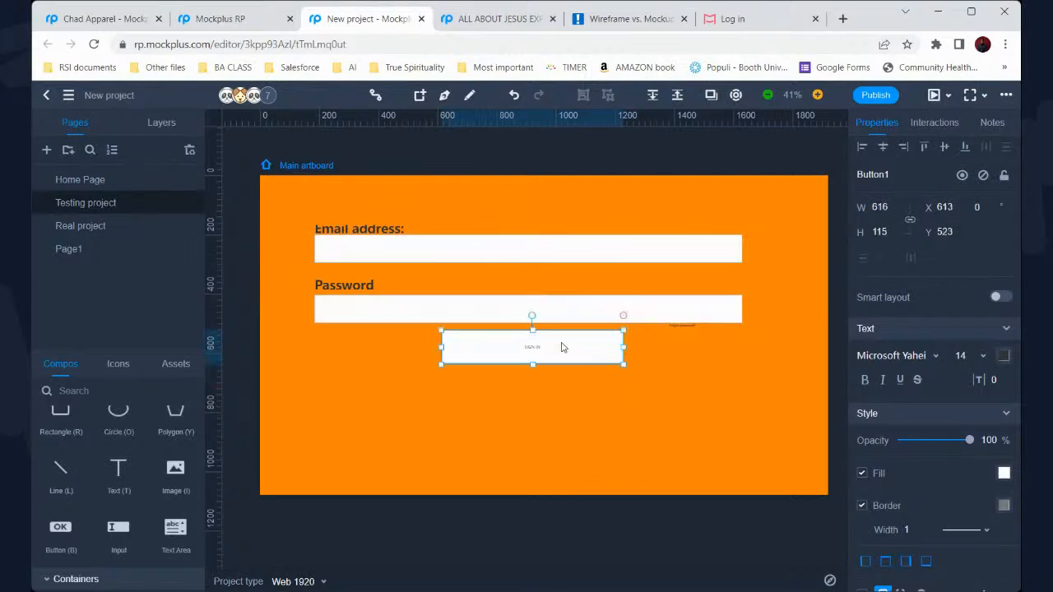
click(1004, 473)
click(916, 307)
mouse_move(909, 276)
mouse_down()
mouse_move(905, 247)
mouse_move(887, 254)
mouse_up()
click(872, 306)
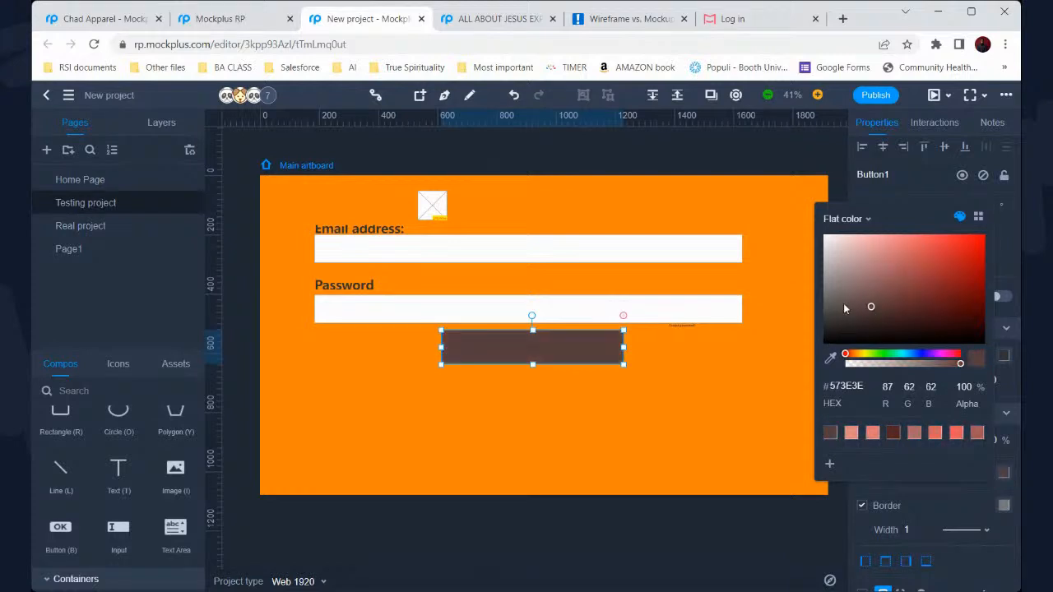
Make the SIGN IN button text bold at 72 pt
double_click(539, 346)
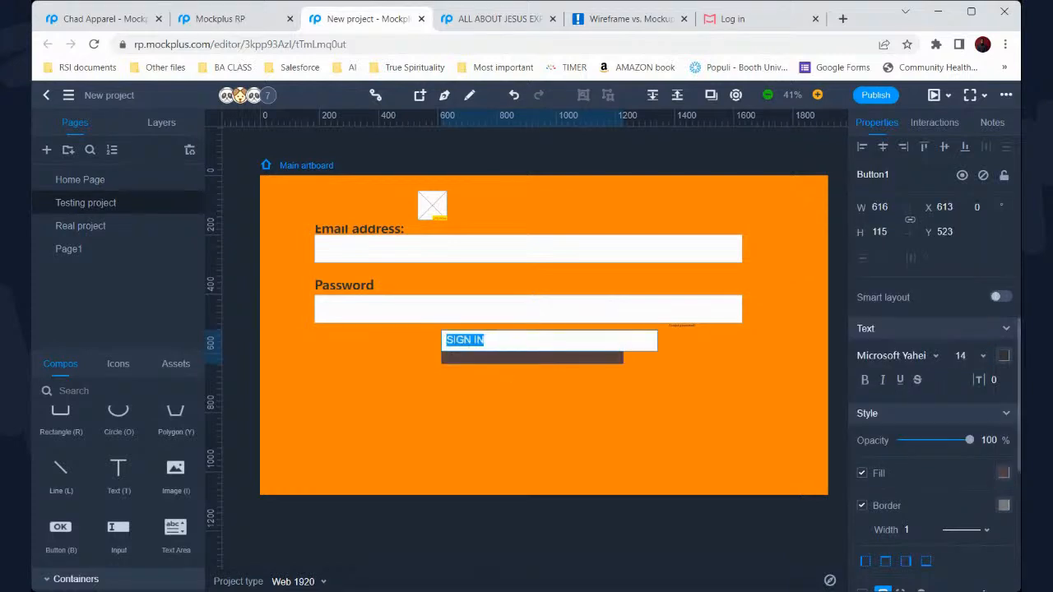
click(979, 354)
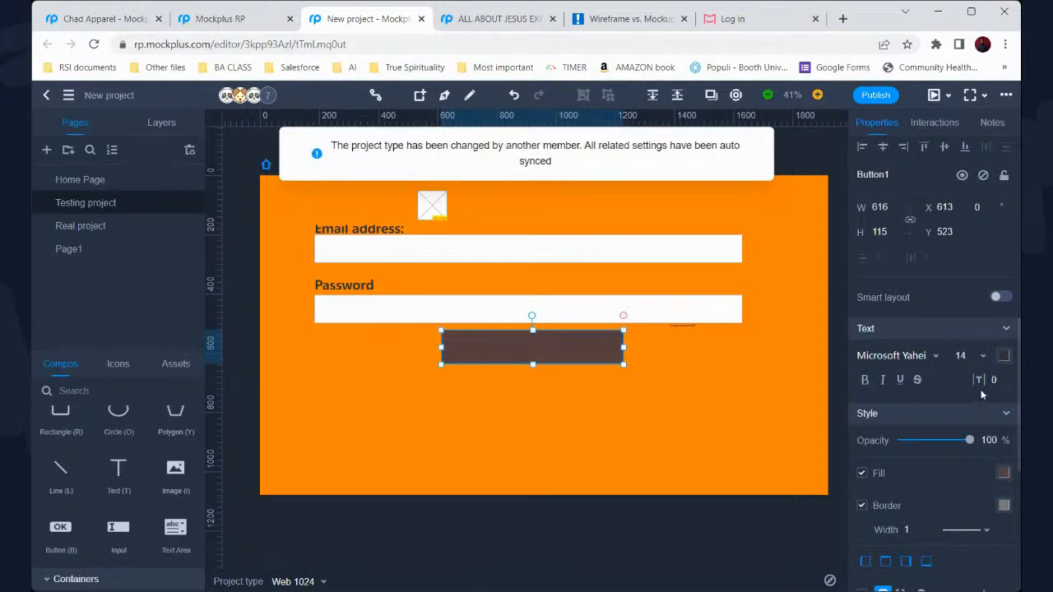
text(72)
key(Return)
click(865, 379)
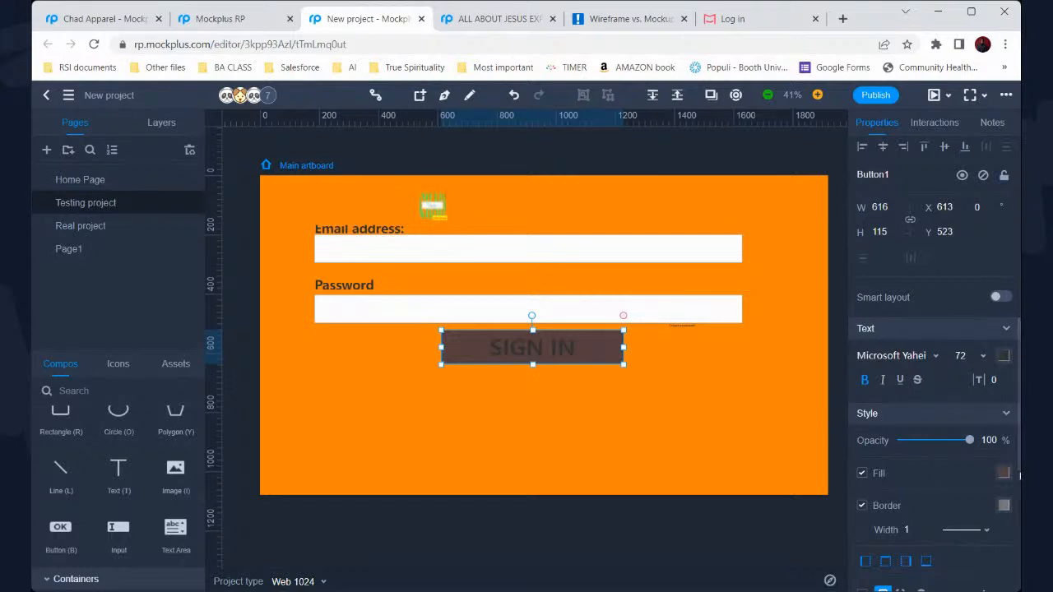
Change the SIGN IN button fill to grey
click(1003, 473)
click(857, 276)
click(859, 263)
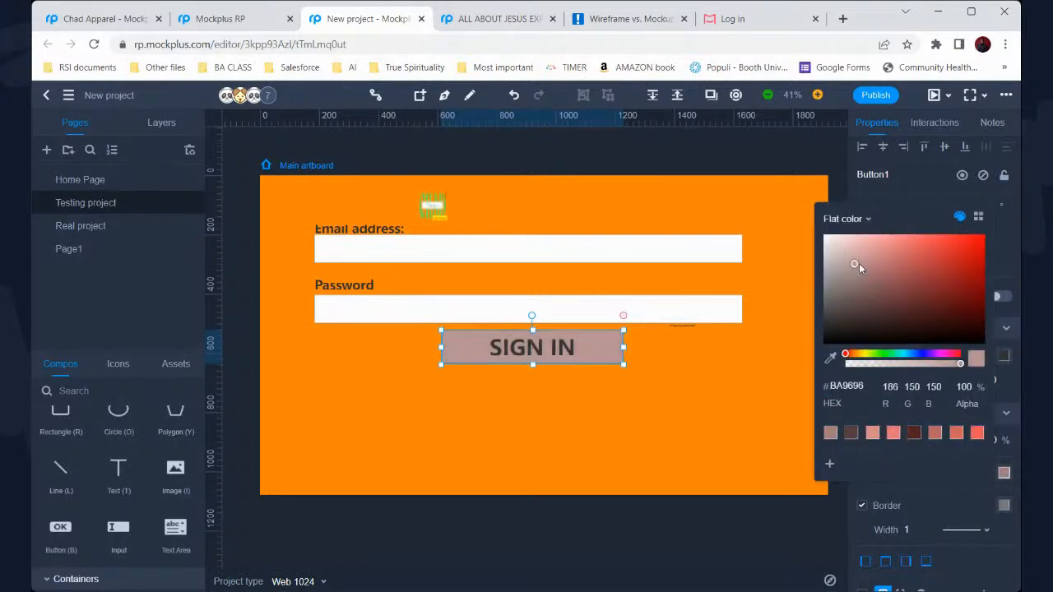
click(852, 267)
drag(845, 278, 844, 296)
click(687, 400)
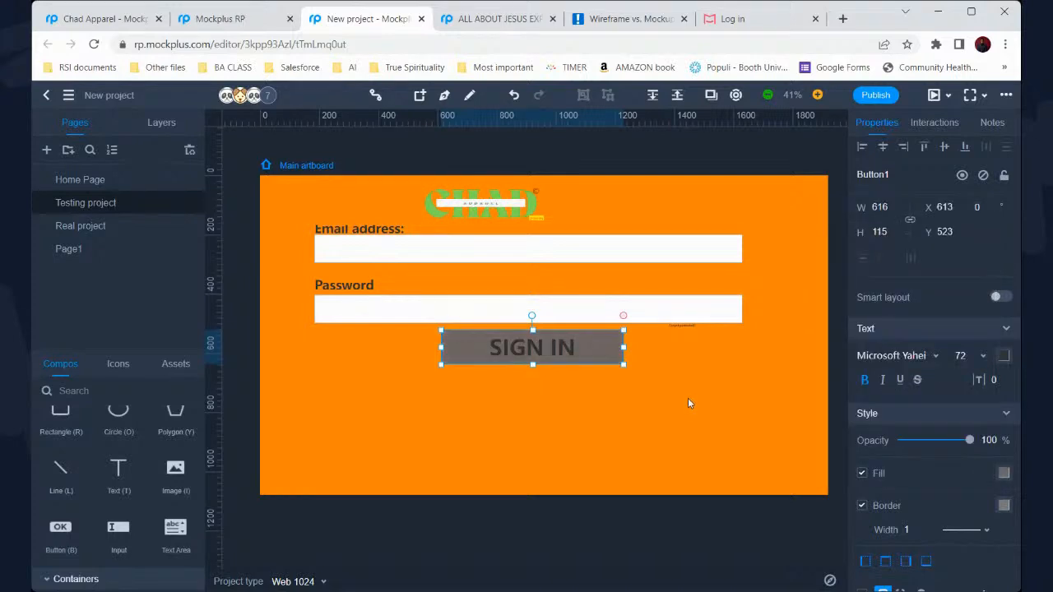
click(688, 398)
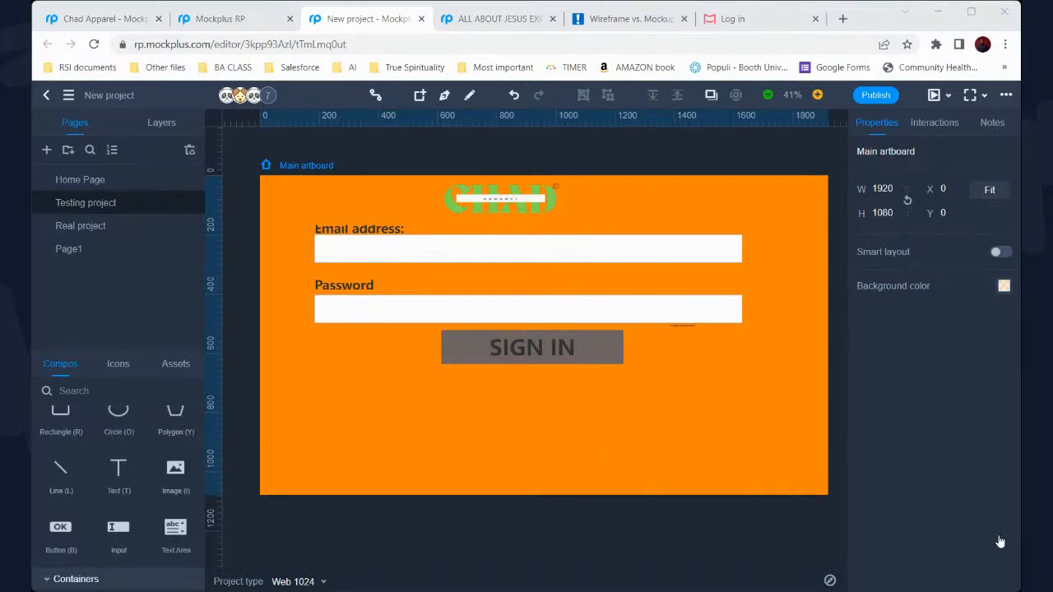
Switch to the Log in browser tab showing the Mockplus sign-in page
click(673, 423)
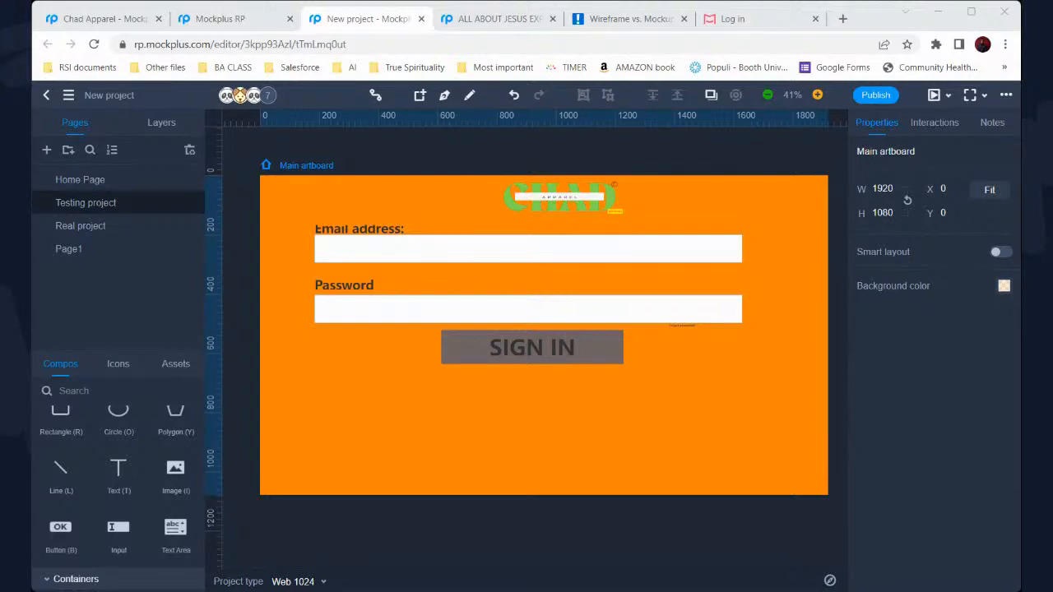
click(740, 18)
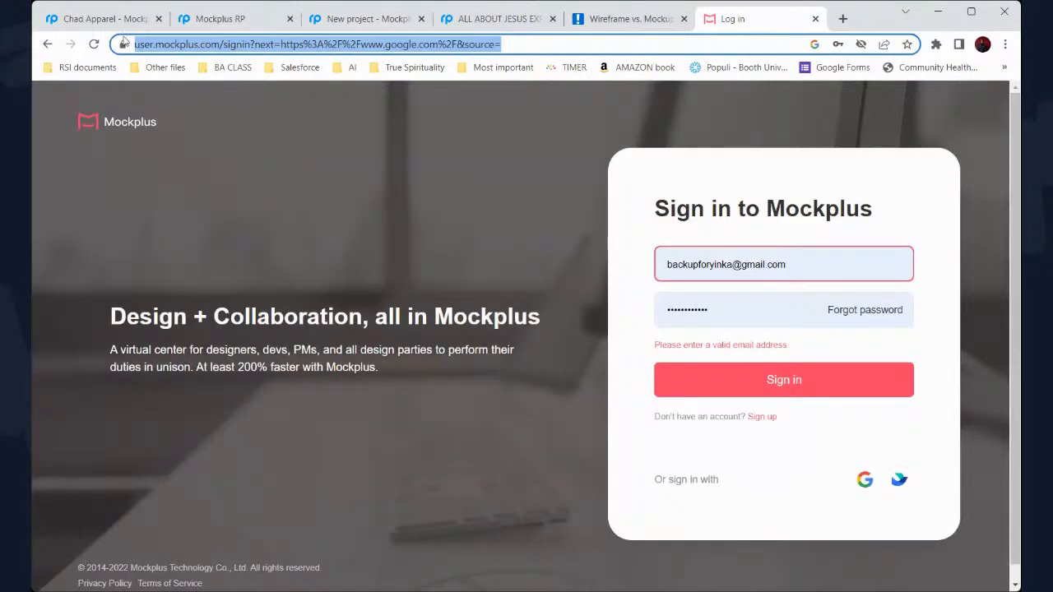
In Chad Apparel, review the Home, LOGIN PAGE and RESET PASSWORD pages, then open the Product page
click(103, 19)
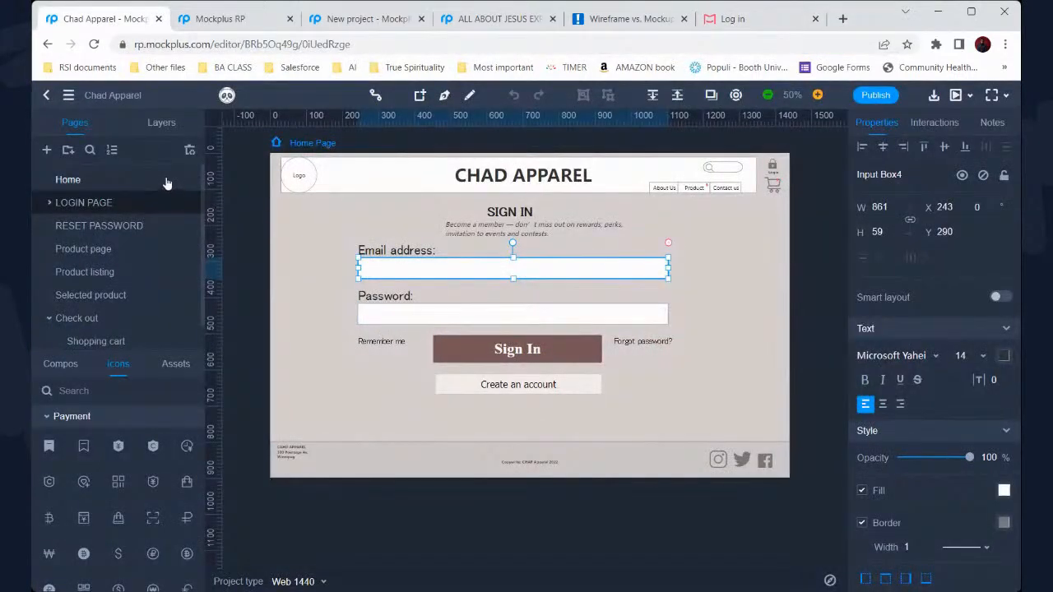
click(165, 183)
click(153, 204)
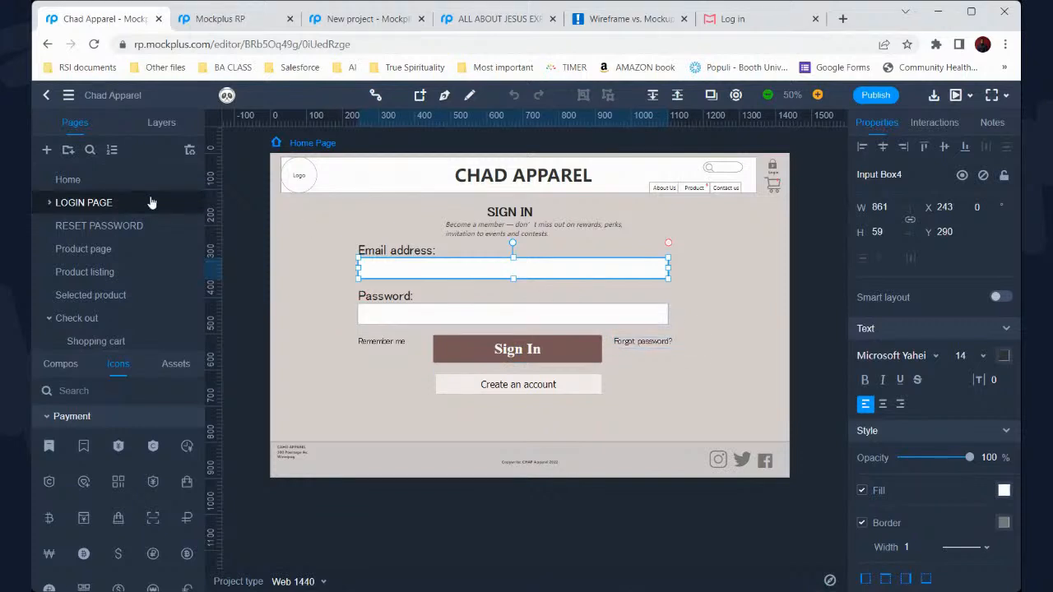
click(129, 226)
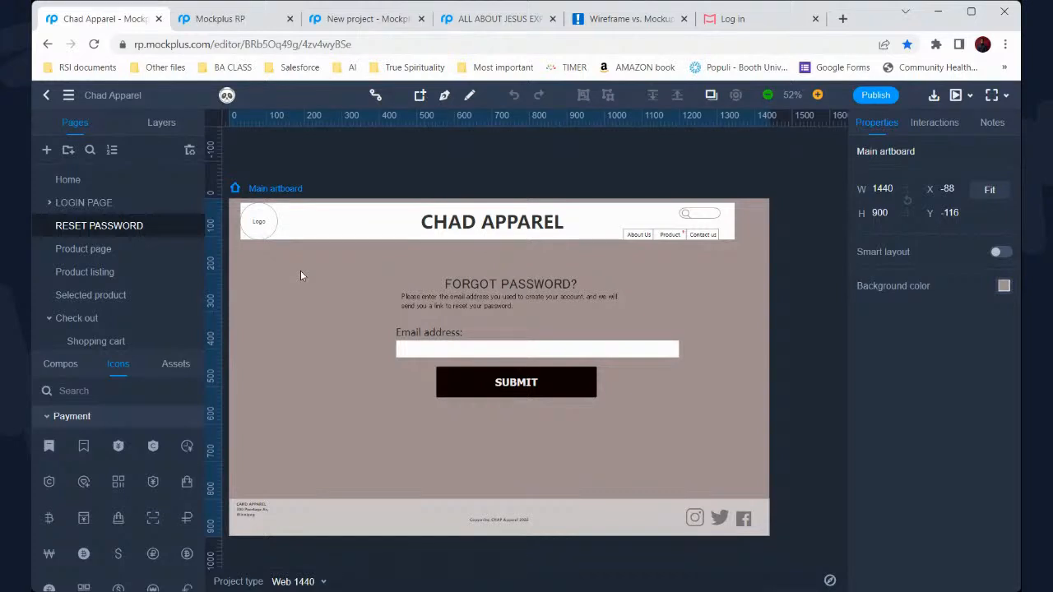
scroll(387, 254, up, 2)
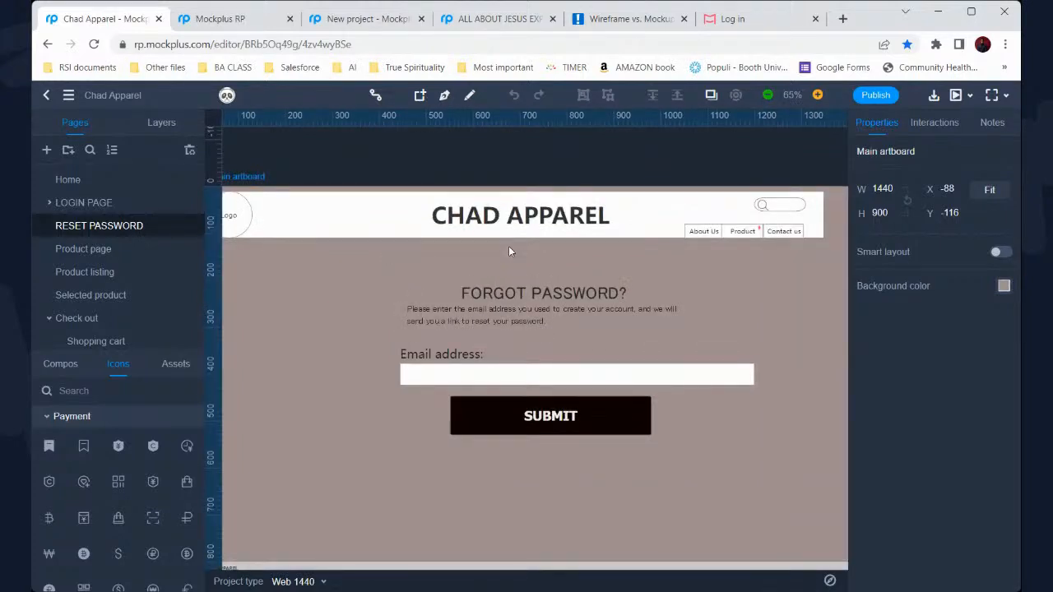
double_click(455, 374)
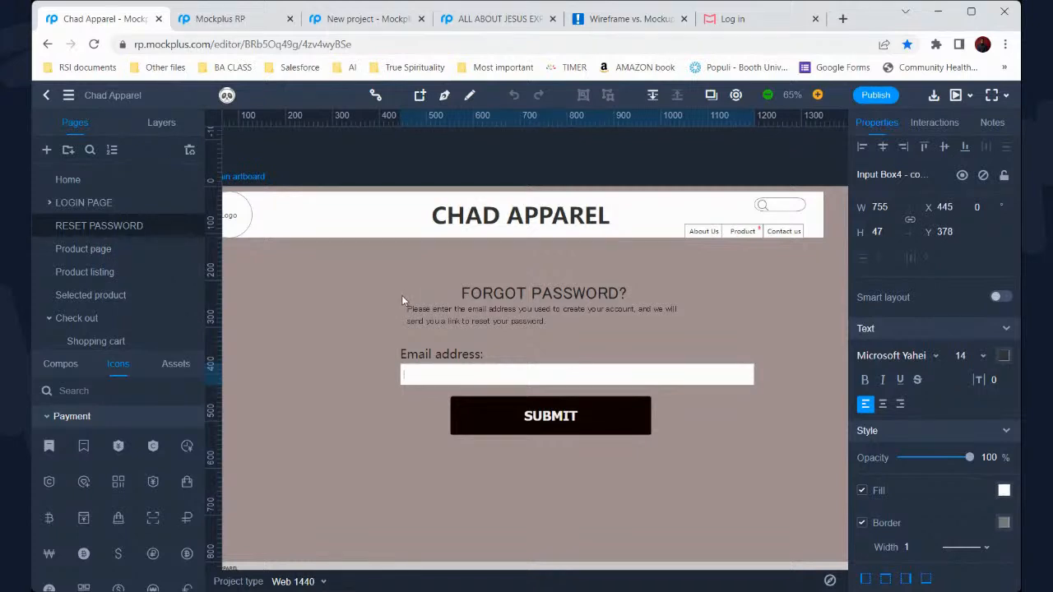
click(152, 255)
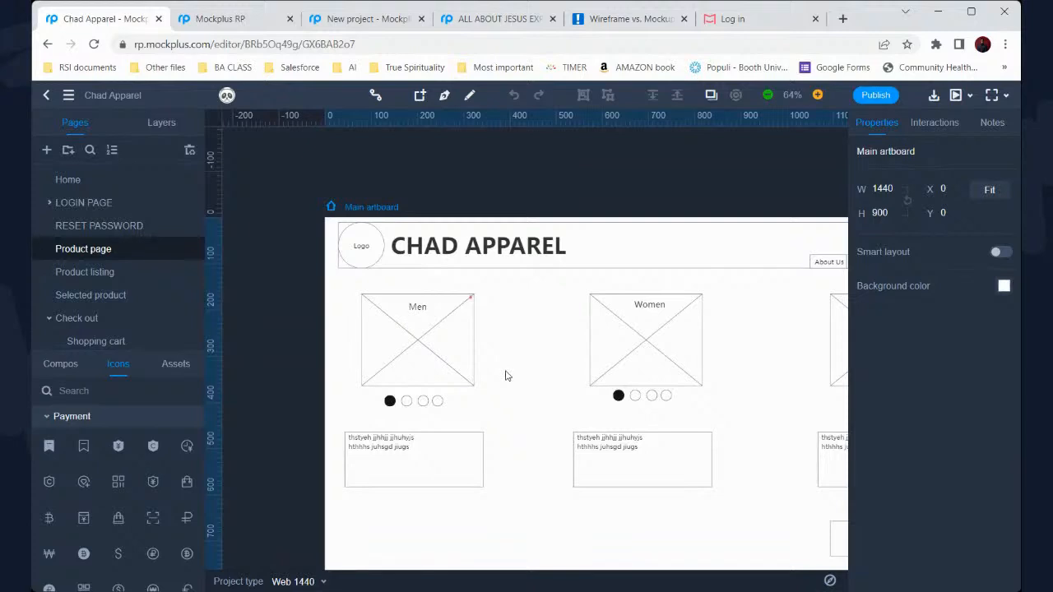
Browse the Product listing and Check out pages, selecting the cart panel group
scroll(506, 376, down, 3)
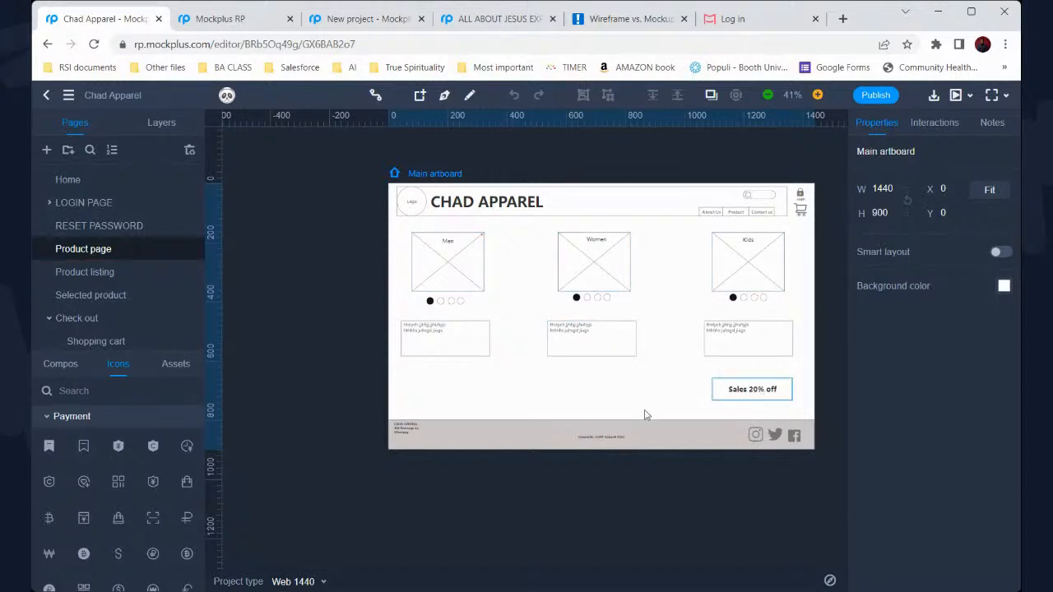
click(113, 276)
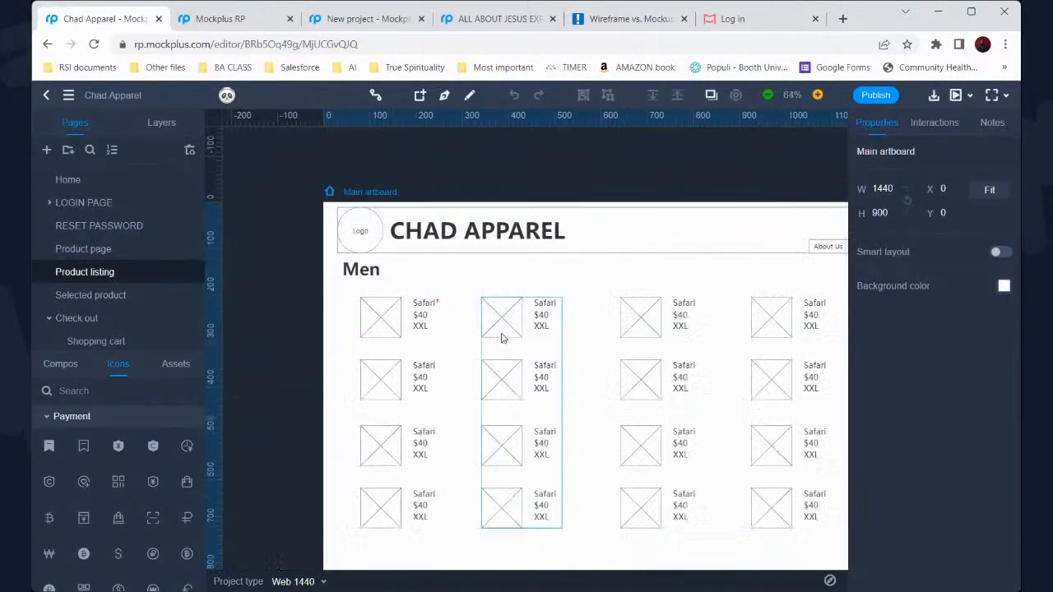
scroll(502, 338, down, 3)
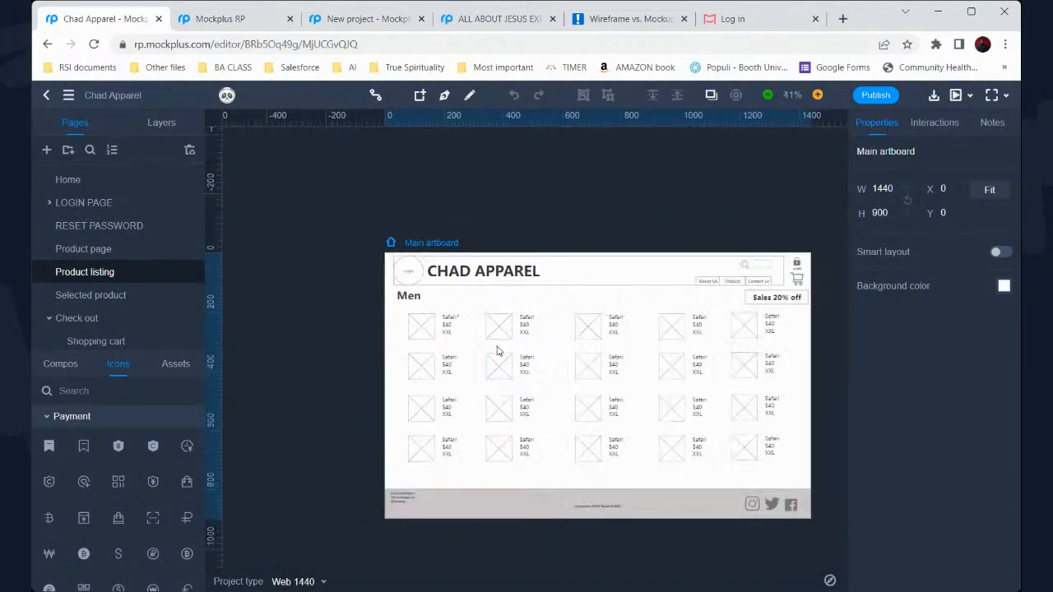
click(105, 321)
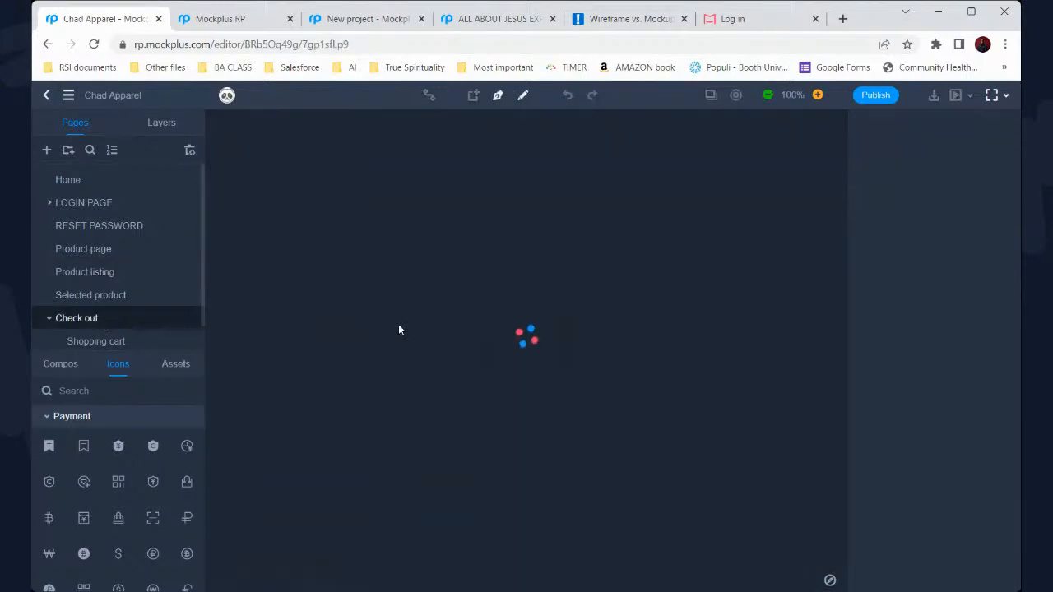
scroll(503, 361, down, 3)
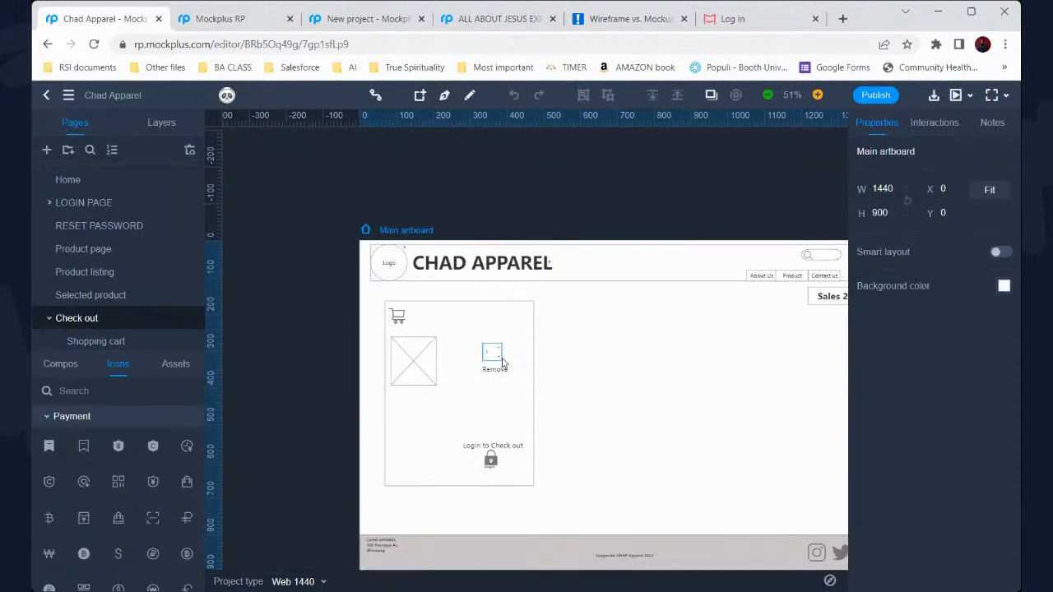
scroll(503, 362, down, 2)
click(497, 362)
scroll(494, 366, down, 1)
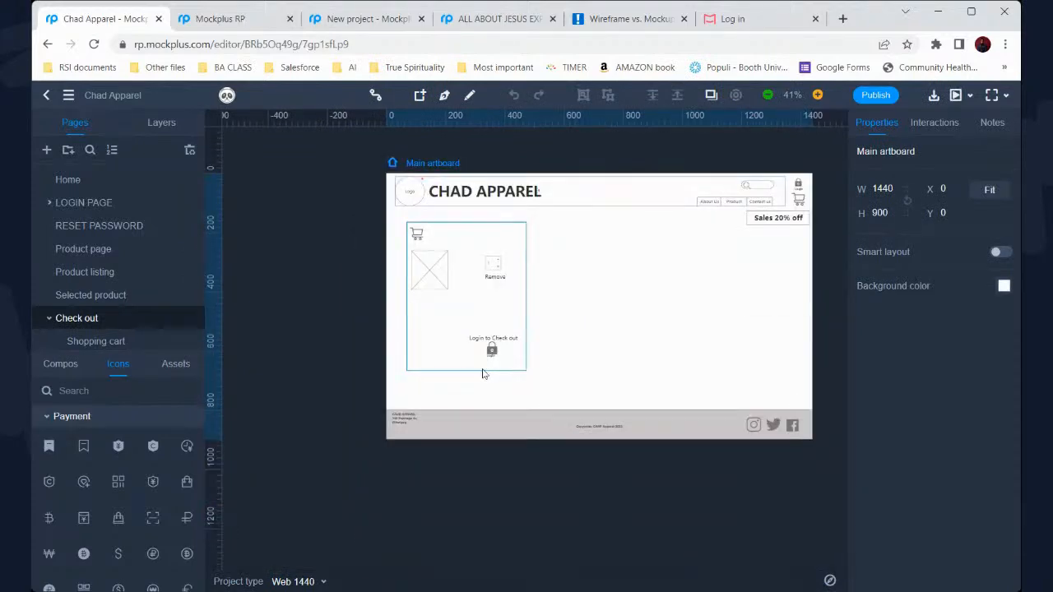
scroll(128, 333, down, 1)
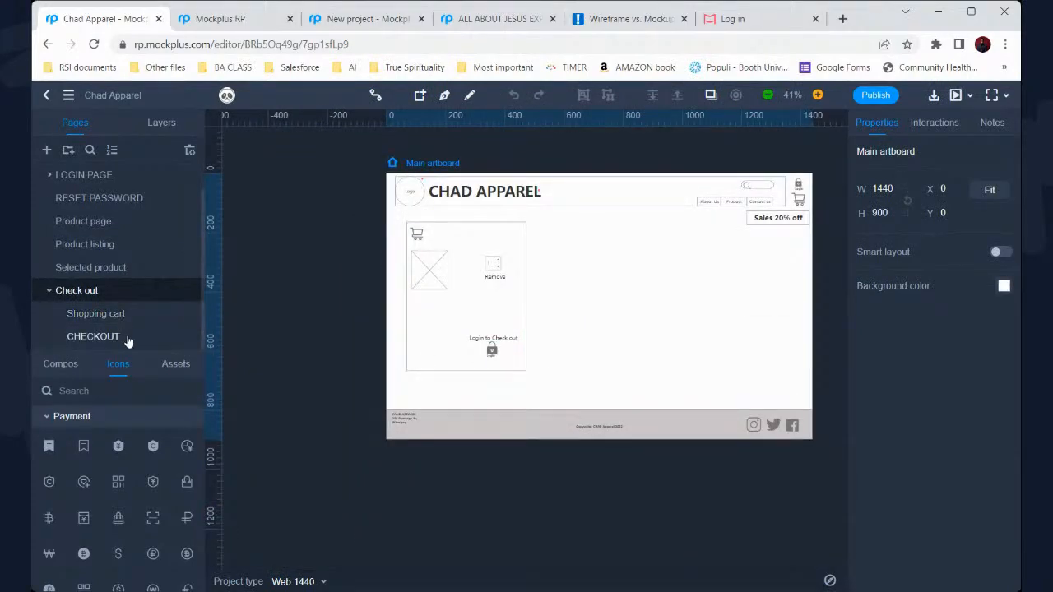
Open the CHECKOUT page, pan to YOUR PAYMENT DETAILS, and select the Name on card input
click(93, 336)
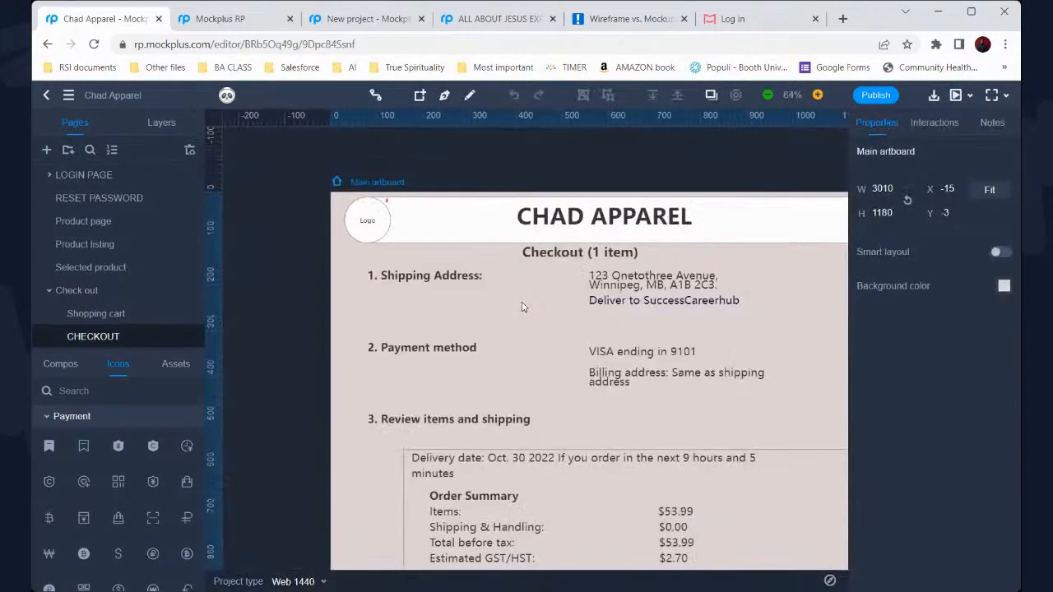
scroll(521, 307, down, 1)
scroll(521, 307, down, 1)
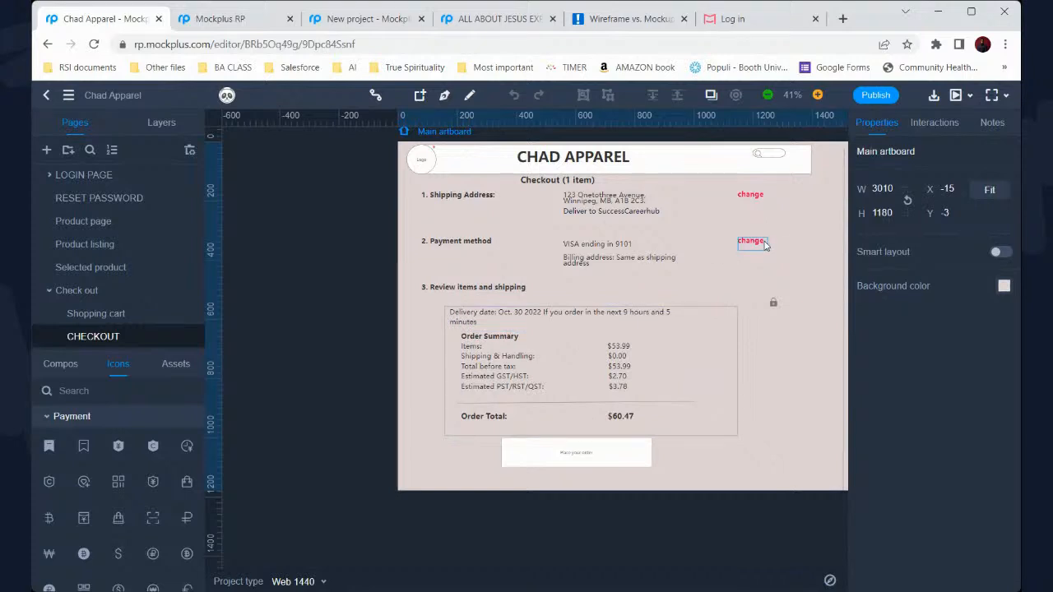
scroll(624, 452, down, 5)
scroll(623, 457, up, 3)
scroll(624, 457, down, 3)
scroll(721, 409, down, 1)
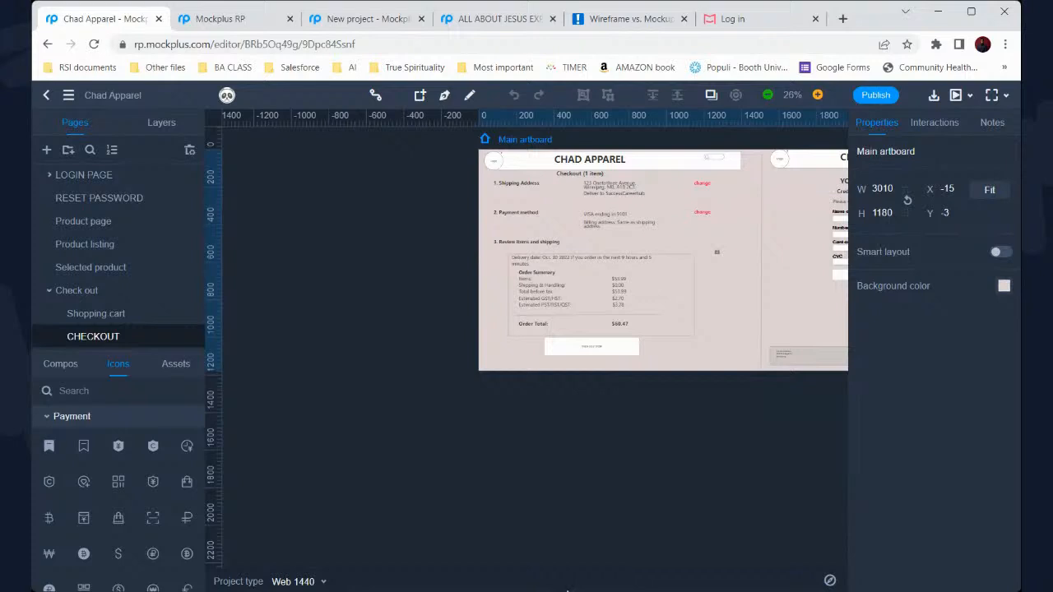
scroll(615, 398, right, 5)
scroll(614, 399, up, 2)
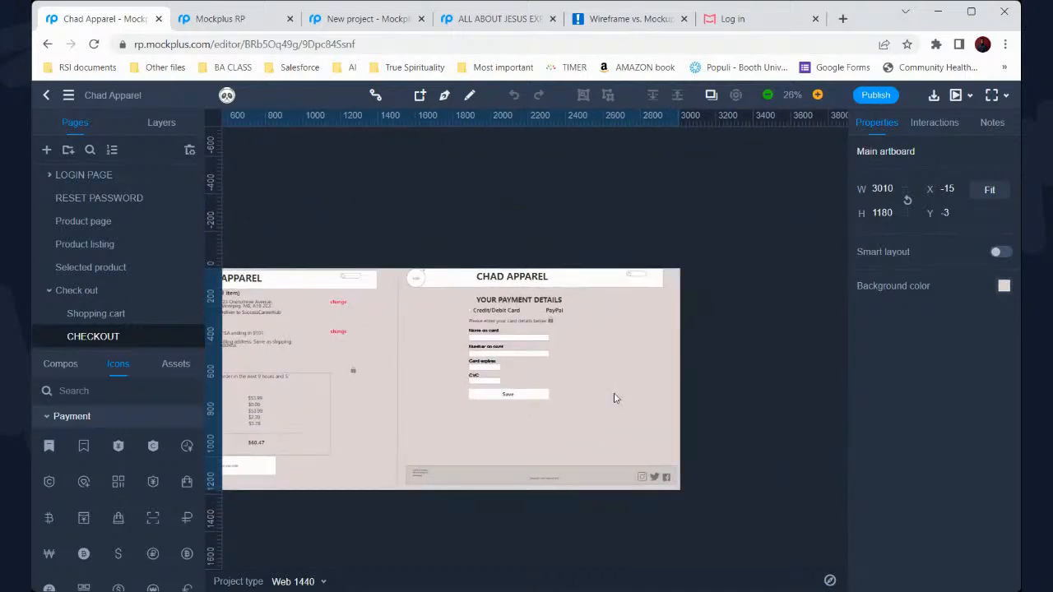
scroll(604, 400, up, 1)
scroll(604, 400, up, 2)
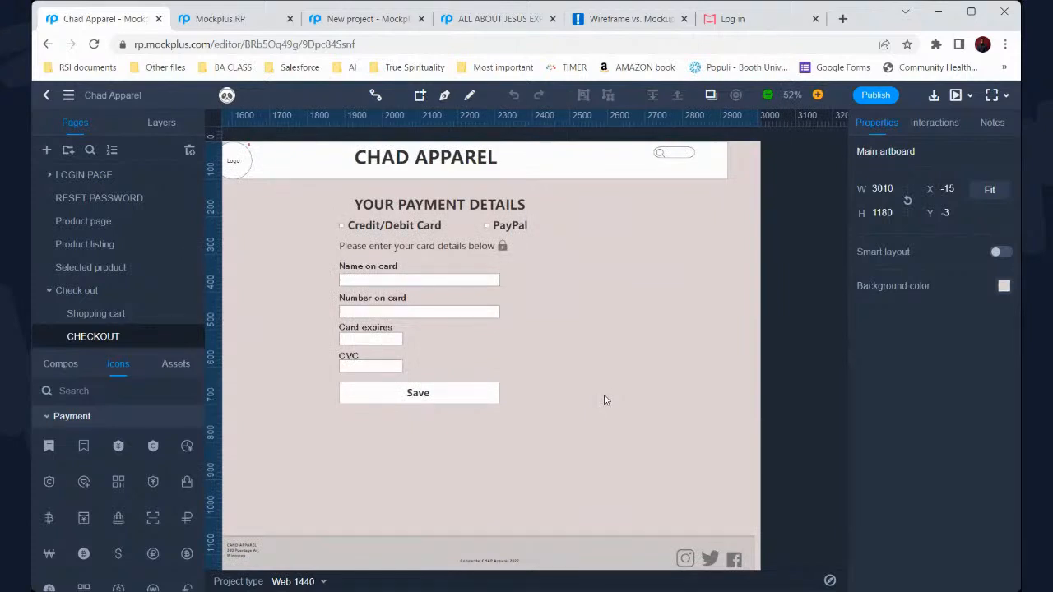
click(441, 278)
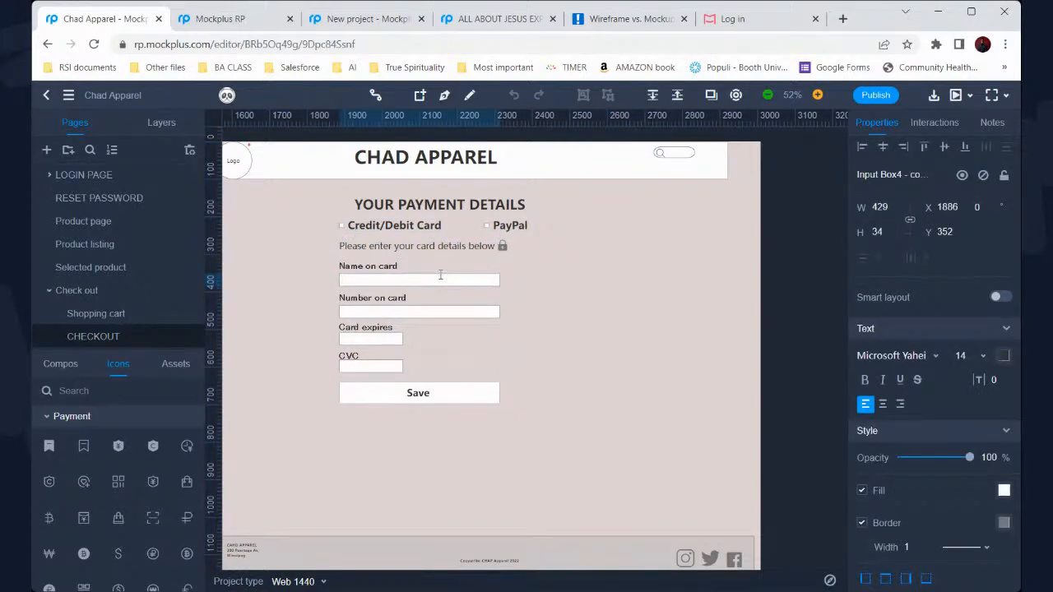
Type 'te' into the Name on card field and relabel Number on card as 'Card Number'
double_click(441, 274)
text(test test)
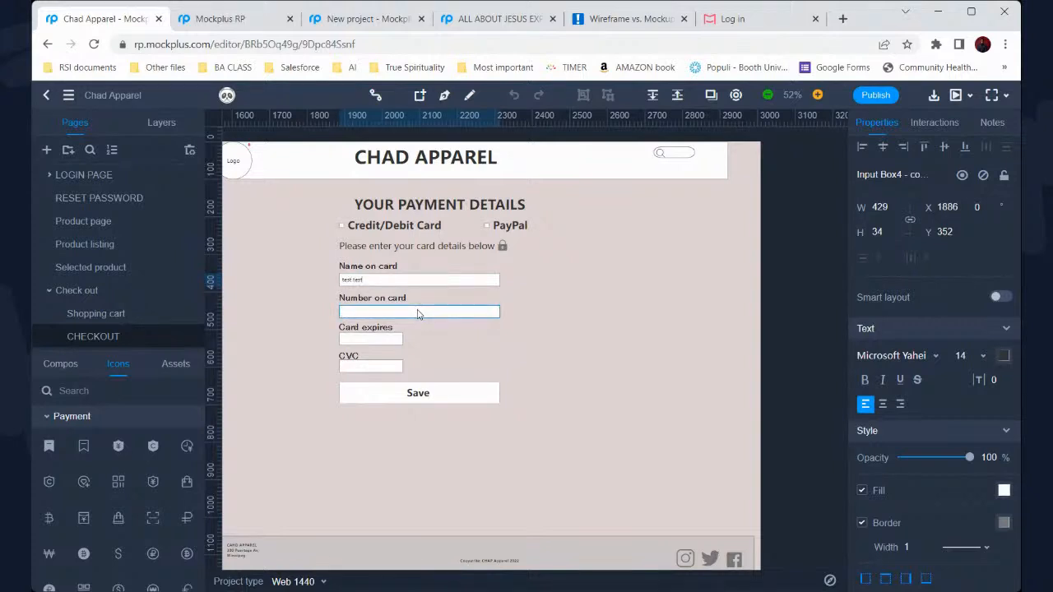
double_click(406, 298)
text(C)
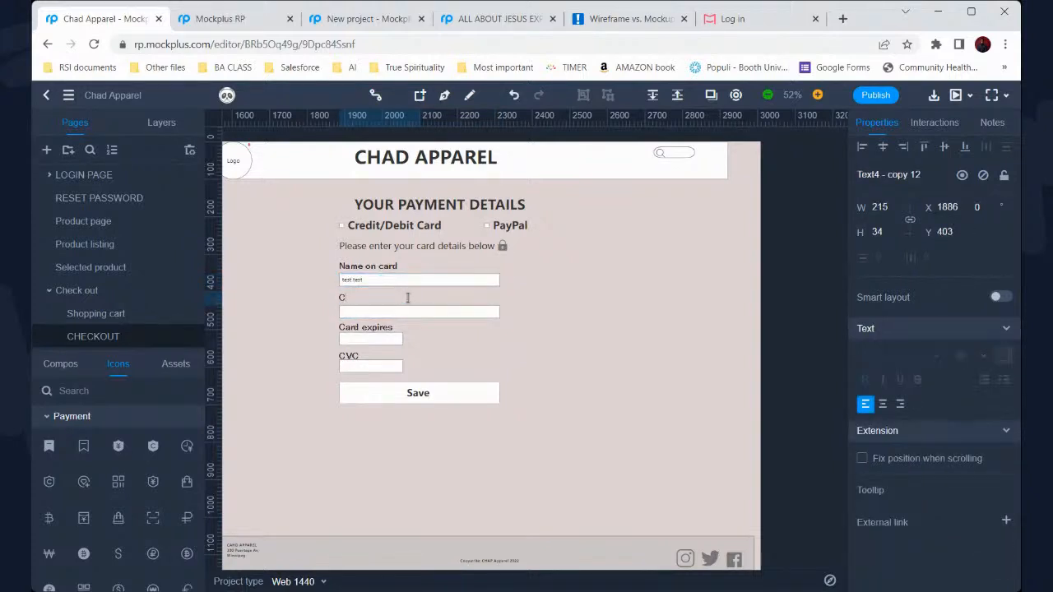
text(ard Number)
key(Escape)
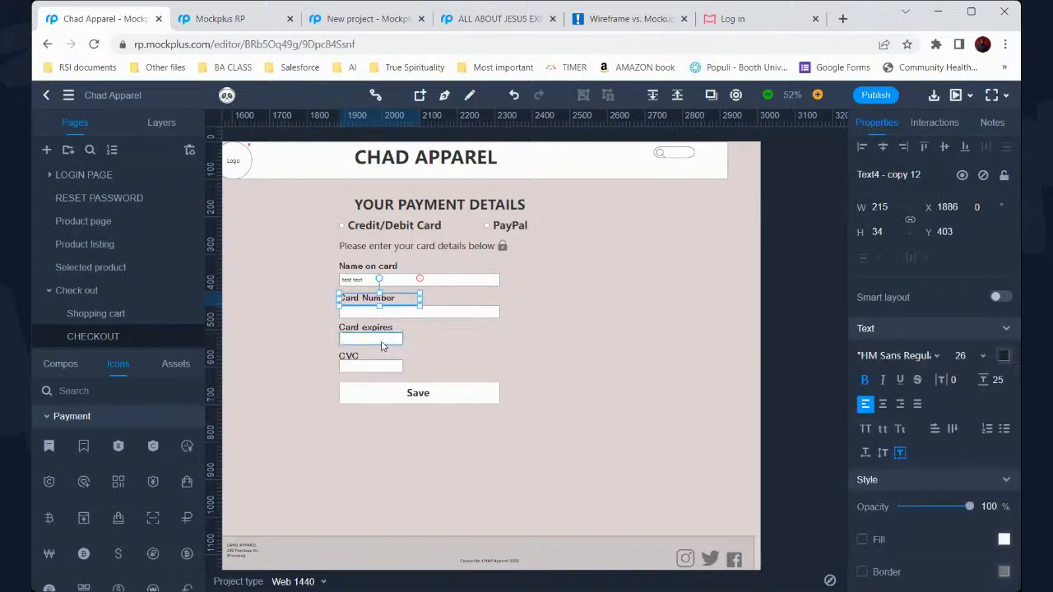
click(436, 366)
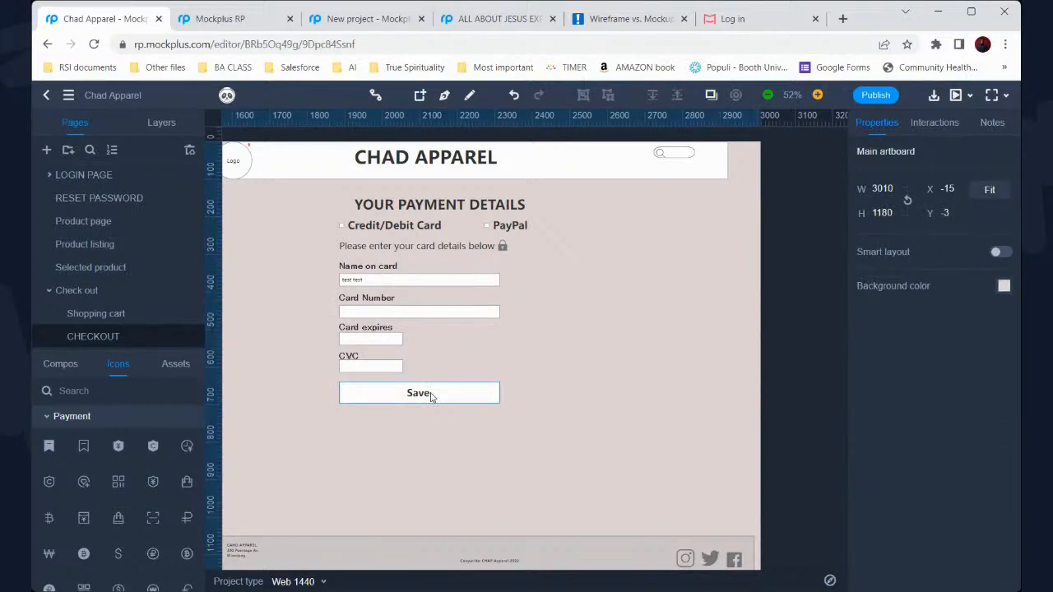
Scroll the canvas back and return to the LOGIN PAGE
scroll(430, 397, left, 10)
scroll(430, 397, left, 5)
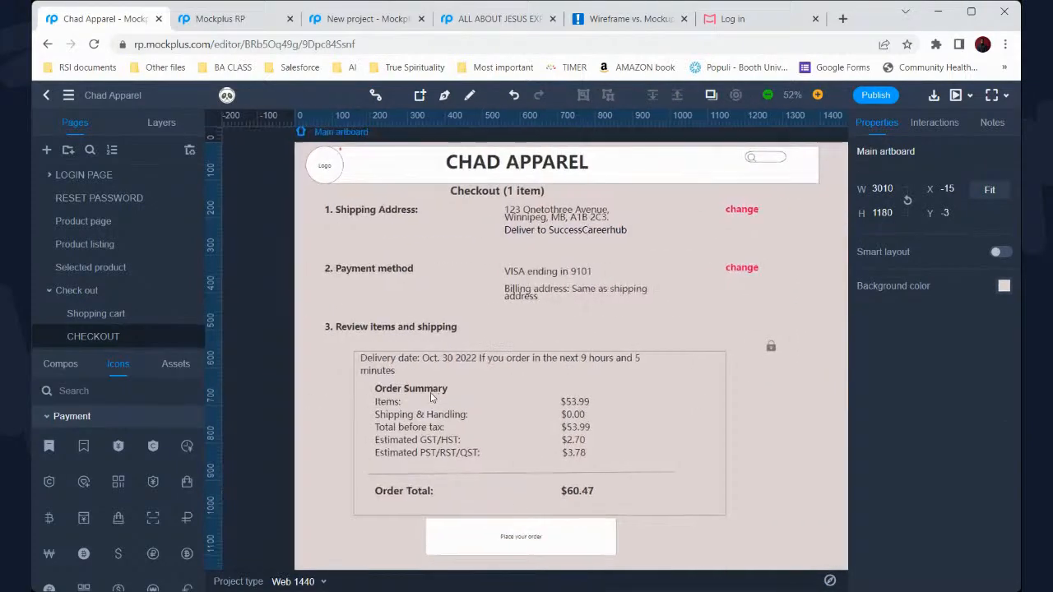
scroll(430, 397, down, 1)
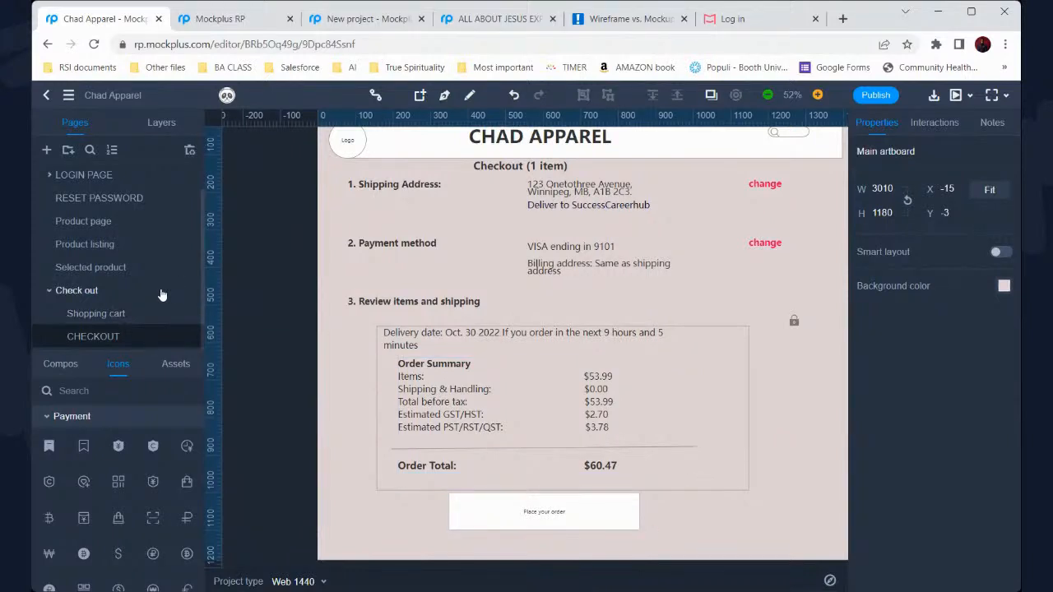
scroll(139, 278, up, 1)
click(134, 209)
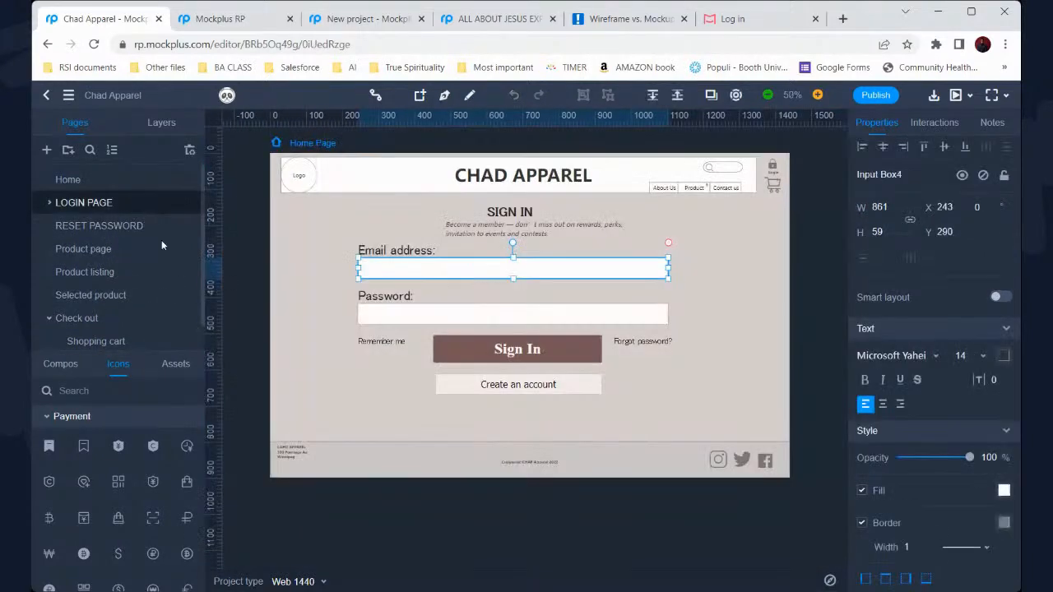
Switch to the shared New project, glancing at the dashboard, and zoom out on the orange login draft
click(339, 23)
click(241, 29)
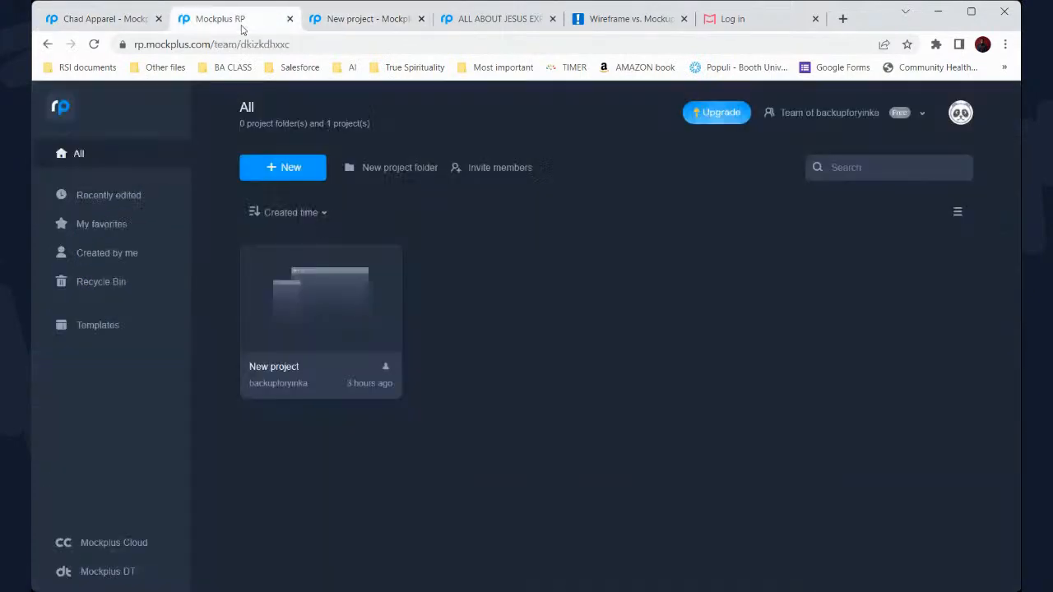
click(317, 23)
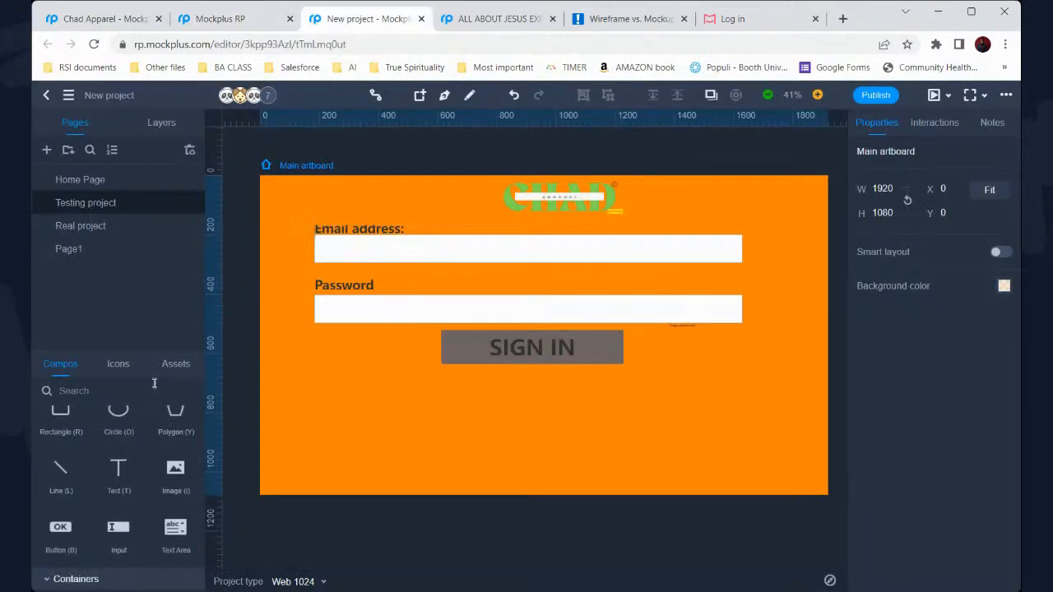
scroll(297, 319, down, 2)
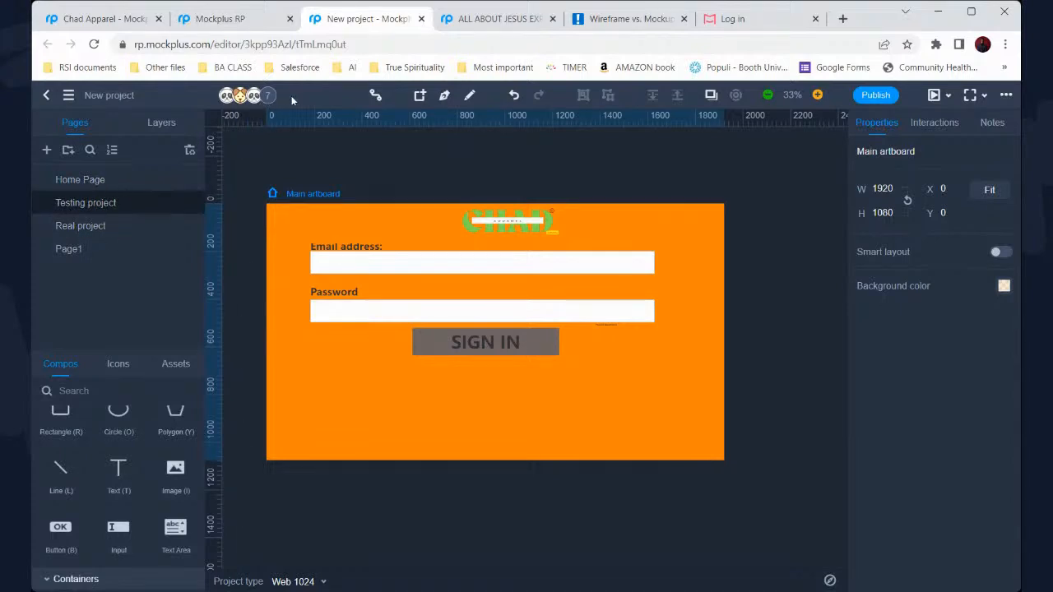
Add a page named 'Ma' to New project and zoom out to 64% to see its blank artboard
click(47, 151)
double_click(111, 226)
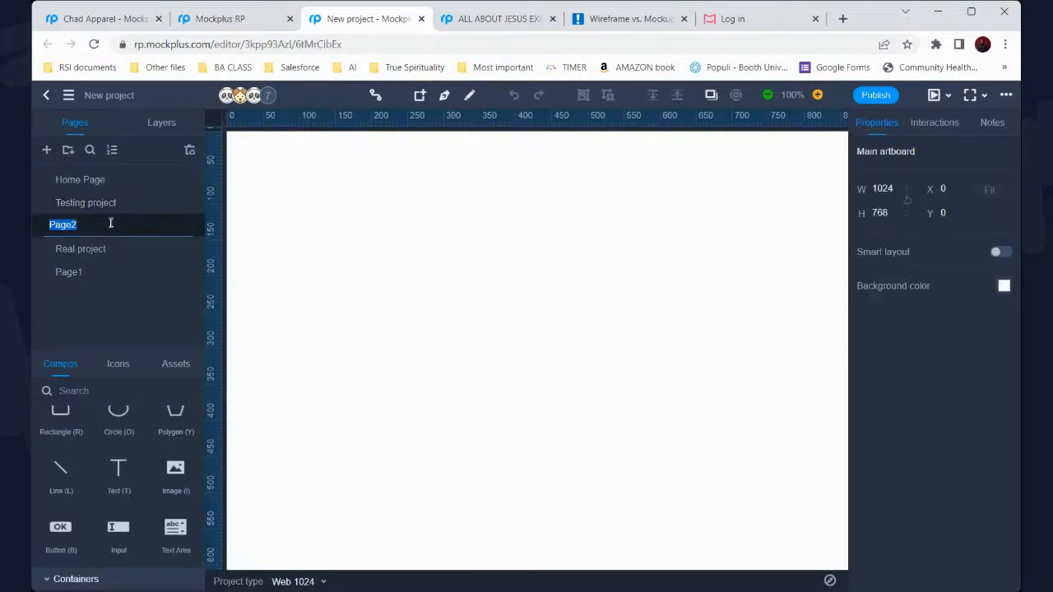
text(Mayowa)
key(Return)
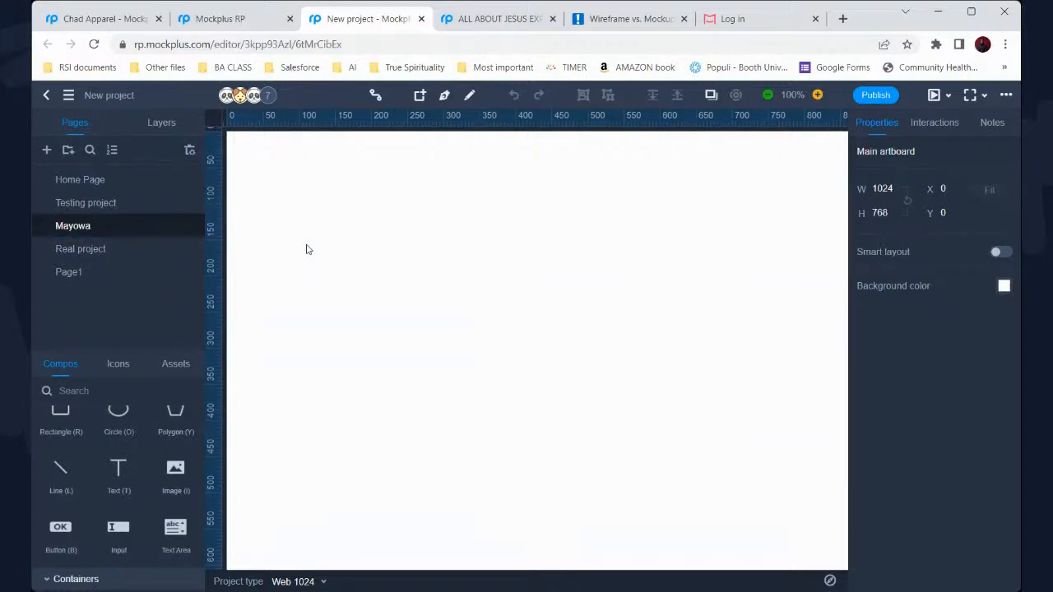
scroll(317, 250, down, 3)
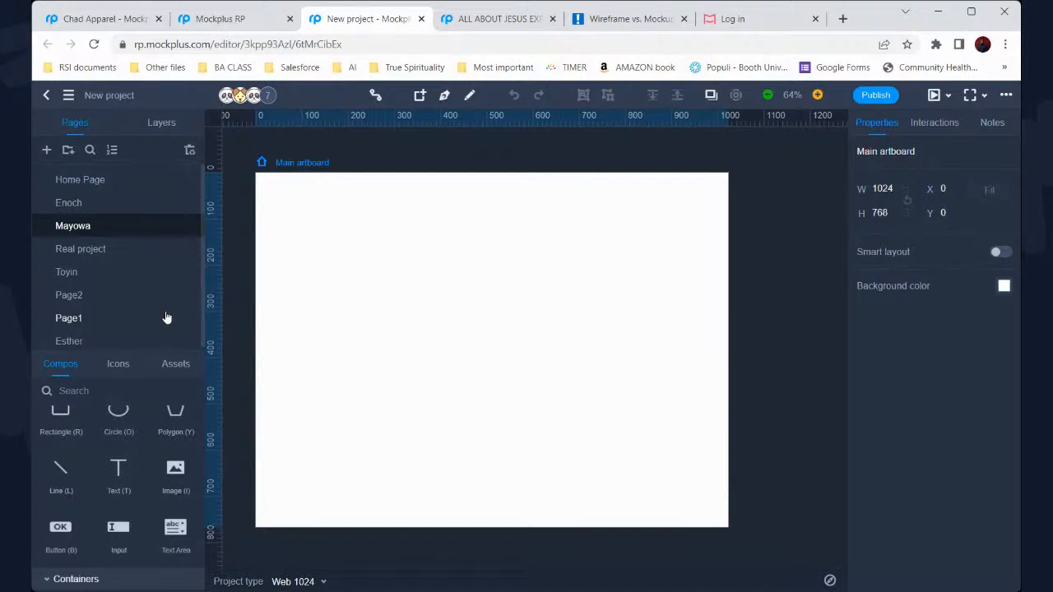
Check Chad Apparel's sign-in design, then open Home Page and a collaborator's orange sign-in draft in New project
click(119, 25)
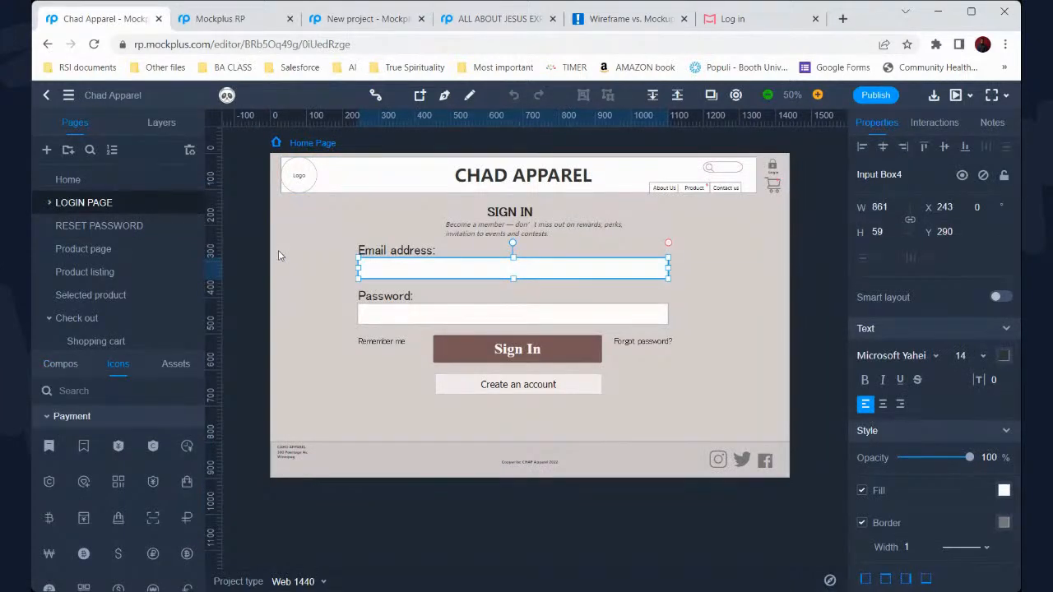
click(271, 278)
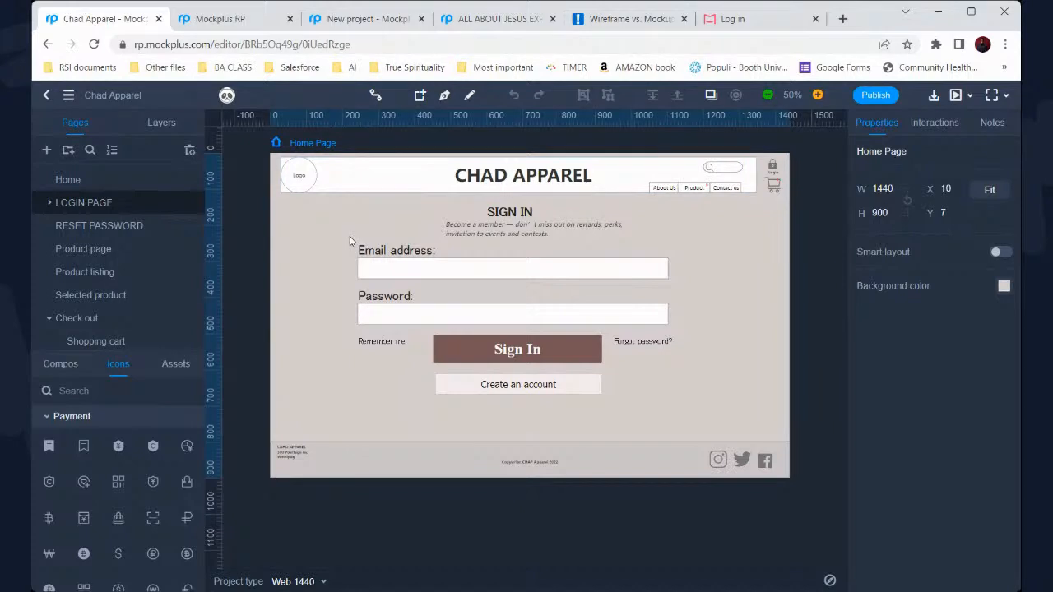
click(366, 18)
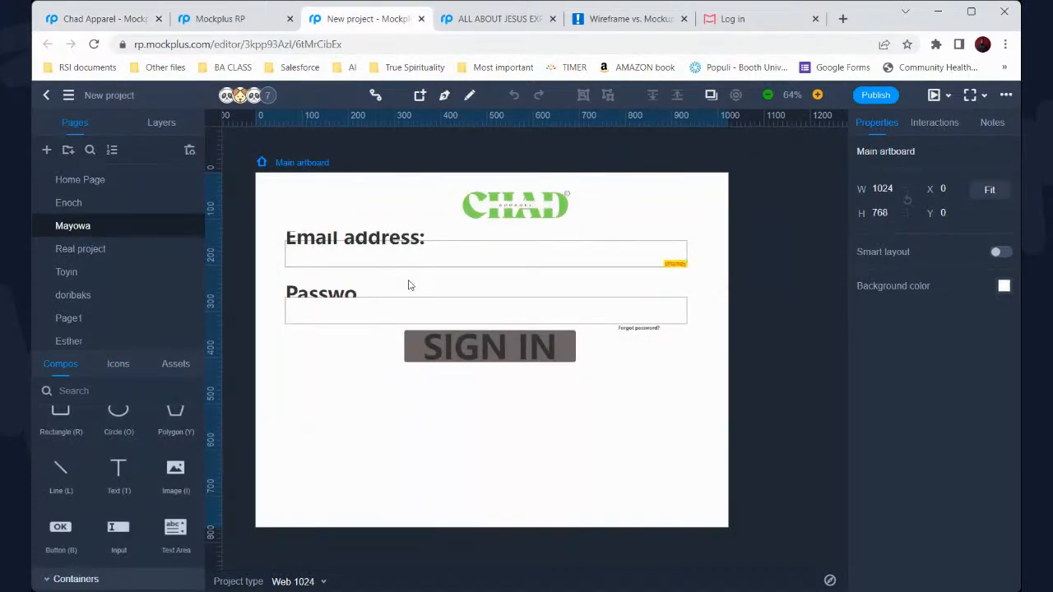
click(129, 188)
click(111, 205)
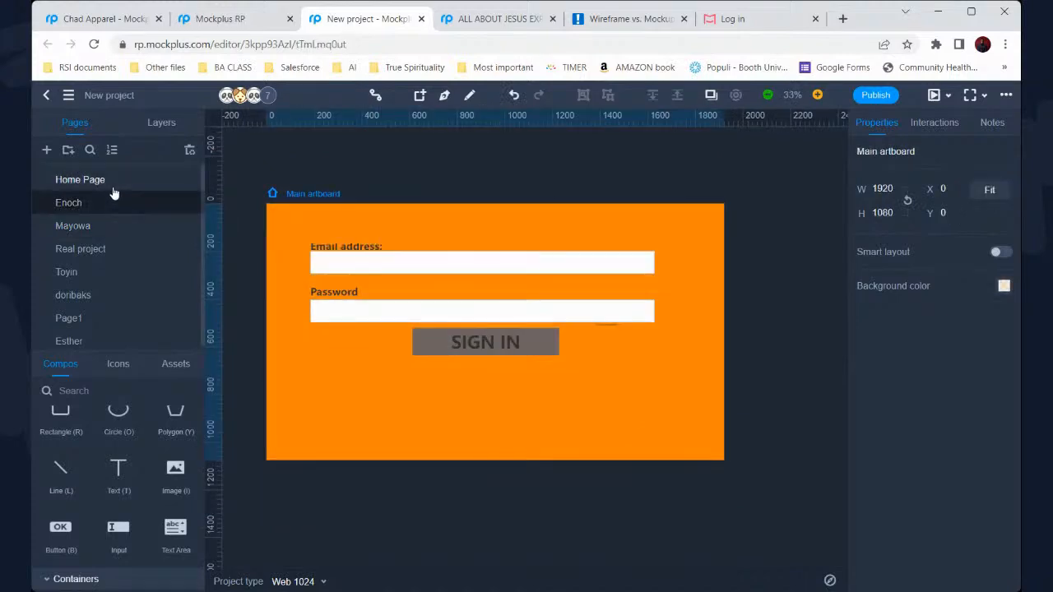
Delete the Home Page page from New project
click(112, 187)
right_click(112, 186)
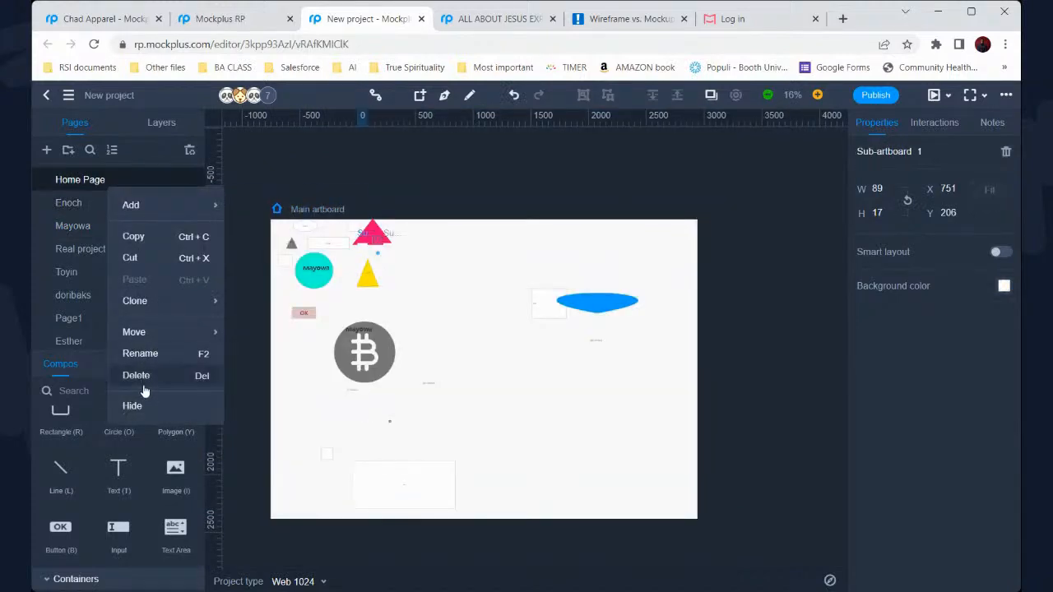
click(142, 382)
click(624, 354)
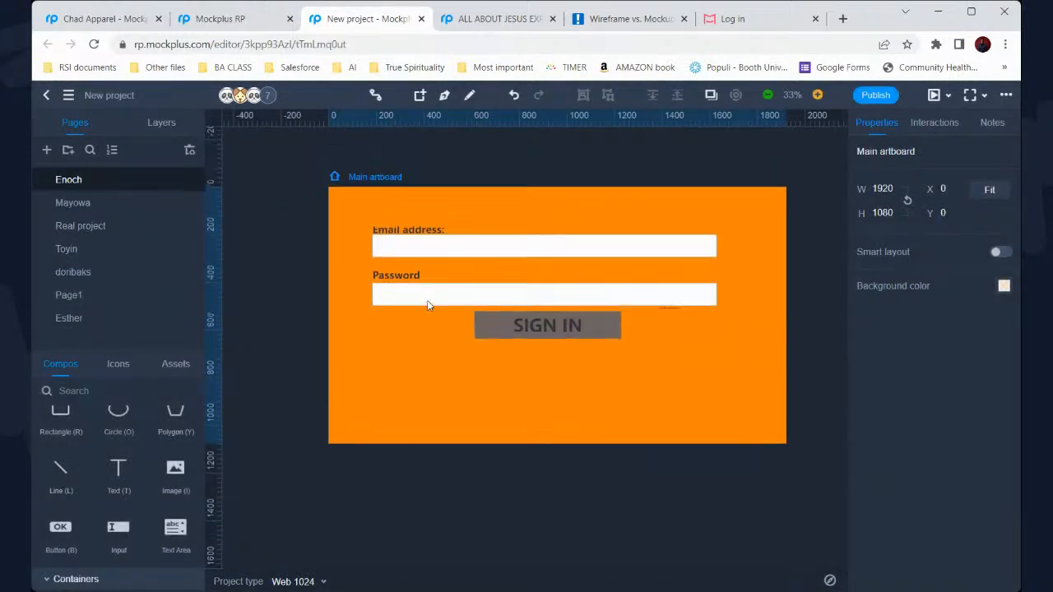
Inspect the orange draft's form fields and SIGN IN button, then browse another collaborator's draft and Page1
drag(354, 215, 679, 381)
click(658, 378)
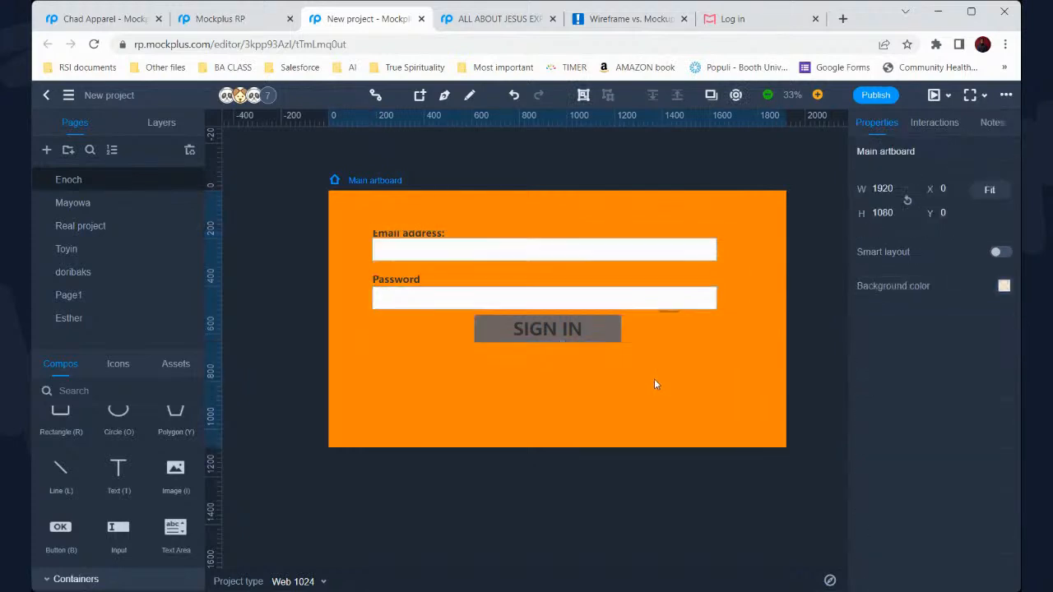
click(589, 332)
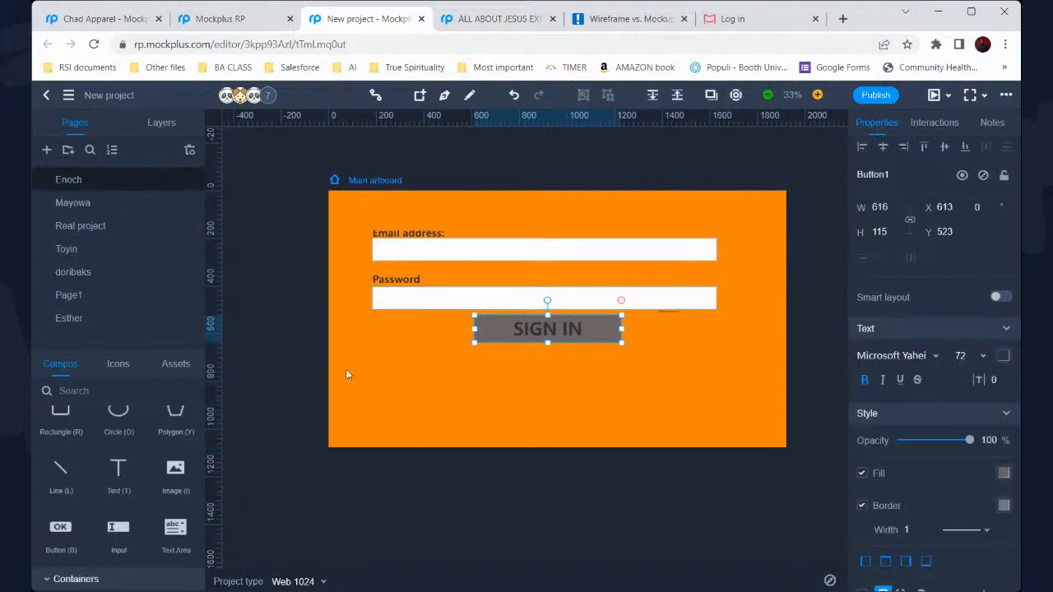
click(133, 205)
click(90, 298)
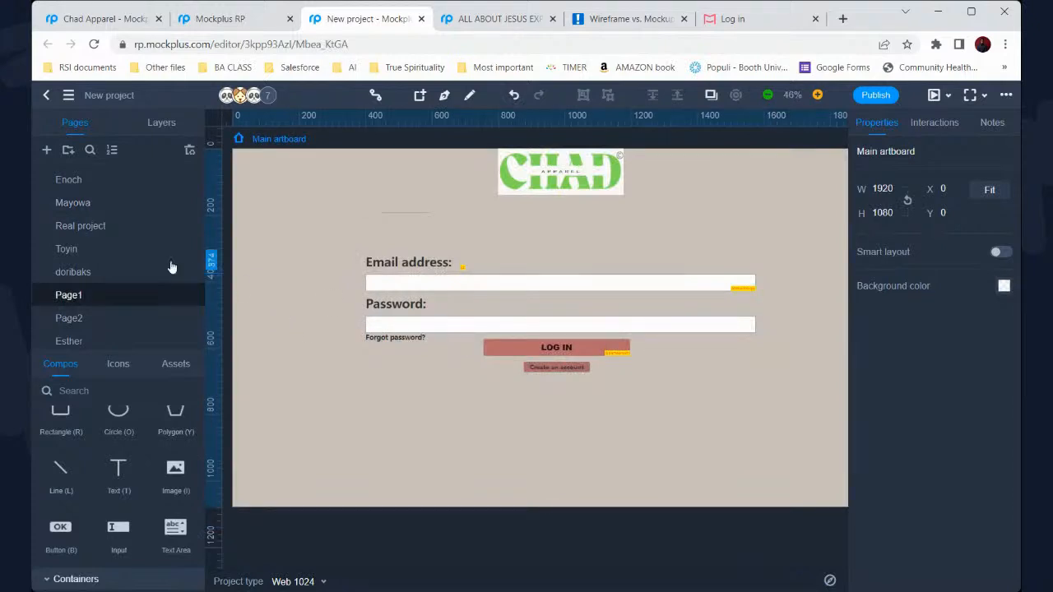
Delete the blank Page2 page
click(122, 313)
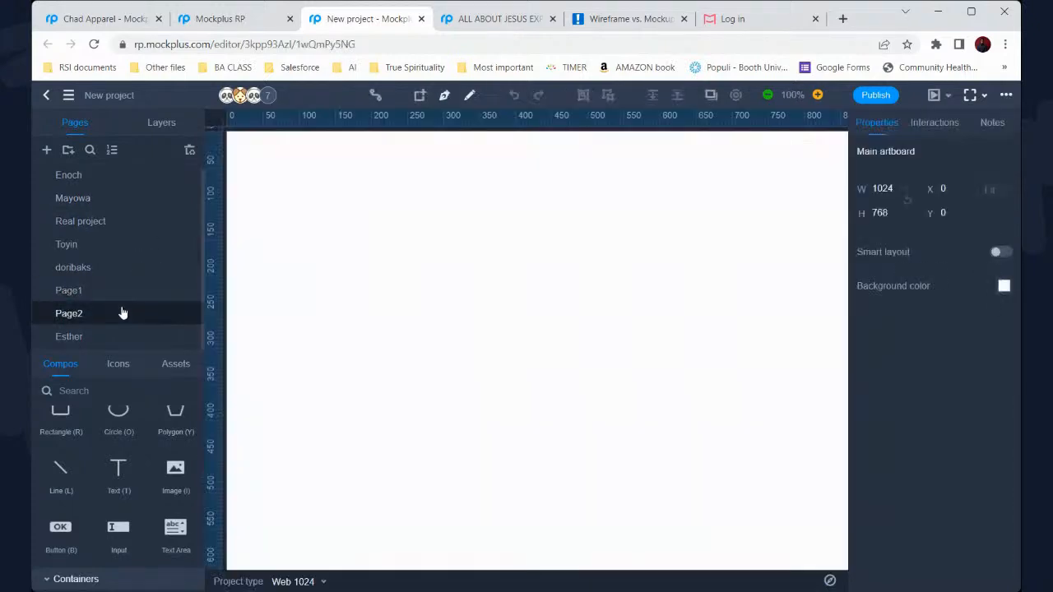
right_click(122, 313)
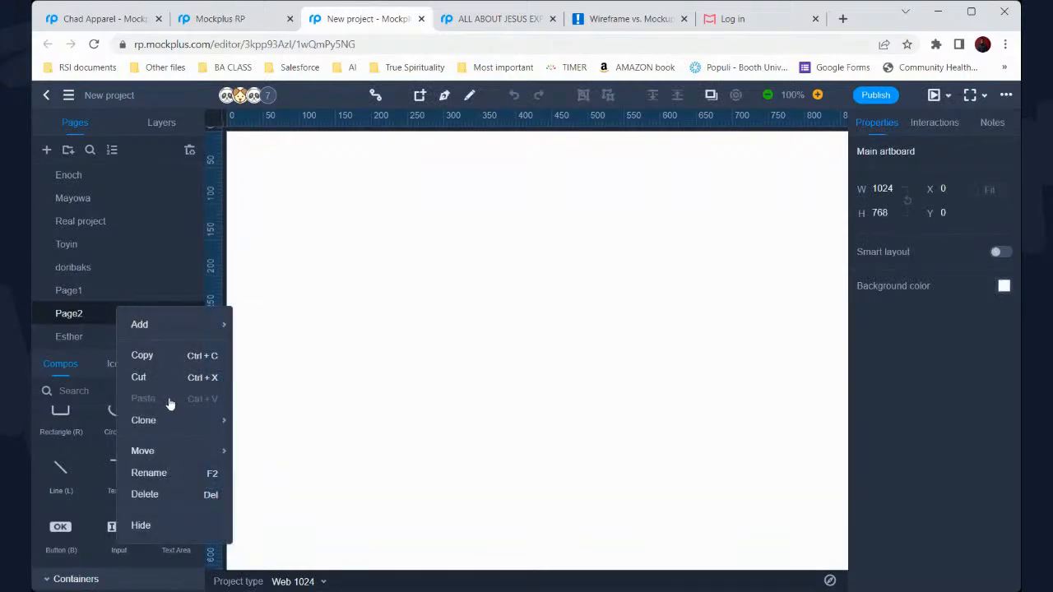
click(159, 490)
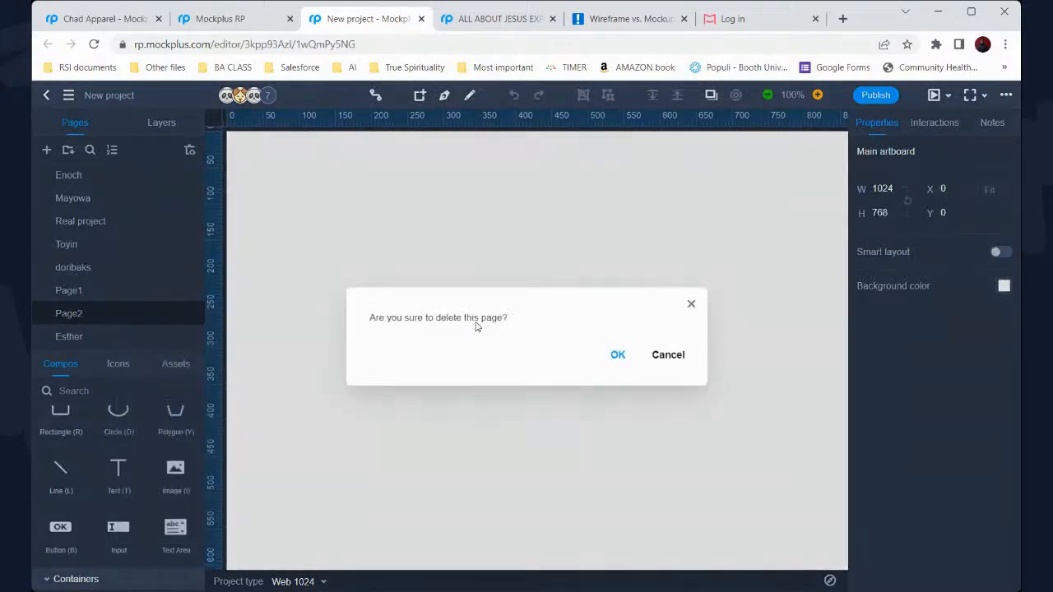
click(617, 354)
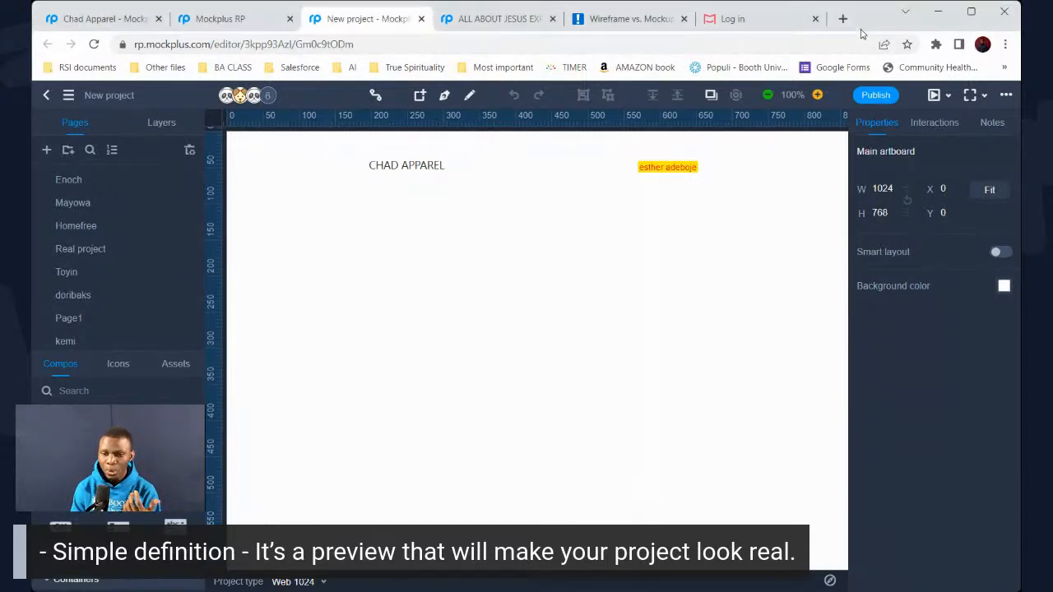
Exit the New project editor back to the team dashboard
click(47, 97)
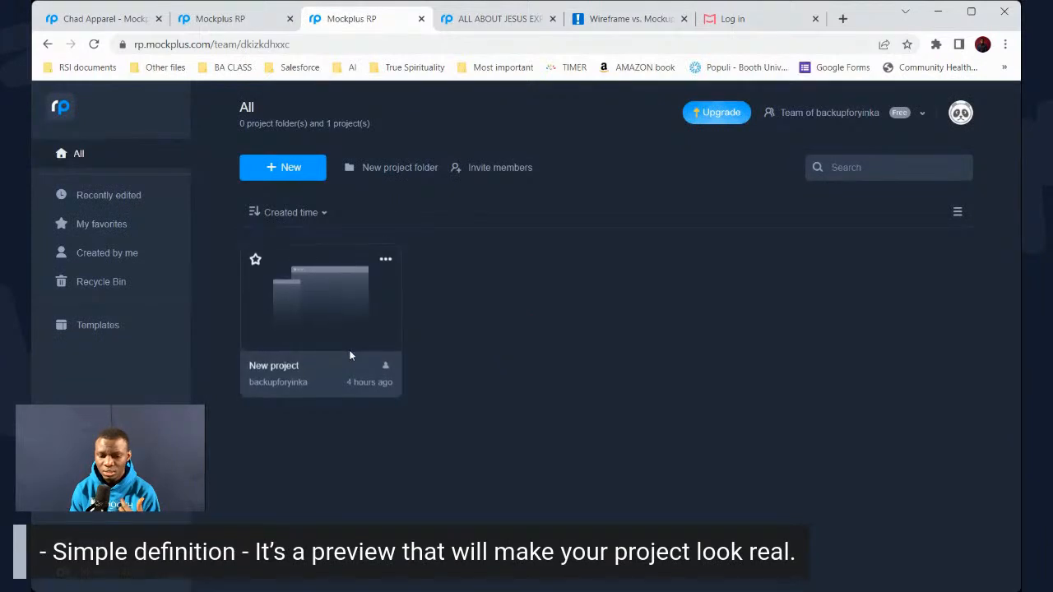
Open the ALL ABOUT JESUS EXPERIENCE project and inspect its cameras, singers, audiences and entrance layout
click(466, 25)
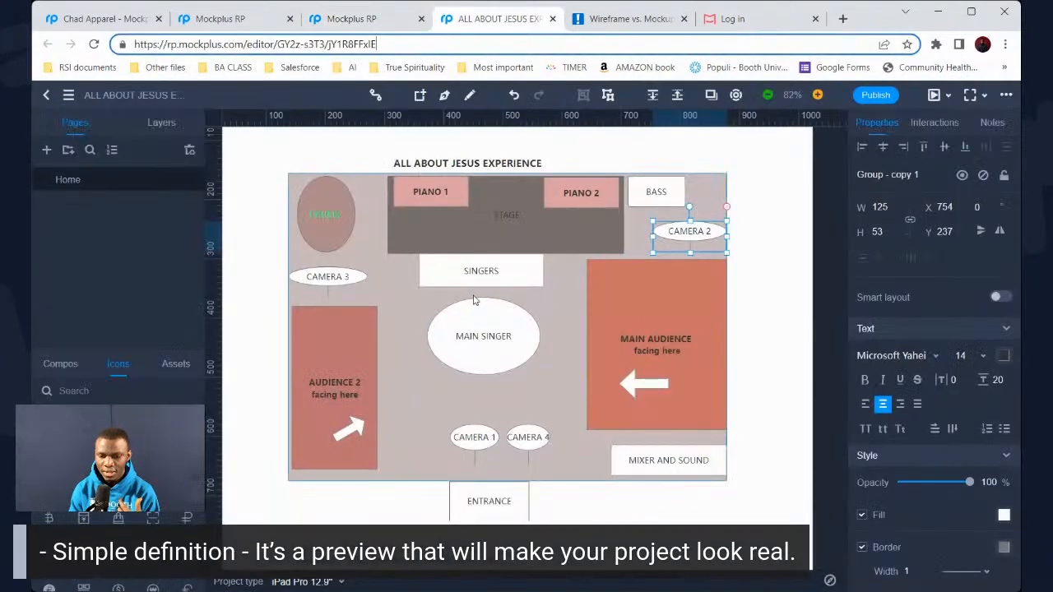
click(766, 266)
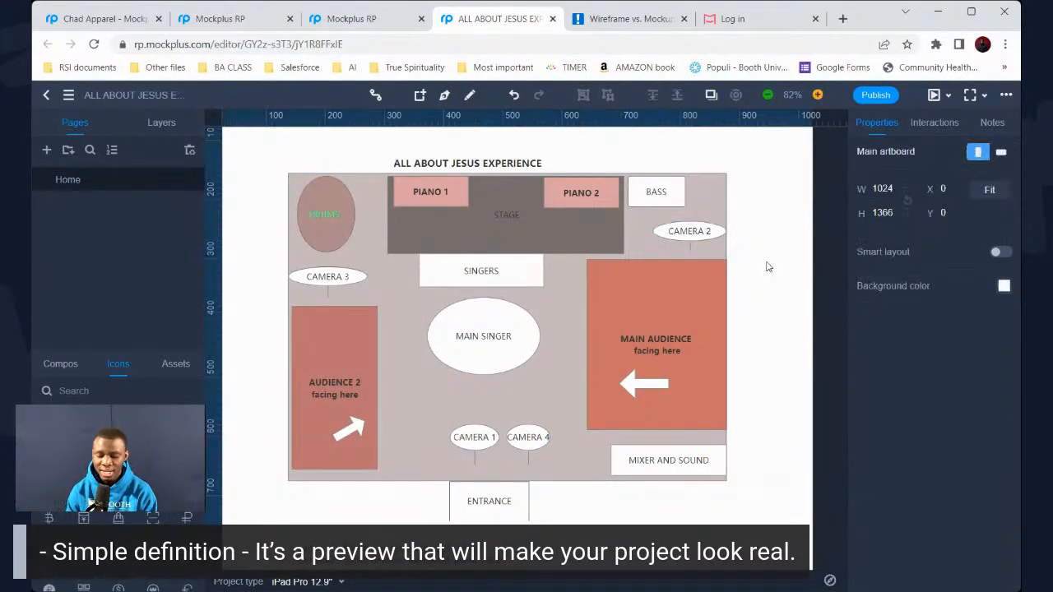
scroll(738, 273, down, 2)
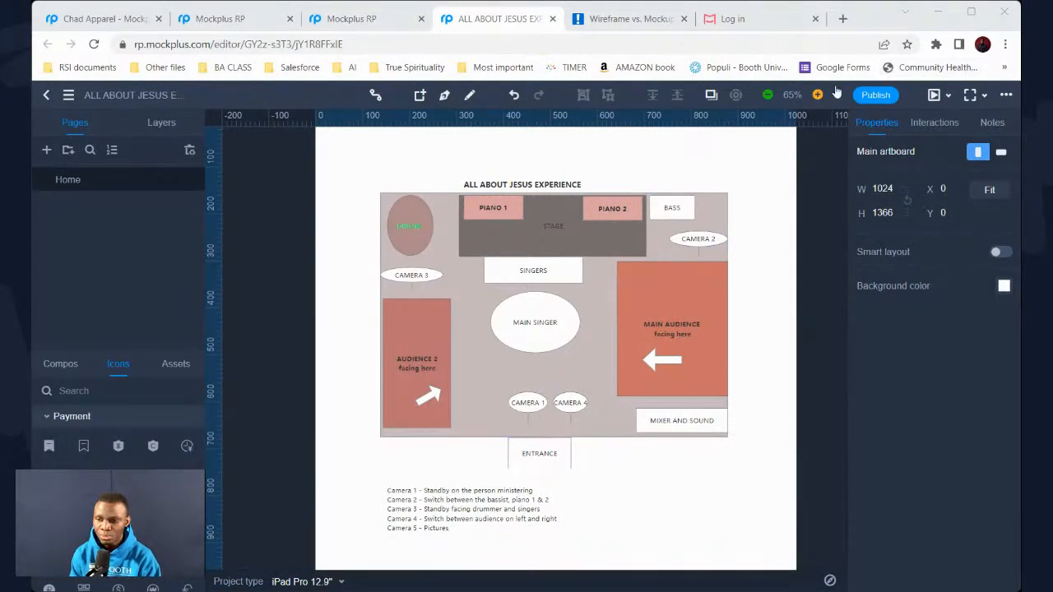
click(765, 198)
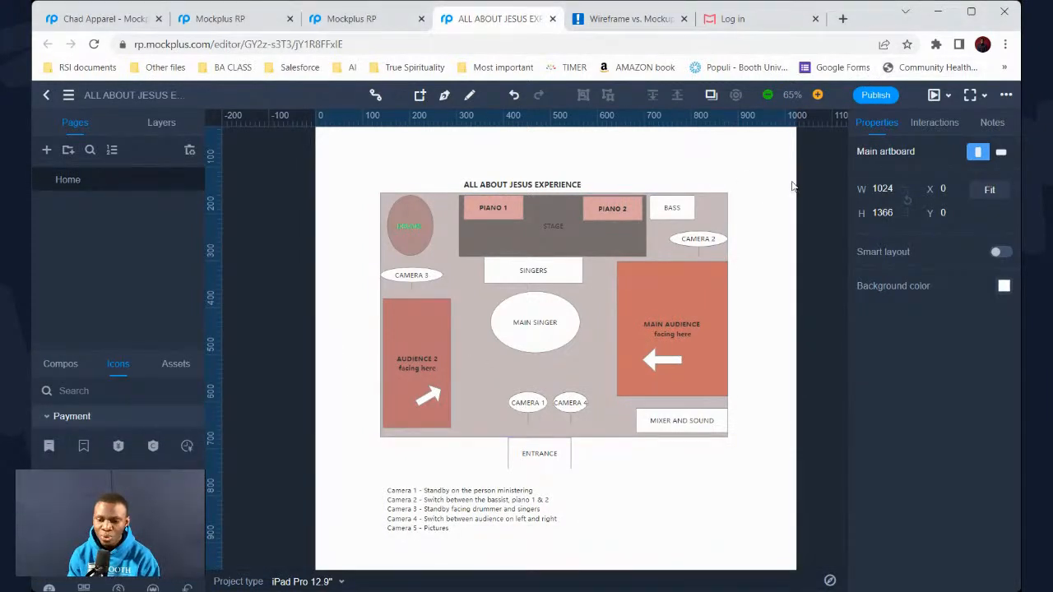
scroll(786, 189, left, 1)
scroll(768, 200, up, 1)
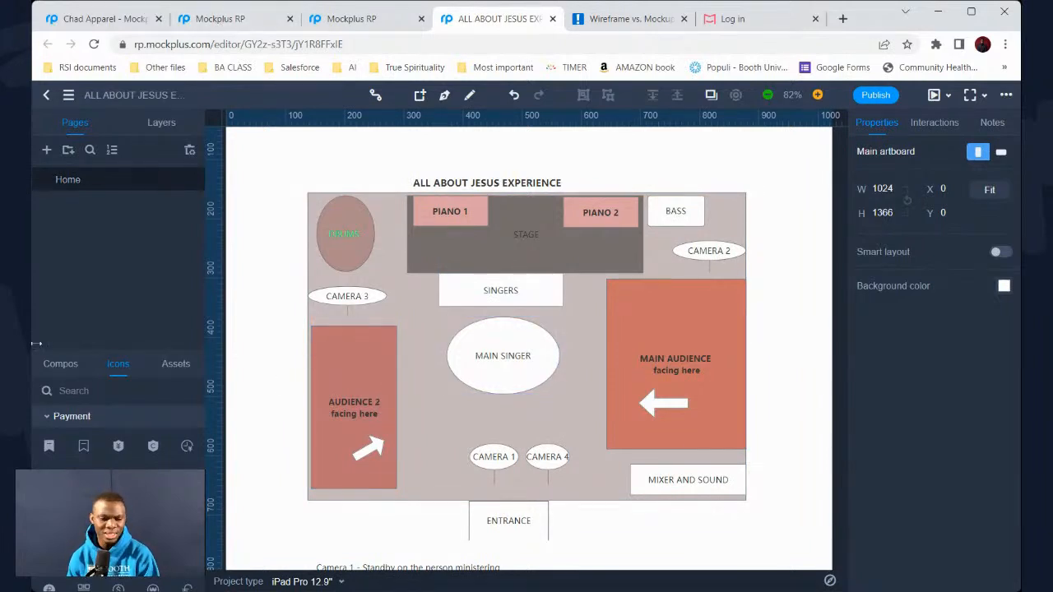
Go to the team project list and reopen New project, showing the CHAD APPAREL email login draft
click(212, 30)
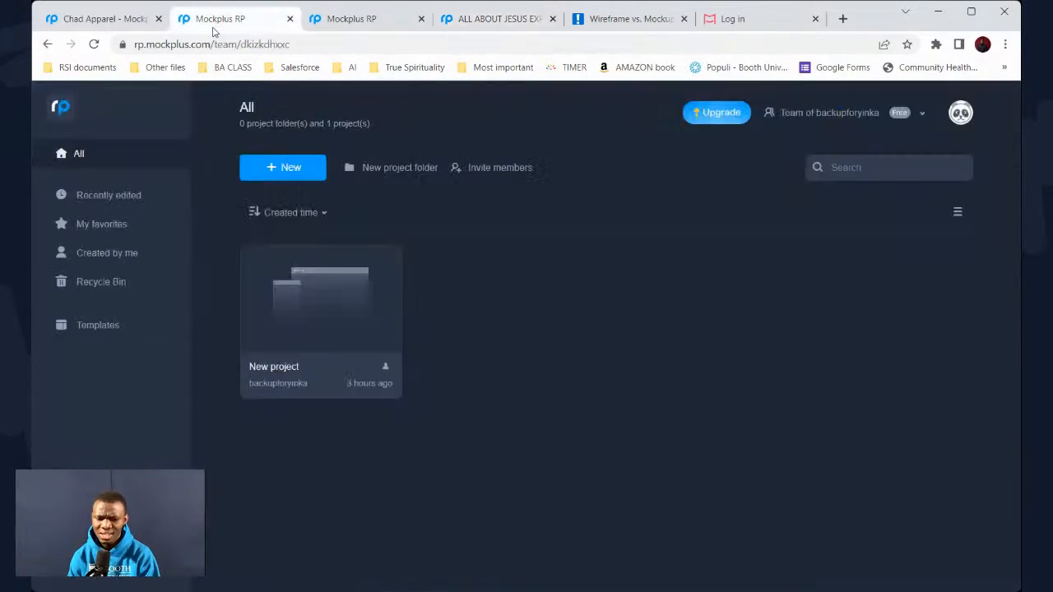
click(350, 18)
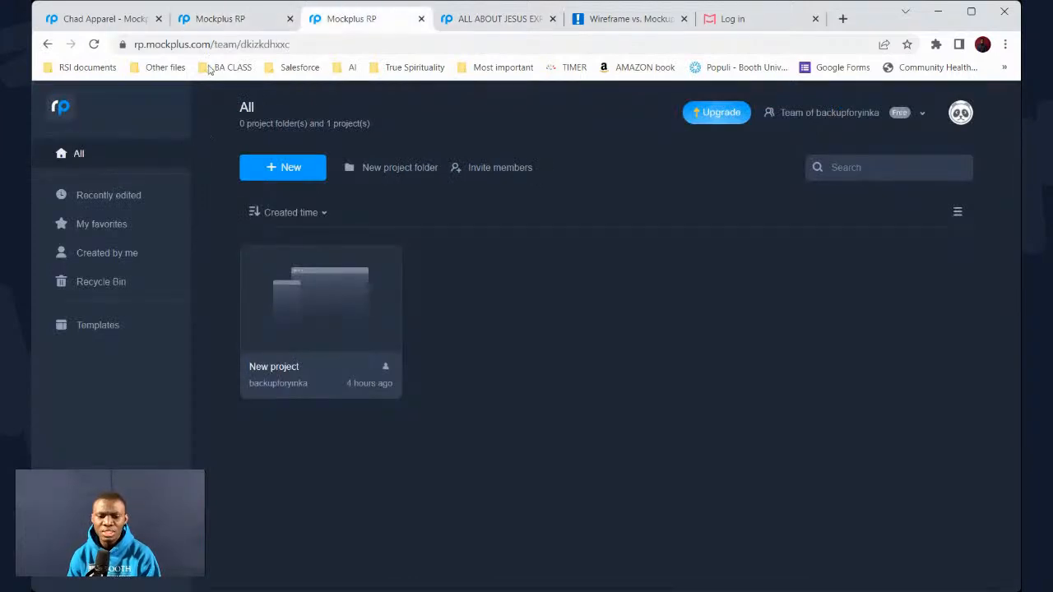
click(324, 307)
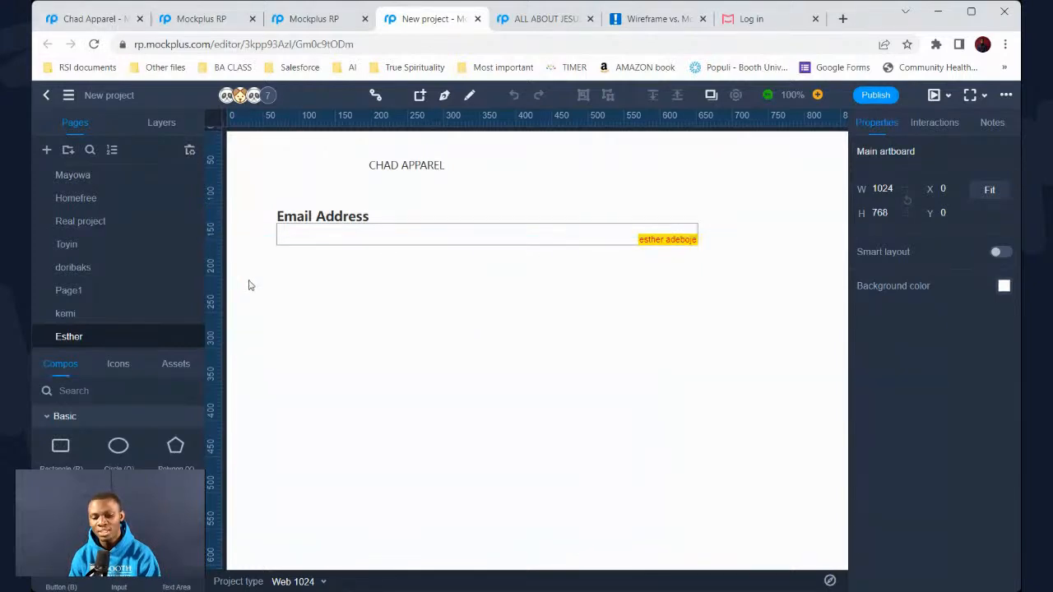
Review the Chad Apparel sign-in page, then switch to the team dashboard listing New project
click(107, 16)
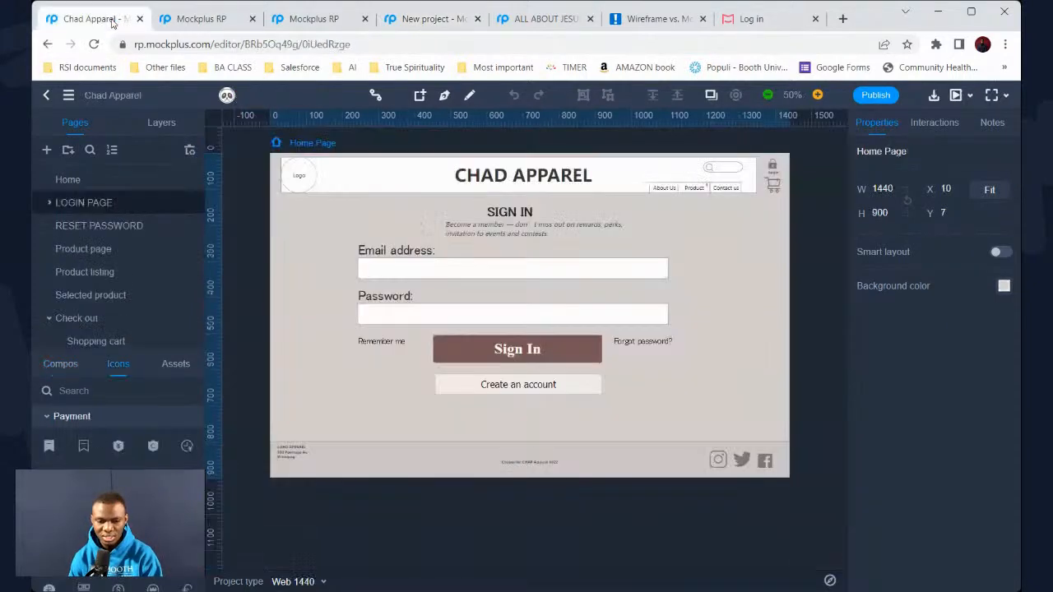
scroll(324, 270, up, 1)
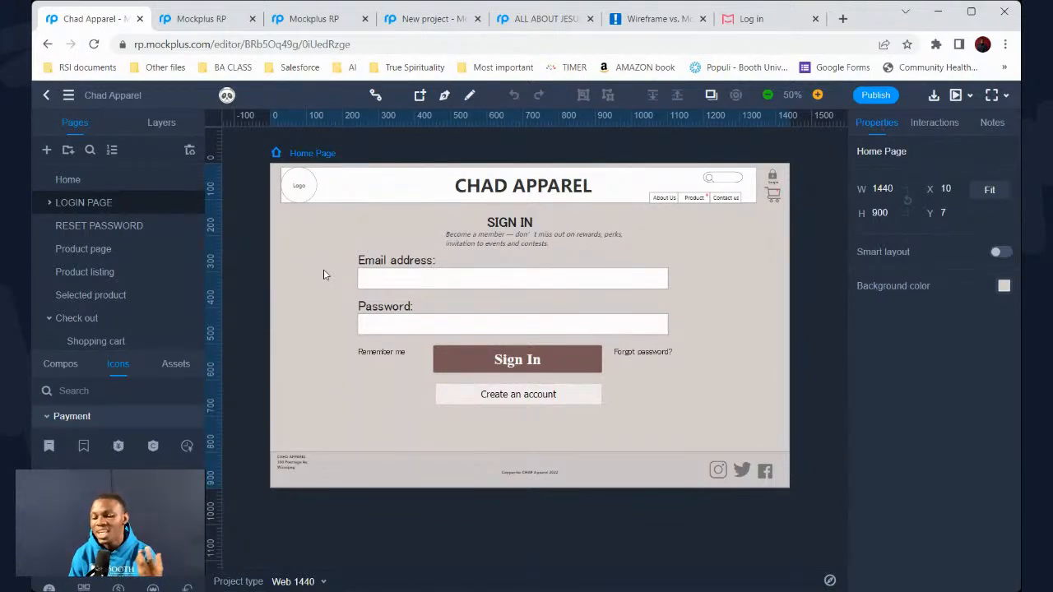
click(294, 23)
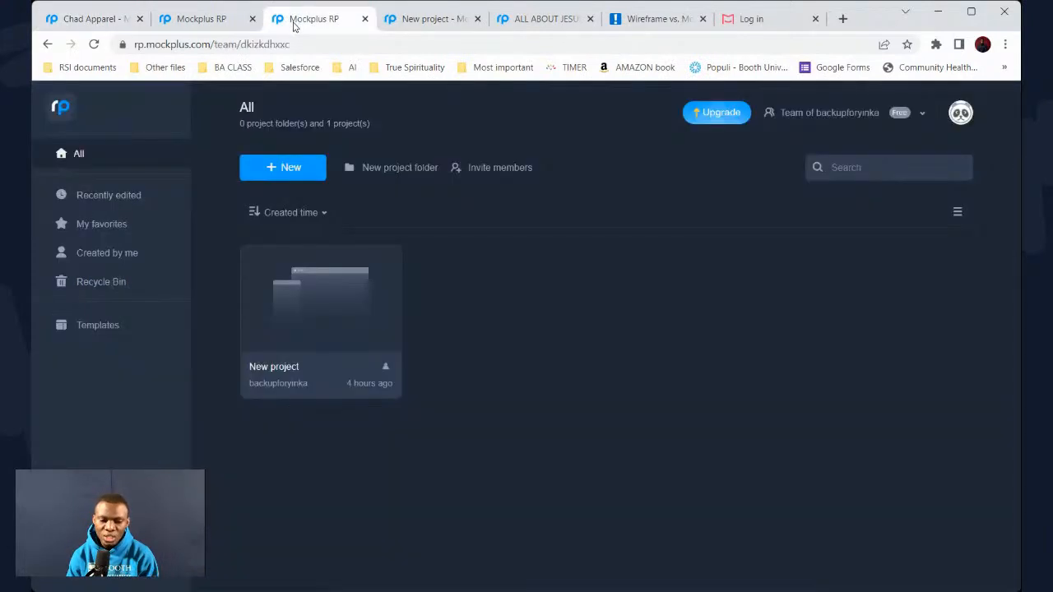
Go back to the New project editor showing the CHAD APPAREL Email Address draft
click(428, 23)
scroll(139, 440, down, 5)
scroll(150, 435, up, 4)
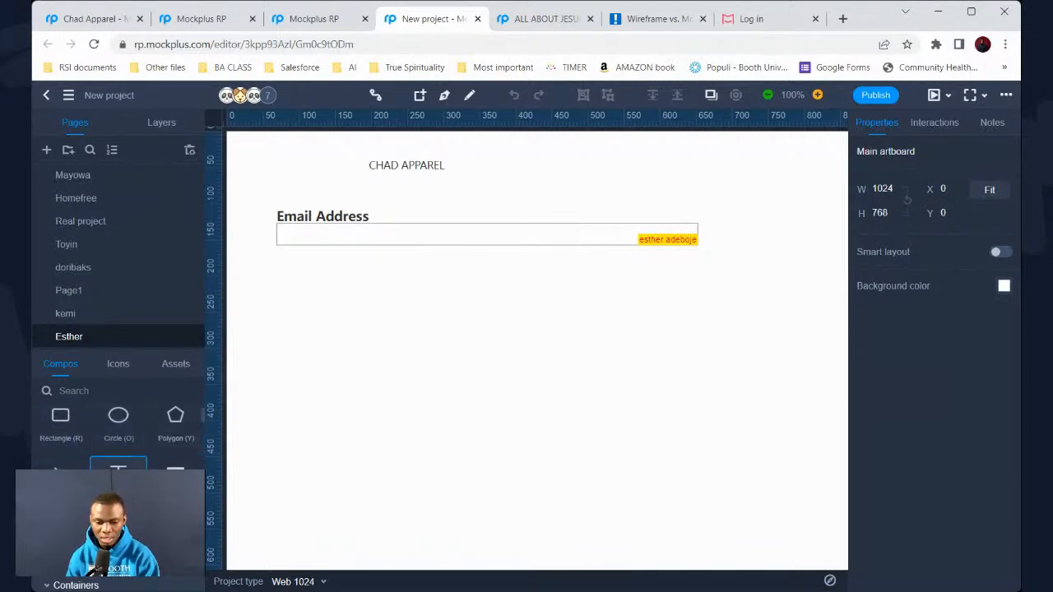
scroll(115, 473, down, 1)
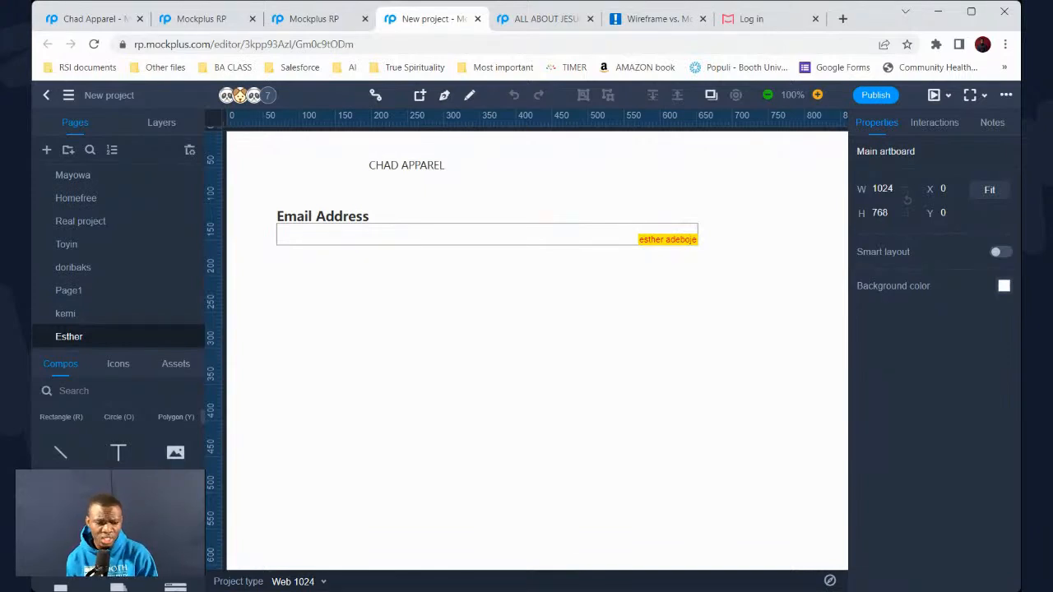
scroll(118, 436, down, 5)
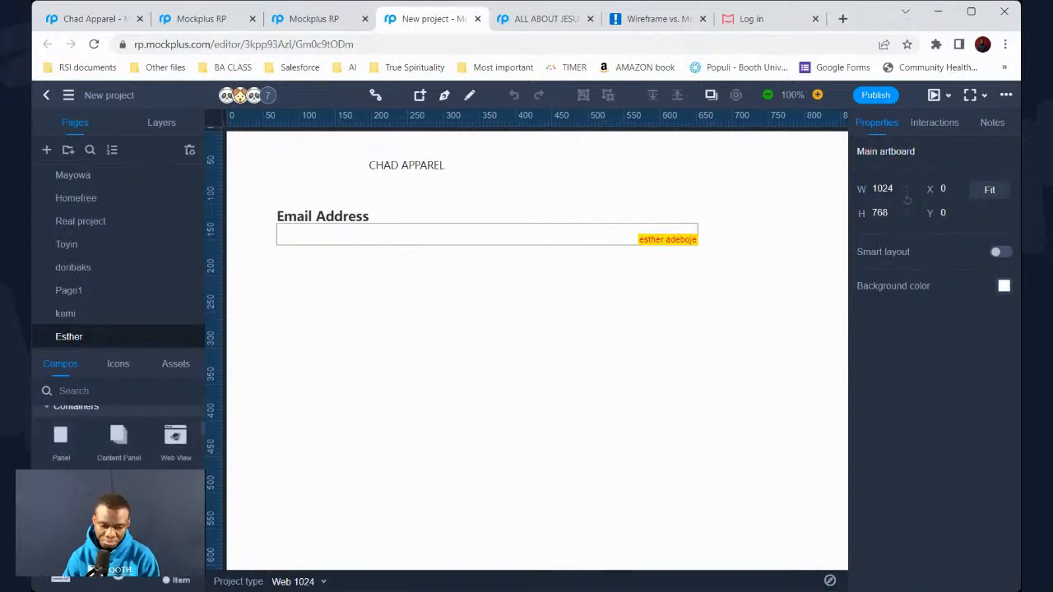
scroll(71, 460, down, 2)
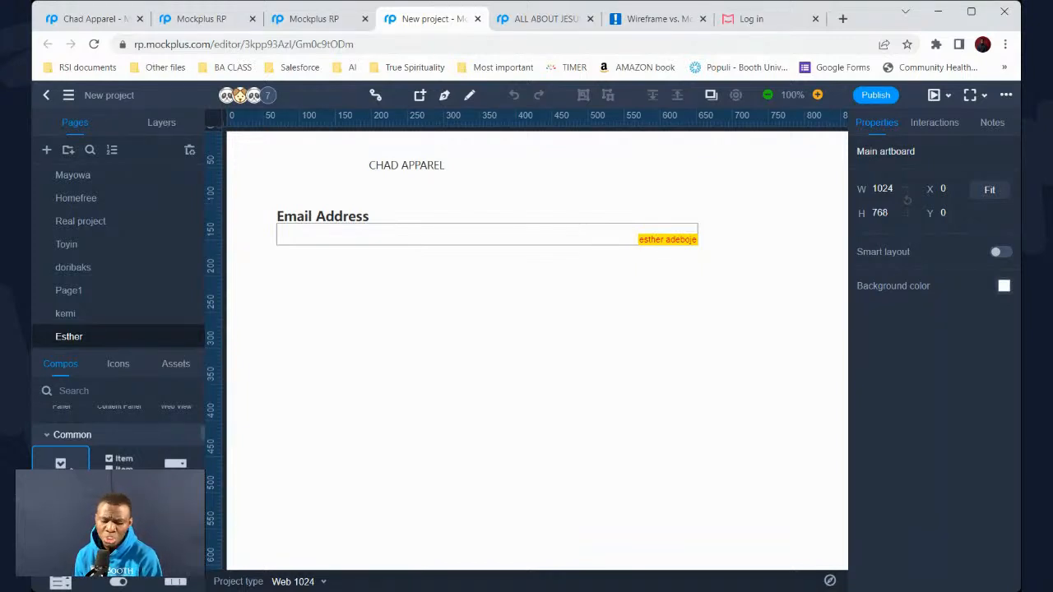
click(150, 268)
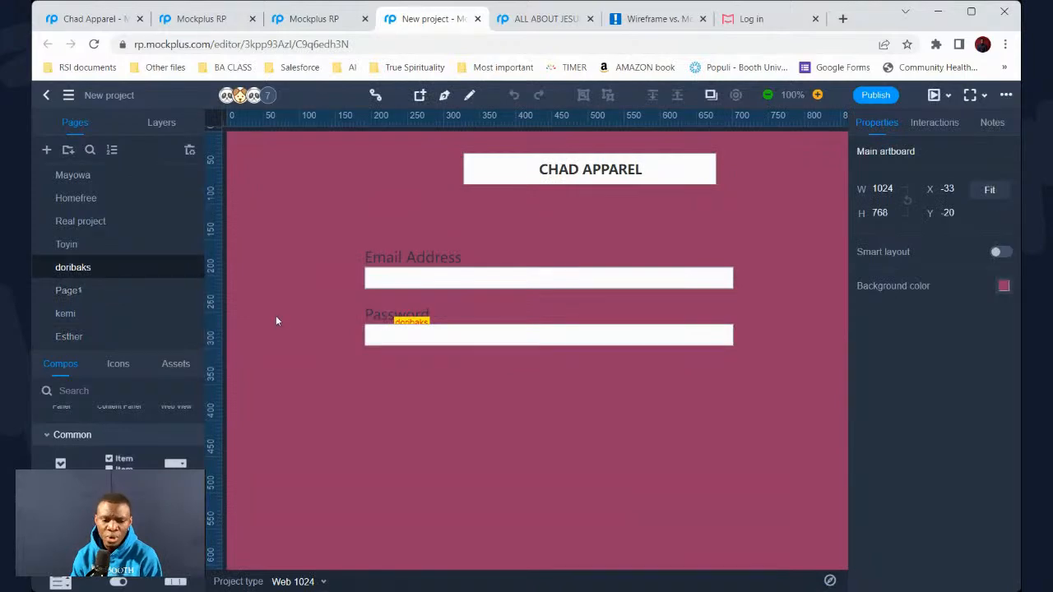
click(121, 247)
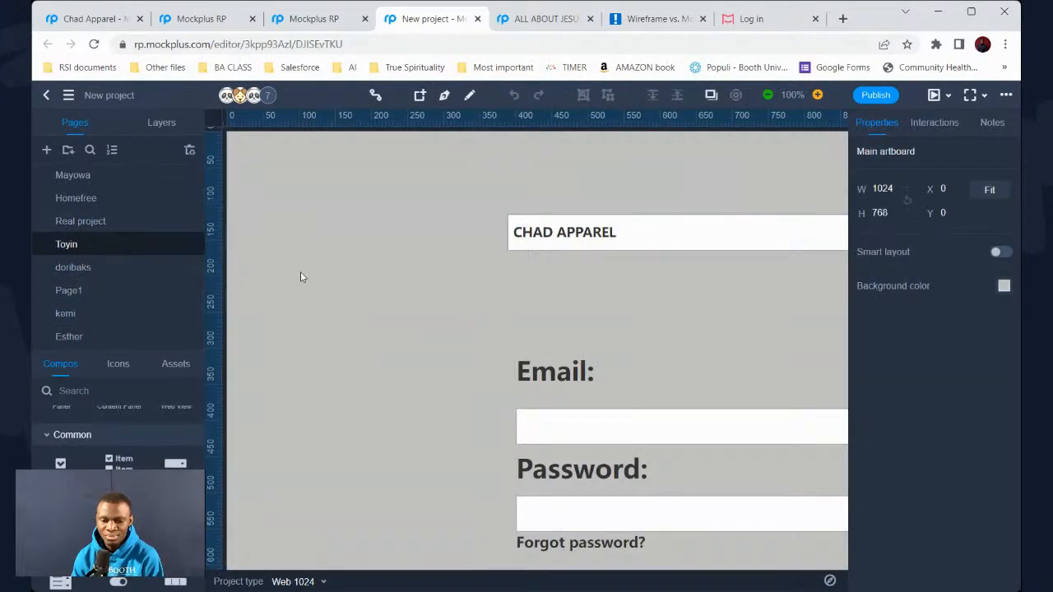
scroll(292, 292, down, 5)
scroll(292, 292, up, 3)
scroll(292, 292, down, 5)
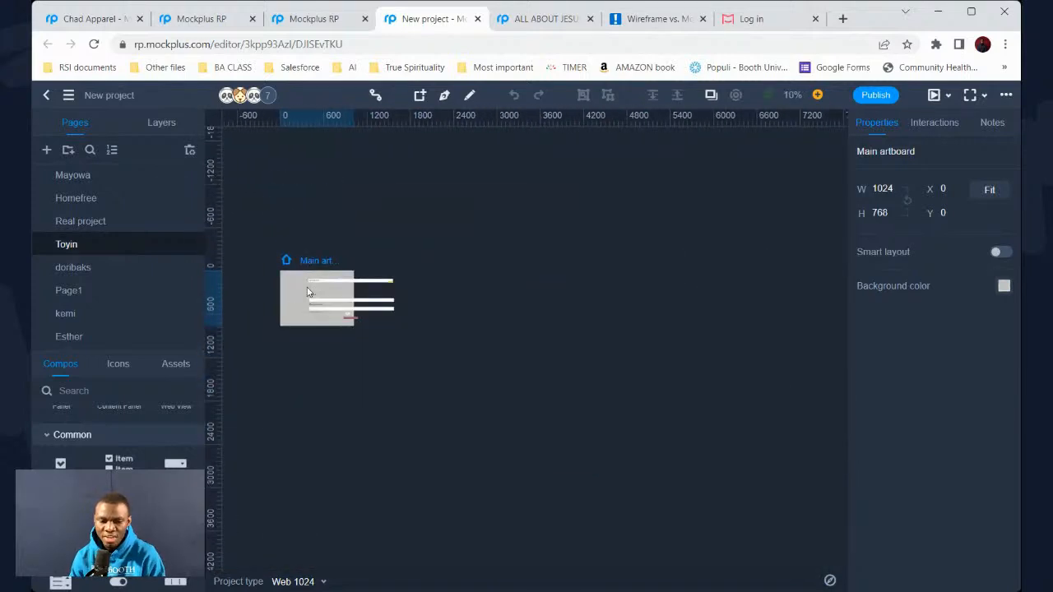
scroll(308, 292, up, 5)
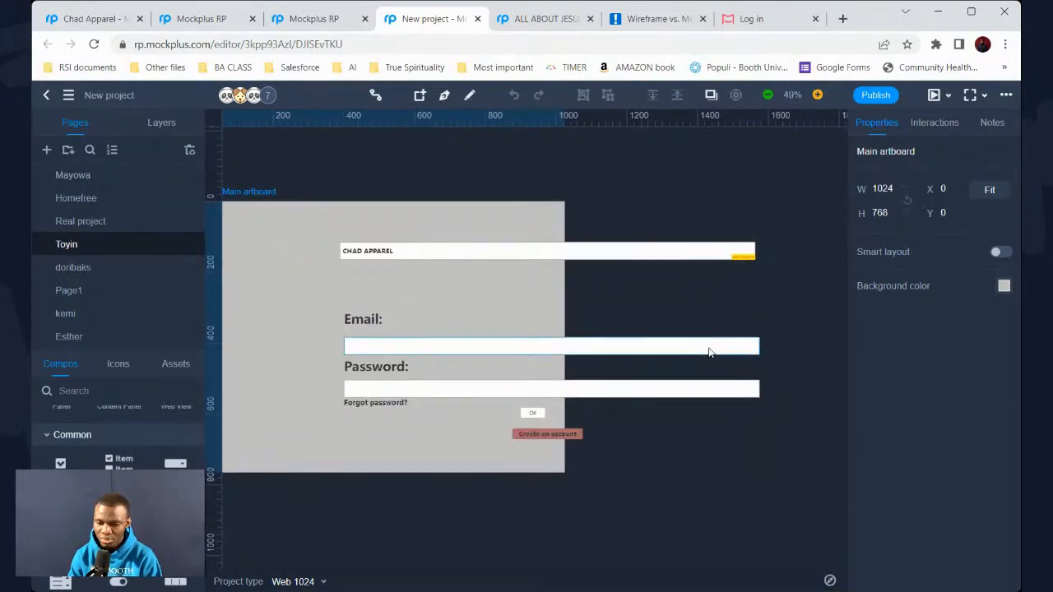
drag(807, 407, 482, 261)
drag(734, 481, 390, 234)
click(337, 255)
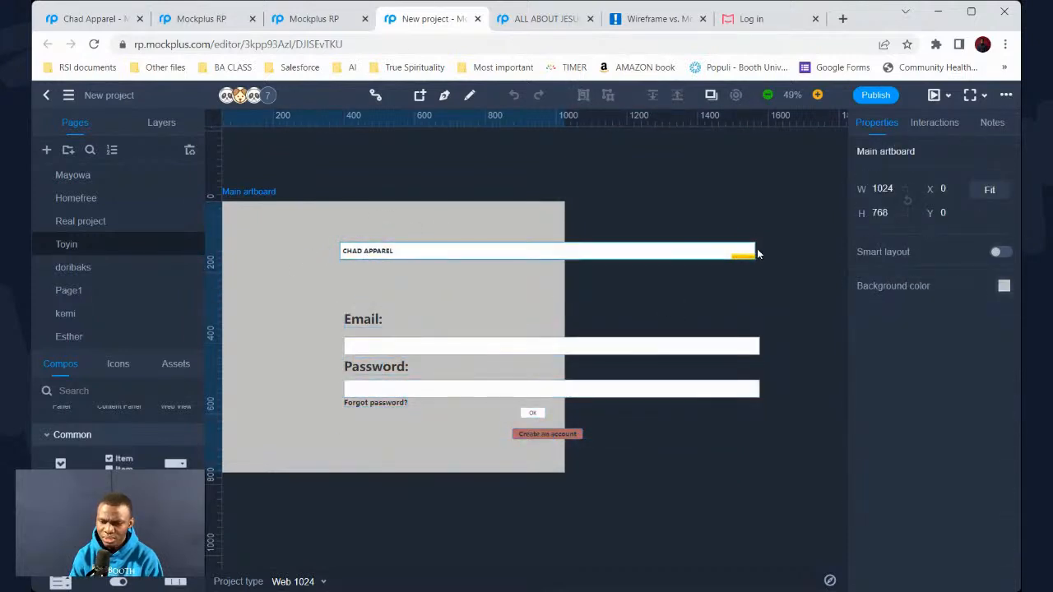
scroll(735, 319, left, 3)
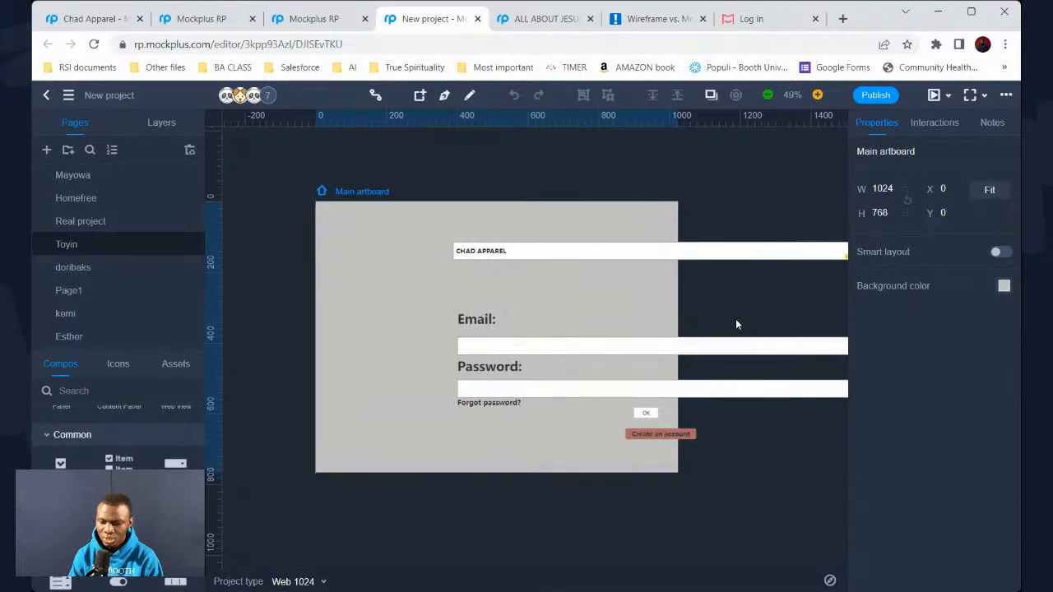
scroll(676, 322, right, 2)
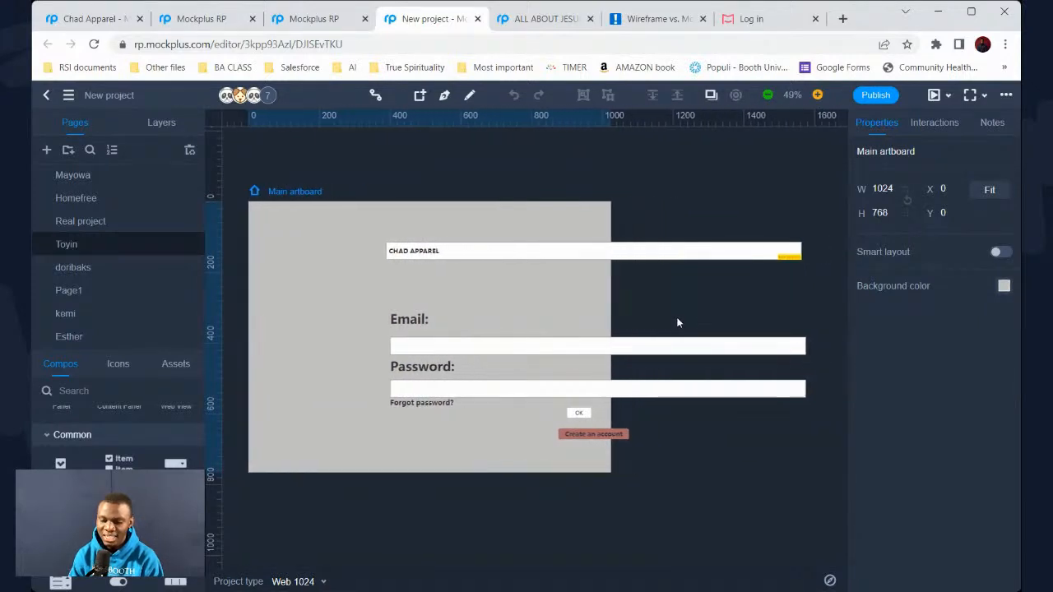
Select all seven login form components and move them to the artboard's left edge at X 0
drag(829, 488, 420, 239)
click(344, 259)
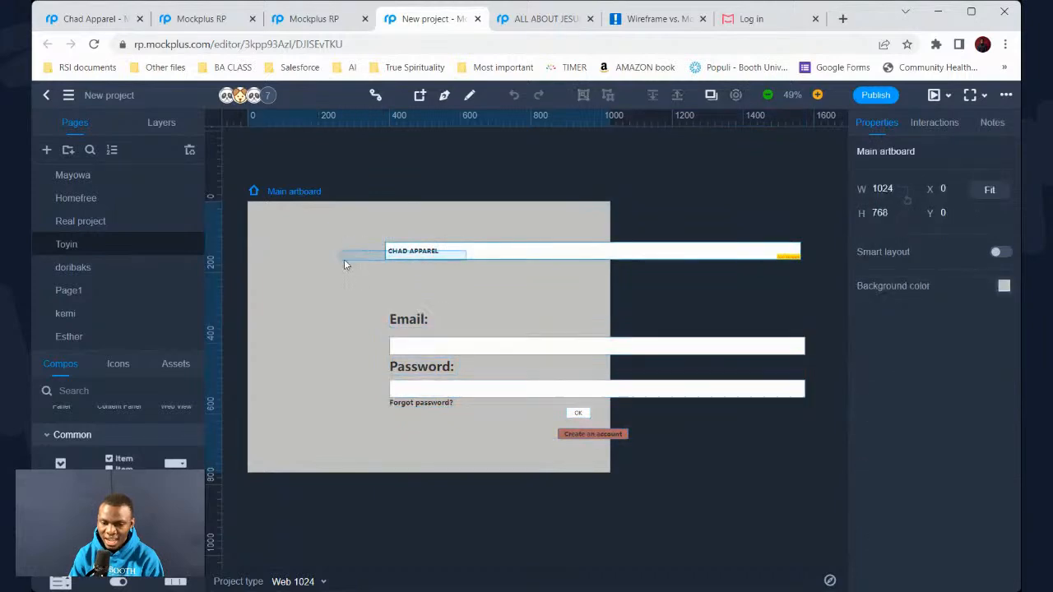
click(465, 350)
mouse_move(464, 350)
mouse_down()
mouse_move(364, 359)
mouse_move(445, 352)
mouse_up()
key(ctrl+z)
drag(802, 470, 450, 220)
drag(512, 348, 372, 336)
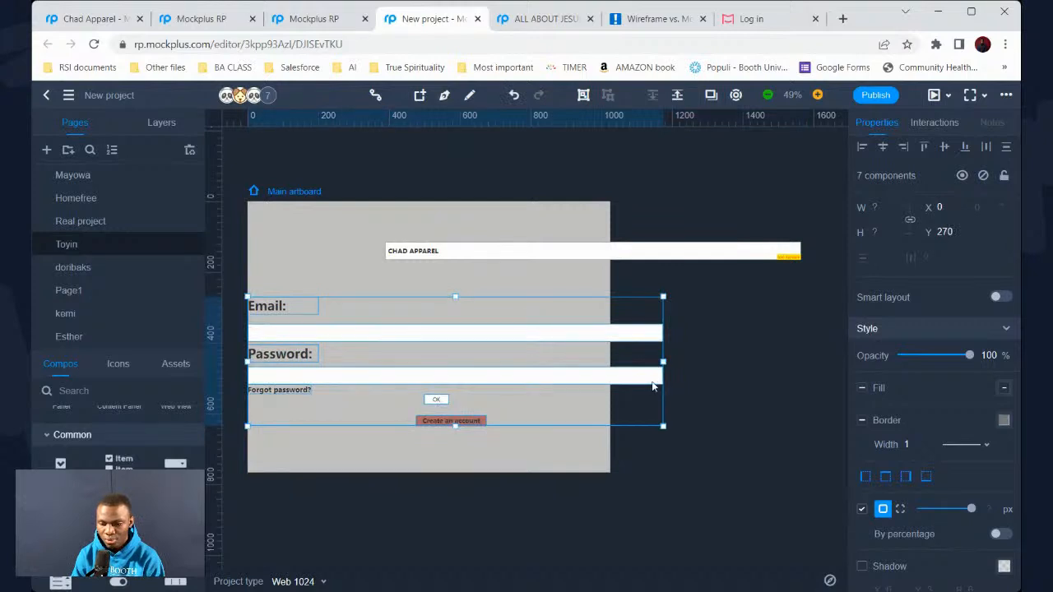
Narrow the Password and Email input boxes so they fit inside the artboard
mouse_move(663, 362)
mouse_down()
mouse_move(592, 375)
mouse_move(674, 374)
mouse_up()
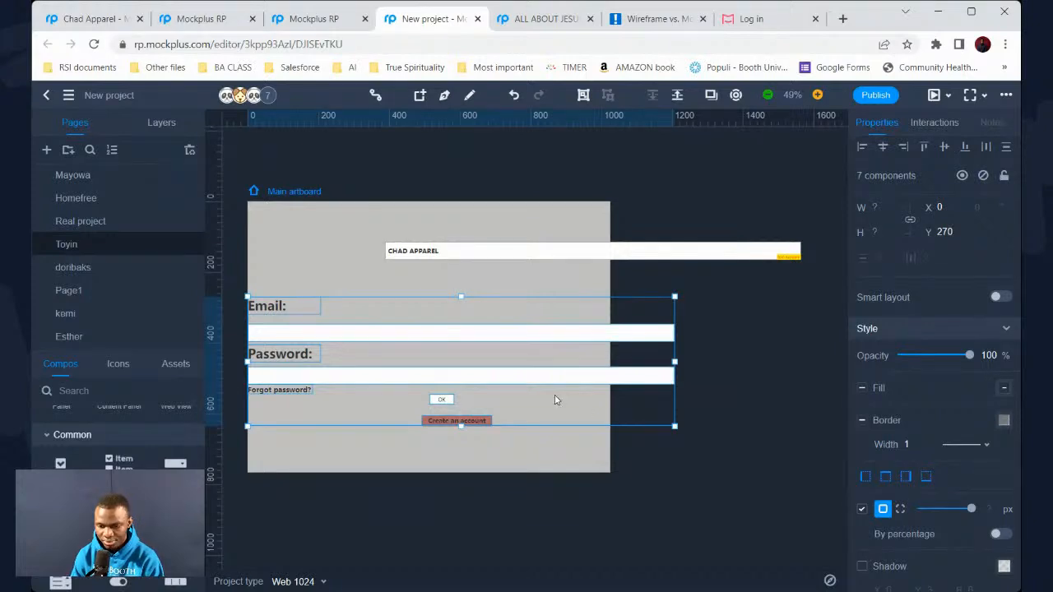
click(477, 446)
click(529, 371)
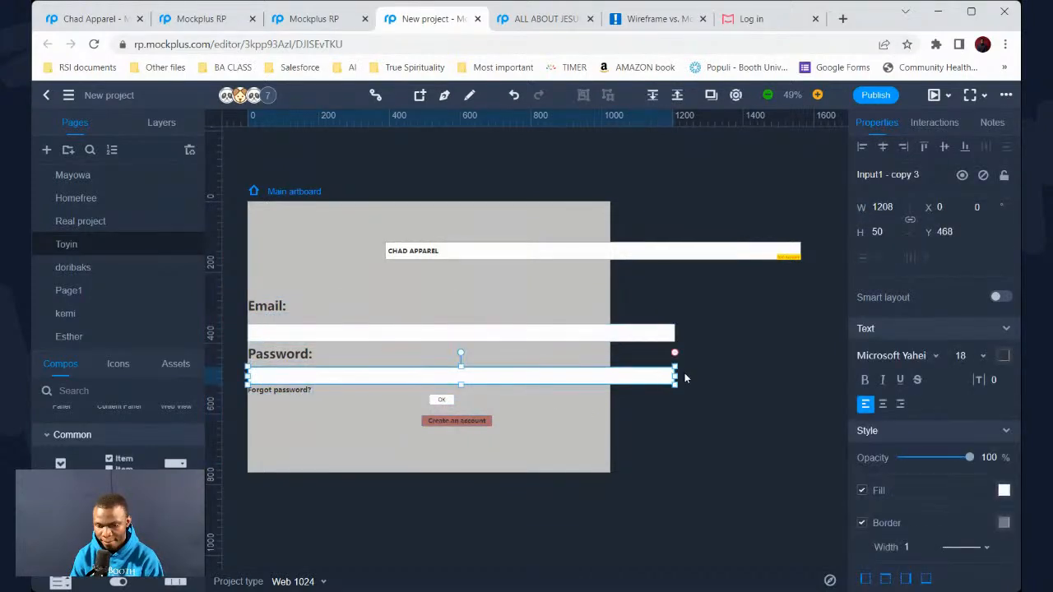
drag(674, 376, 593, 376)
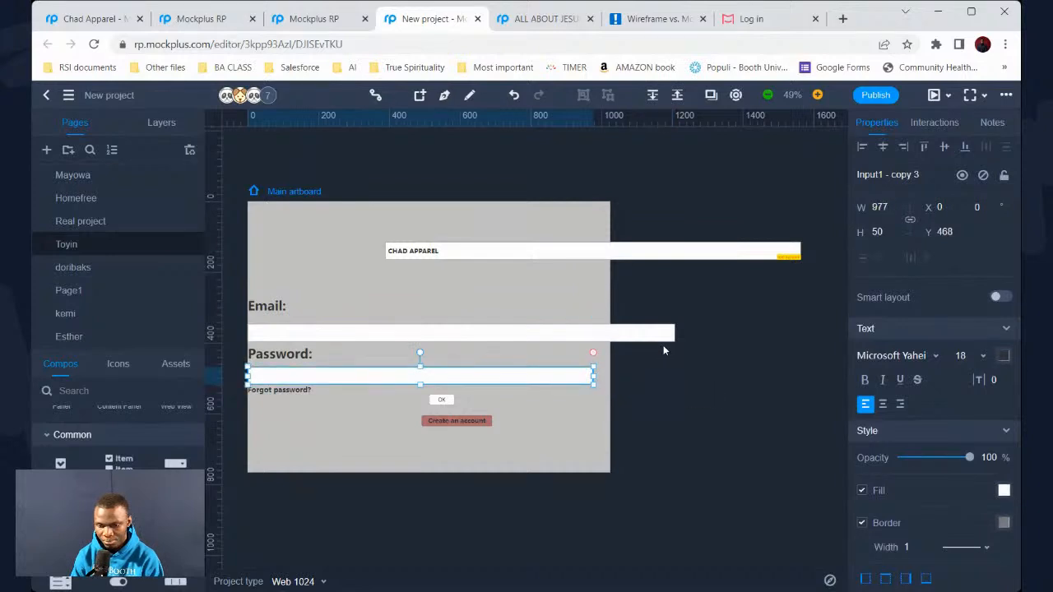
click(670, 333)
drag(674, 333, 592, 349)
Move the OK button left under the narrowed inputs, aligned with Create an account at X 290
drag(441, 400, 384, 421)
scroll(383, 421, left, 3)
scroll(383, 421, right, 1)
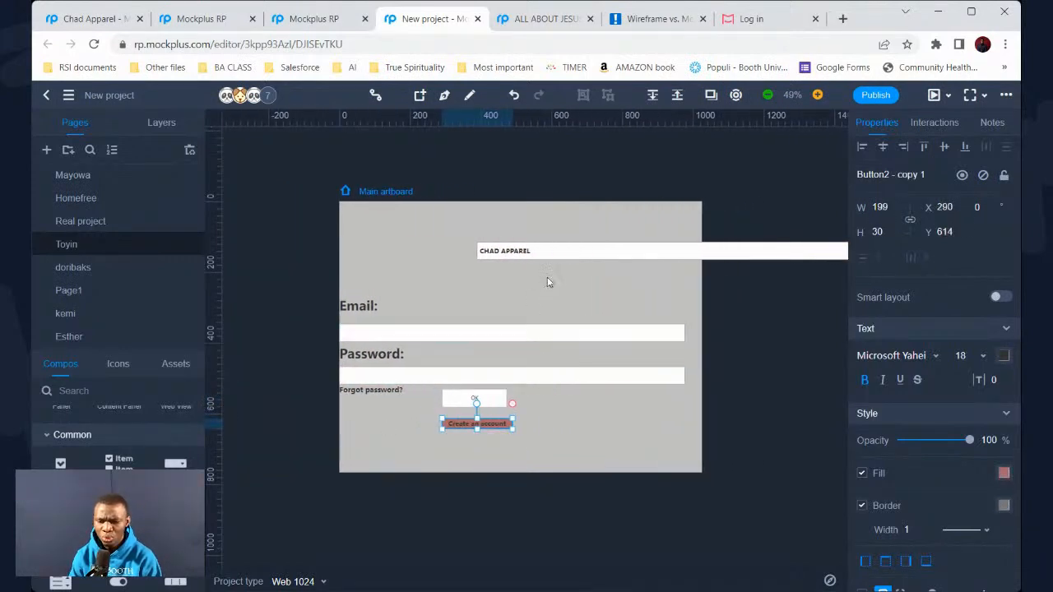
click(475, 239)
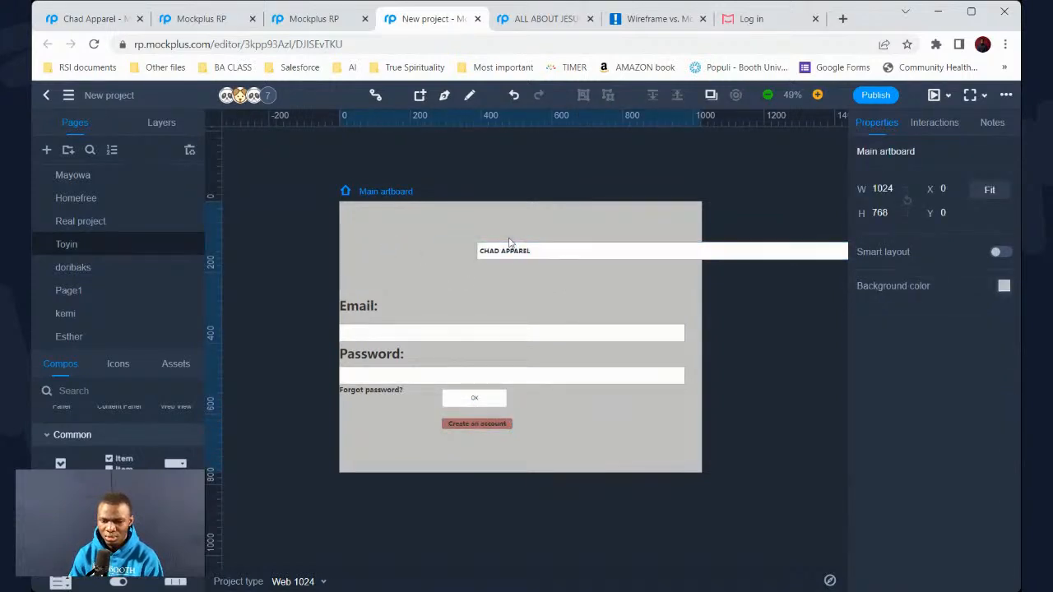
scroll(576, 288, right, 5)
scroll(535, 309, left, 5)
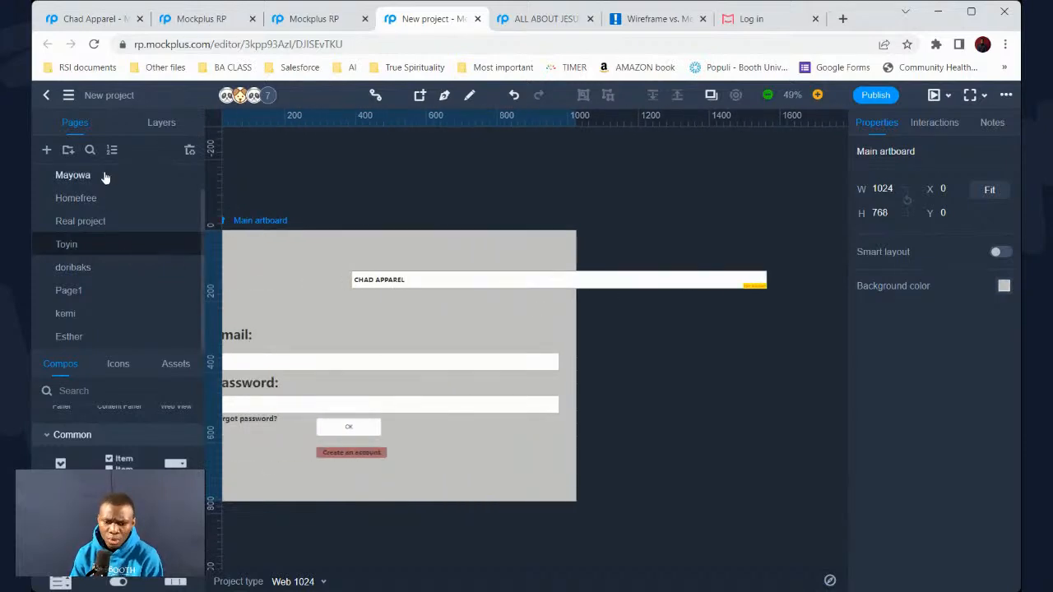
Inspect the green-logo draft's logo, SIGN IN button, Password input and form fields, then open the Email Address page
click(105, 176)
scroll(403, 327, down, 3)
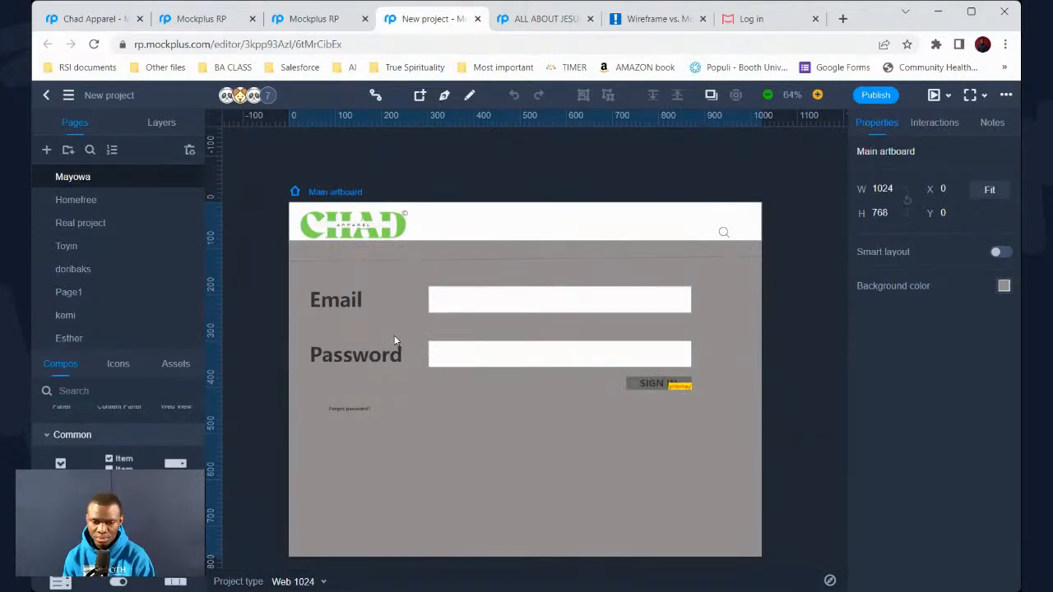
click(382, 235)
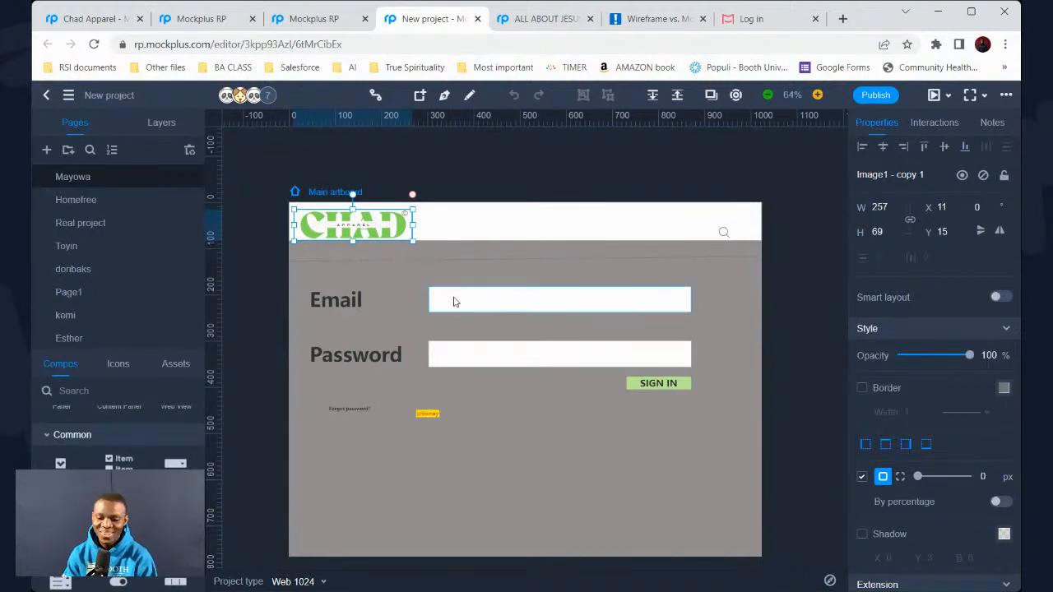
click(665, 381)
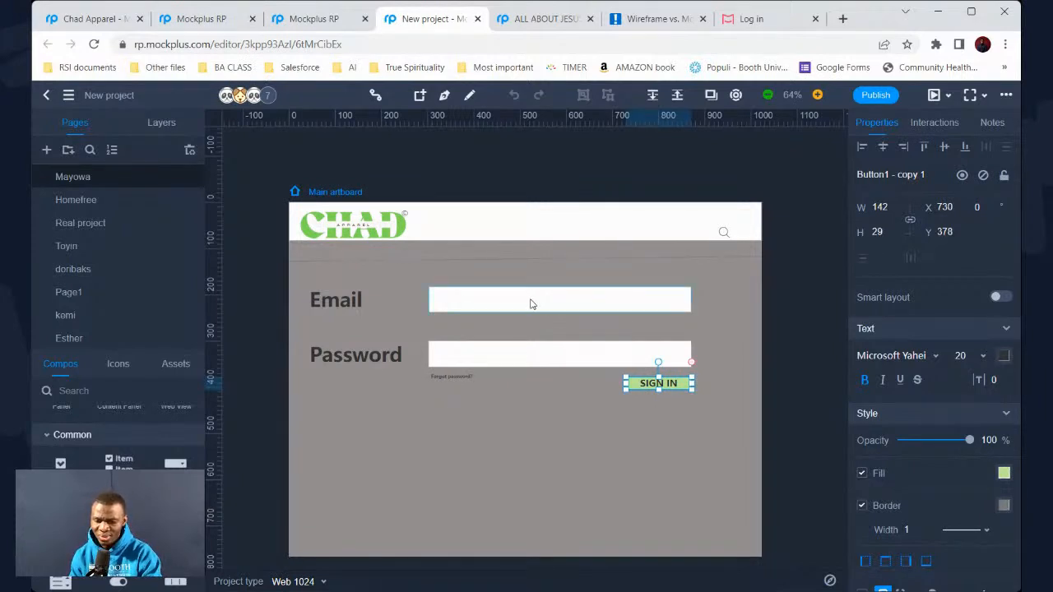
click(523, 356)
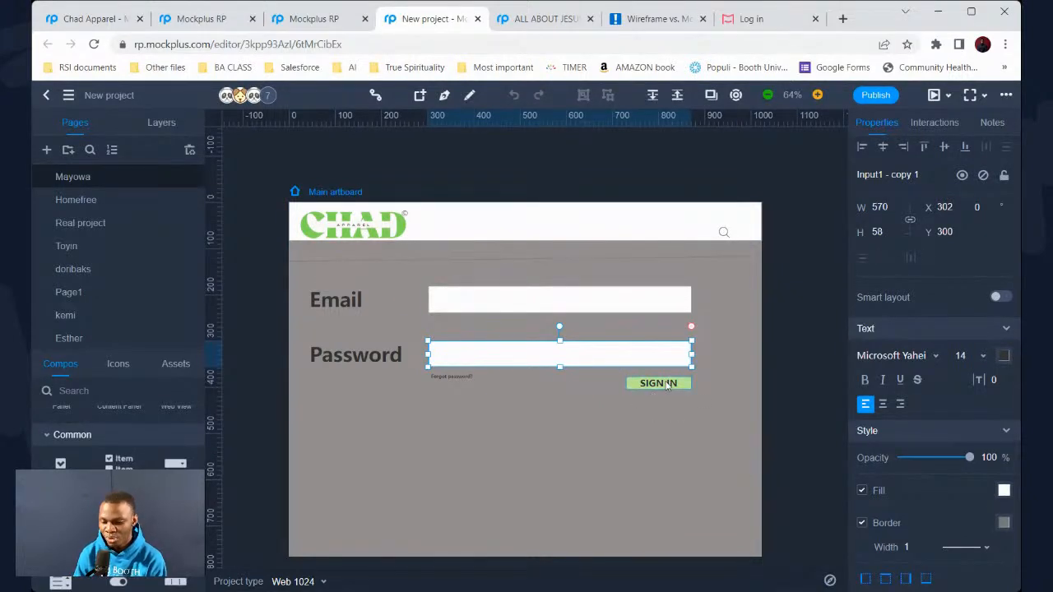
drag(714, 370, 352, 282)
click(99, 338)
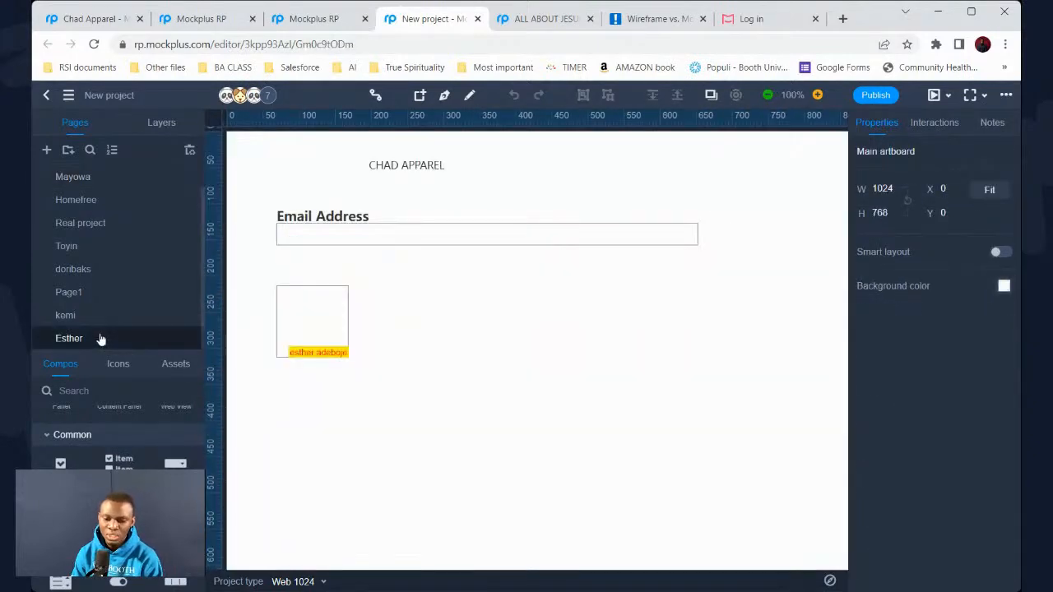
Browse the two-stacked-input draft and the maroon-background login draft
scroll(568, 224, down, 2)
scroll(568, 224, down, 4)
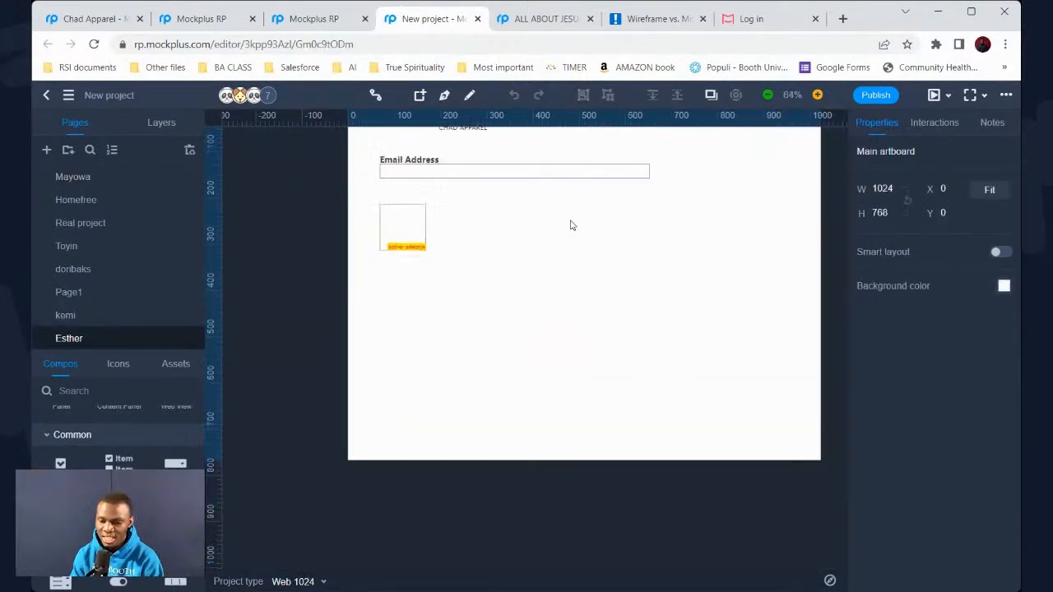
click(99, 319)
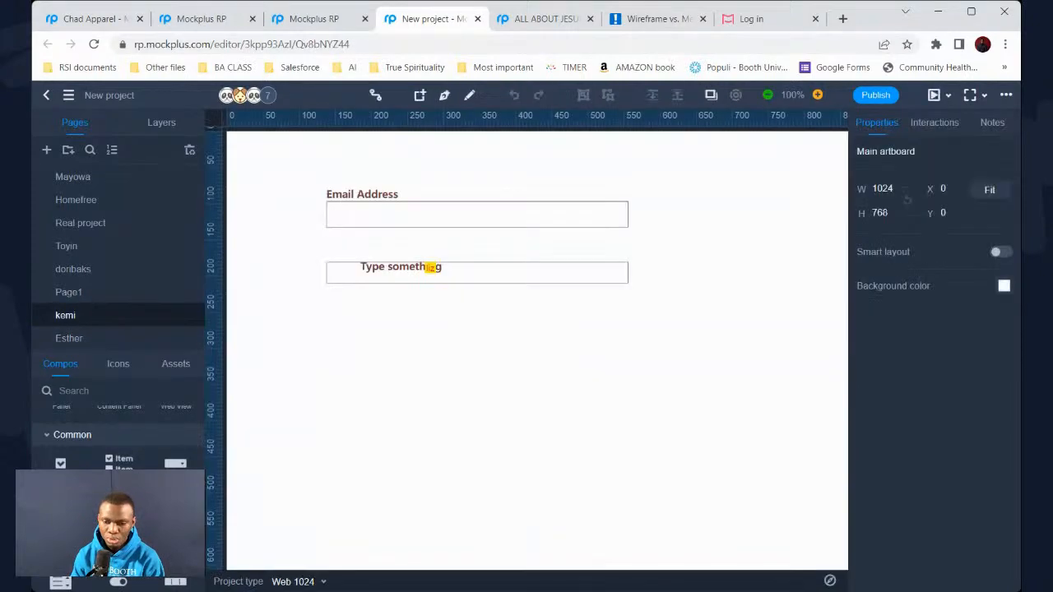
click(115, 270)
scroll(449, 311, down, 1)
scroll(449, 313, down, 2)
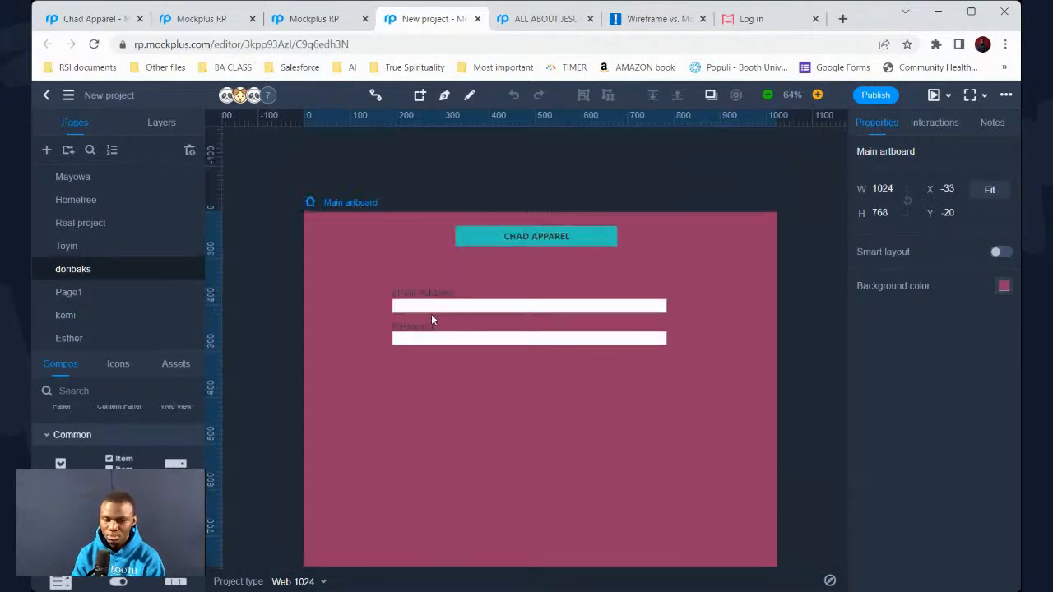
Revisit the grey draft, view the white LOG IN and boxed-title drafts, and end on the two-input page
click(113, 252)
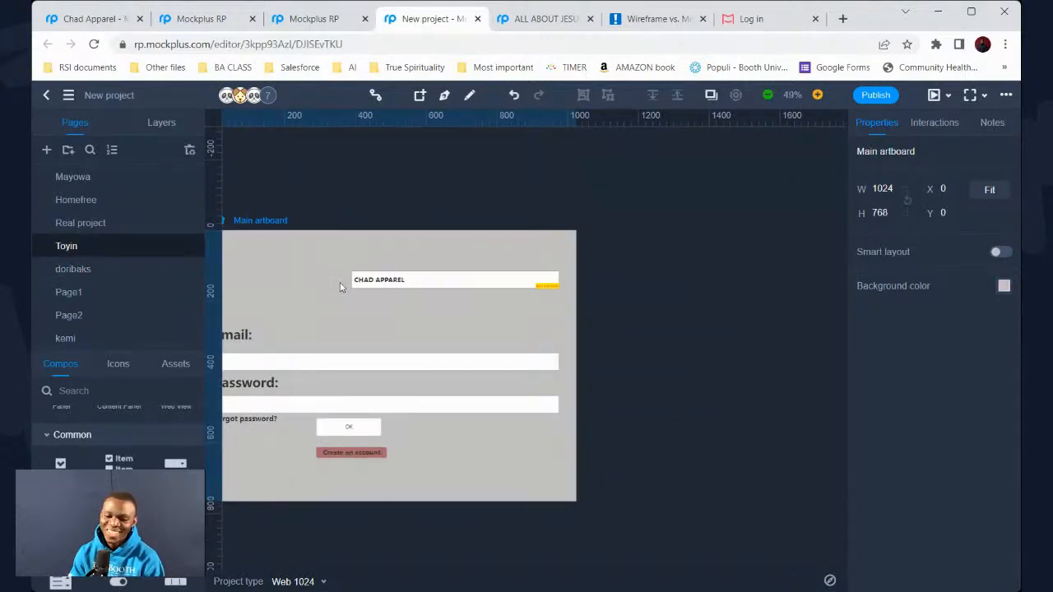
scroll(341, 282, up, 2)
scroll(346, 280, down, 2)
scroll(346, 283, up, 1)
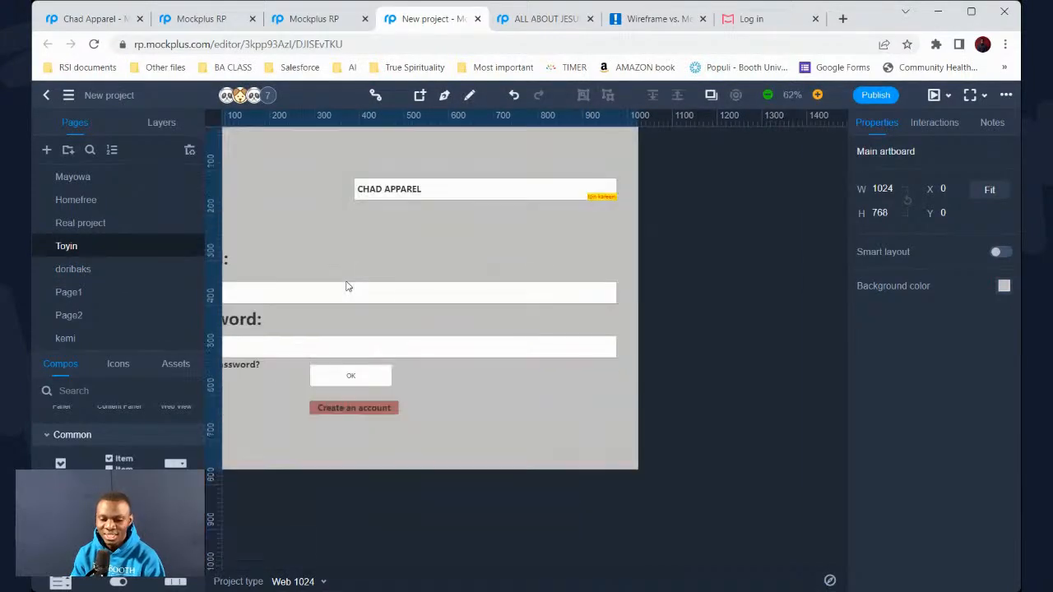
scroll(346, 285, left, 3)
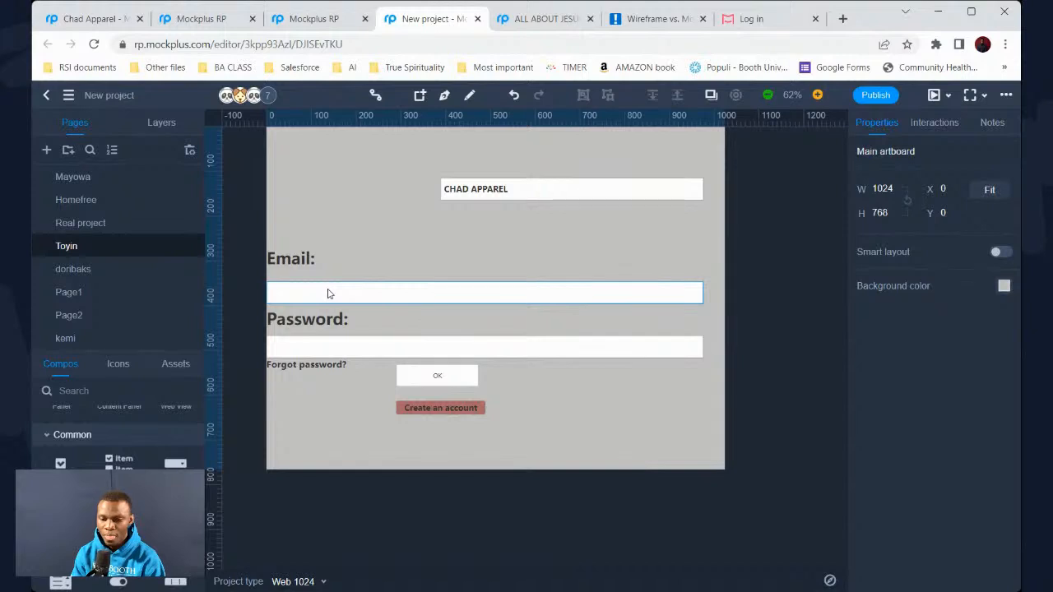
double_click(135, 224)
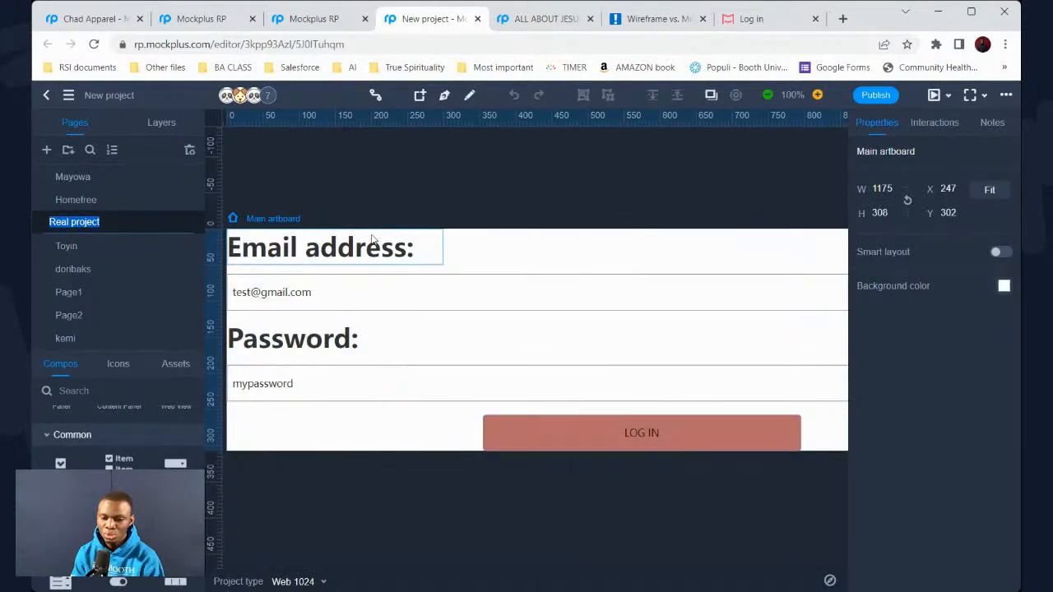
click(115, 202)
scroll(376, 283, down, 2)
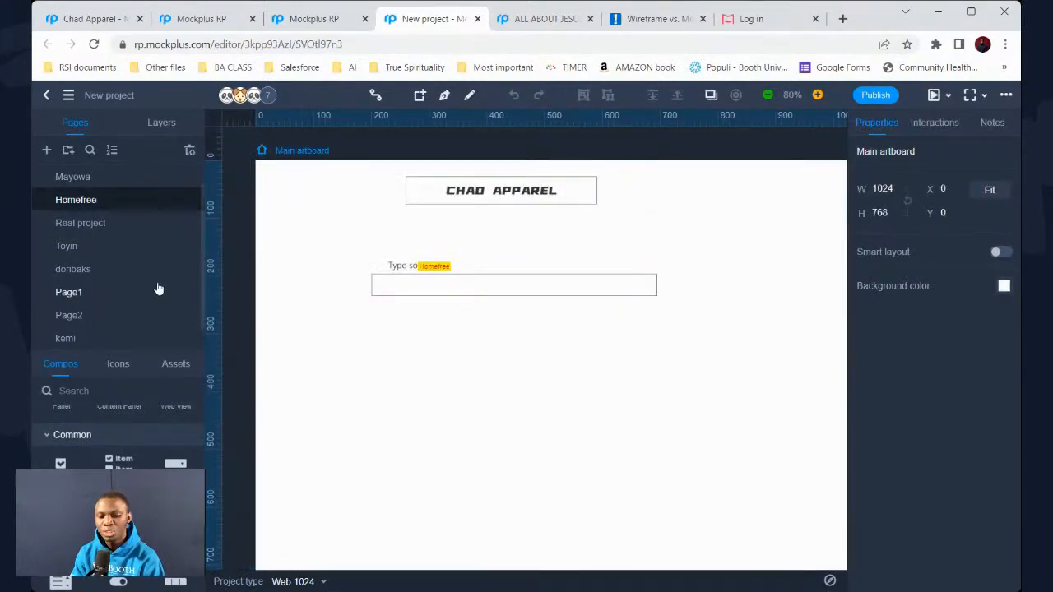
click(111, 338)
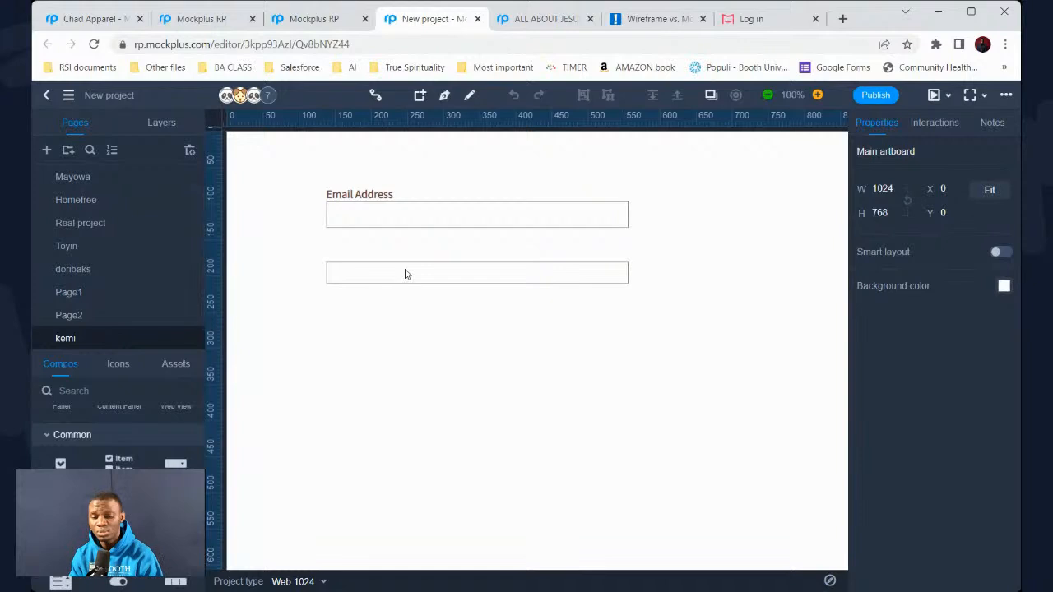
scroll(453, 262, down, 2)
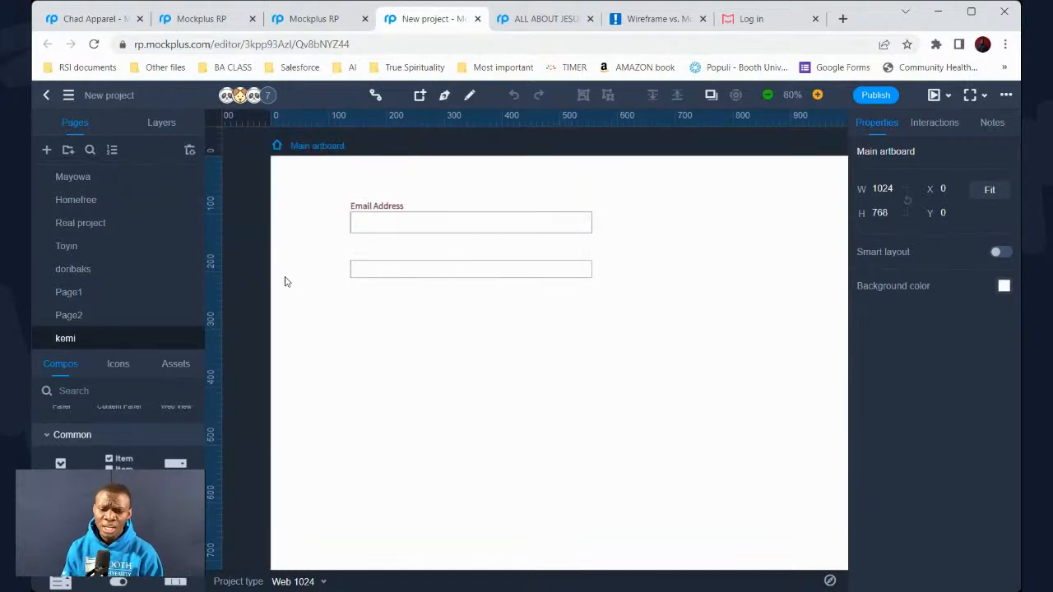
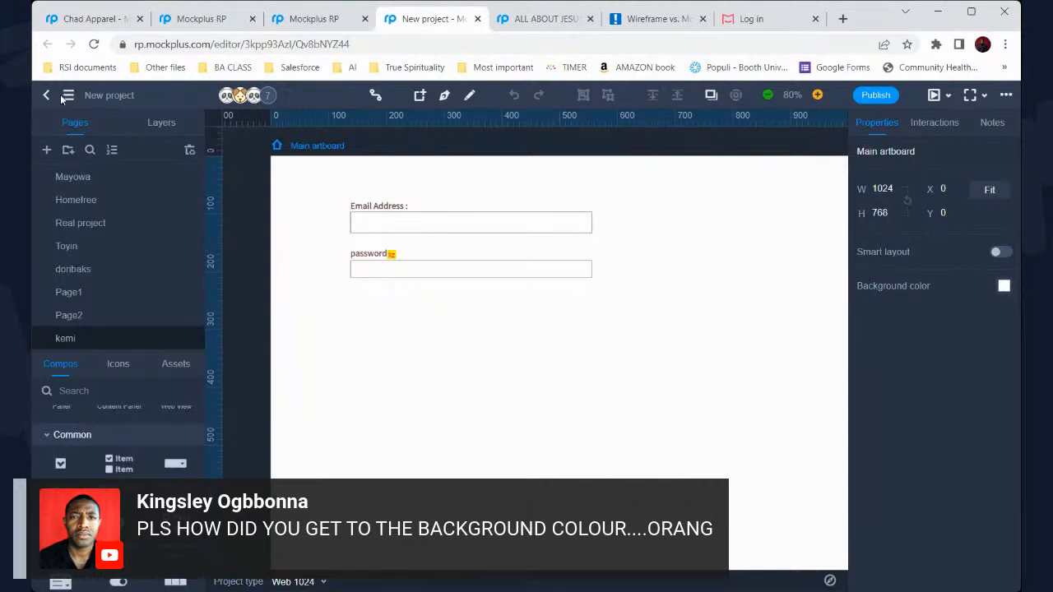
Browse the Enoch, Mayowa, Homefree, doribaks and Page1 login pages, then return to the project dashboard
scroll(114, 265, up, 1)
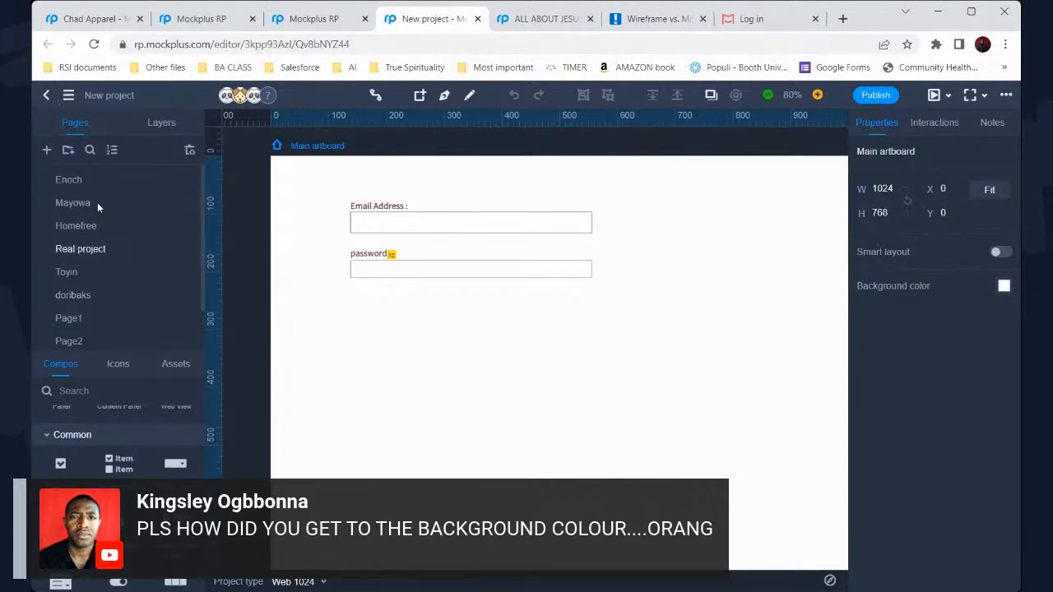
click(69, 179)
click(90, 211)
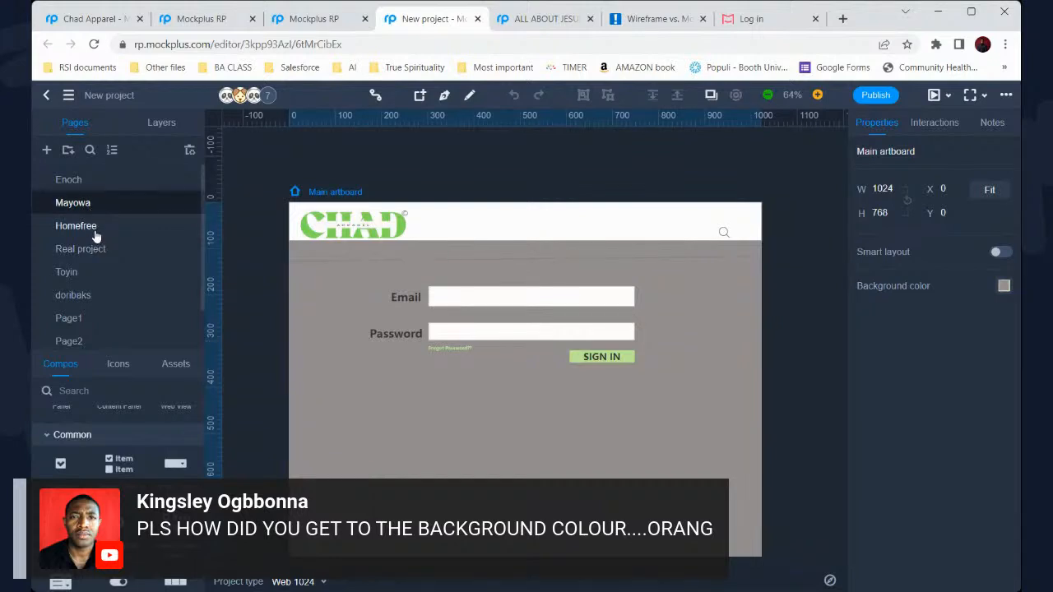
click(96, 234)
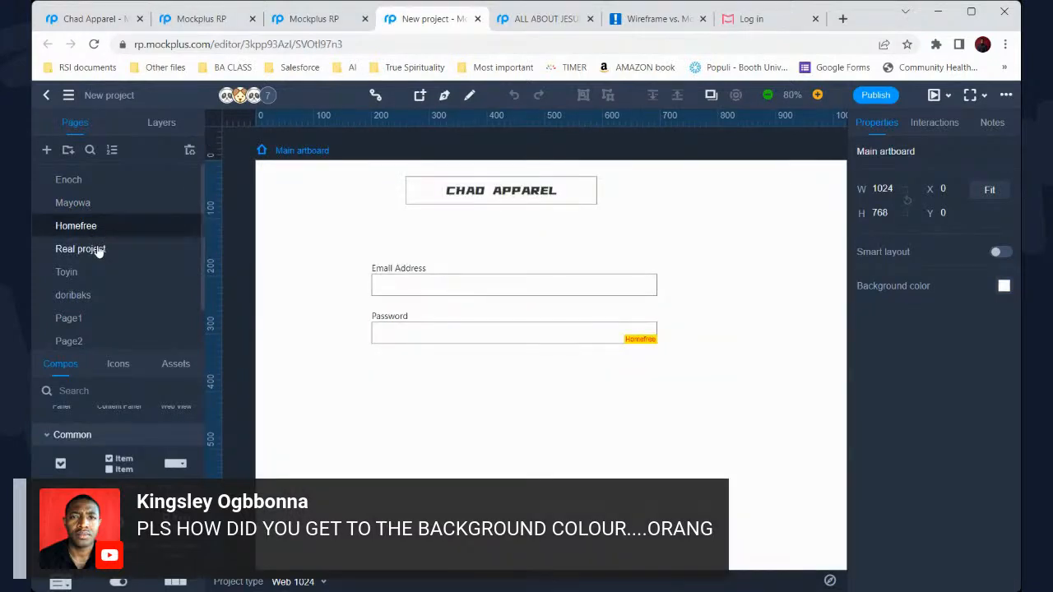
click(74, 293)
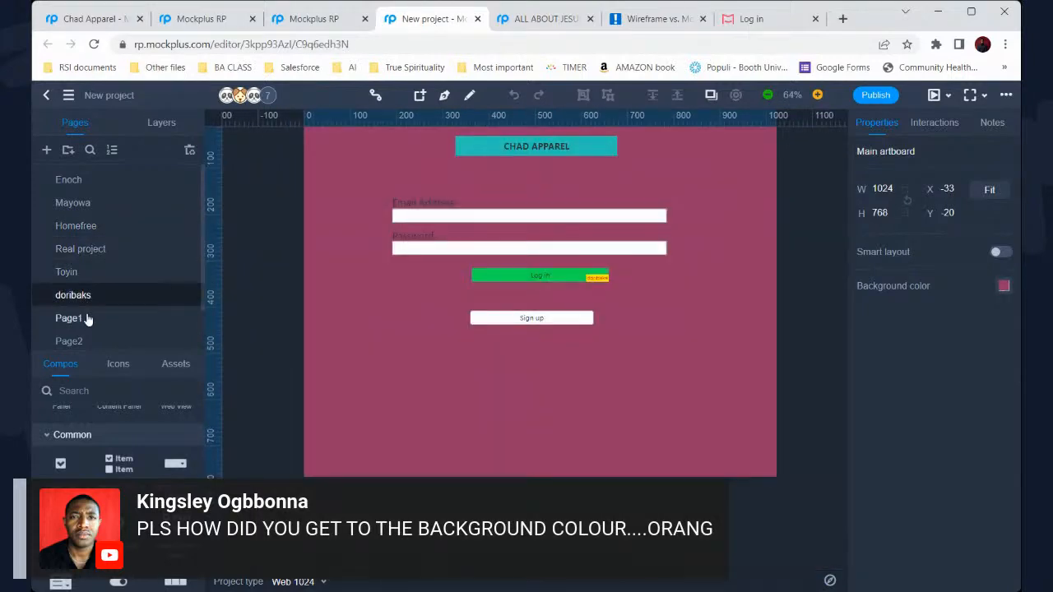
click(88, 319)
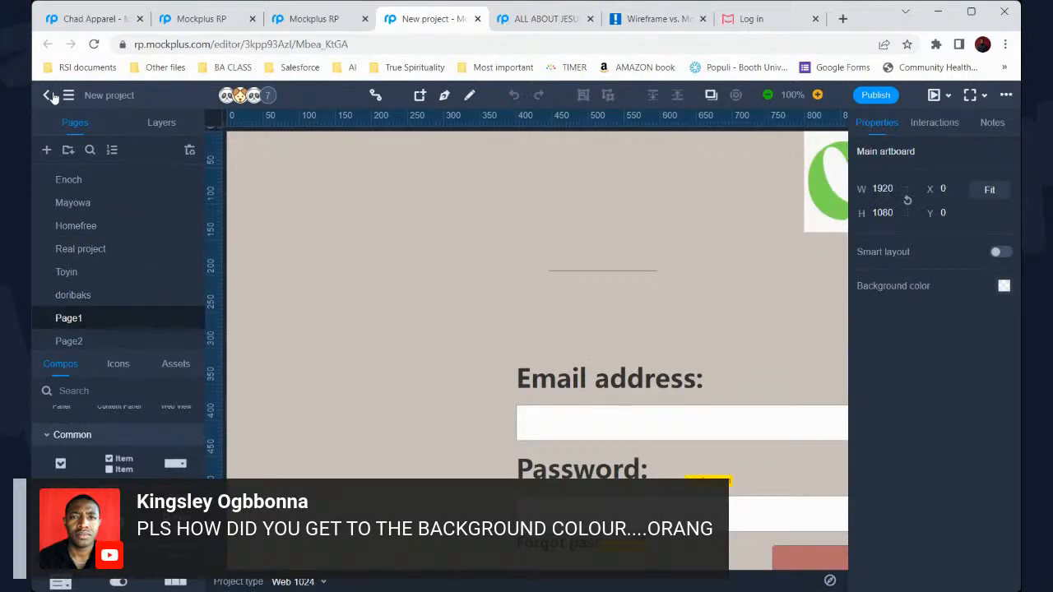
click(51, 96)
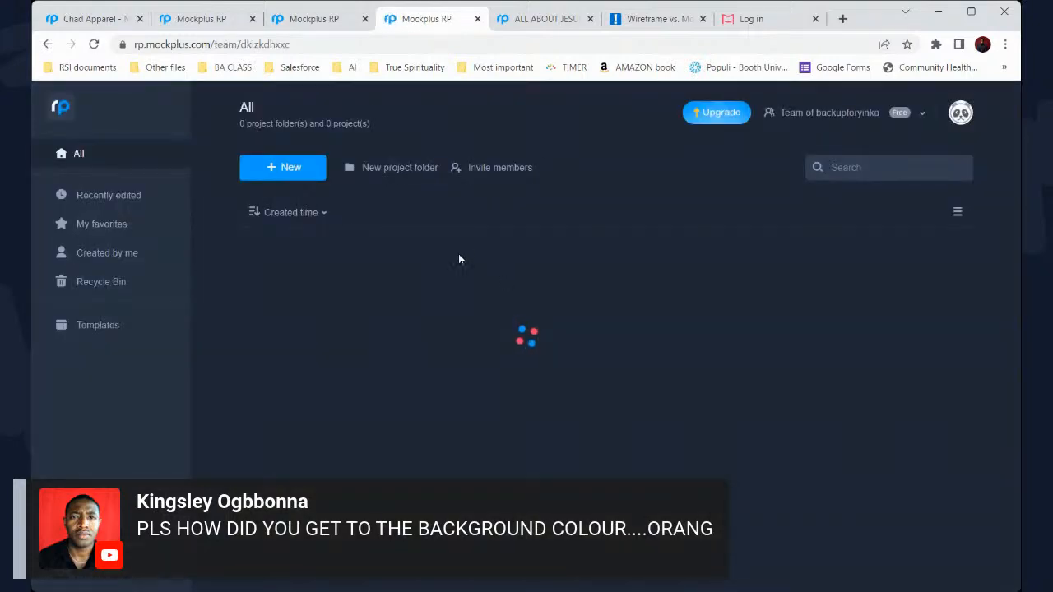
Dismiss the project-limit notice and reopen the New project in the editor
click(287, 170)
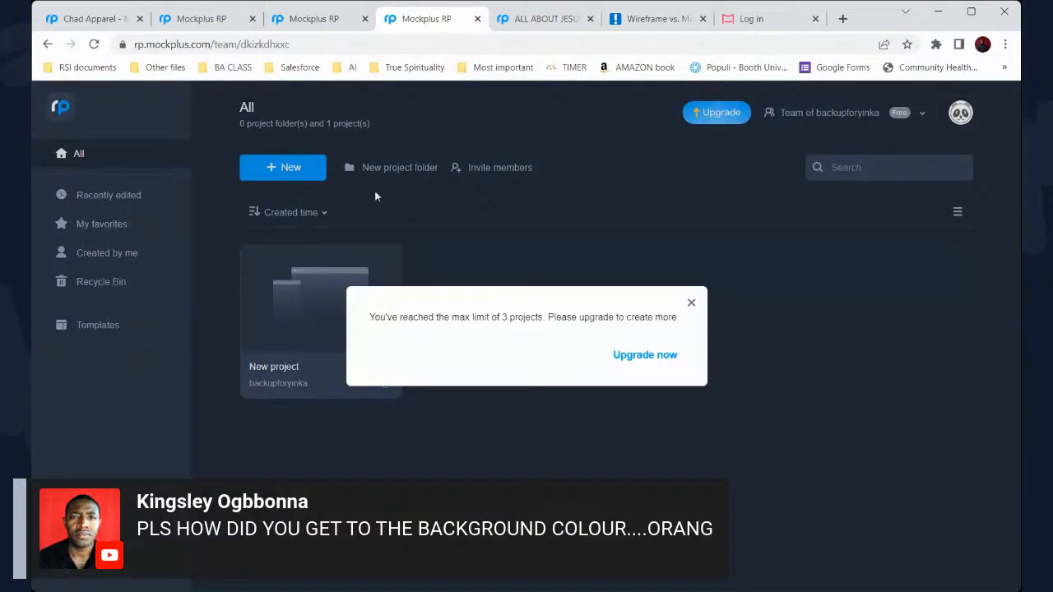
click(692, 301)
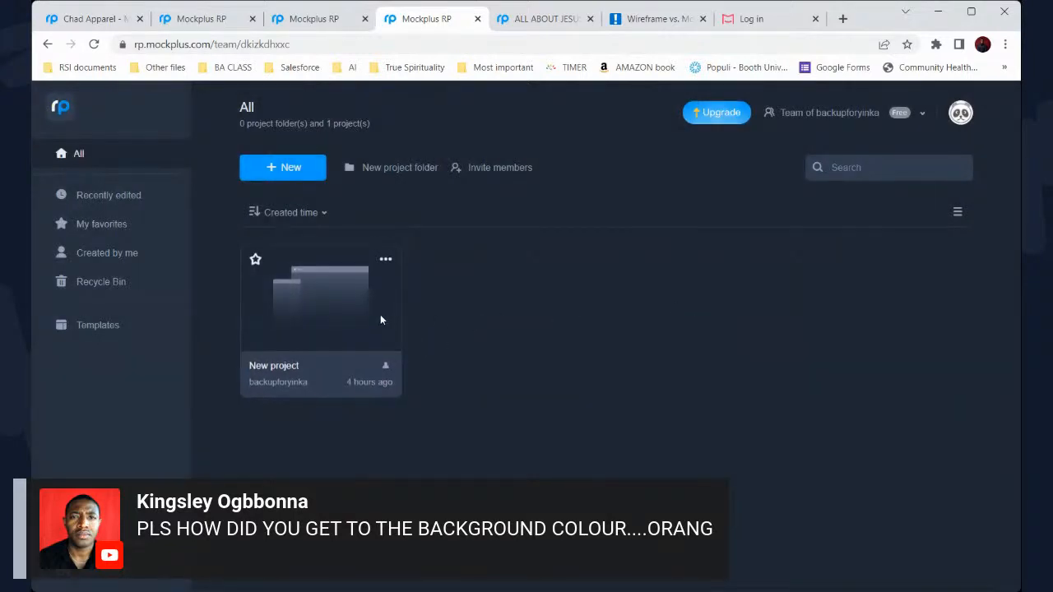
click(346, 319)
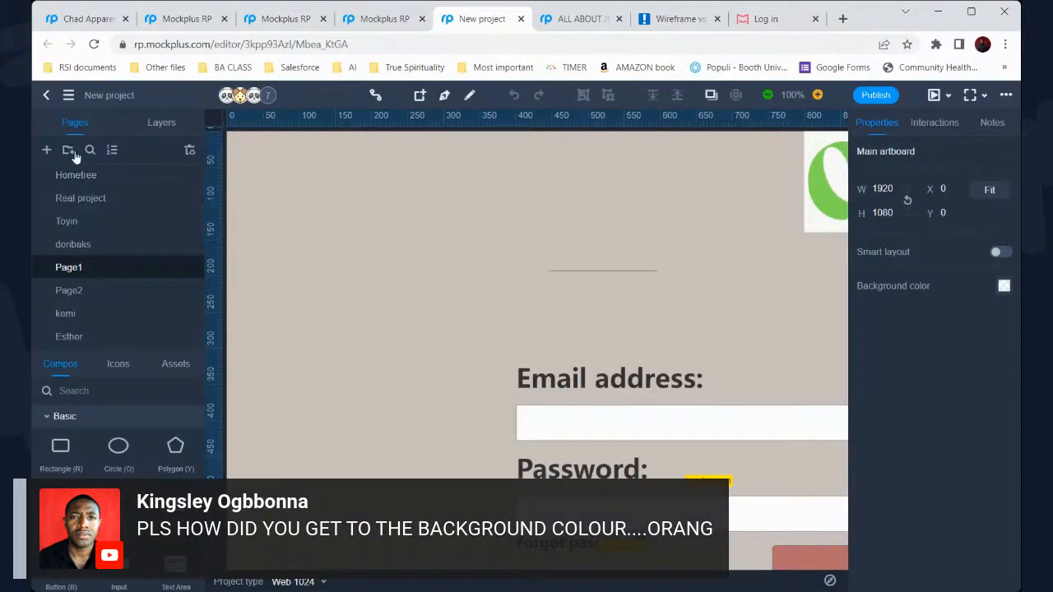
Delete the Real project page to get back under the 10-page limit
click(55, 152)
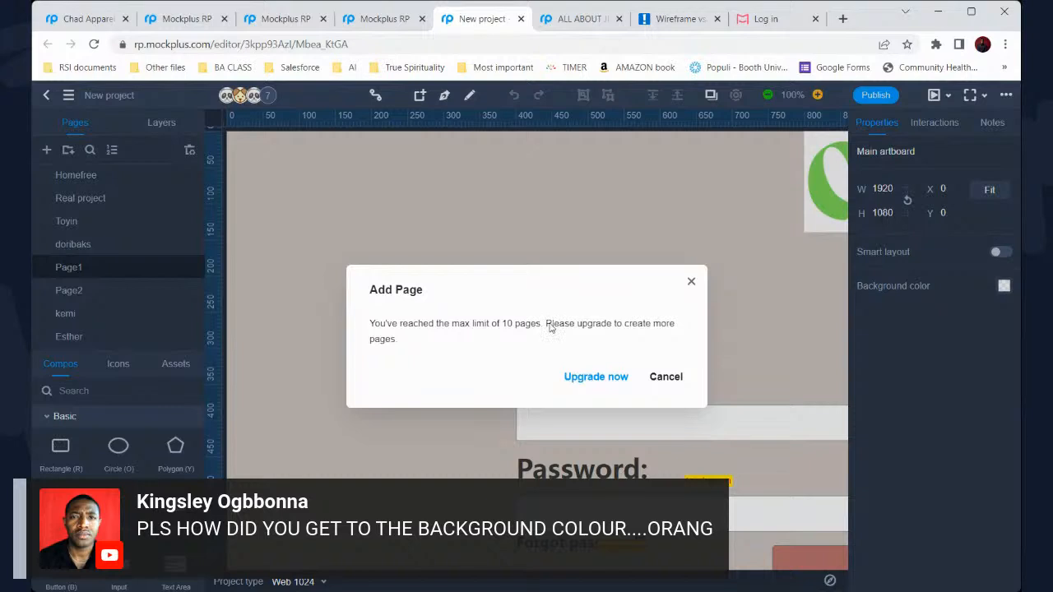
click(684, 378)
scroll(157, 260, up, 1)
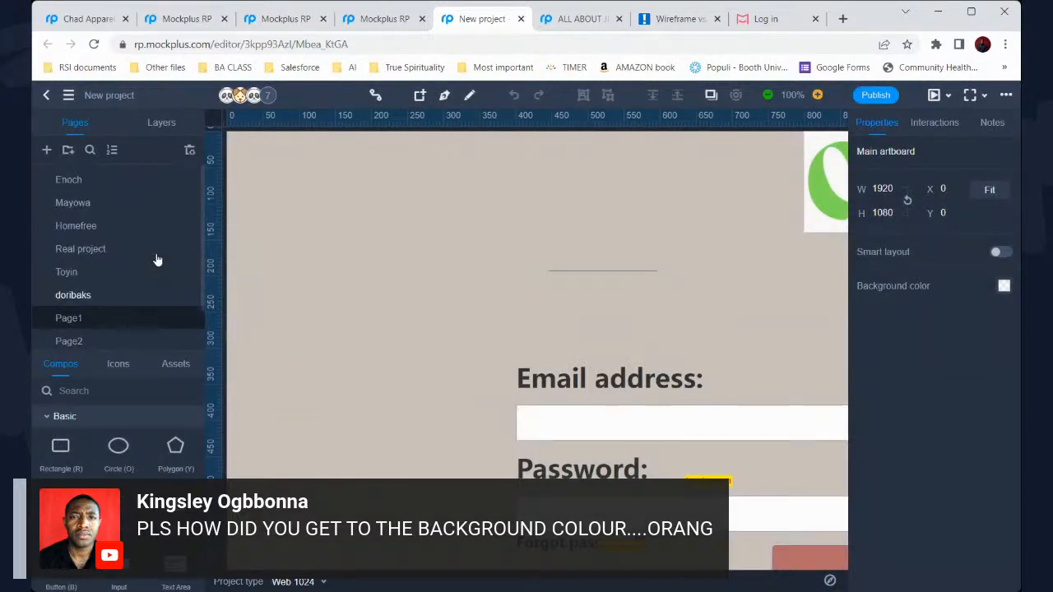
click(96, 252)
right_click(98, 257)
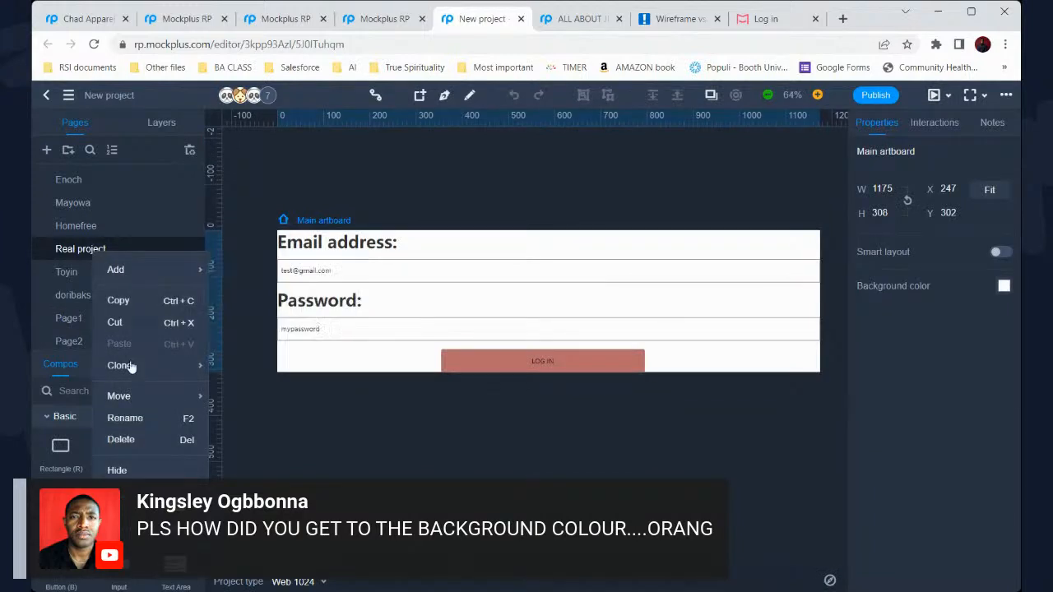
click(123, 438)
click(630, 365)
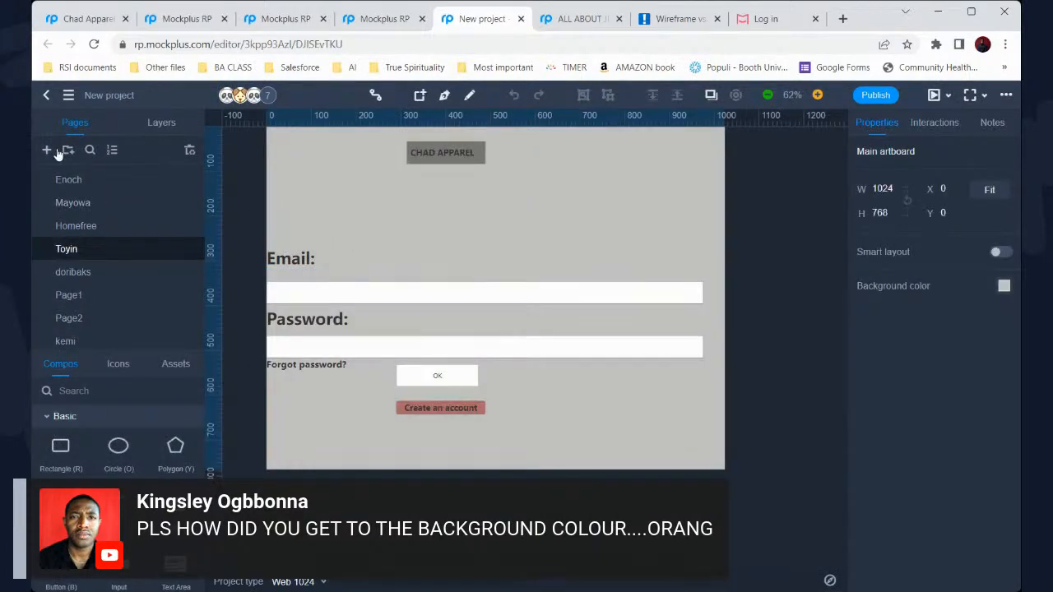
Add a blank page and rename the new Page3 to 'Delete'
click(48, 150)
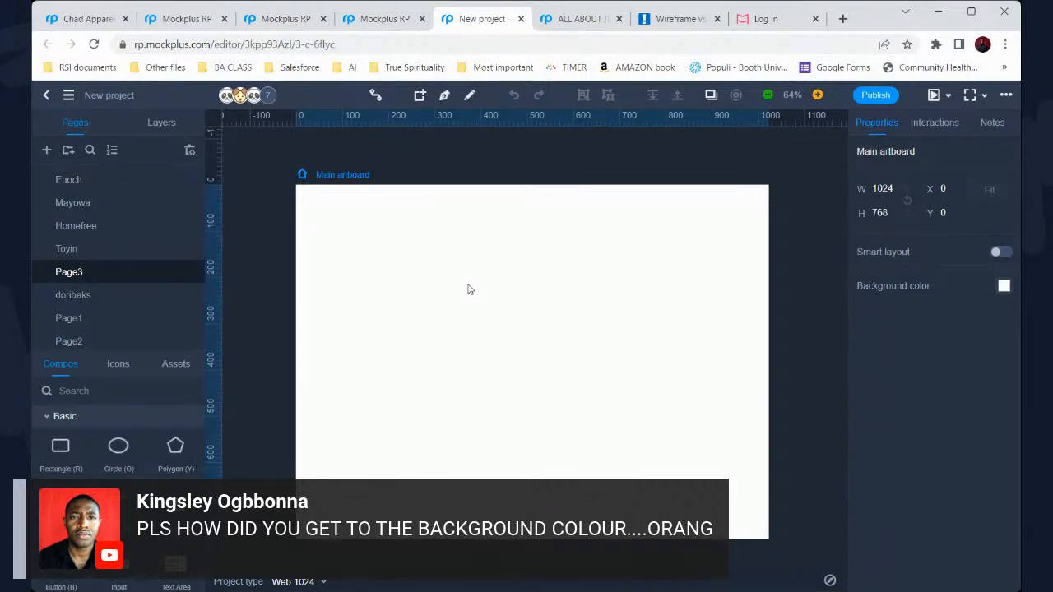
double_click(87, 274)
text(Dol)
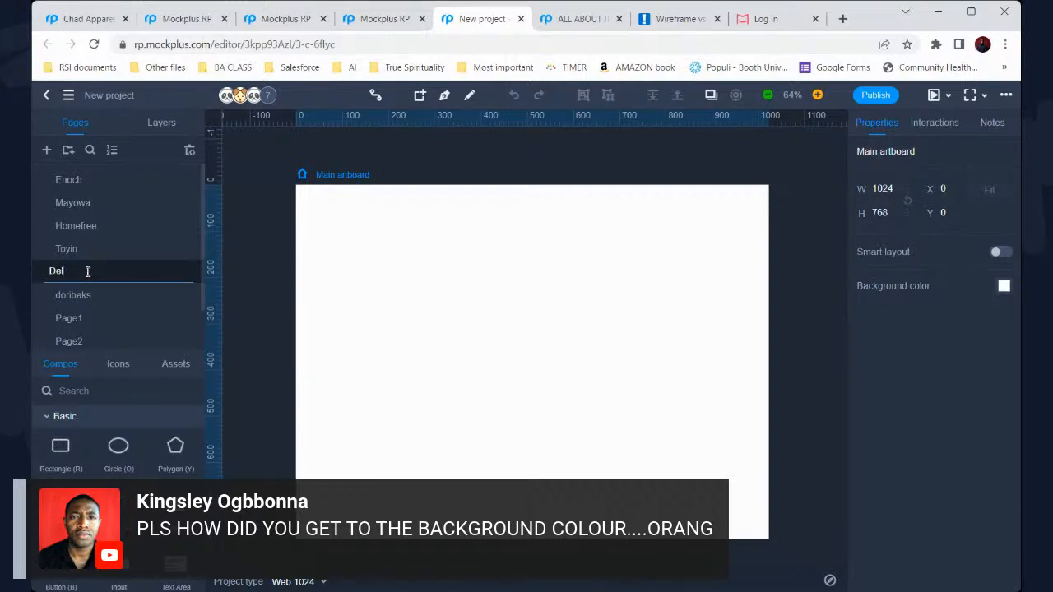
text(ete)
key(Return)
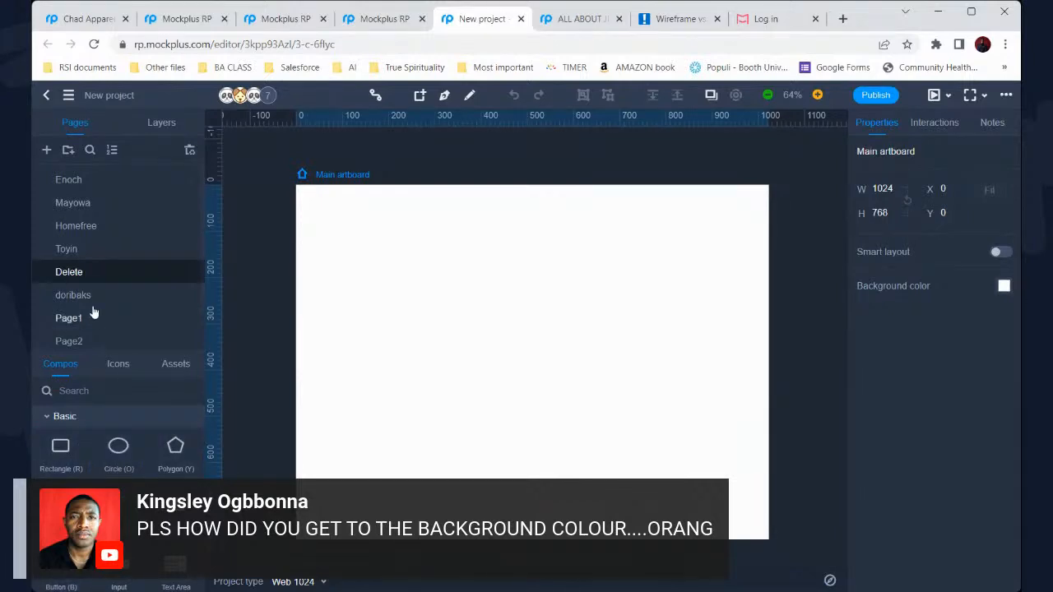
click(60, 445)
Draw a 697×472 rectangle on the Delete artboard and try red and olive fills
click(396, 275)
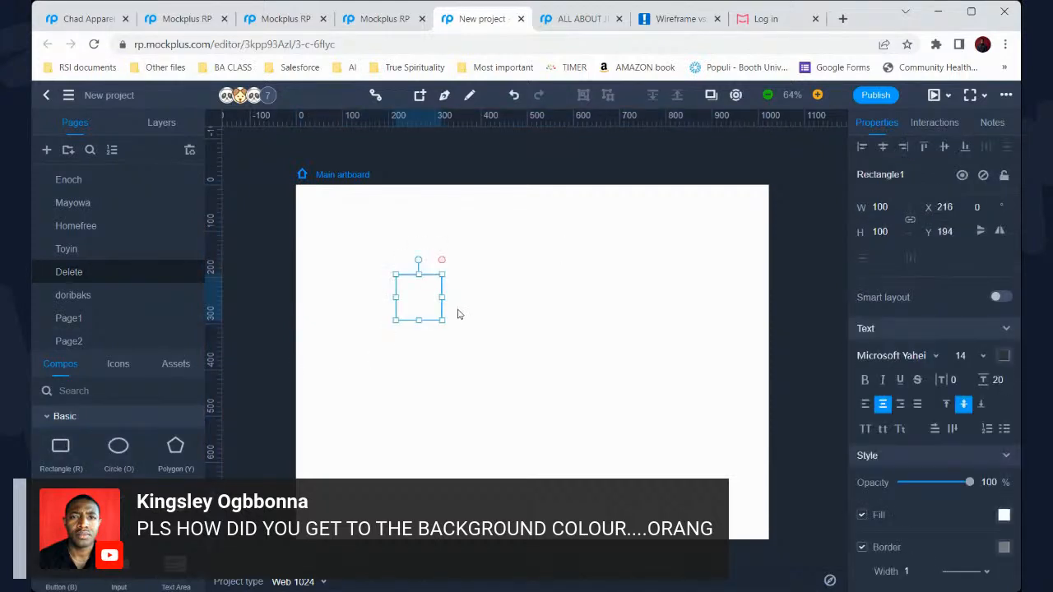
drag(443, 320, 717, 492)
click(1003, 515)
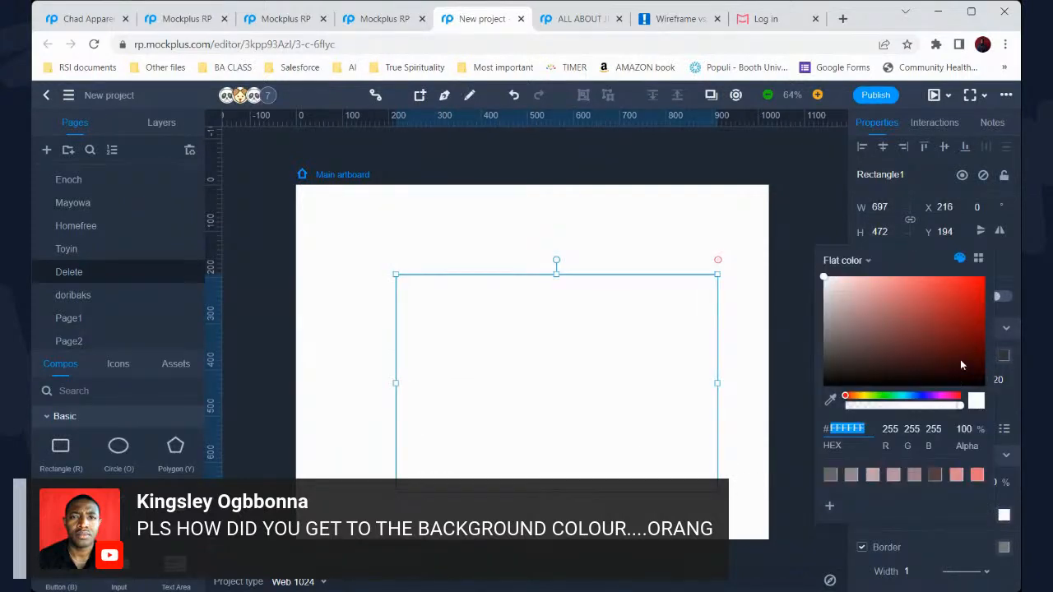
click(957, 330)
click(862, 396)
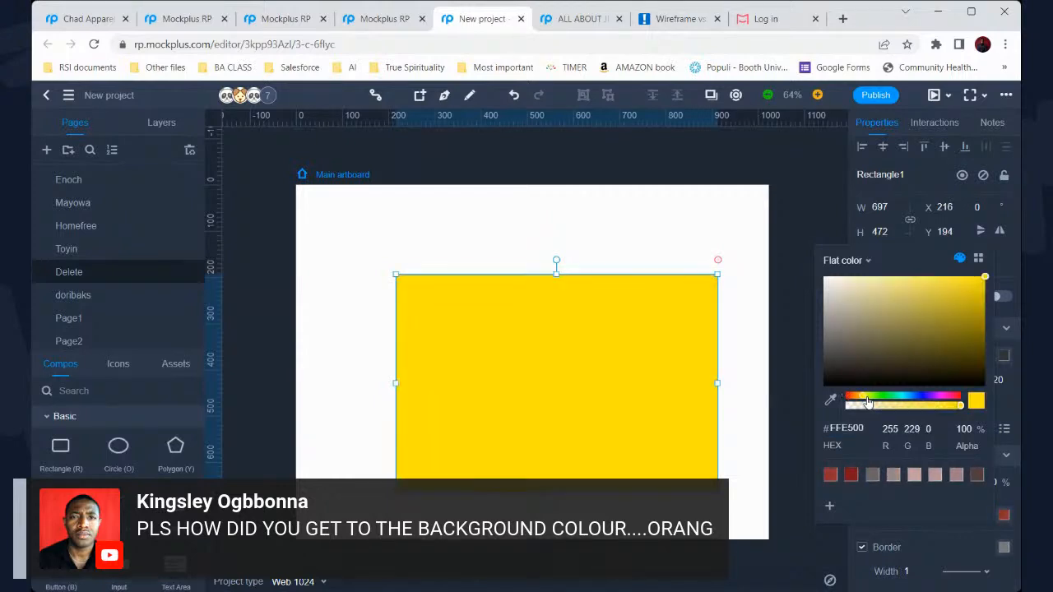
click(902, 314)
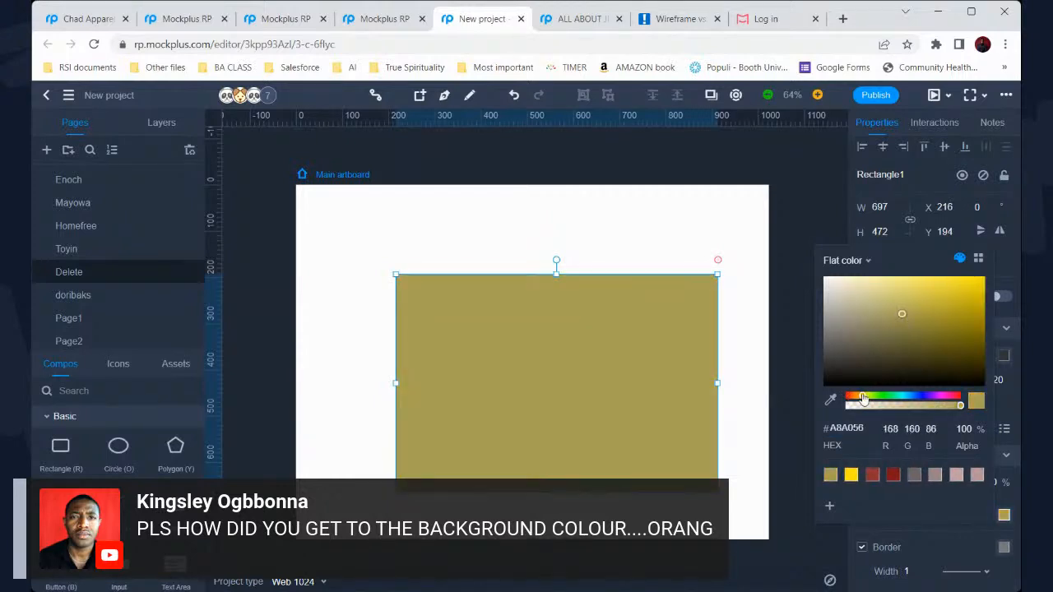
Settle the rectangle's fill on muted purple #6B67B9
click(925, 395)
click(851, 301)
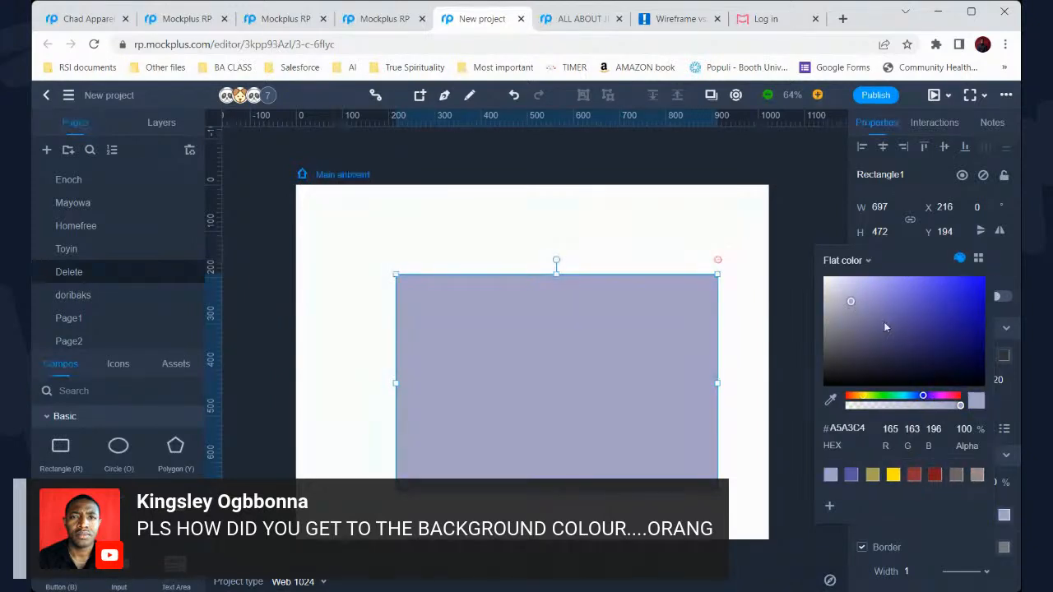
click(971, 372)
click(894, 378)
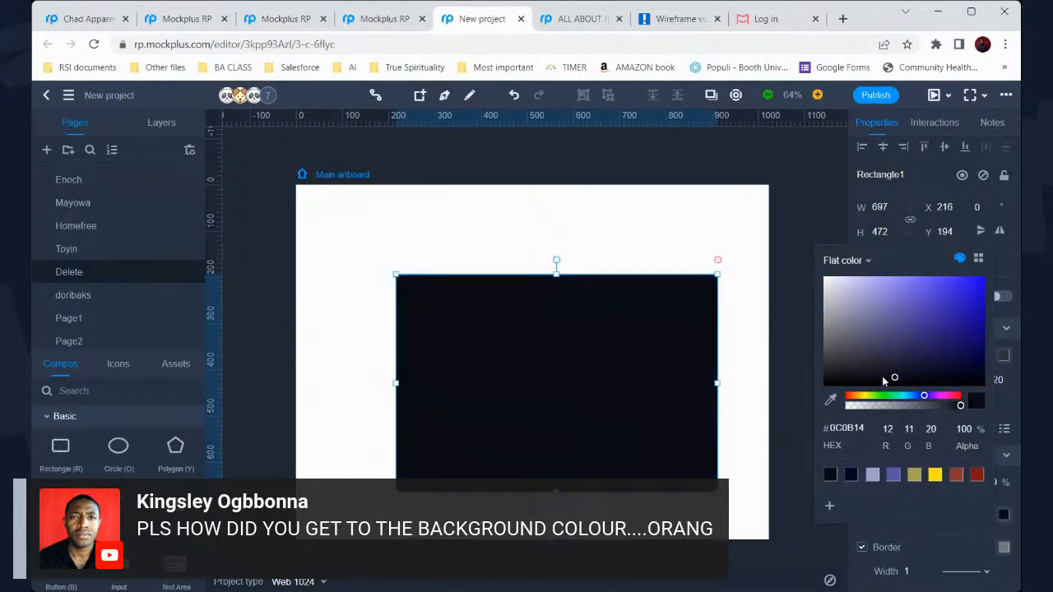
click(938, 292)
click(897, 306)
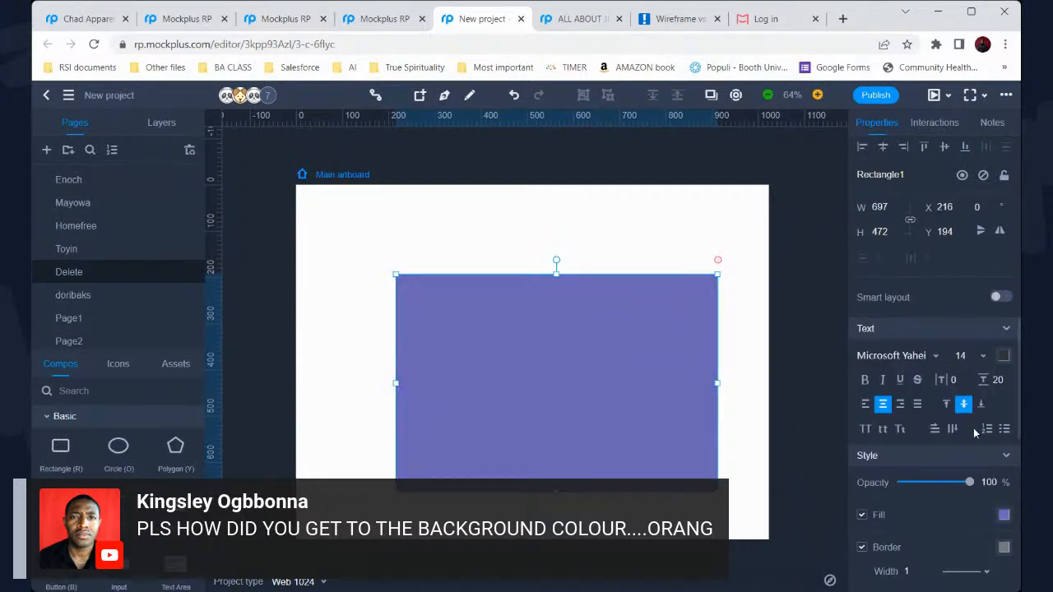
click(1004, 515)
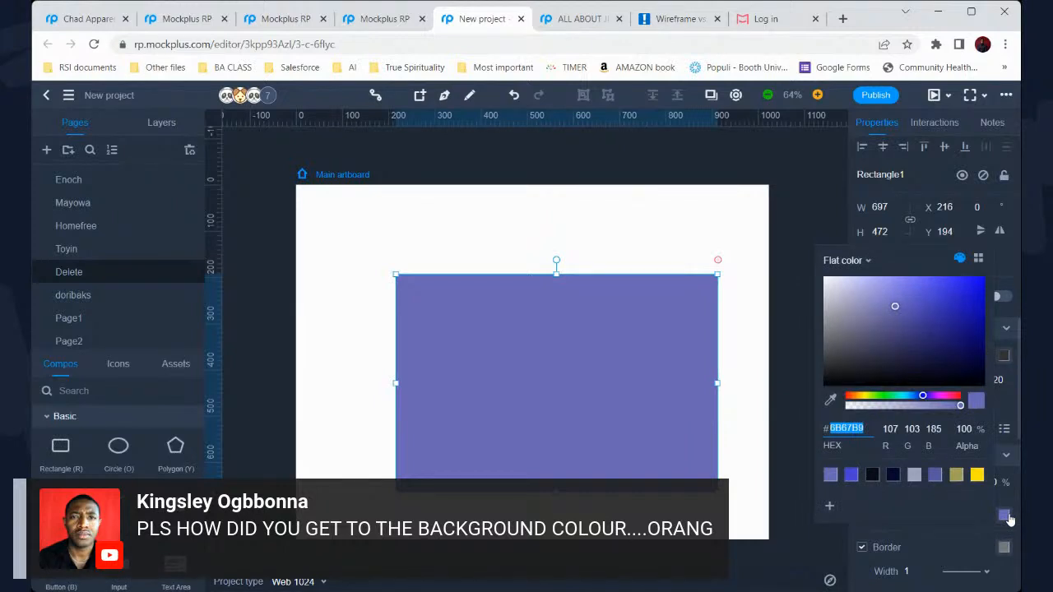
click(1004, 515)
click(763, 534)
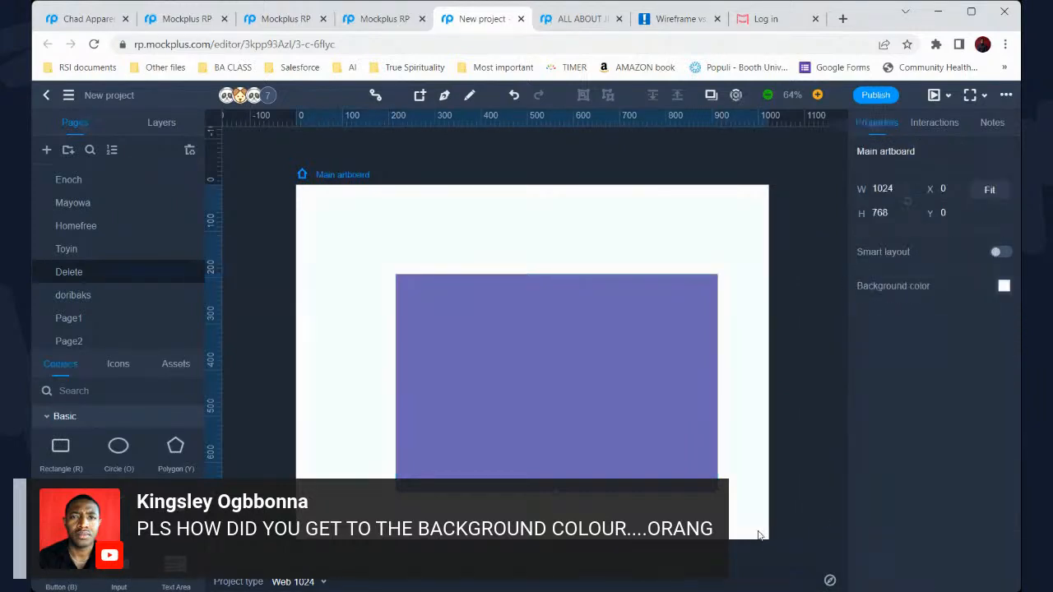
Make the artboard background yellow and delete the purple rectangle
click(1003, 285)
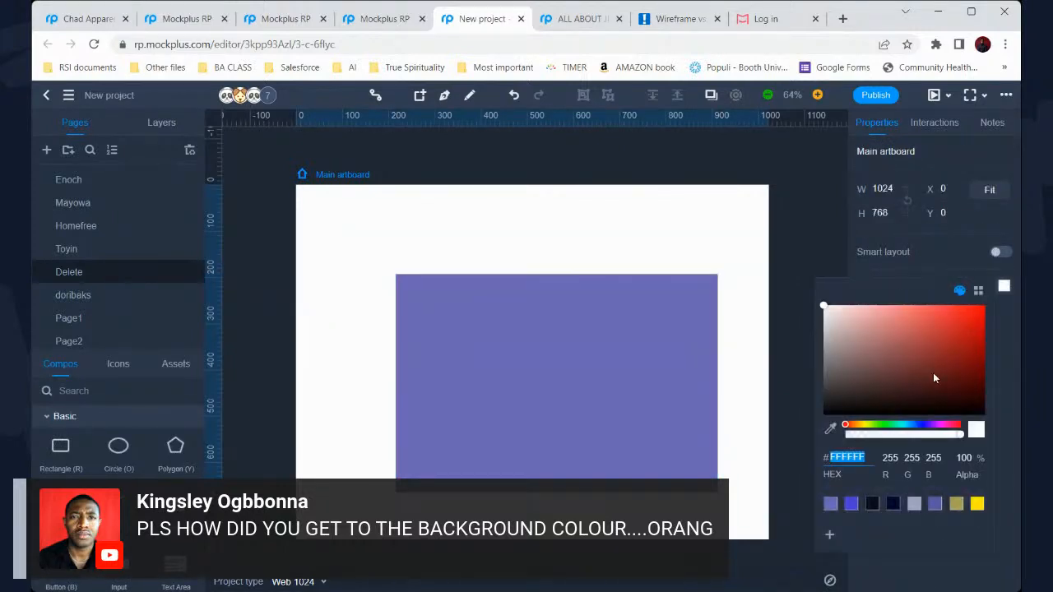
click(977, 504)
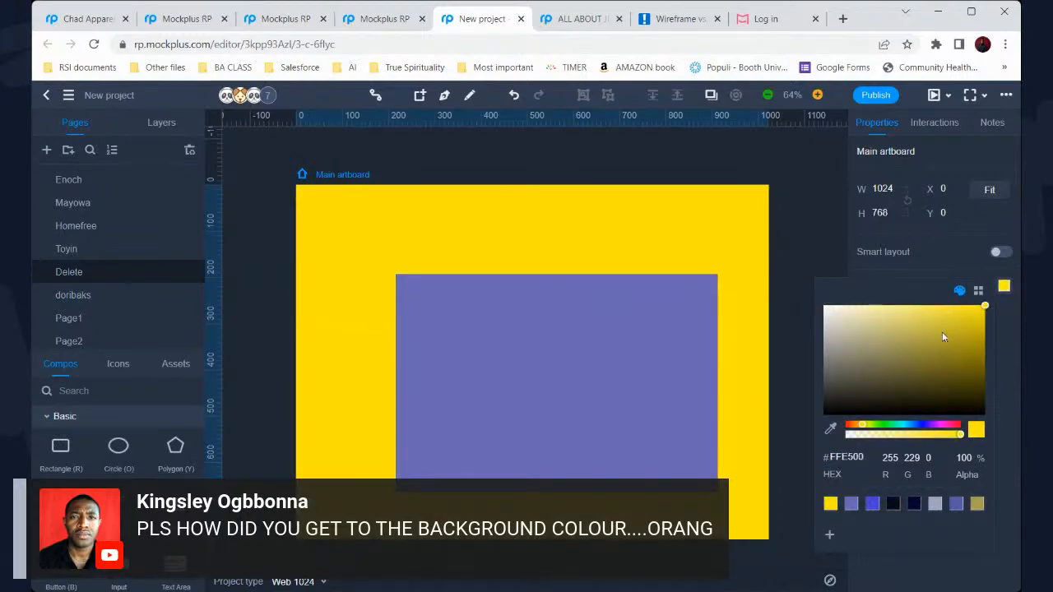
click(811, 275)
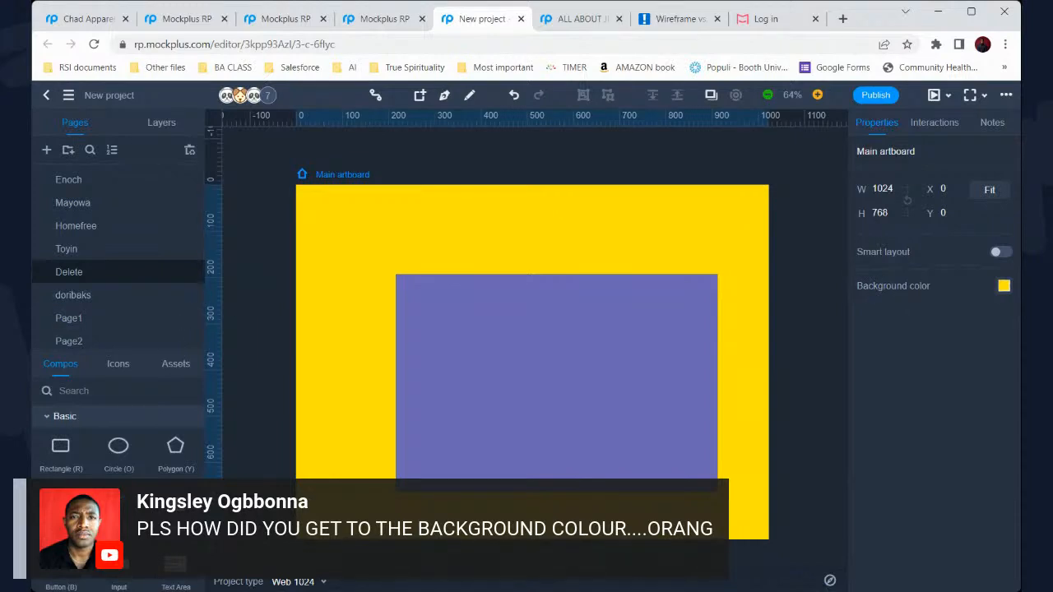
click(902, 328)
click(654, 319)
key(Delete)
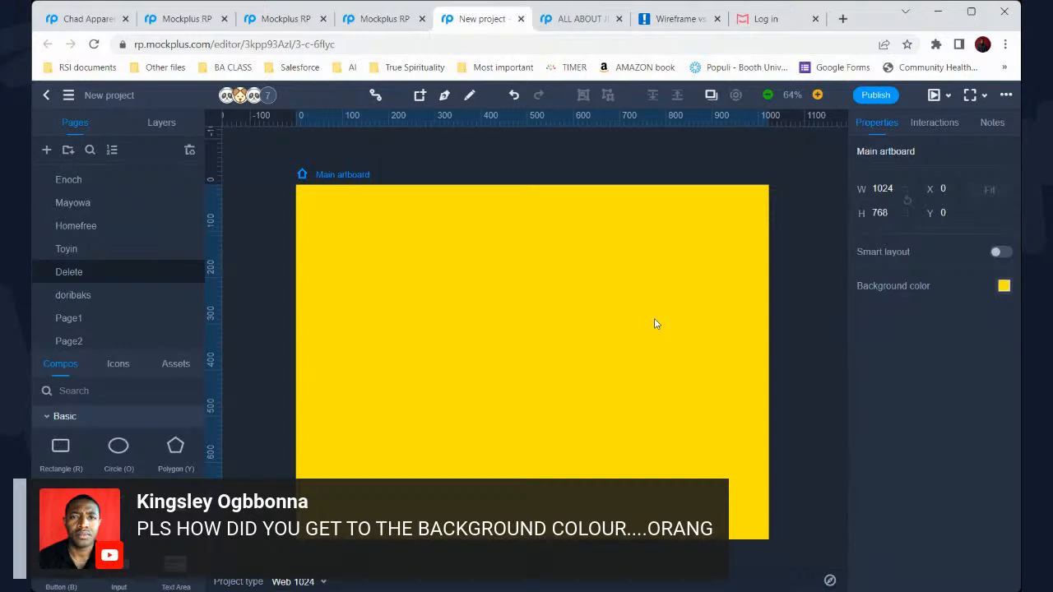
Change the artboard background to a dark brown
click(1003, 285)
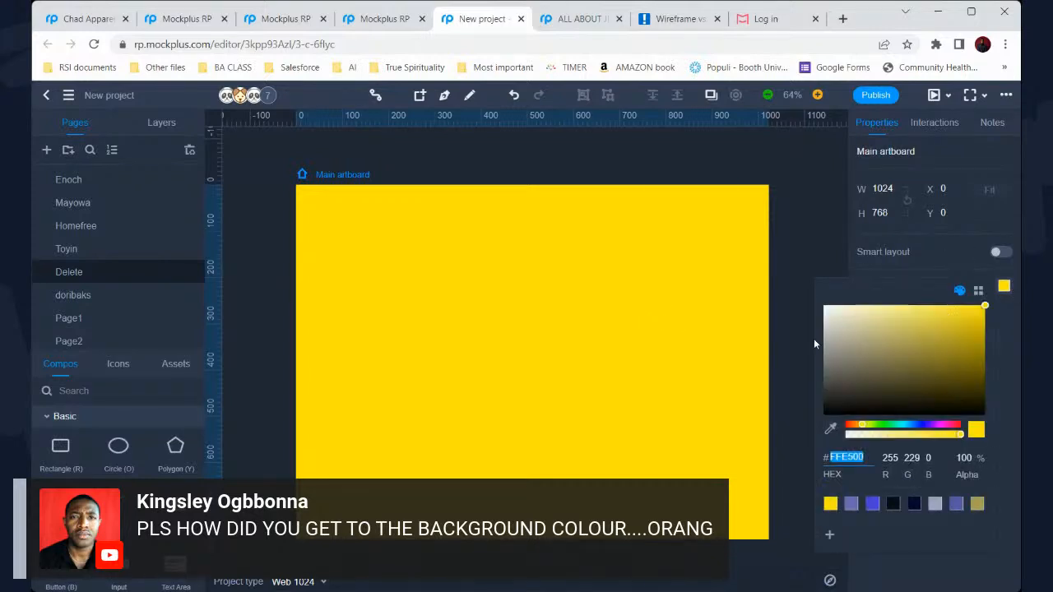
click(845, 324)
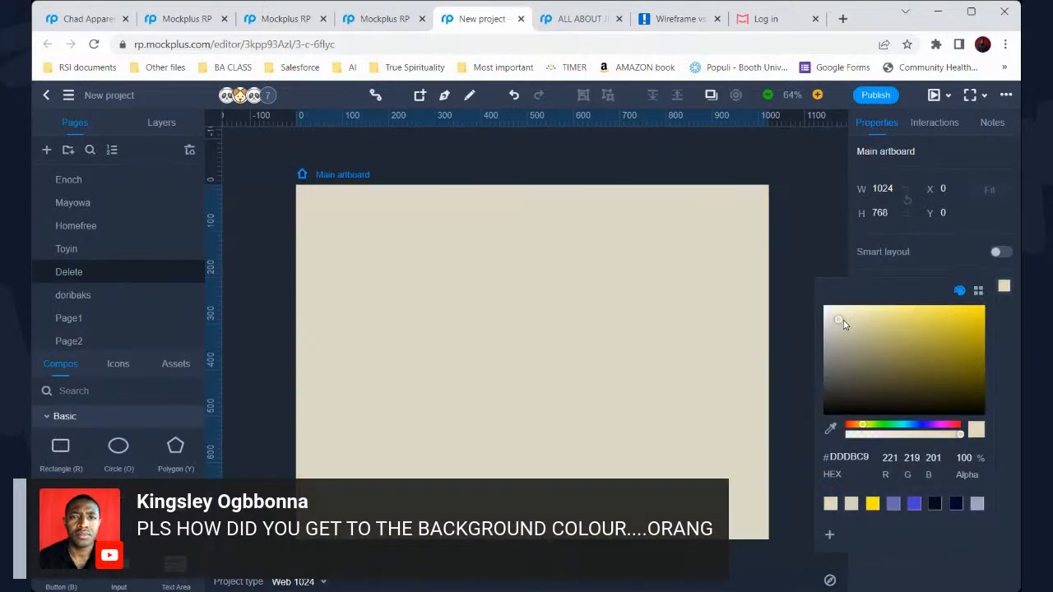
click(837, 321)
click(831, 316)
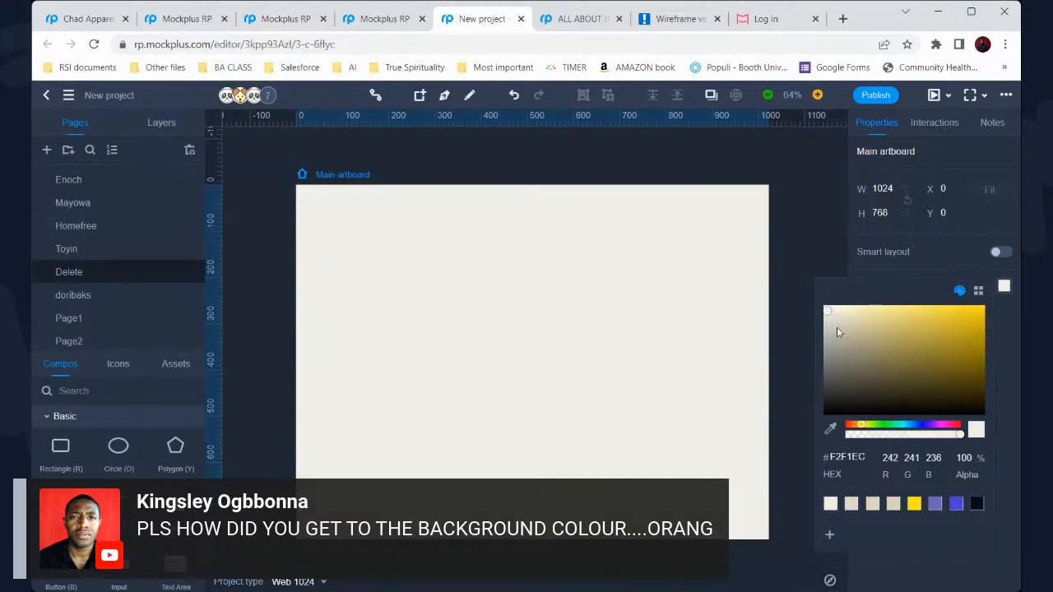
click(856, 382)
click(954, 424)
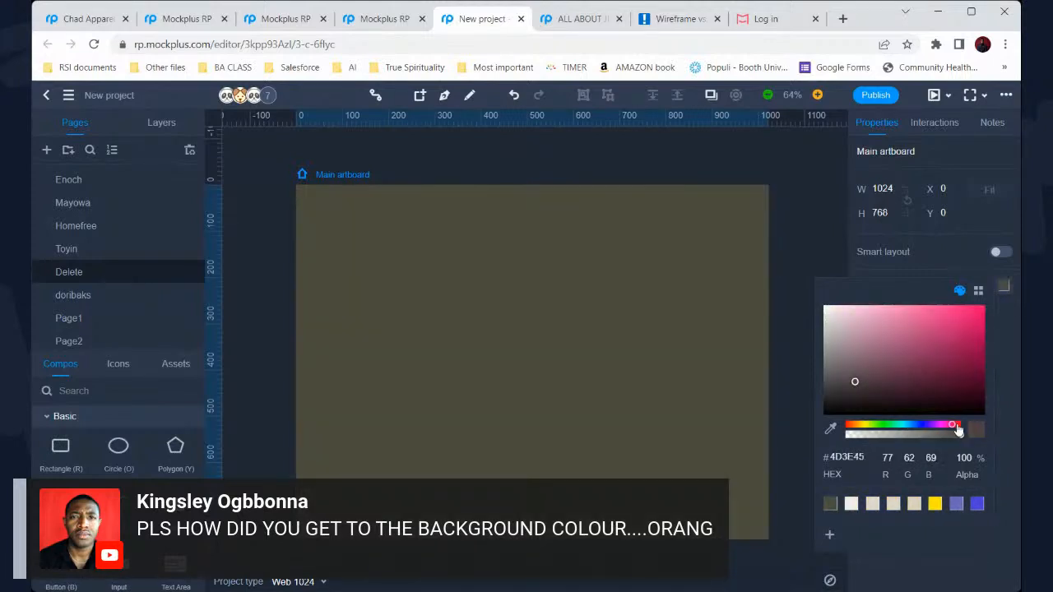
click(958, 425)
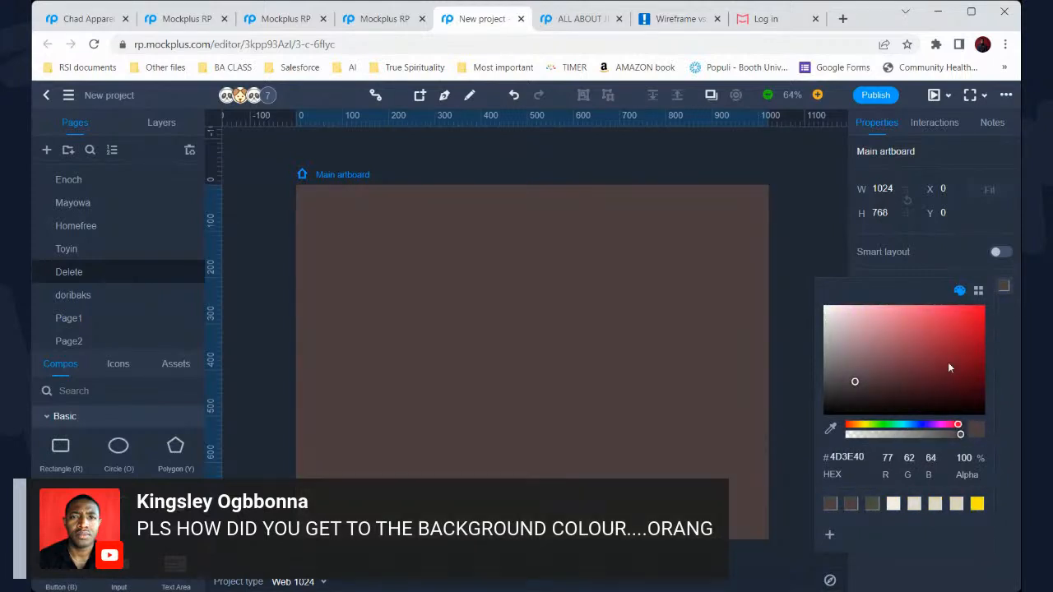
click(947, 349)
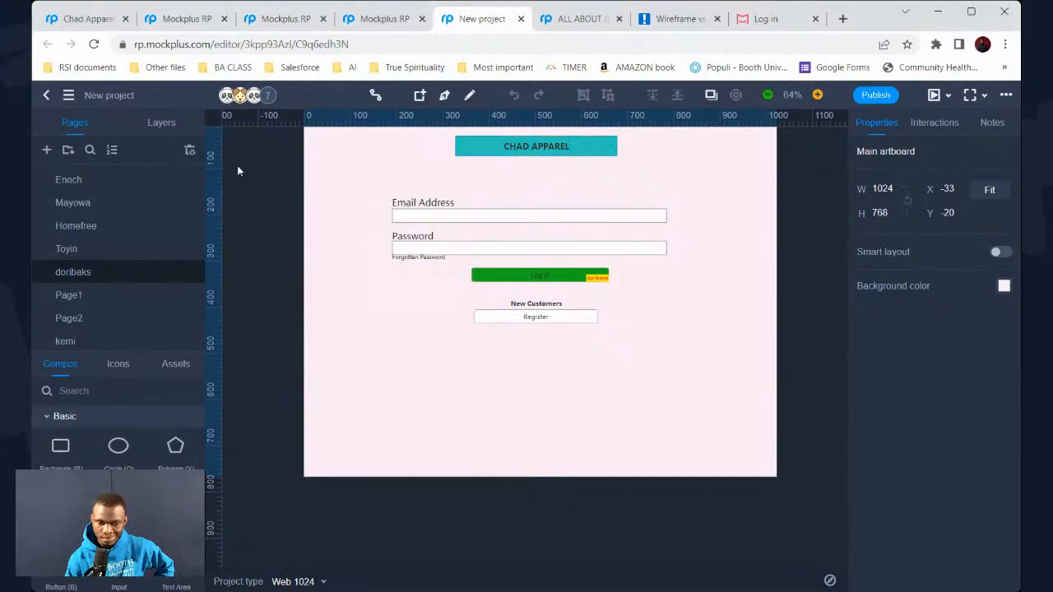
Open the Enoch page and zoom out to see both orange 1920×1080 login artboards
click(113, 180)
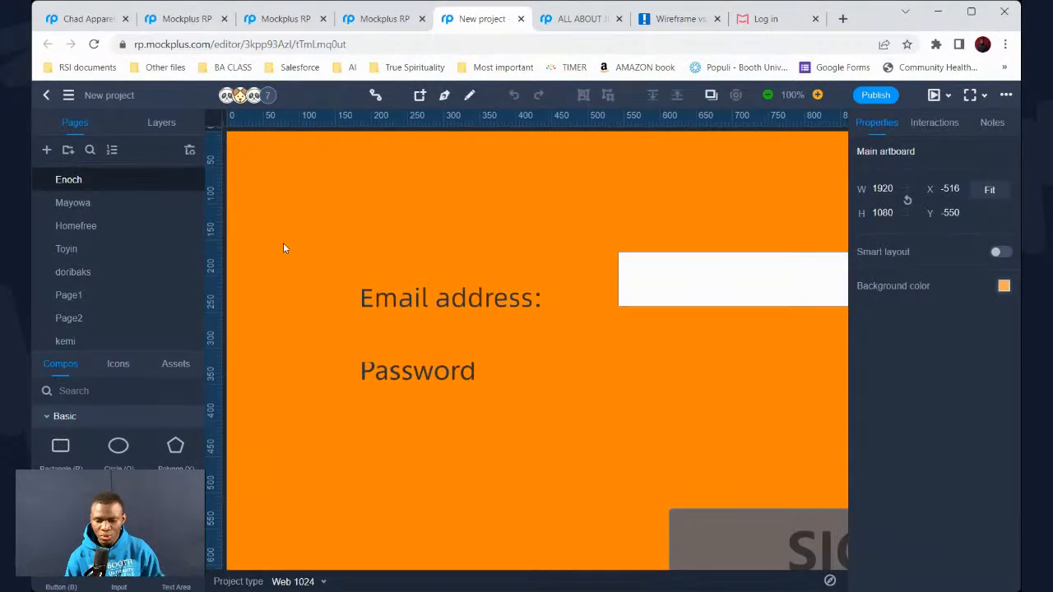
scroll(293, 242, down, 6)
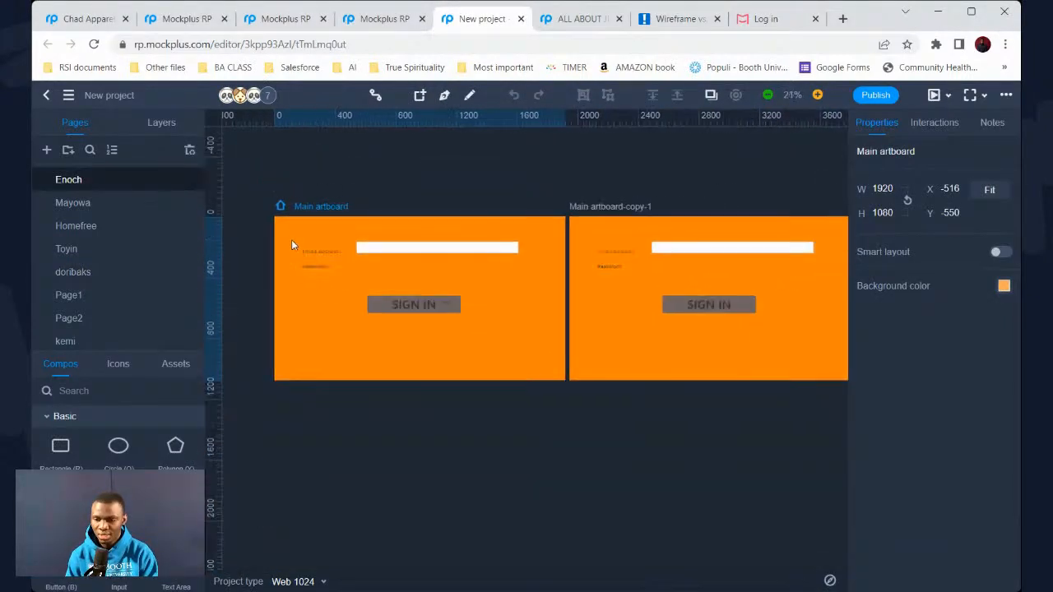
scroll(291, 239, down, 1)
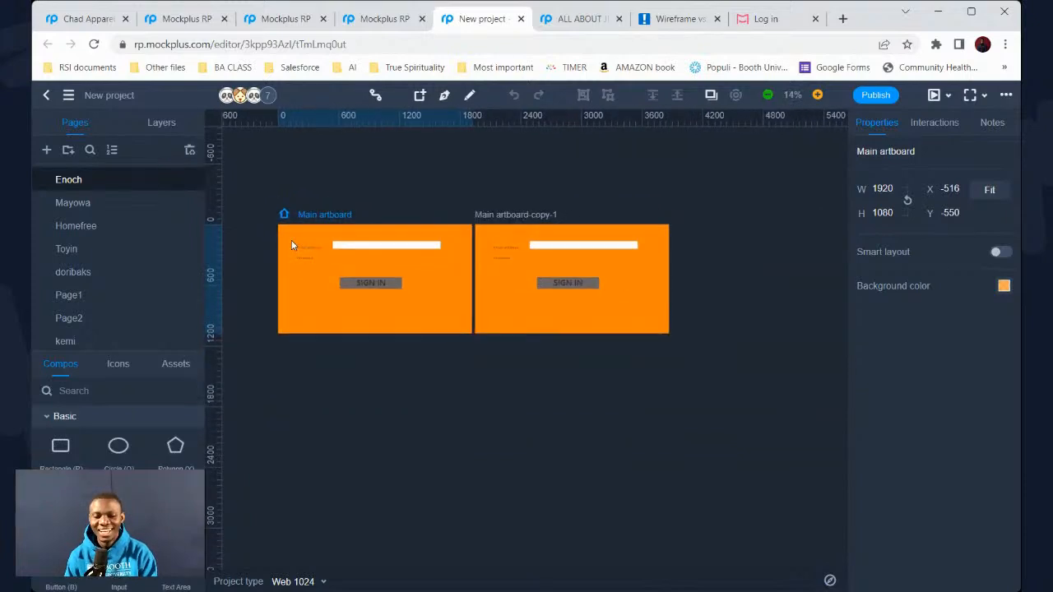
Open Mayowa's grey CHAD login page, zoom out, and switch the library to Icons
click(148, 203)
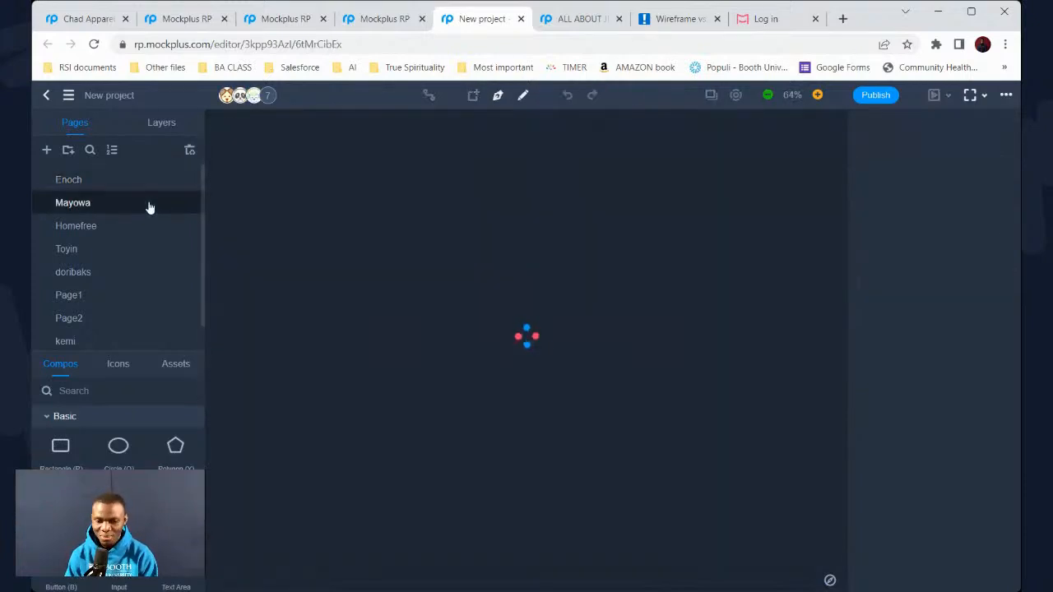
scroll(575, 171, down, 2)
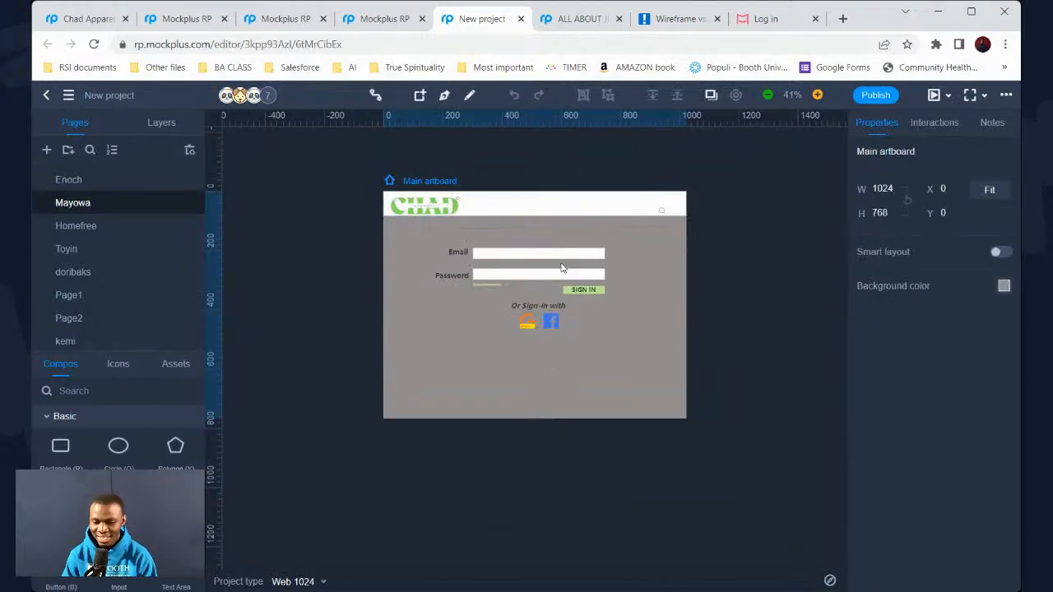
click(131, 368)
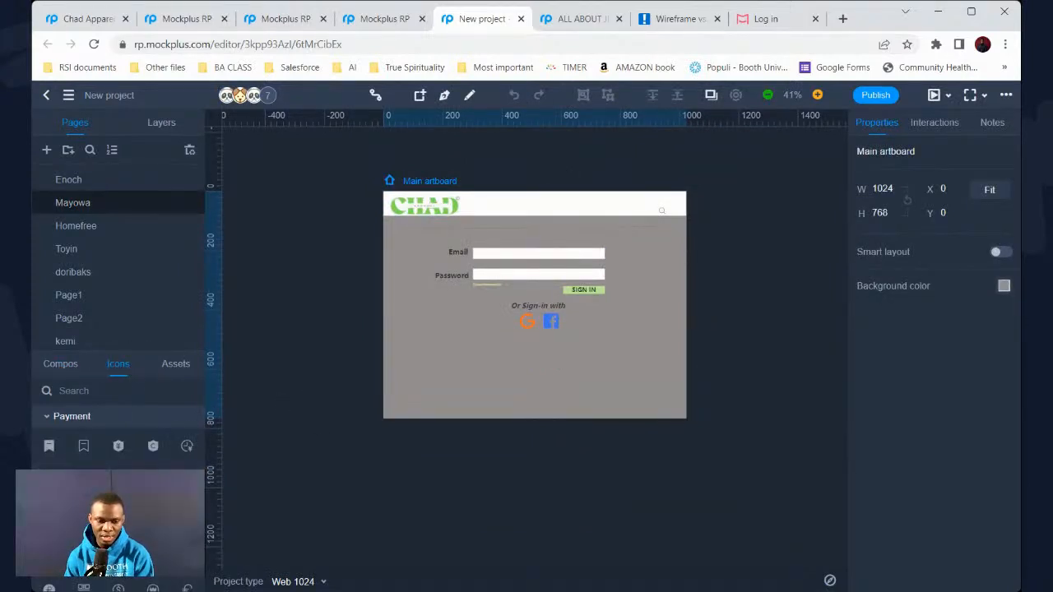
Expand the Social icon category and scroll through its icons
click(861, 28)
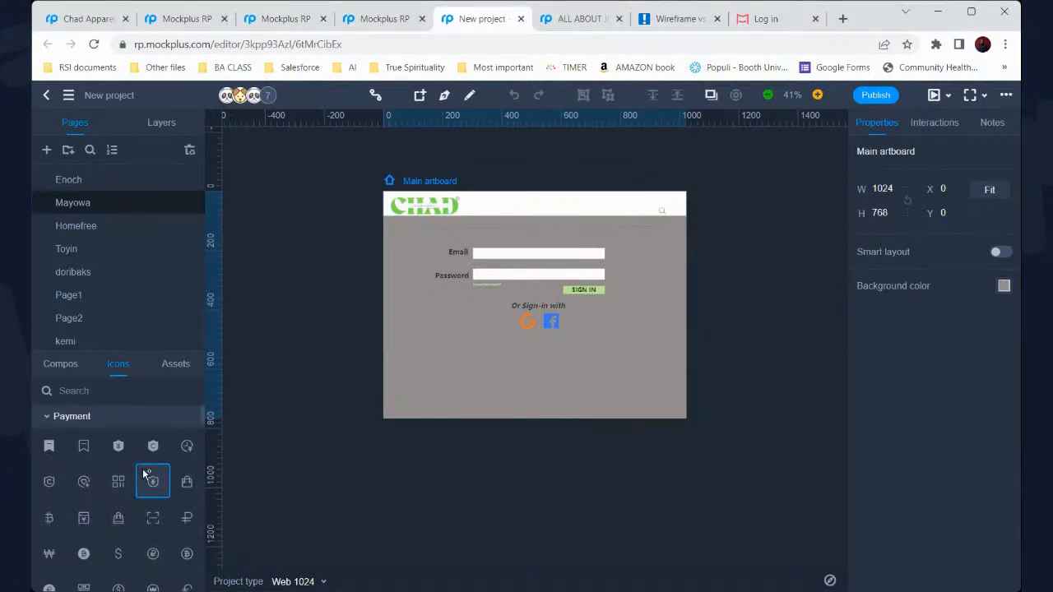
scroll(151, 489, down, 2)
scroll(144, 474, down, 5)
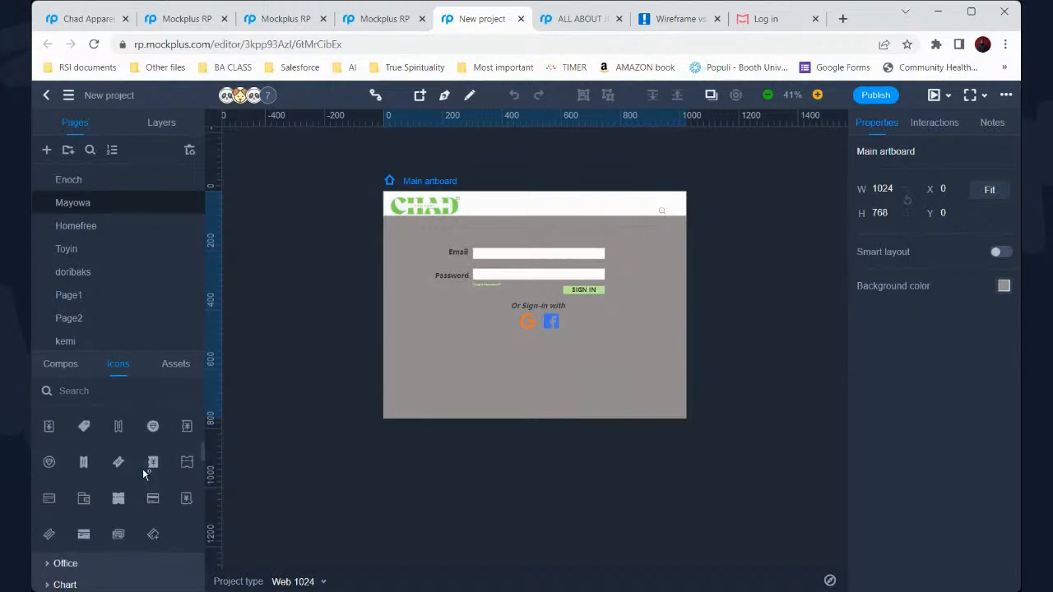
scroll(143, 470, down, 1)
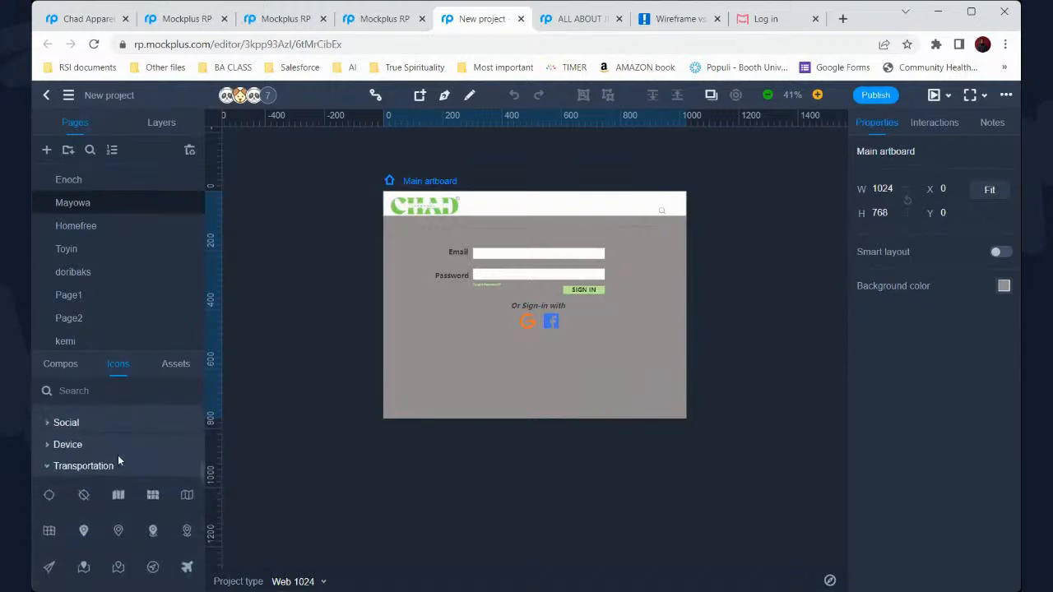
click(51, 428)
scroll(115, 484, down, 1)
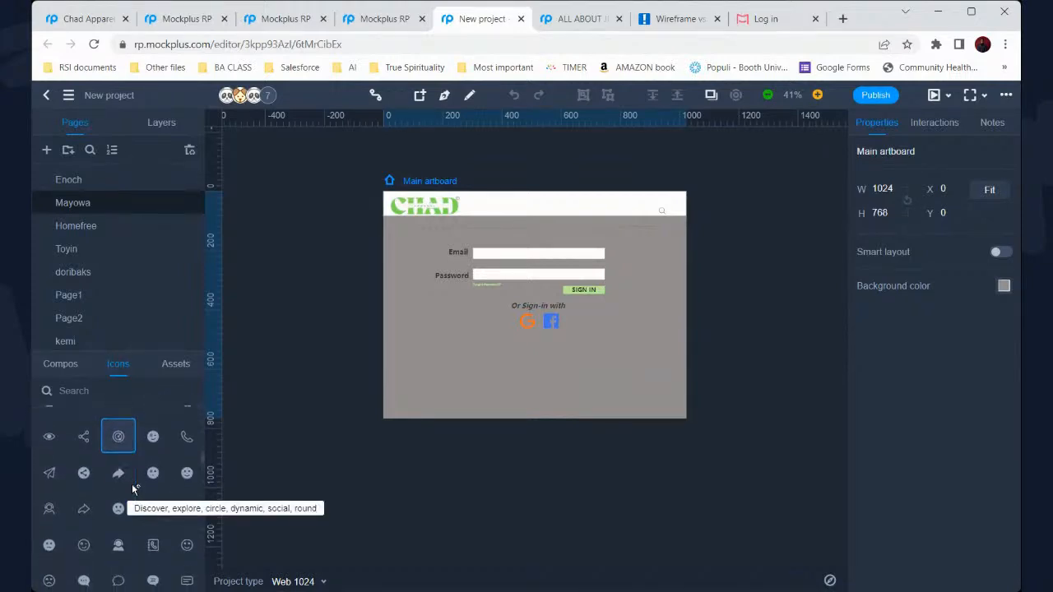
scroll(131, 484, down, 3)
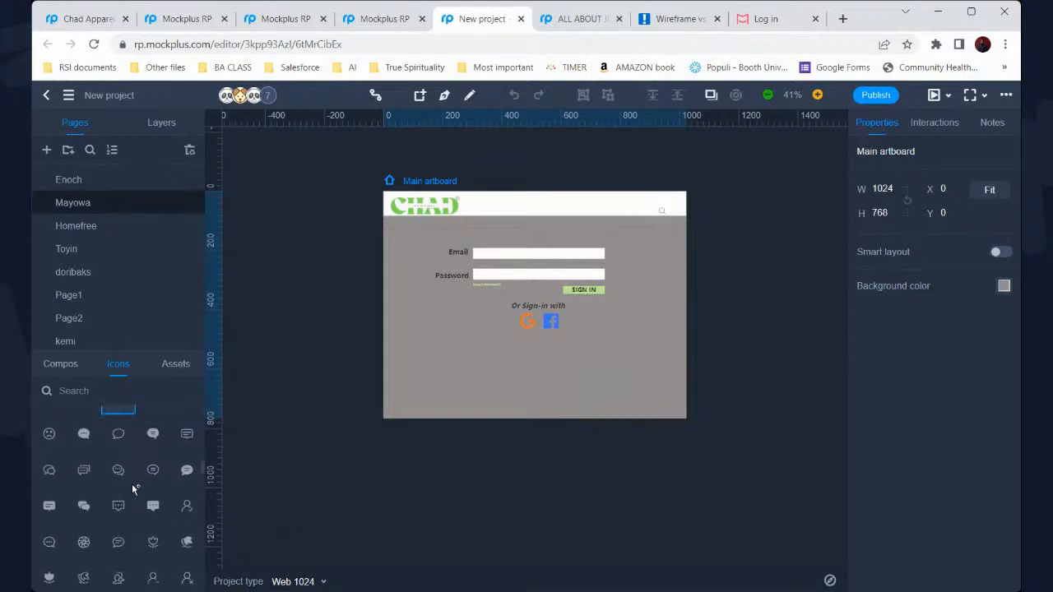
scroll(132, 483, down, 5)
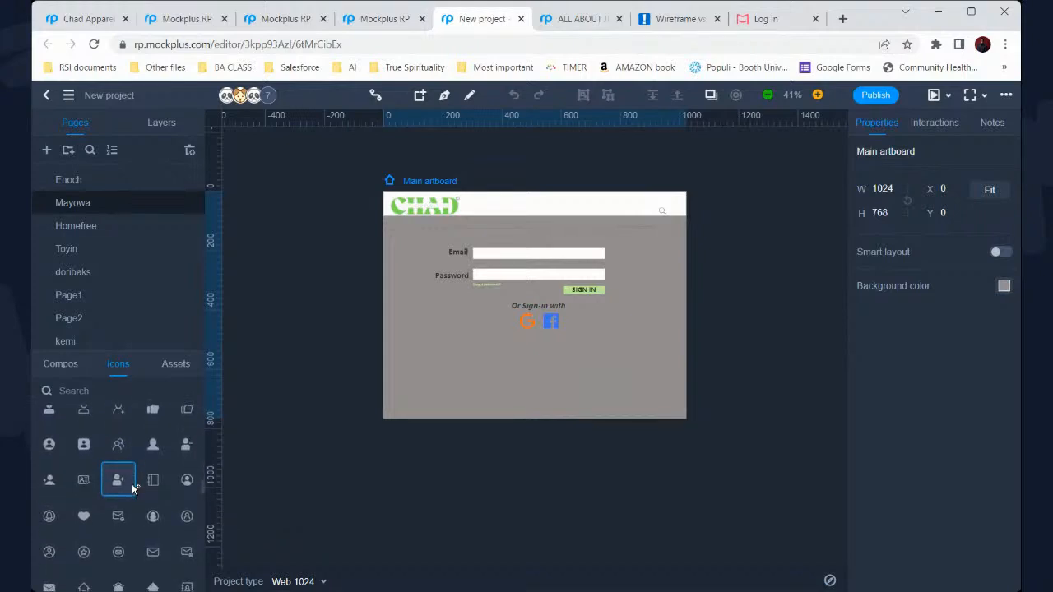
scroll(132, 487, down, 3)
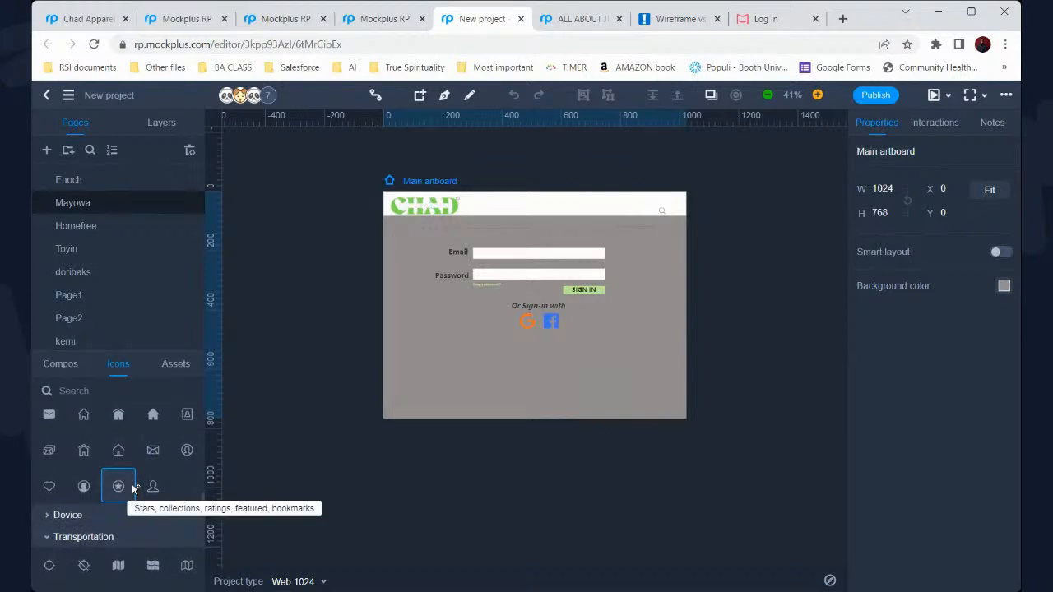
Collapse the Social category and bring the Transportation icons into view
scroll(131, 488, up, 1)
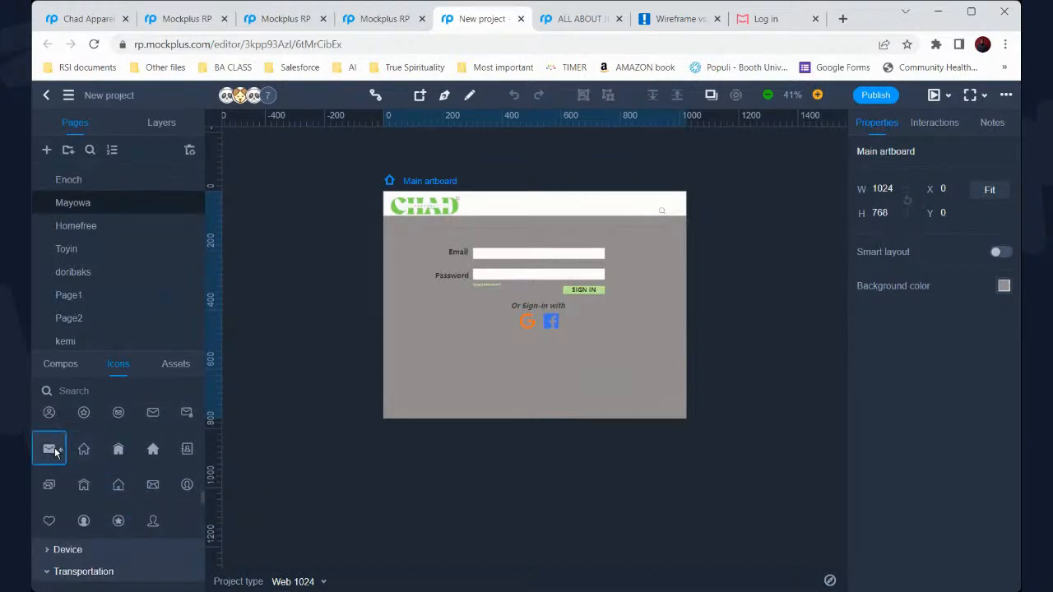
scroll(55, 452, up, 5)
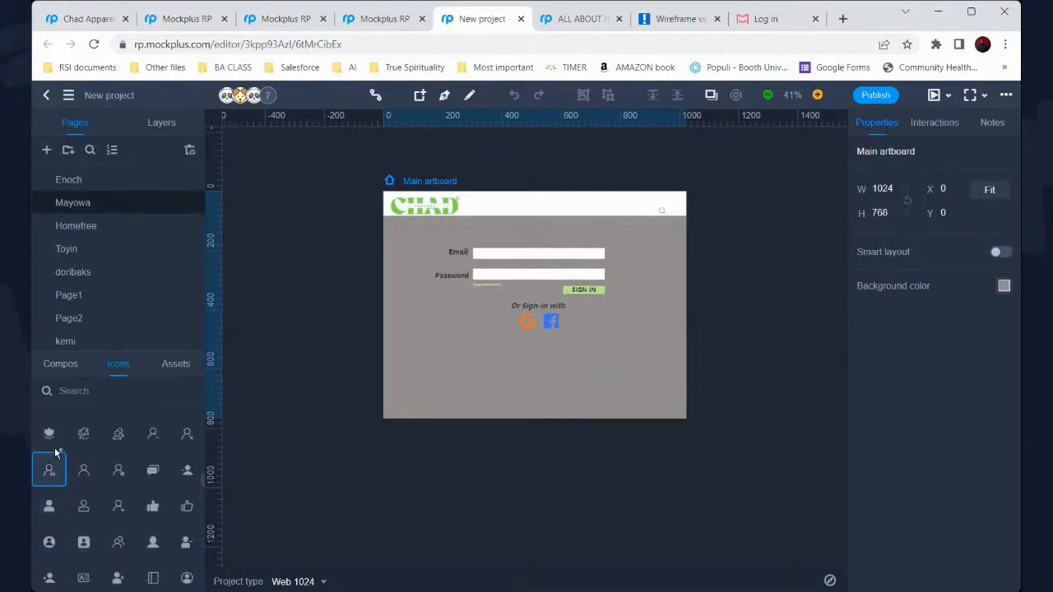
scroll(54, 453, up, 5)
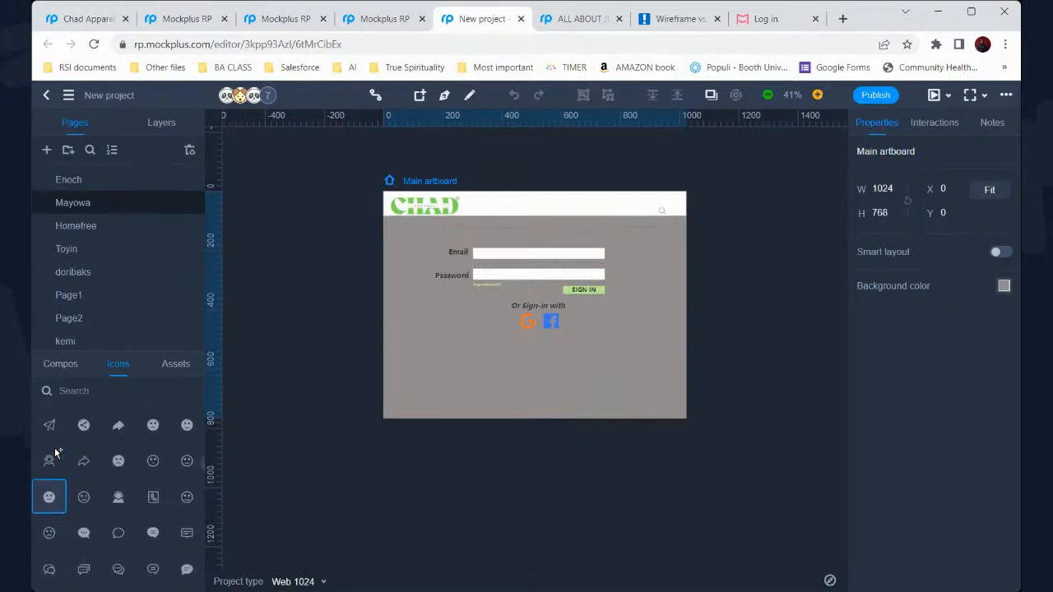
scroll(55, 451, up, 3)
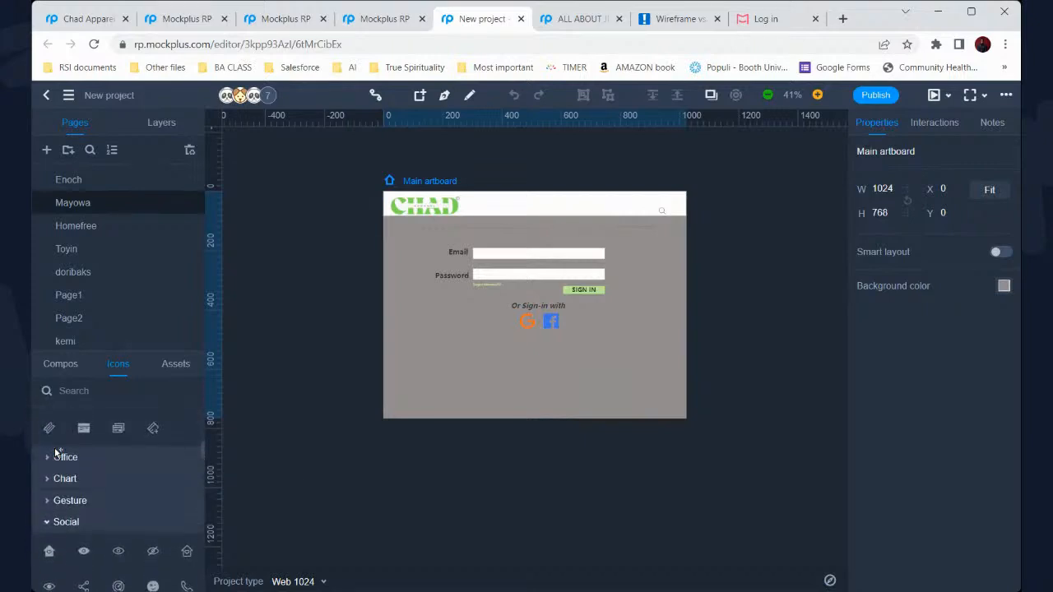
click(49, 524)
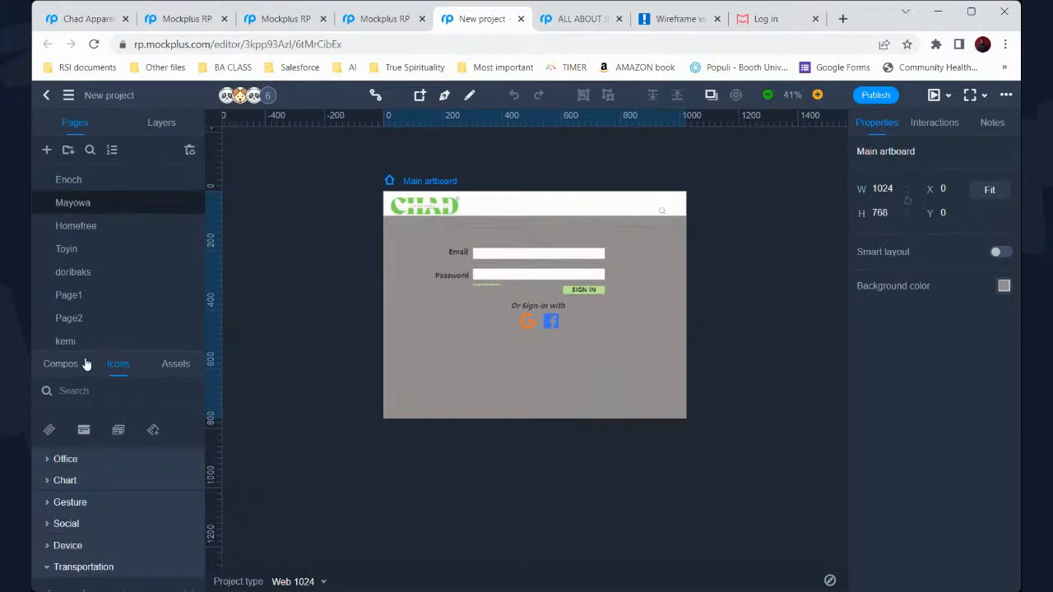
scroll(107, 500, down, 1)
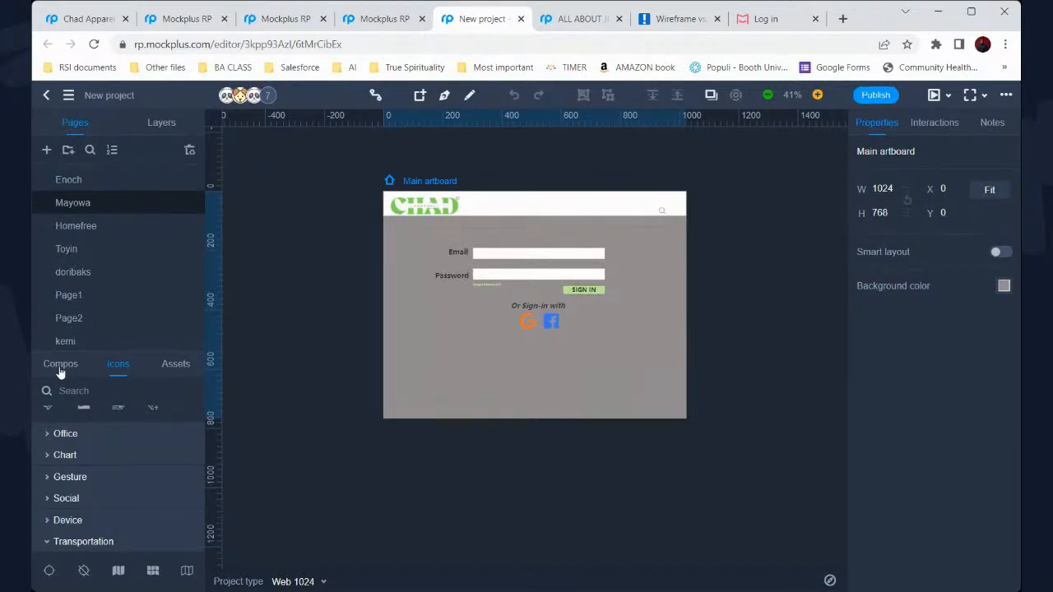
Switch to the Compos library and scroll down through the components to the flowchart shapes
click(59, 369)
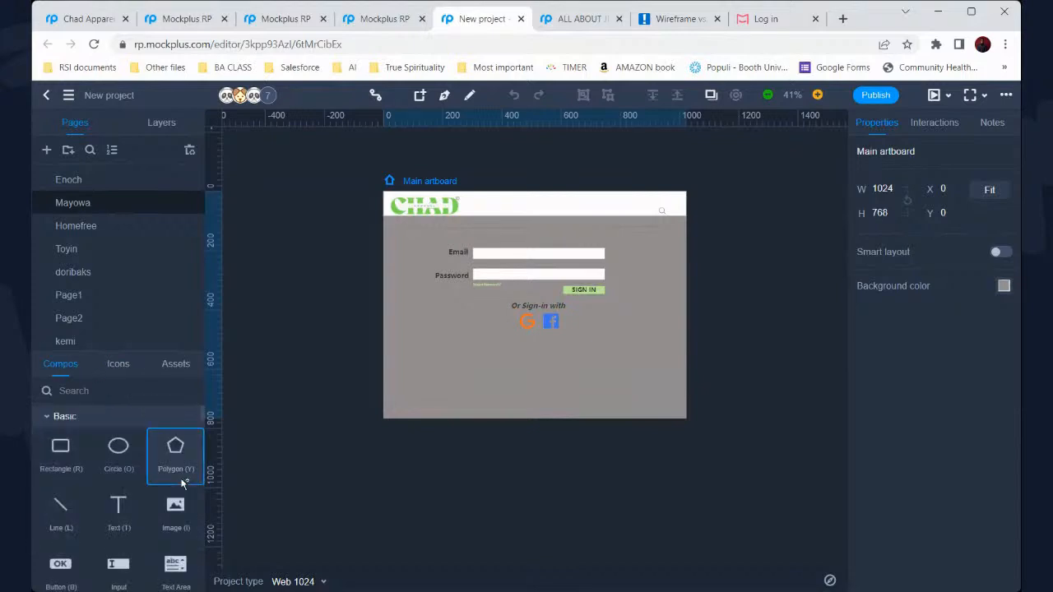
scroll(149, 509, down, 1)
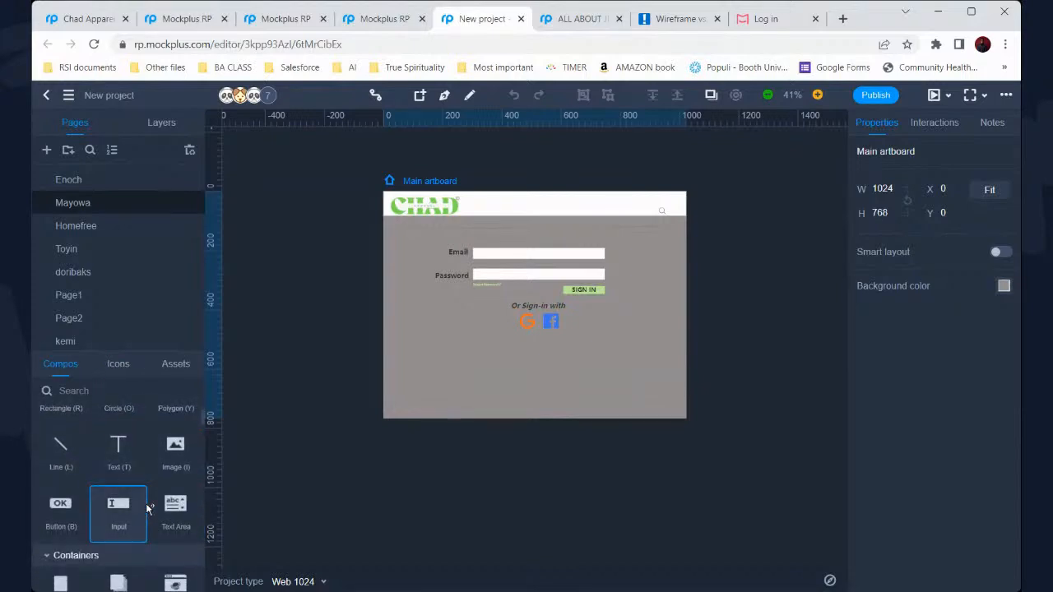
scroll(149, 509, down, 5)
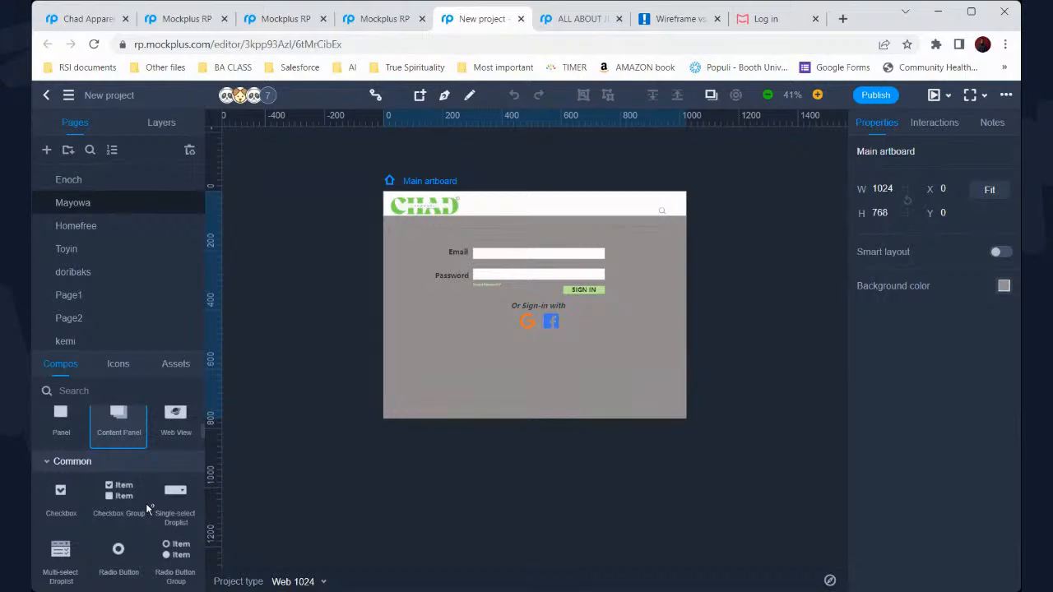
scroll(149, 508, down, 2)
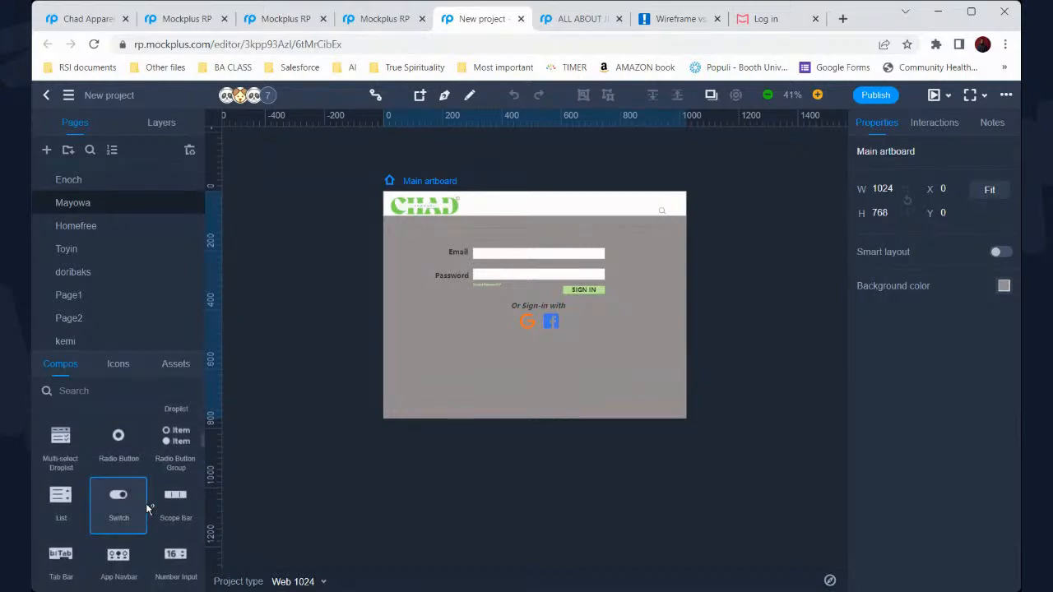
scroll(149, 509, up, 2)
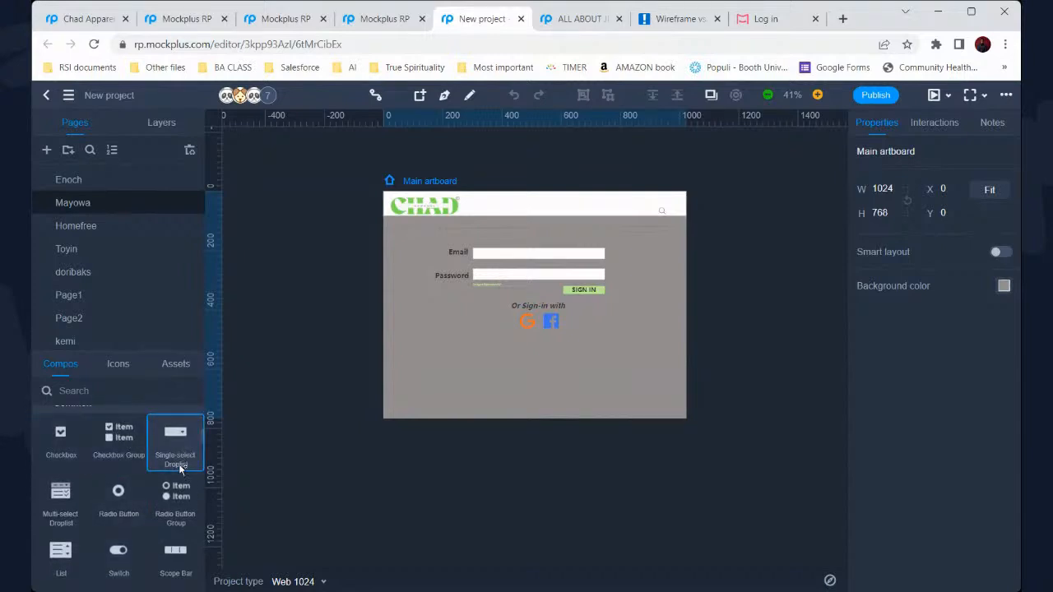
scroll(179, 467, down, 3)
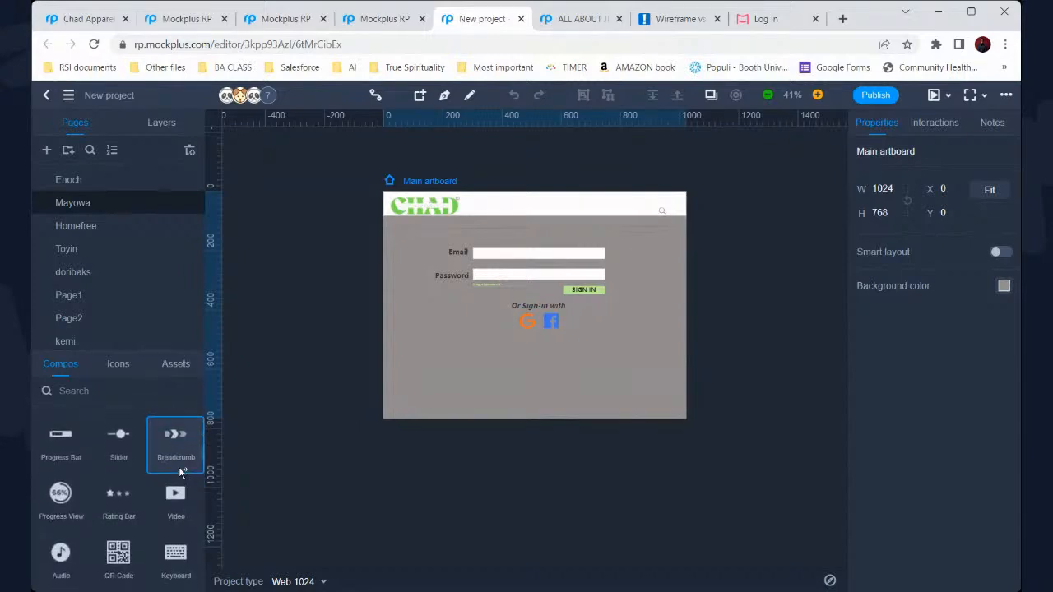
scroll(180, 472, down, 1)
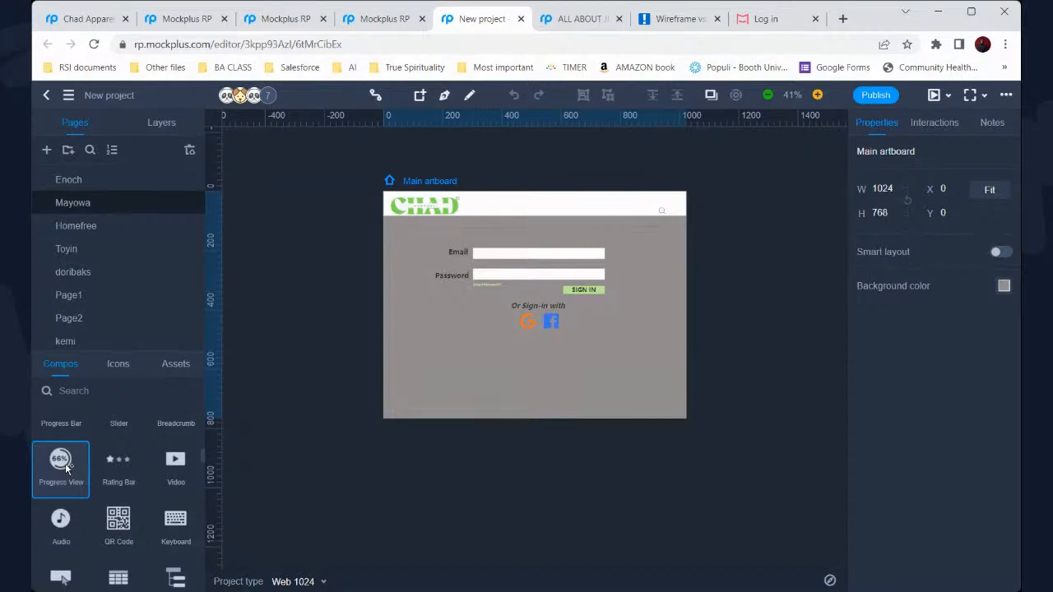
scroll(70, 468, down, 1)
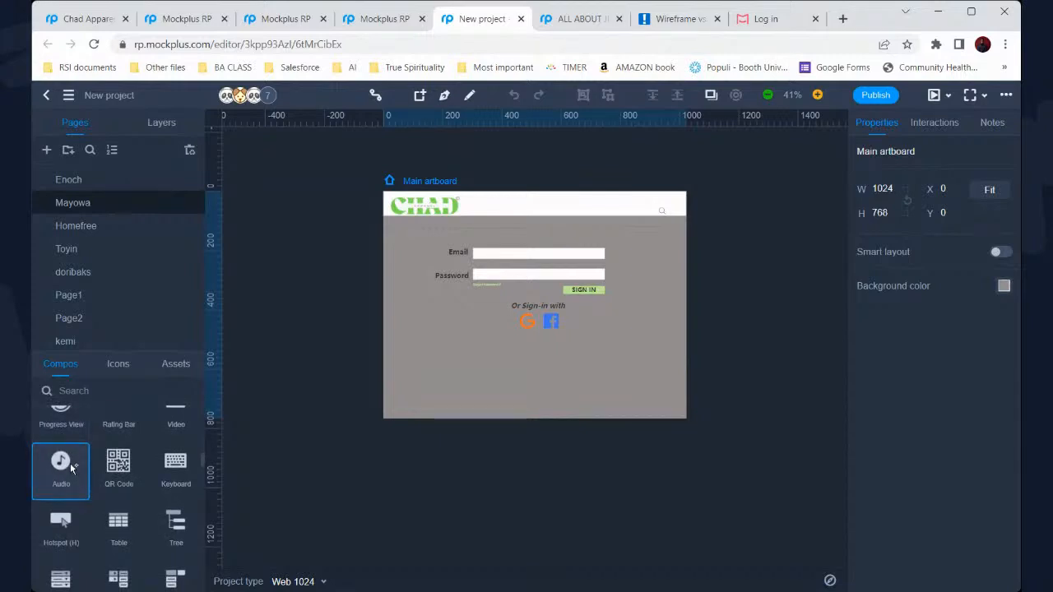
scroll(70, 463, down, 5)
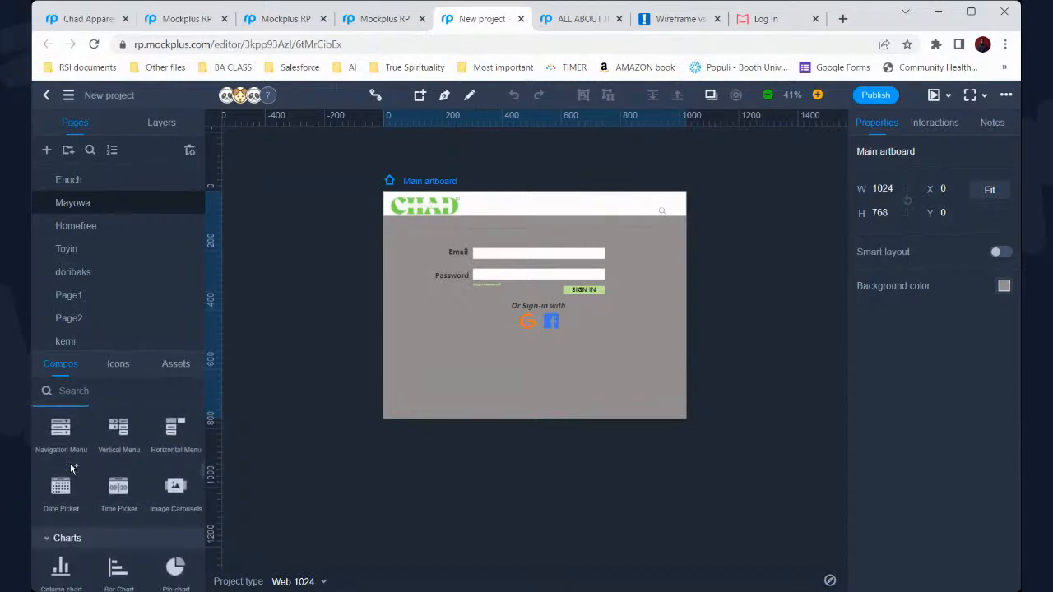
scroll(70, 467, down, 3)
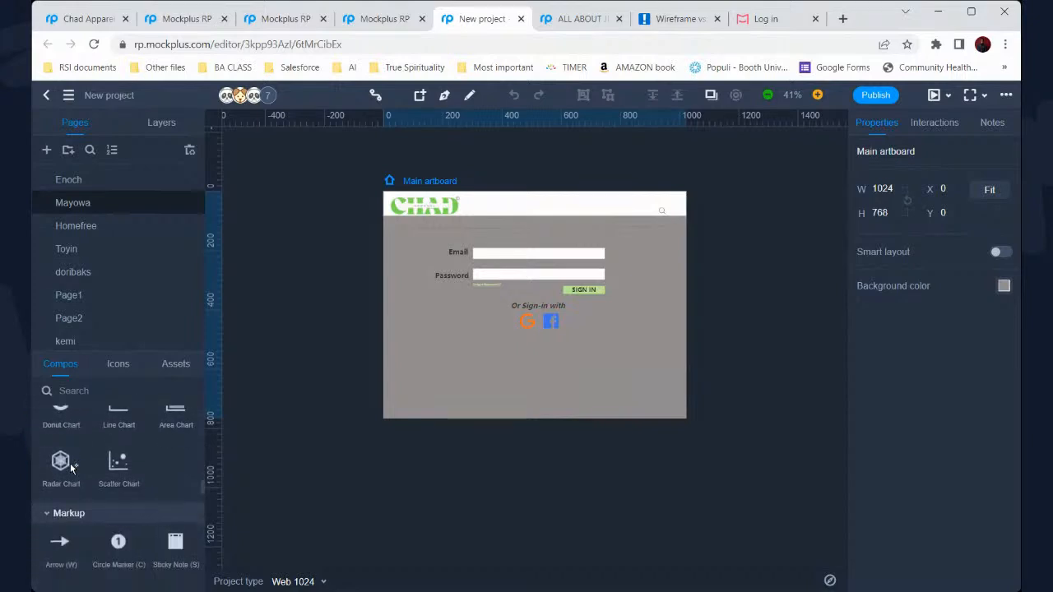
scroll(70, 463, down, 1)
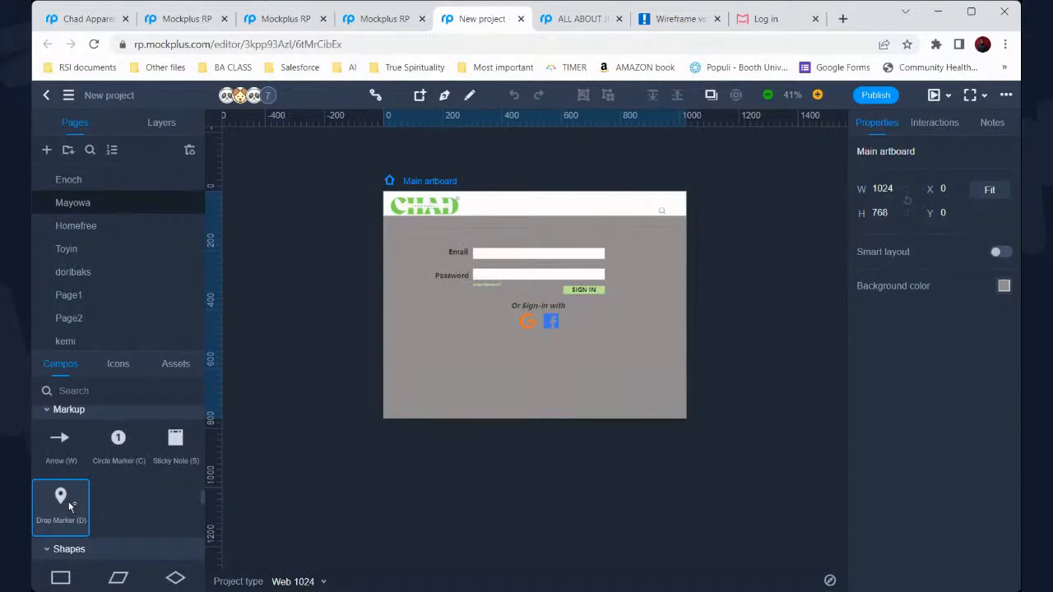
scroll(69, 504, down, 5)
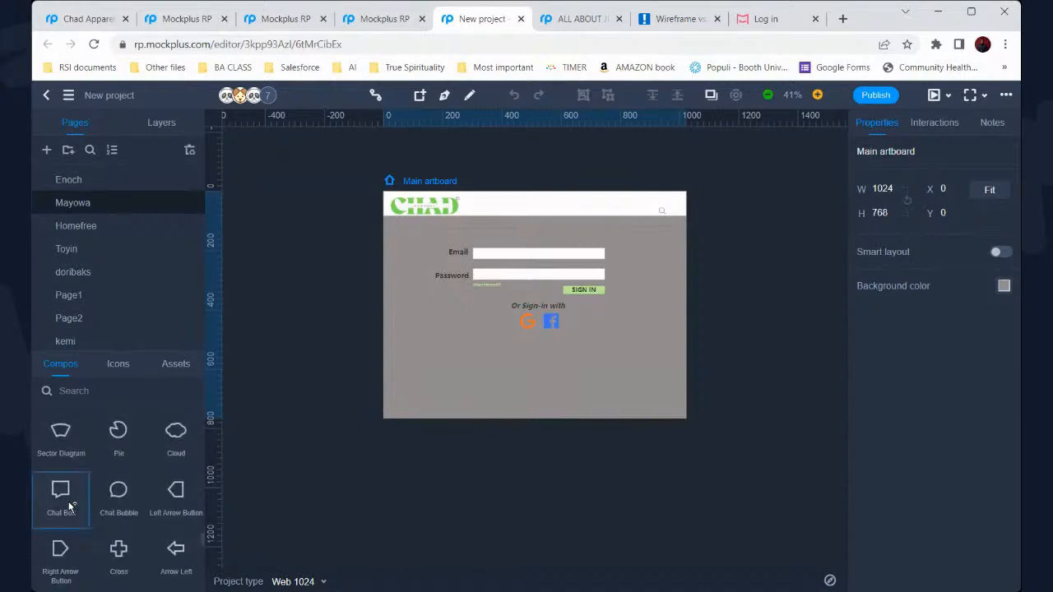
scroll(70, 506, down, 5)
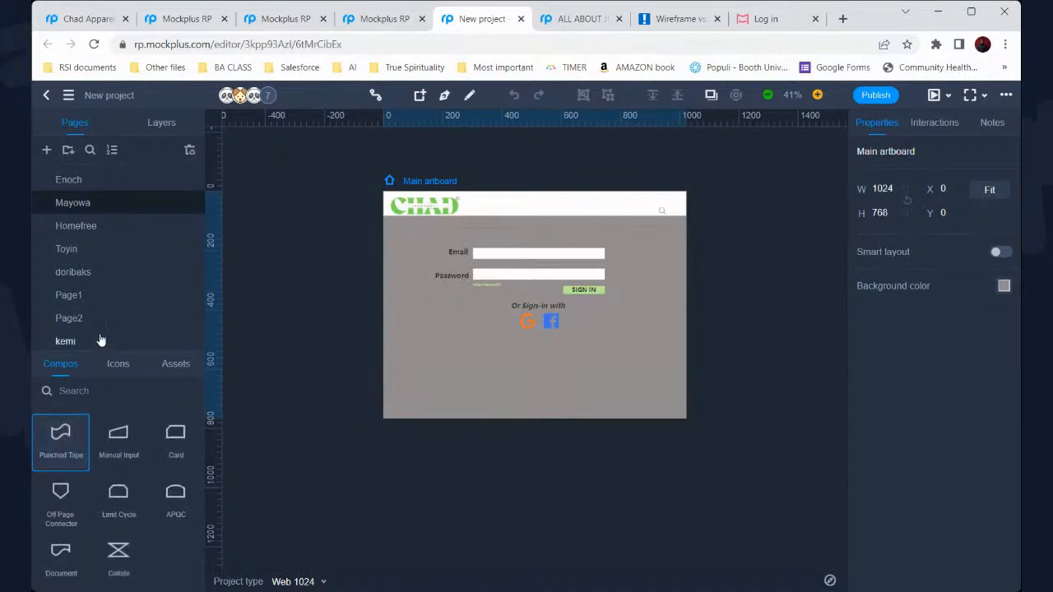
Review the Homefree, Toyin and doribaks login pages, zooming out on each
click(99, 236)
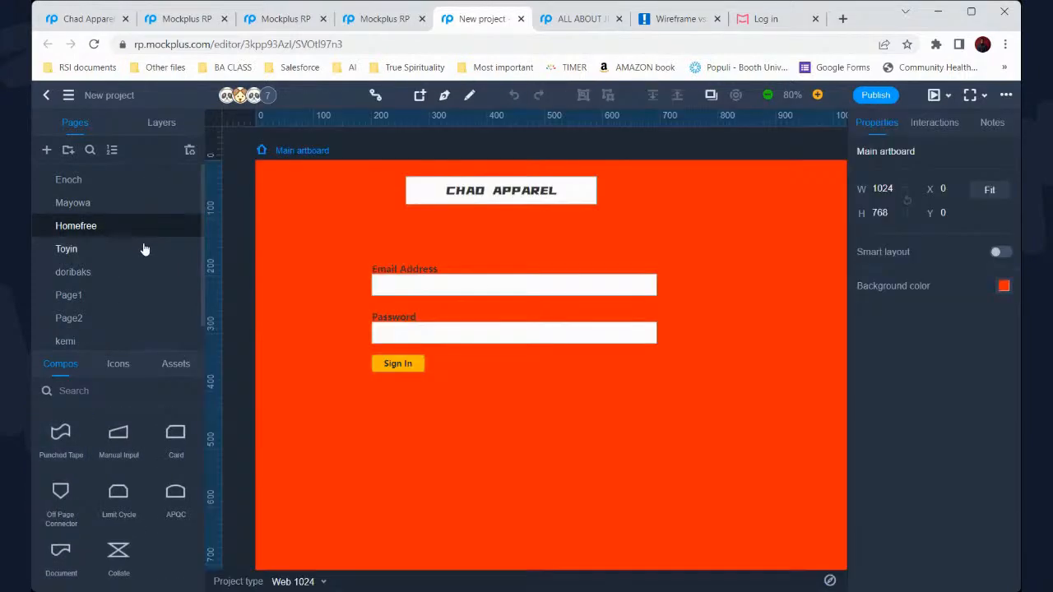
scroll(428, 240, down, 3)
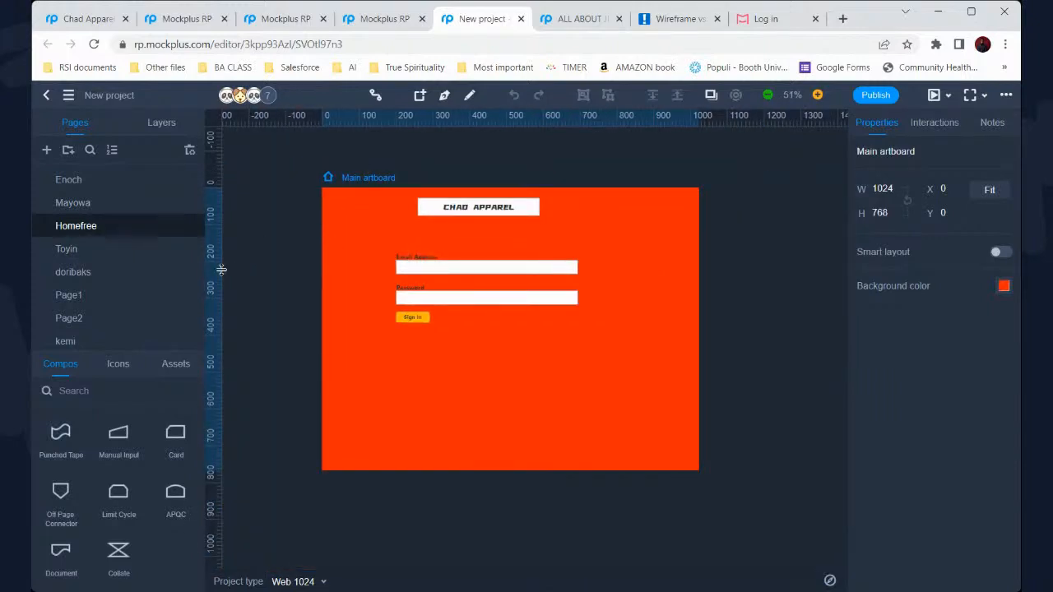
click(82, 248)
scroll(433, 286, down, 2)
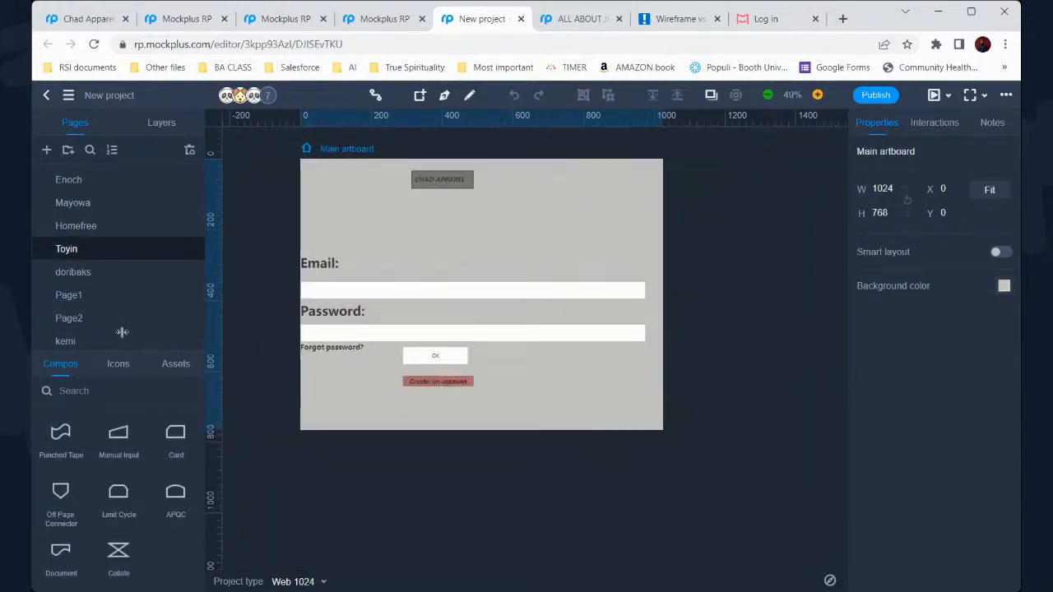
click(72, 279)
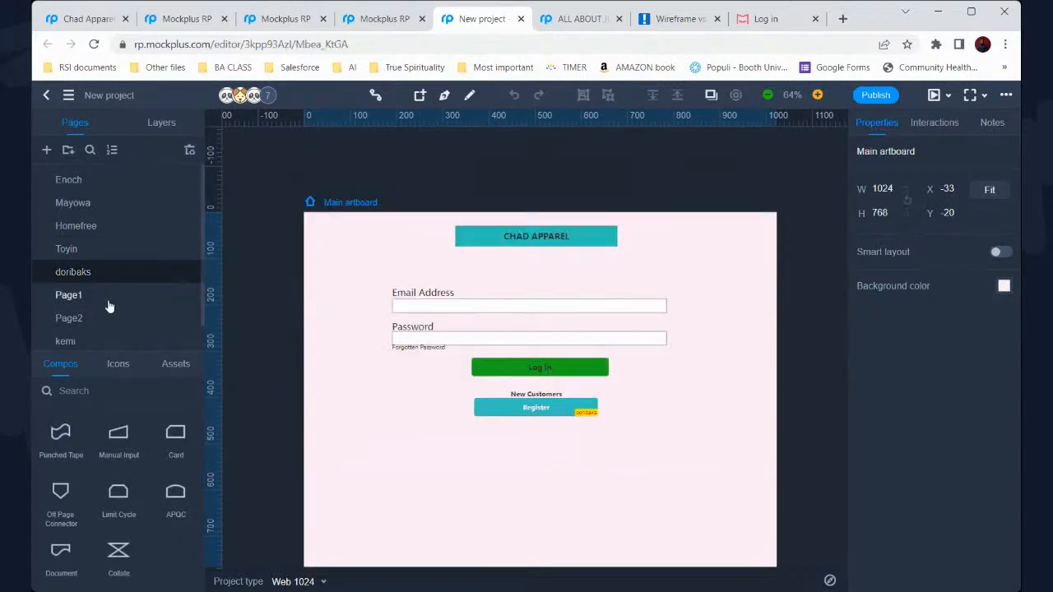
View the Page1, Page2 and kemi login designs, ending back on Page2
click(110, 294)
scroll(466, 235, down, 2)
scroll(466, 235, down, 3)
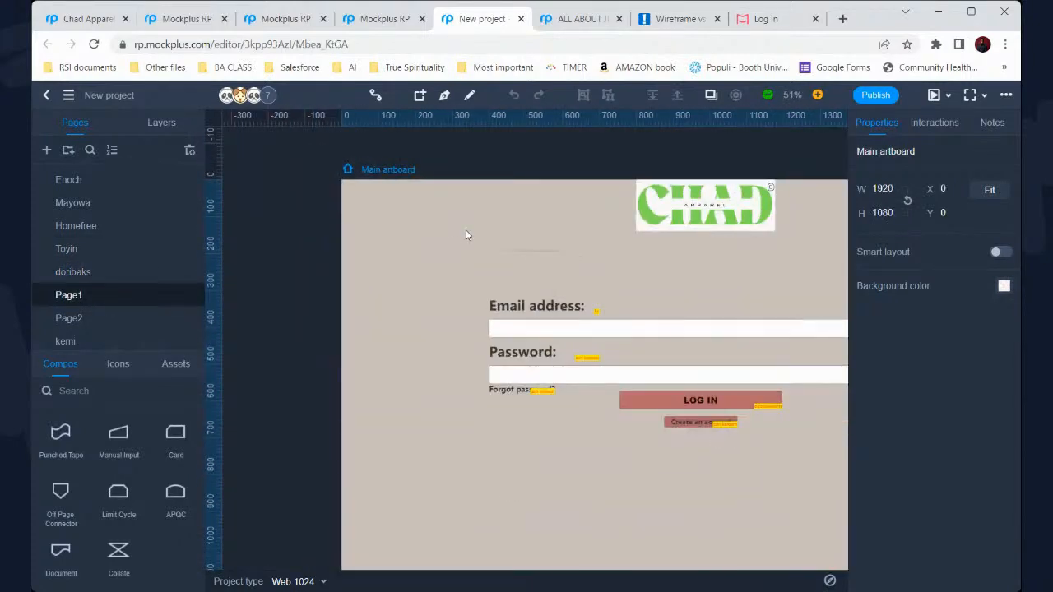
click(69, 317)
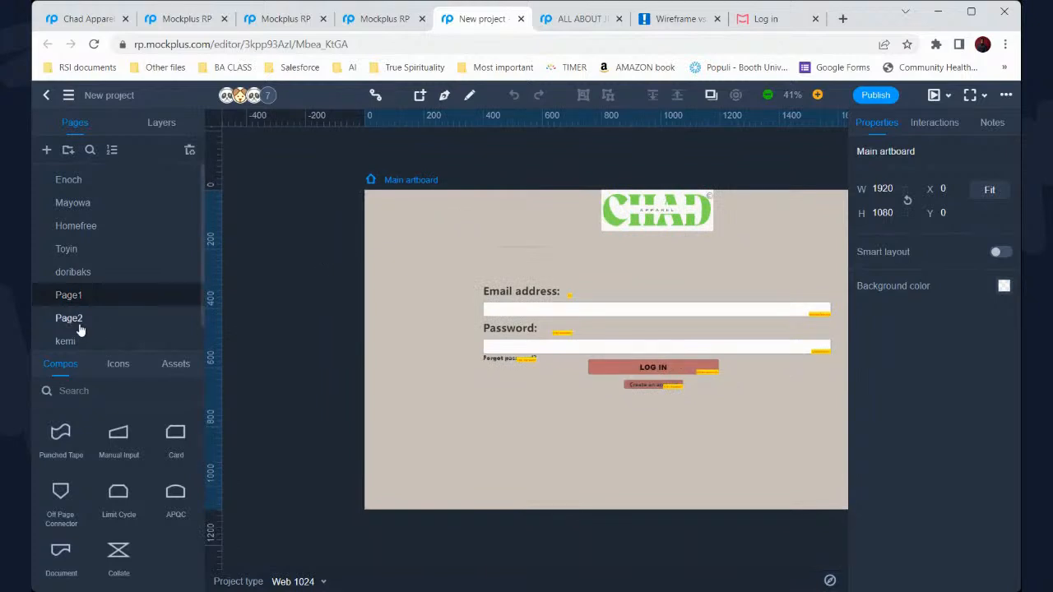
scroll(601, 302, down, 2)
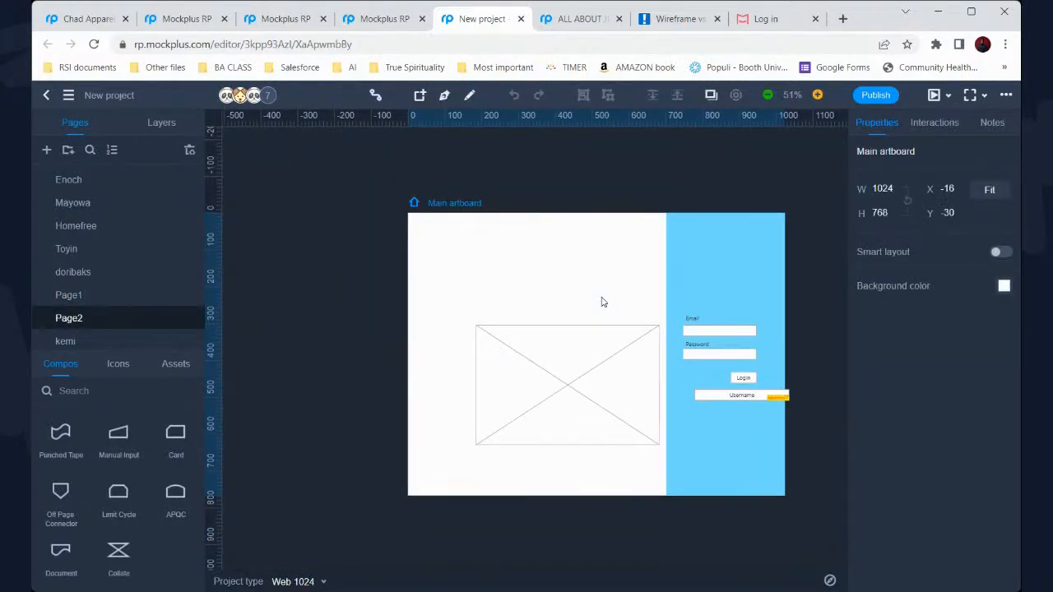
click(181, 337)
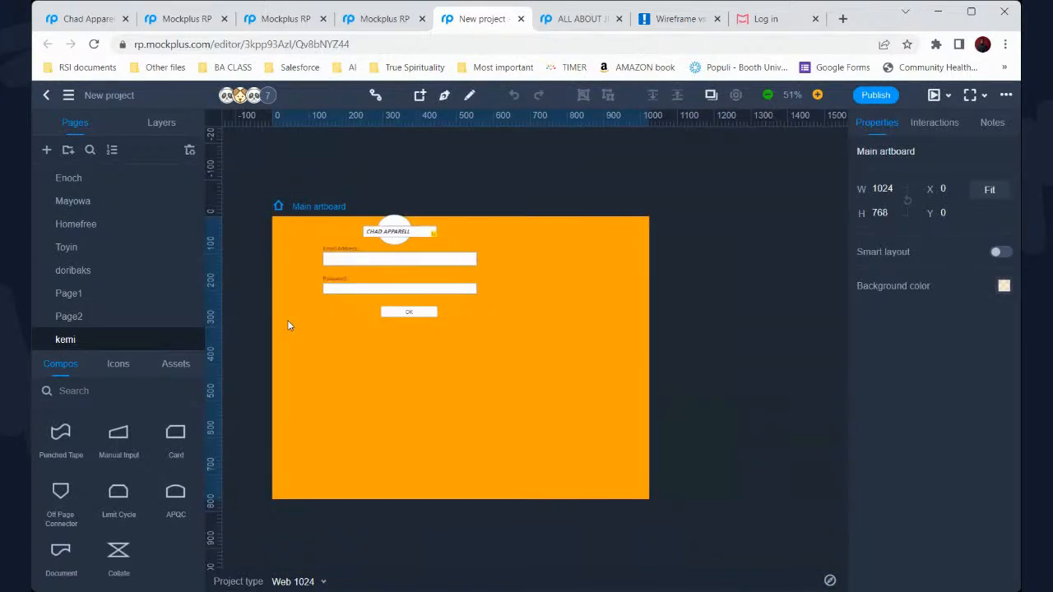
click(97, 323)
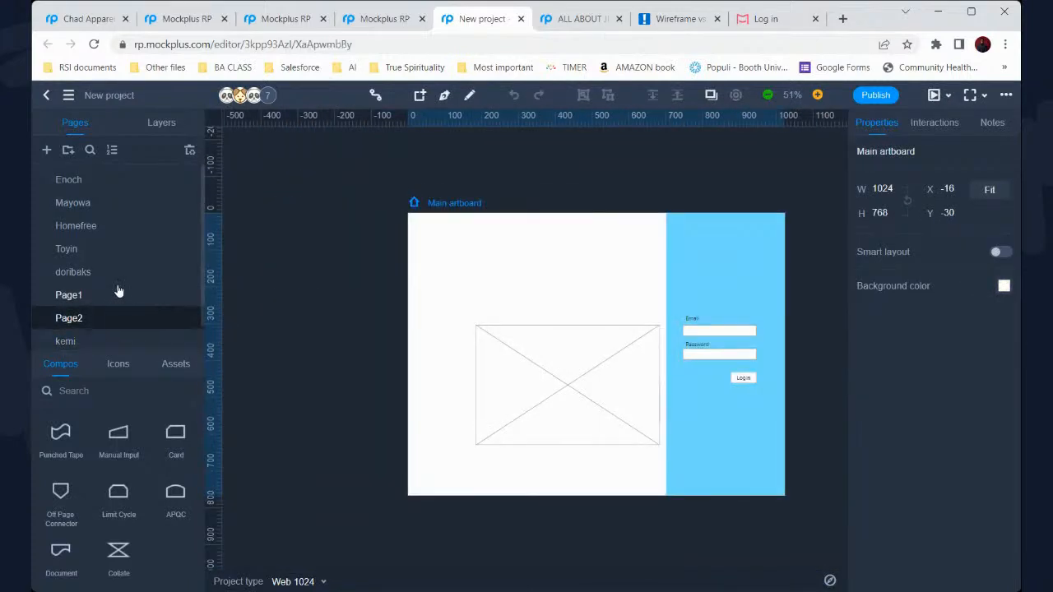